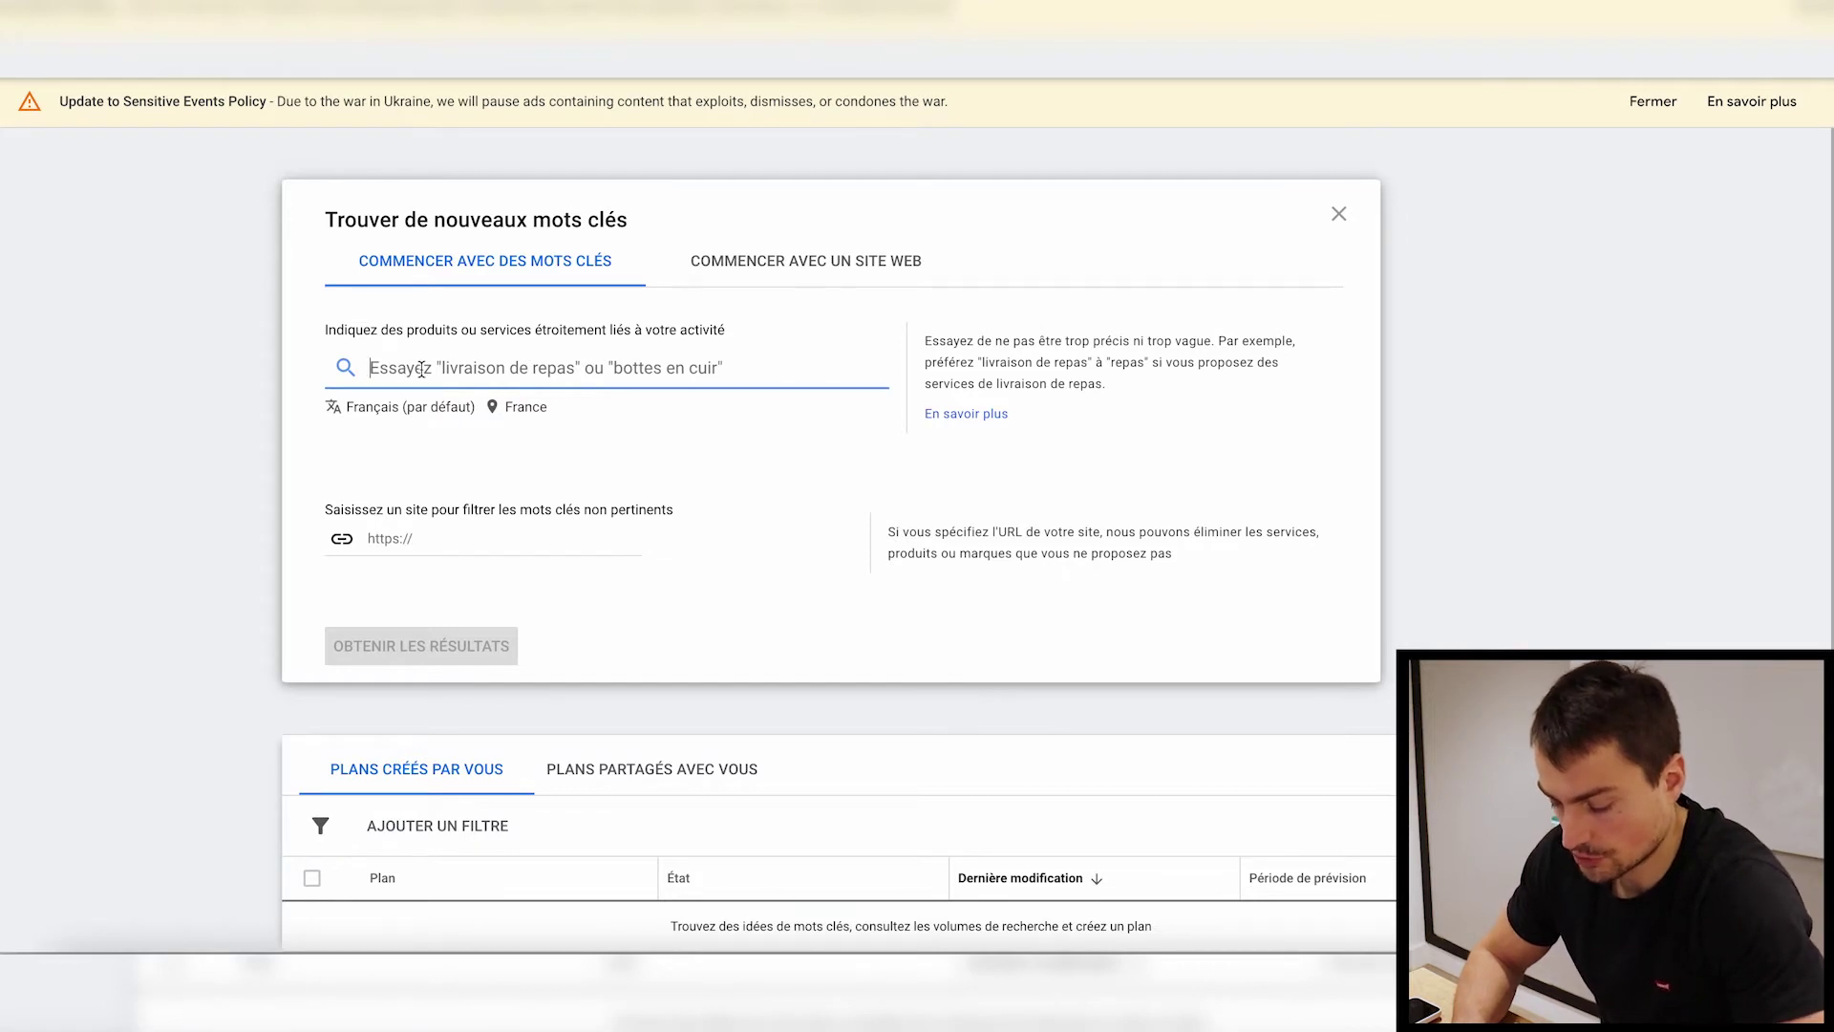
type("achat de lead")
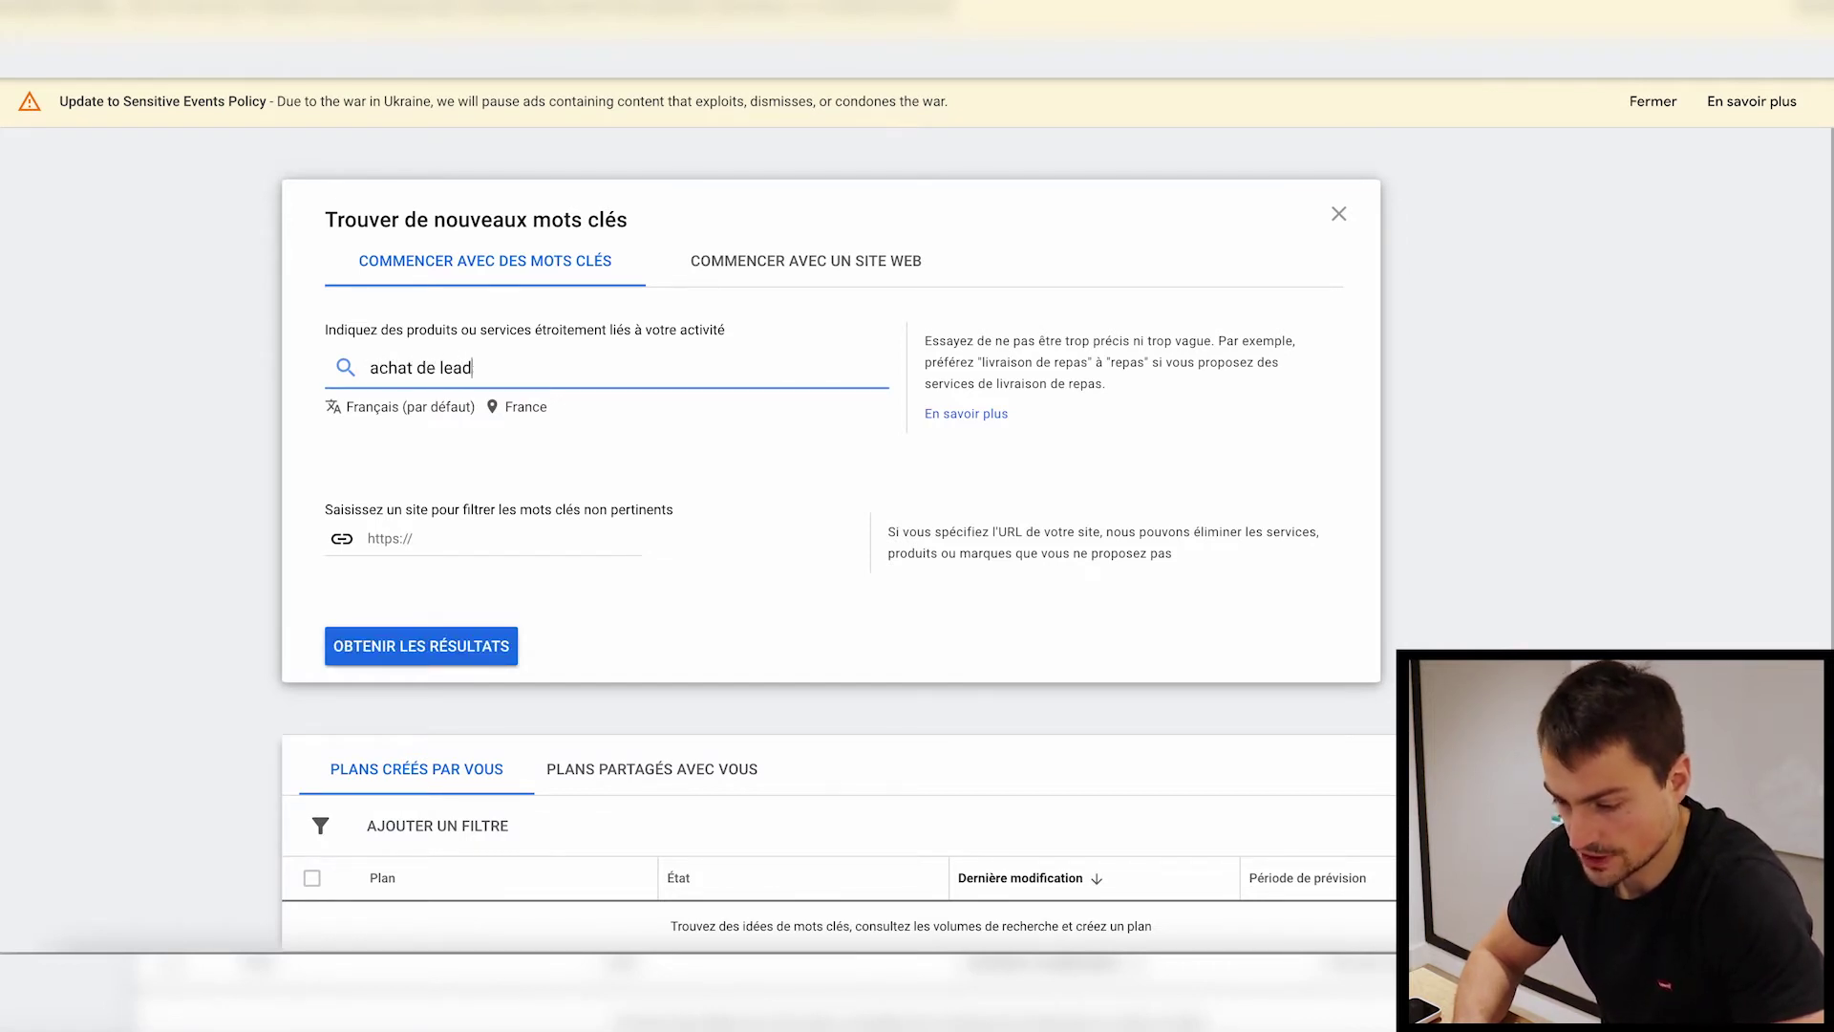
type("s")
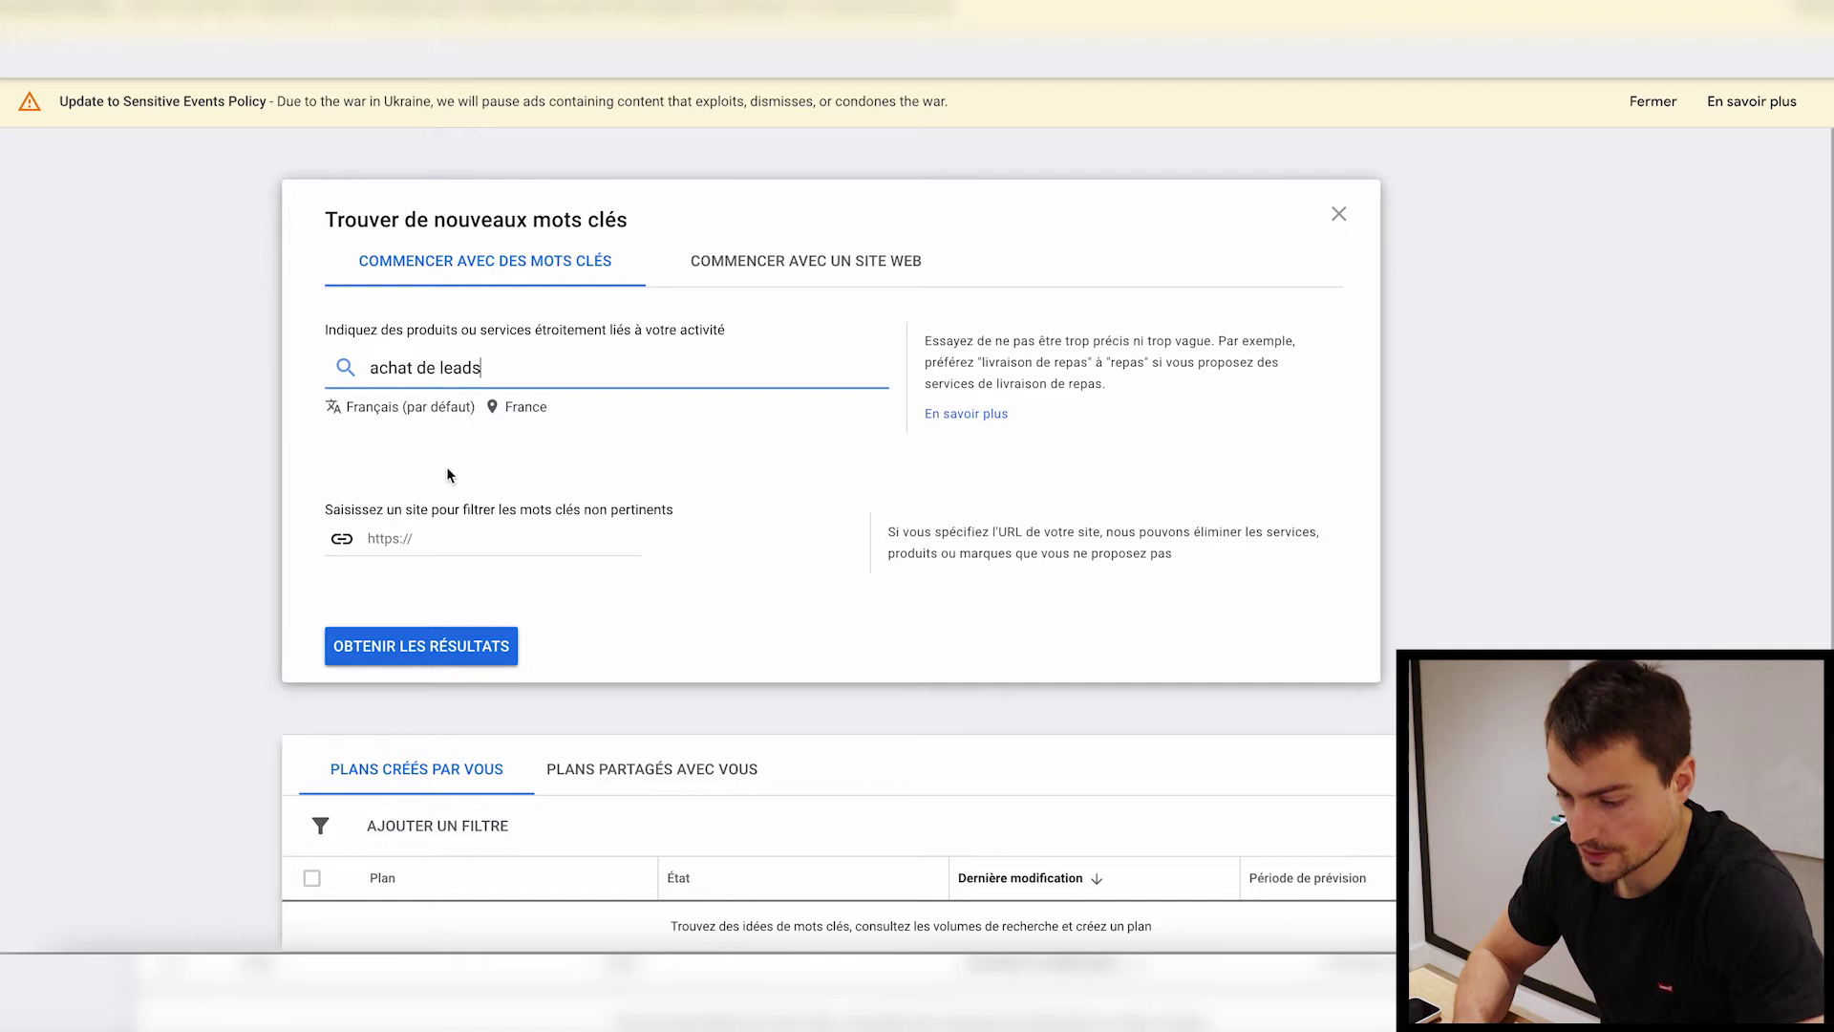
key("Return")
left_click(409, 538)
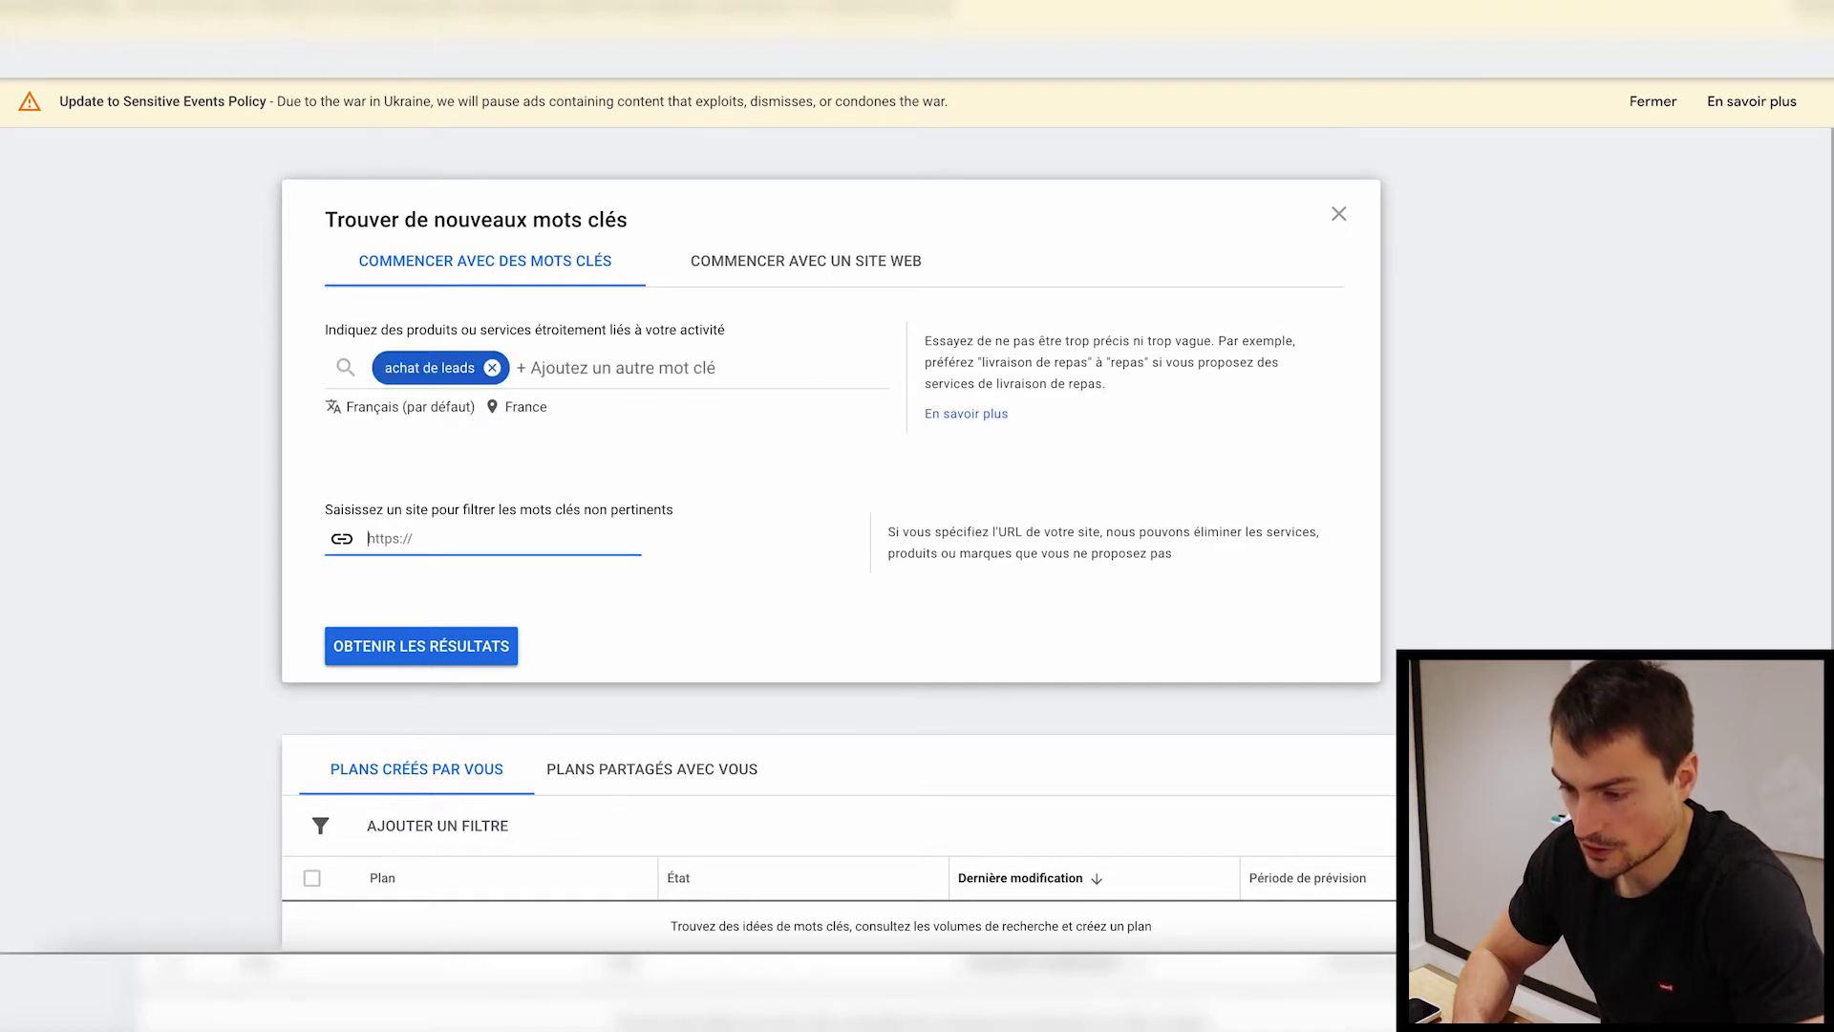
key("ctrl+shift+n")
type("leadsstudio")
key("Return")
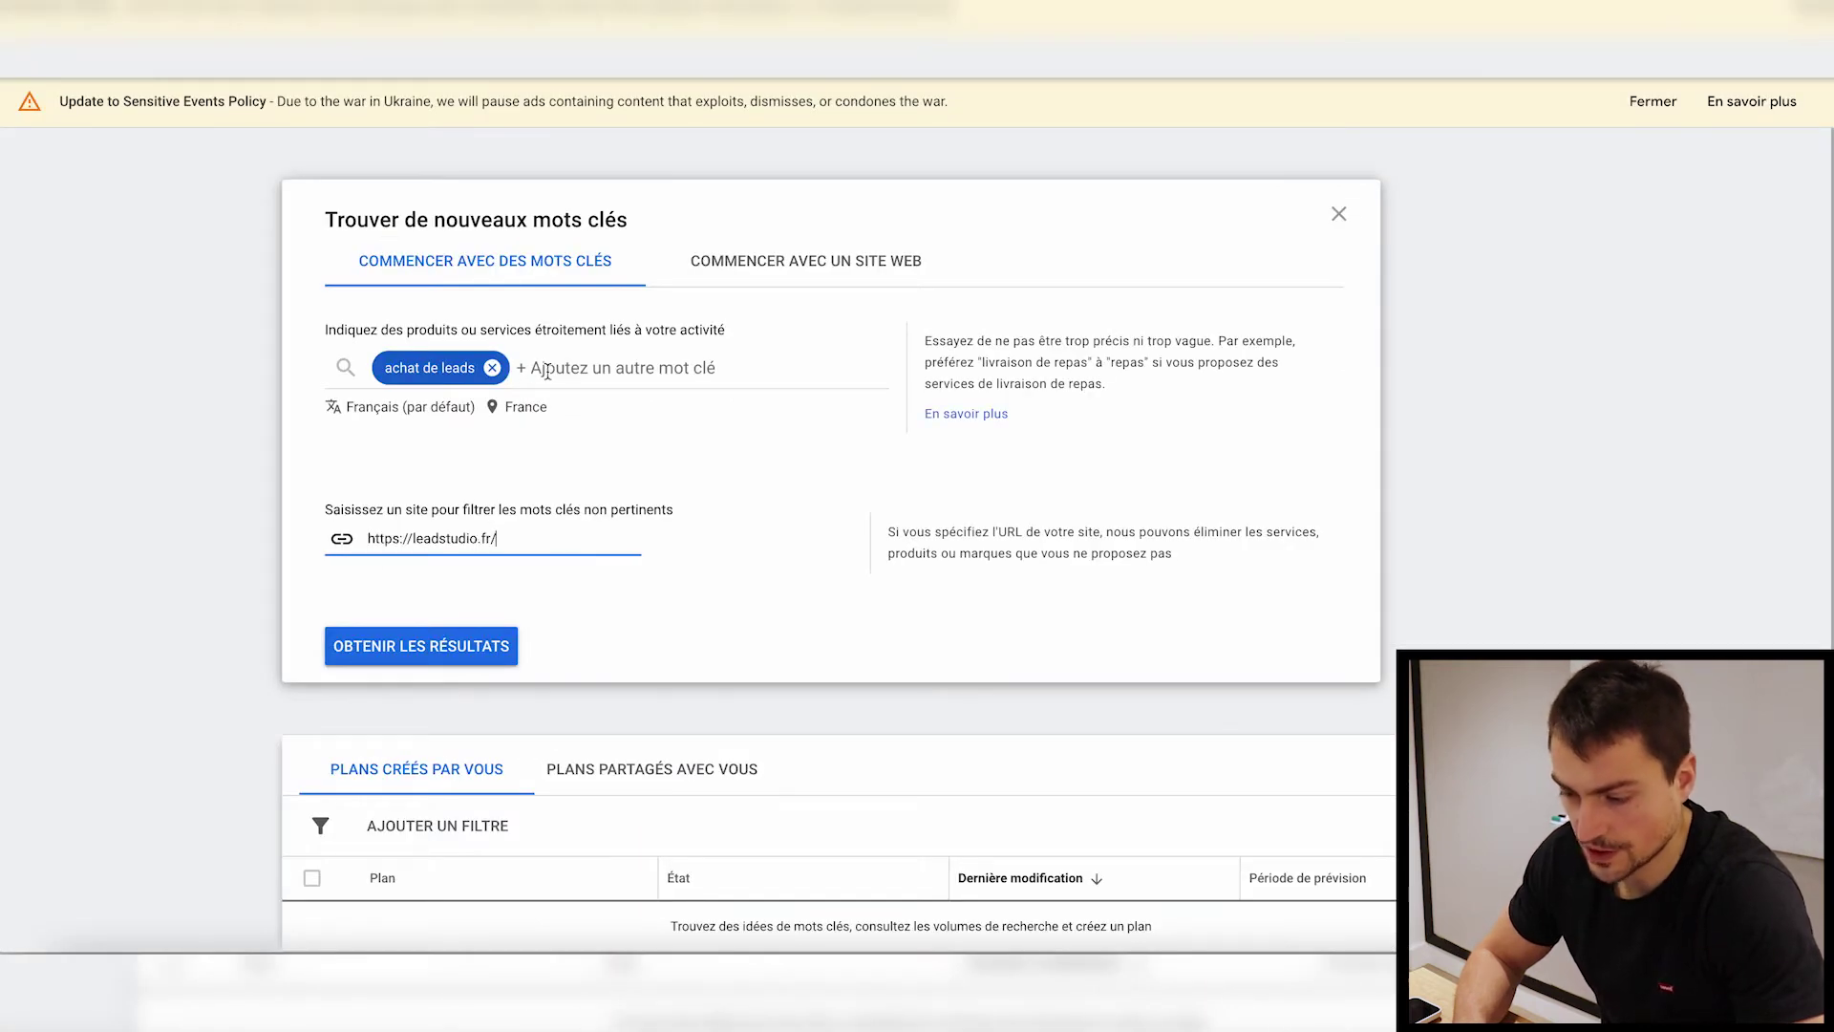
left_click(384, 655)
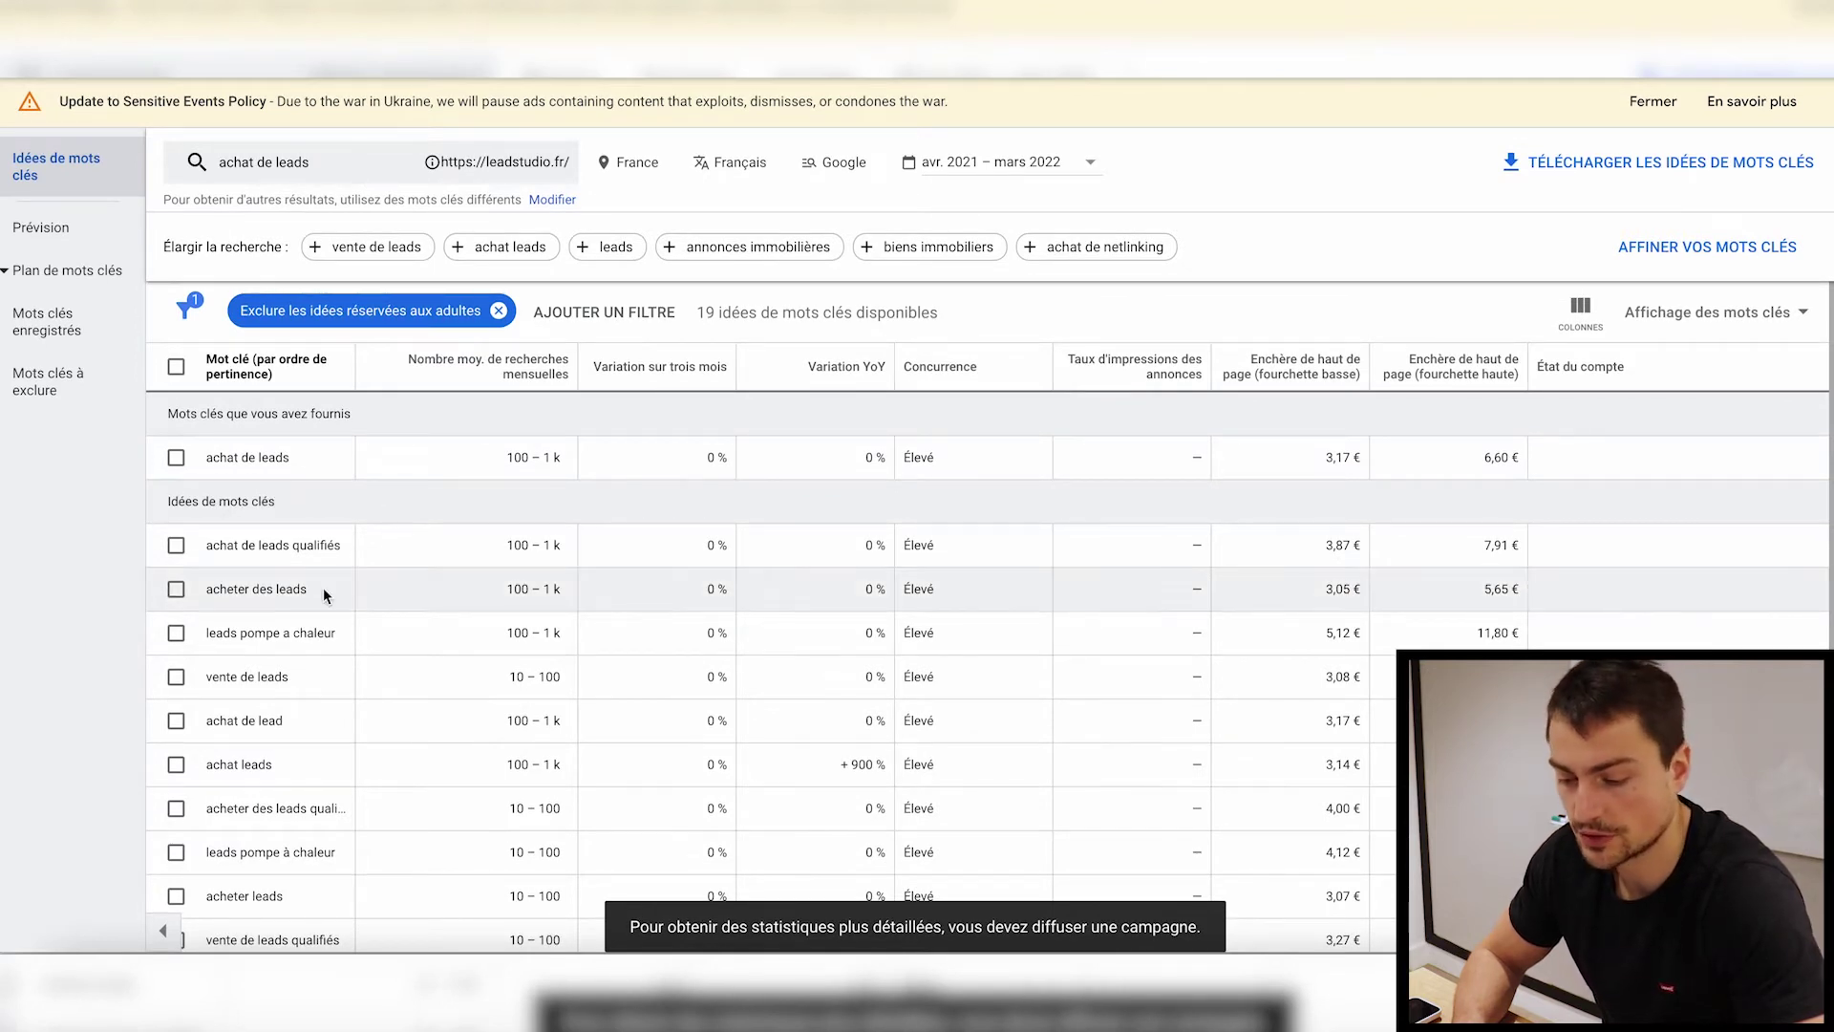
- Examine the monthly searches, competition and top-of-page bid range for achat de leads, and the bids for leads pompe a chaleur
scroll(323, 588, "down", 3)
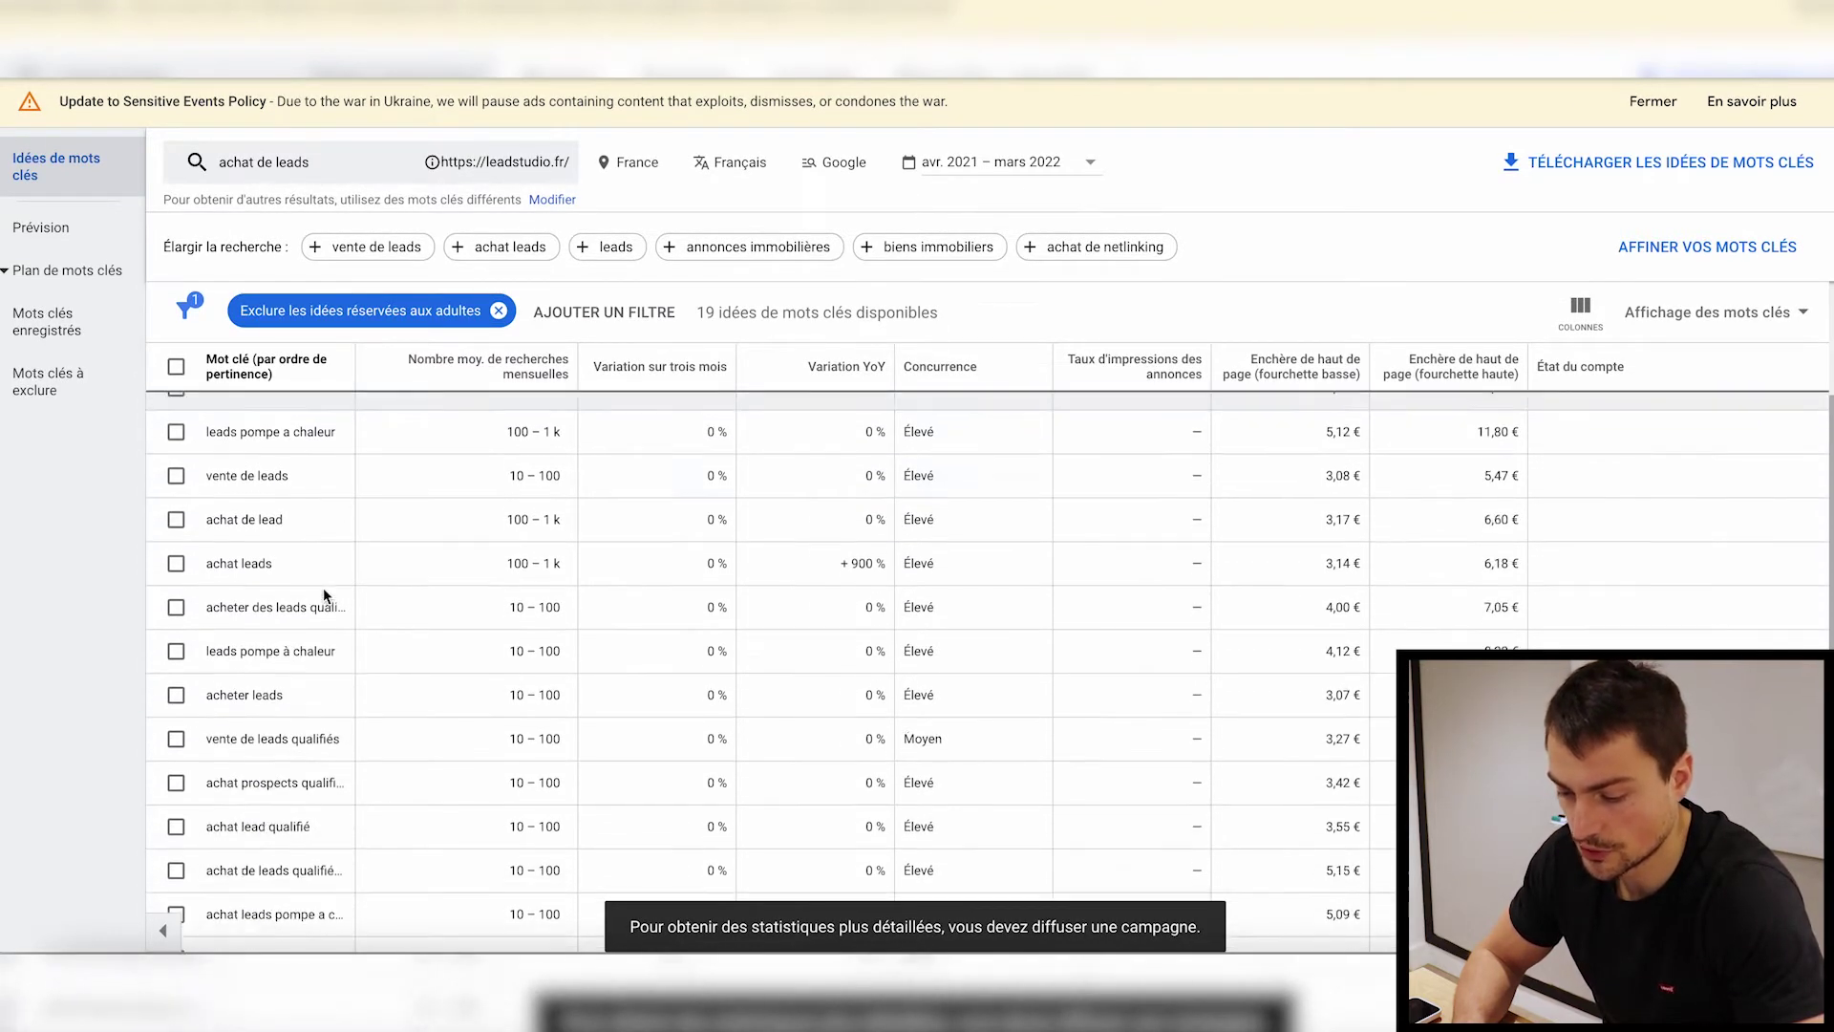
scroll(323, 588, "up", 3)
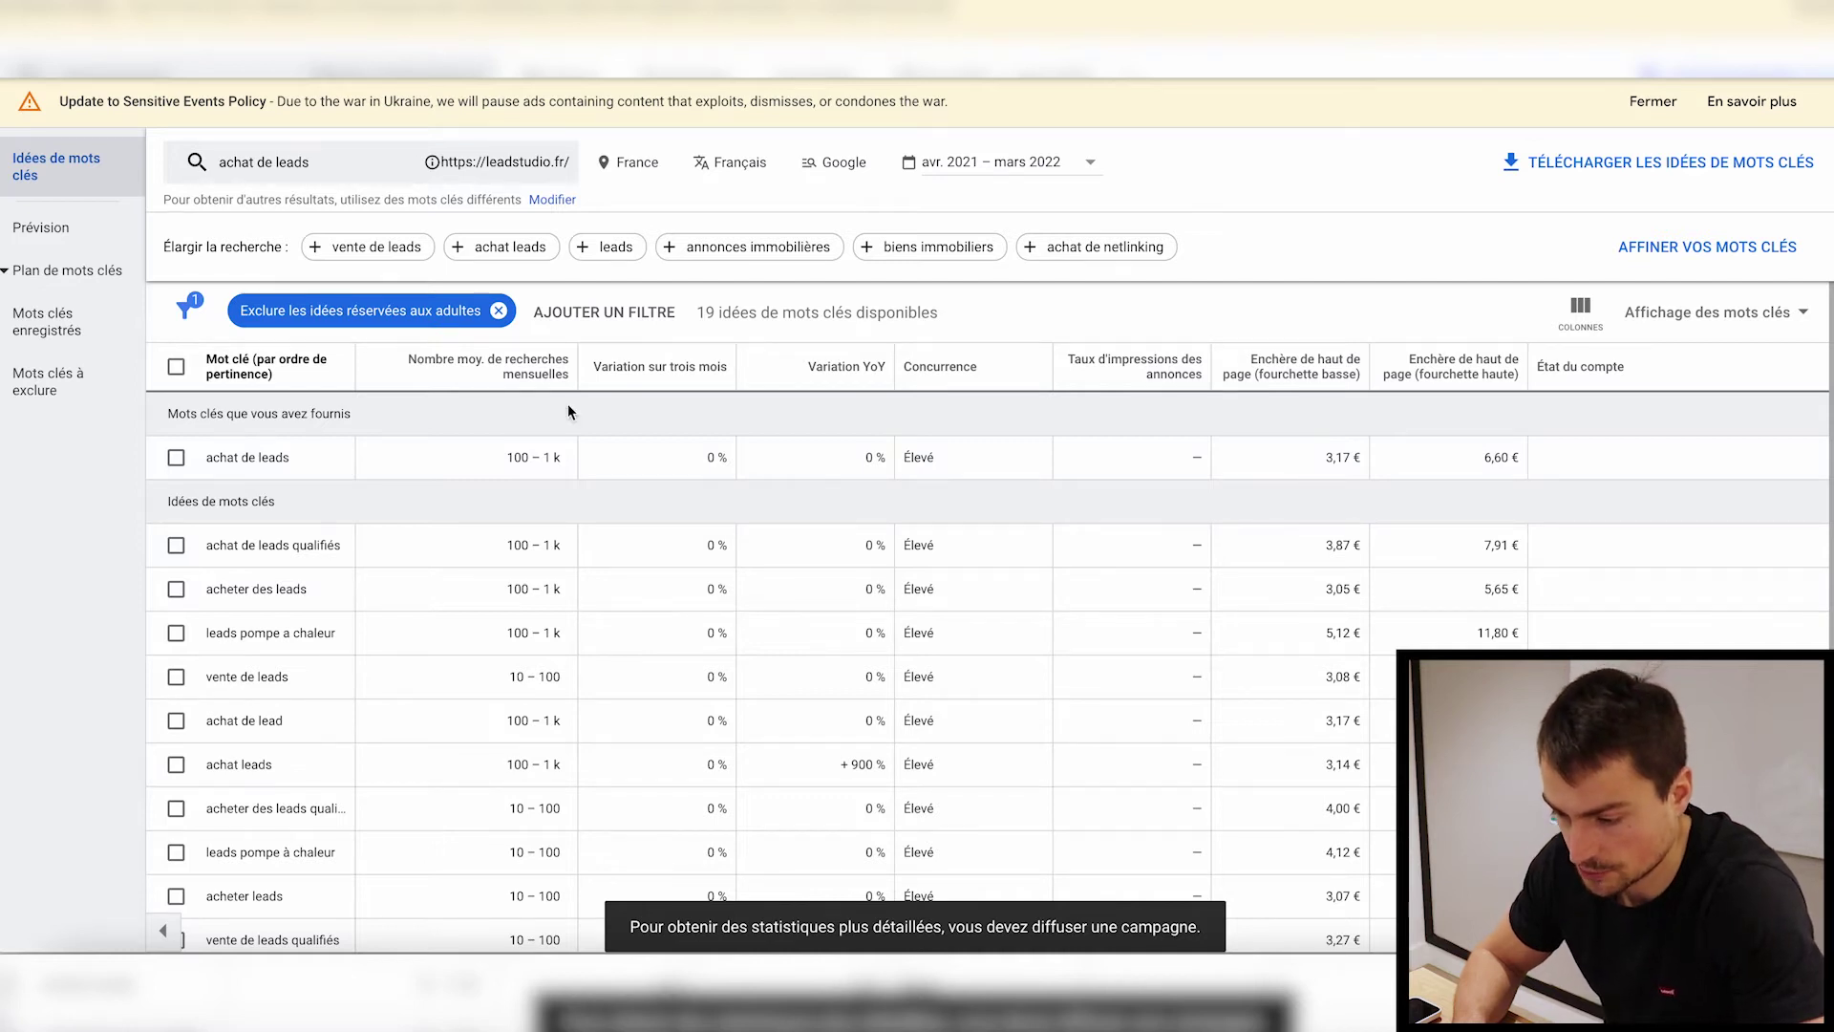
triple_click(248, 461)
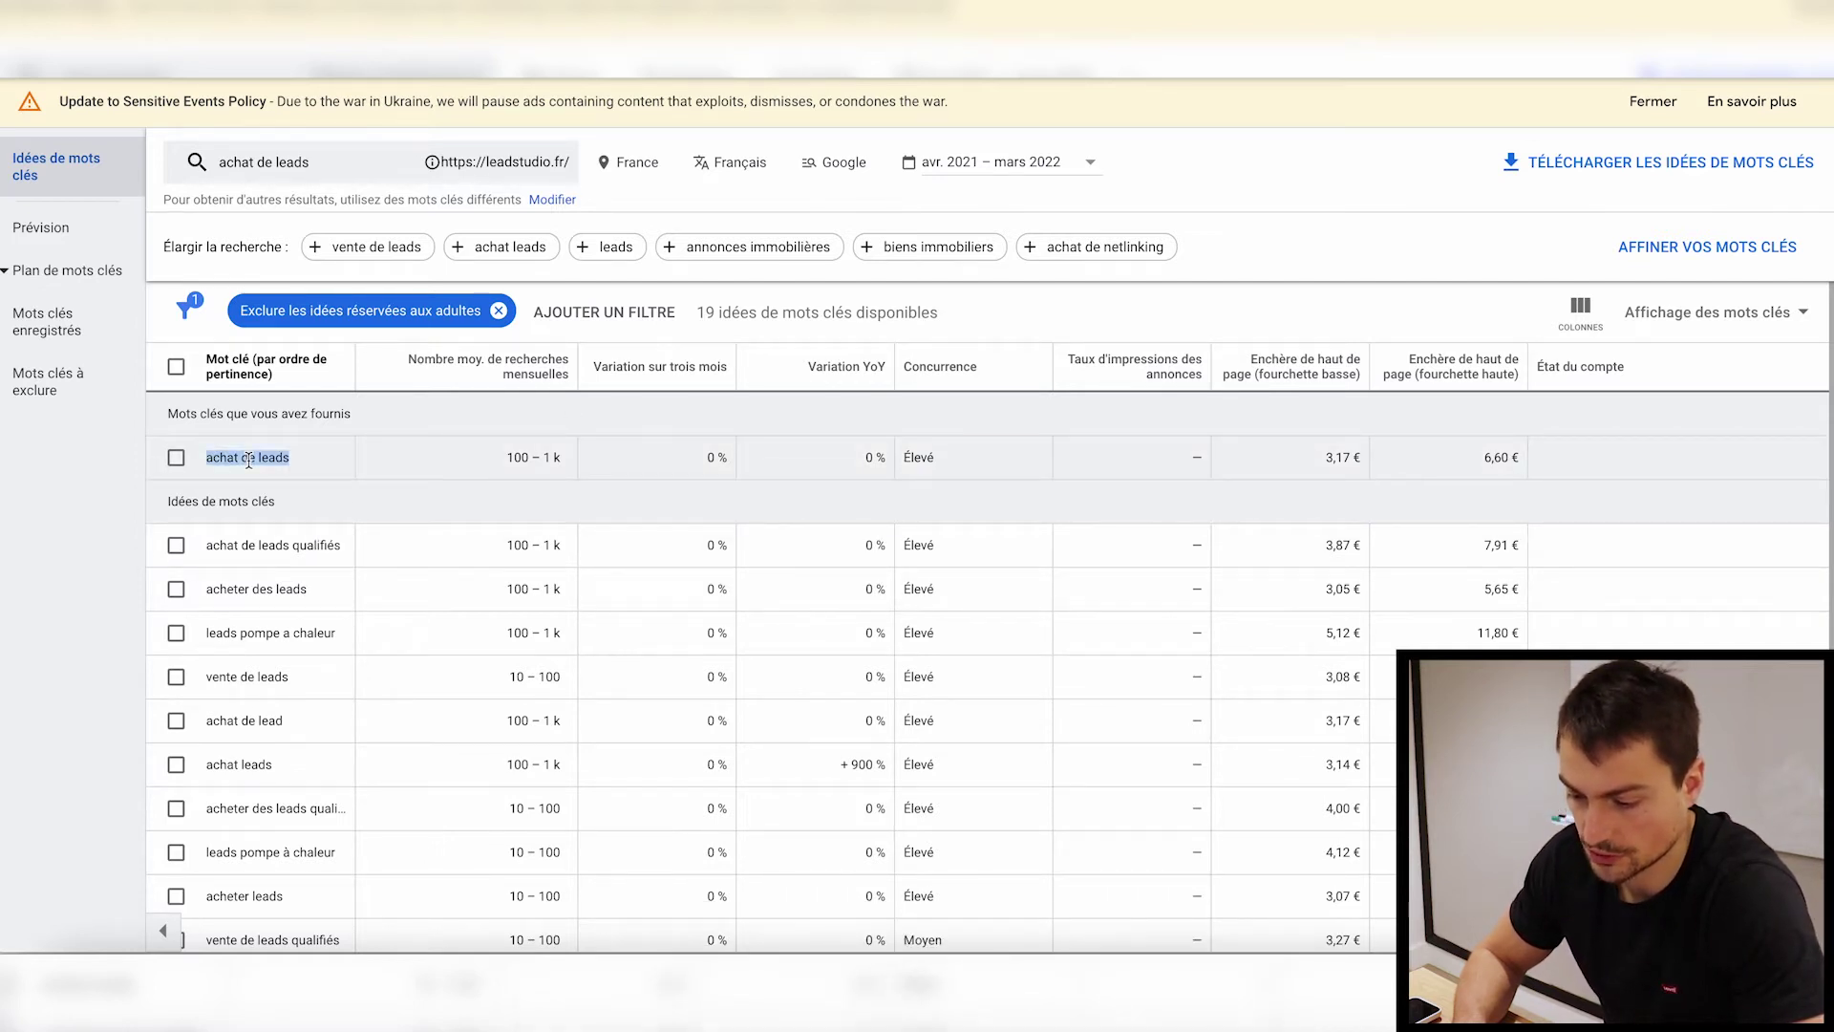
left_click(512, 457)
left_click(555, 457)
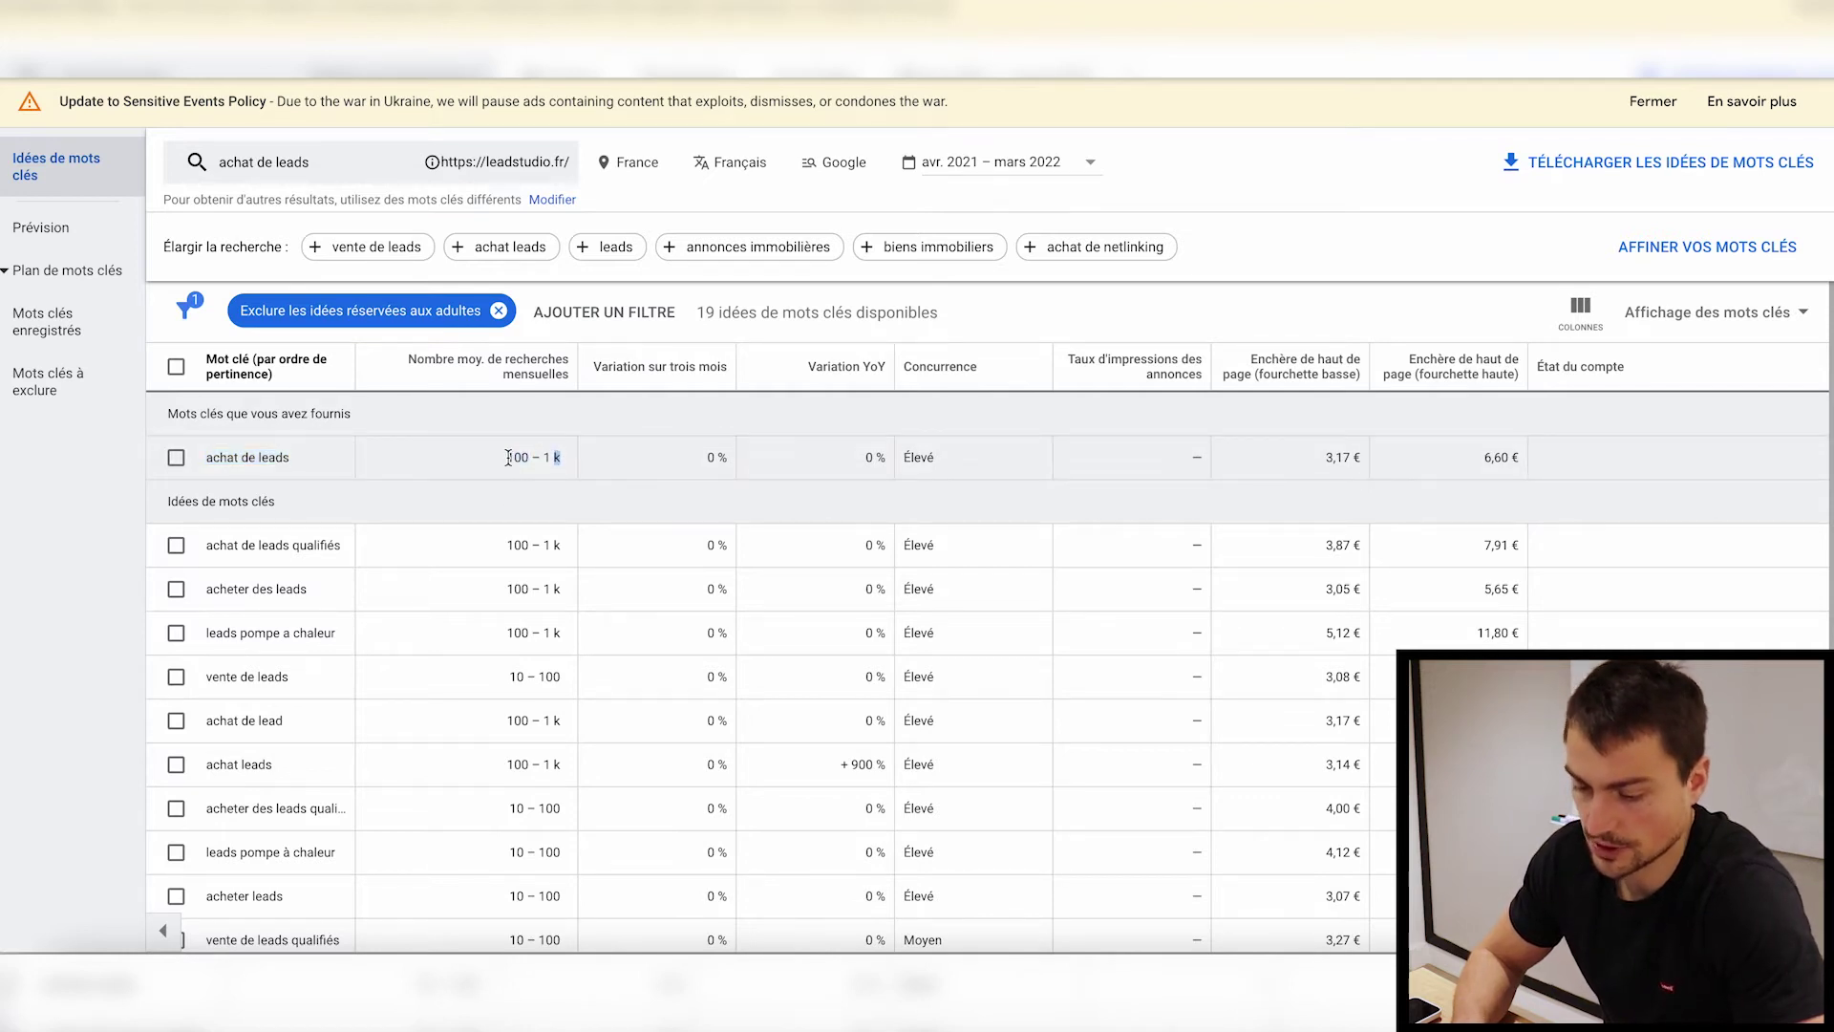
double_click(919, 455)
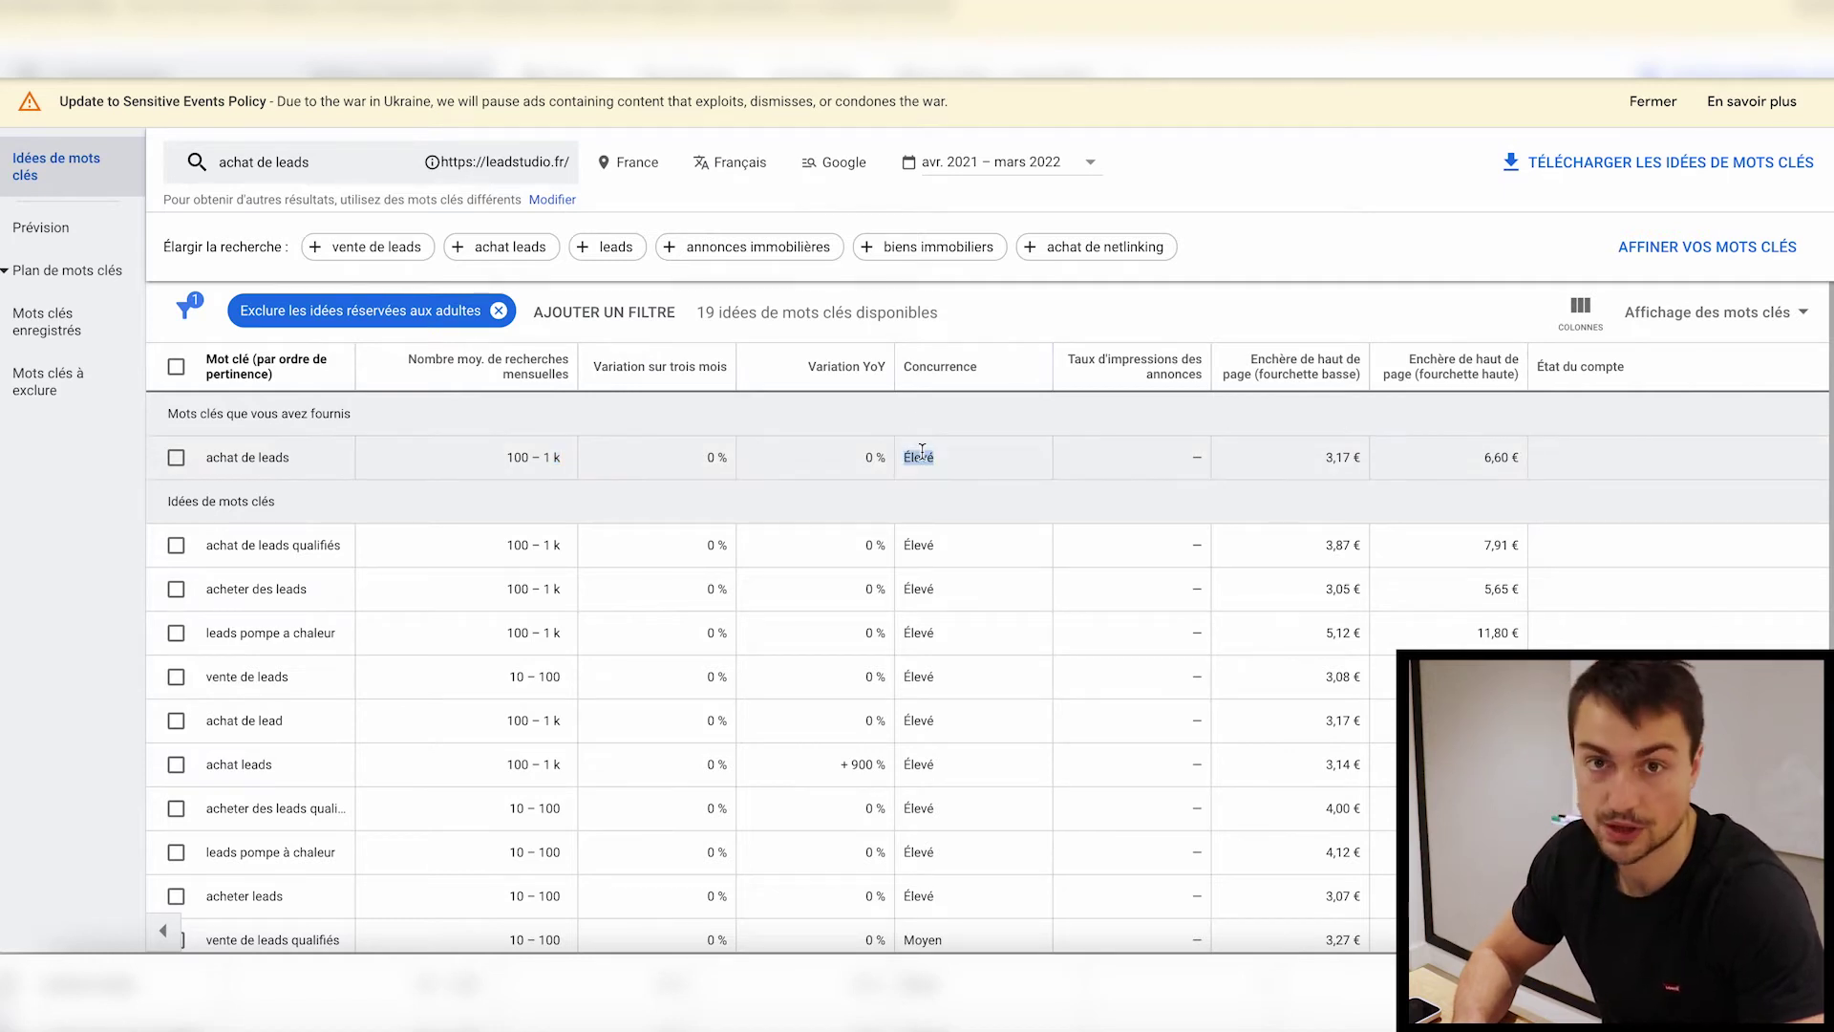
double_click(1496, 457)
double_click(1335, 458)
left_click(1324, 460)
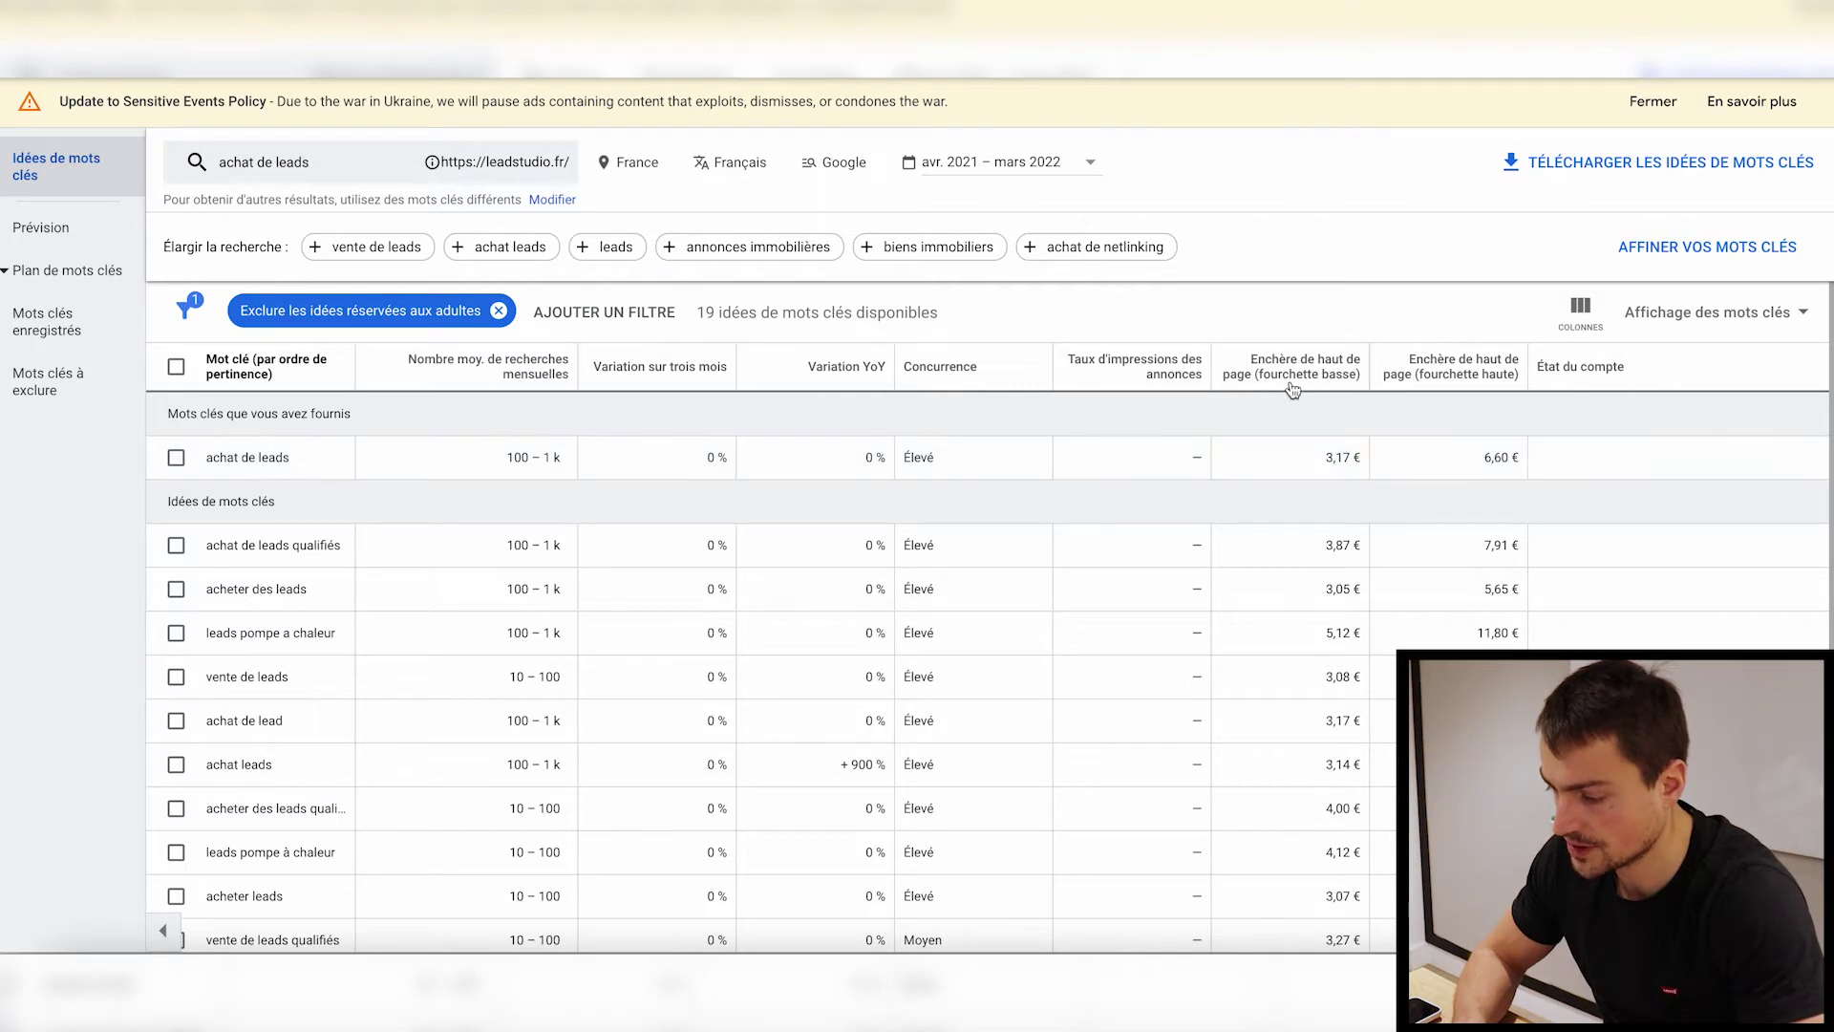
double_click(1337, 458)
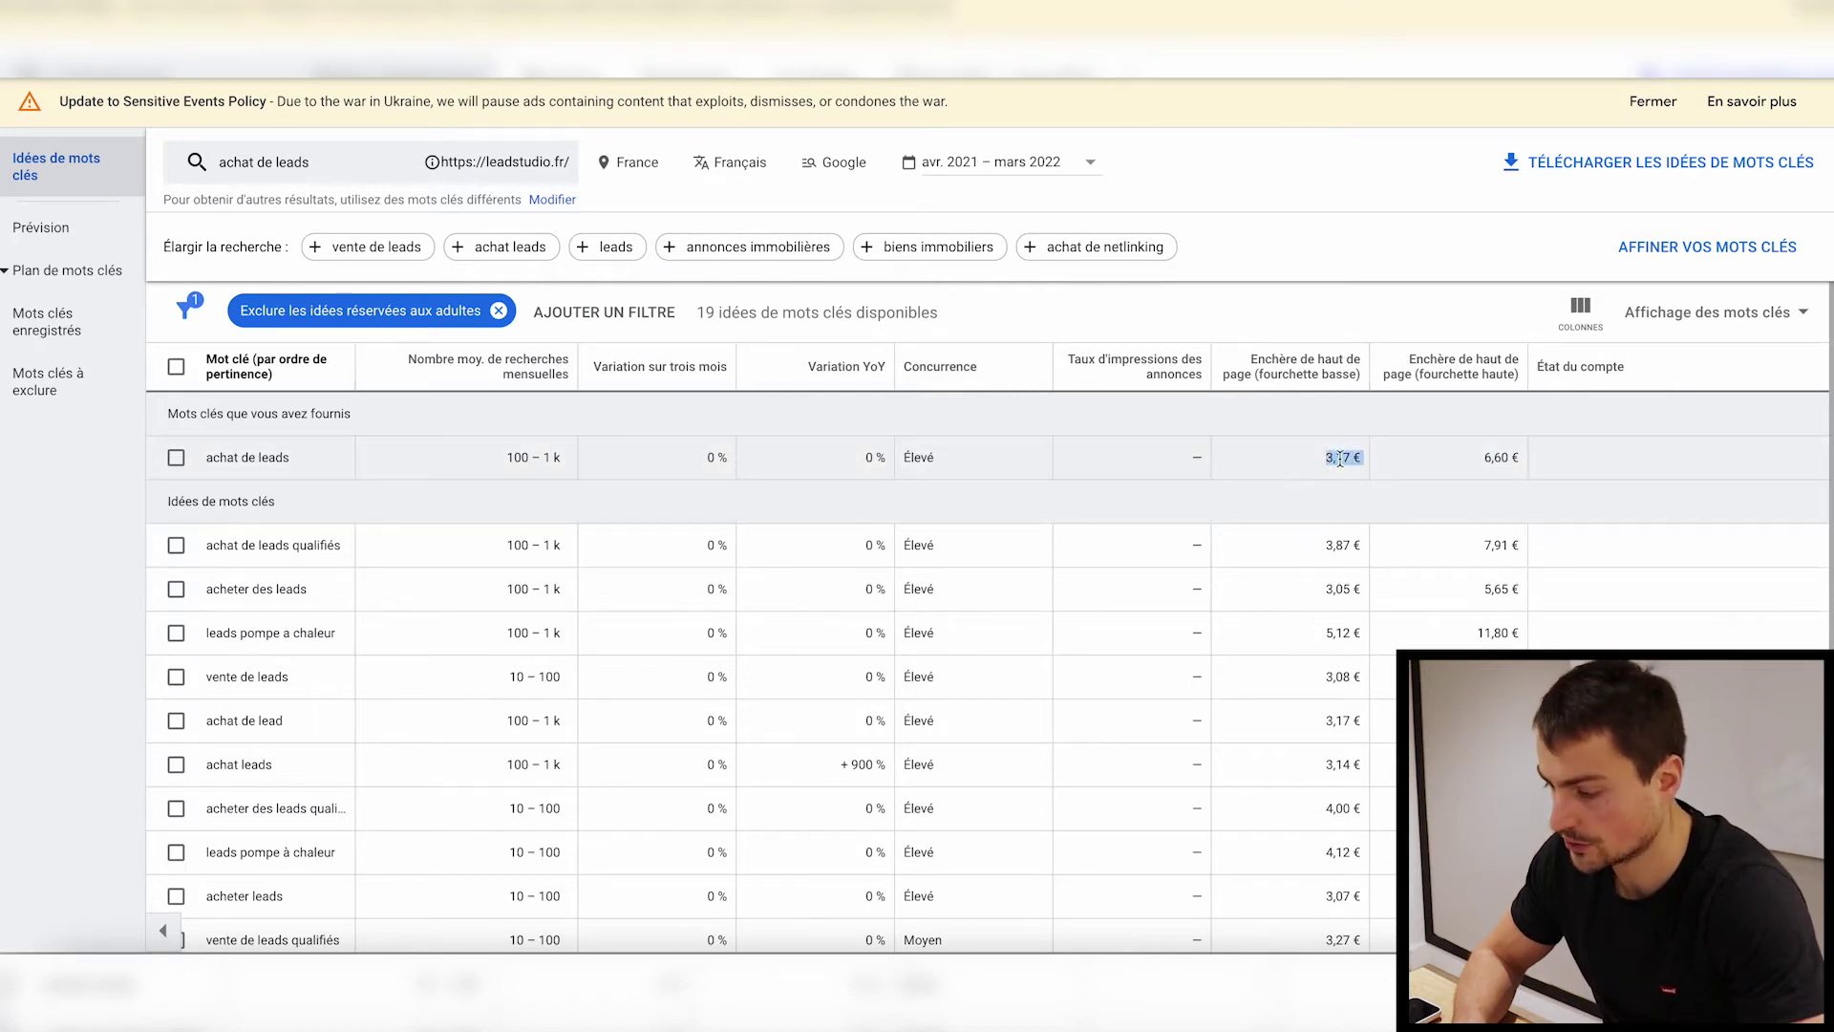
double_click(1496, 458)
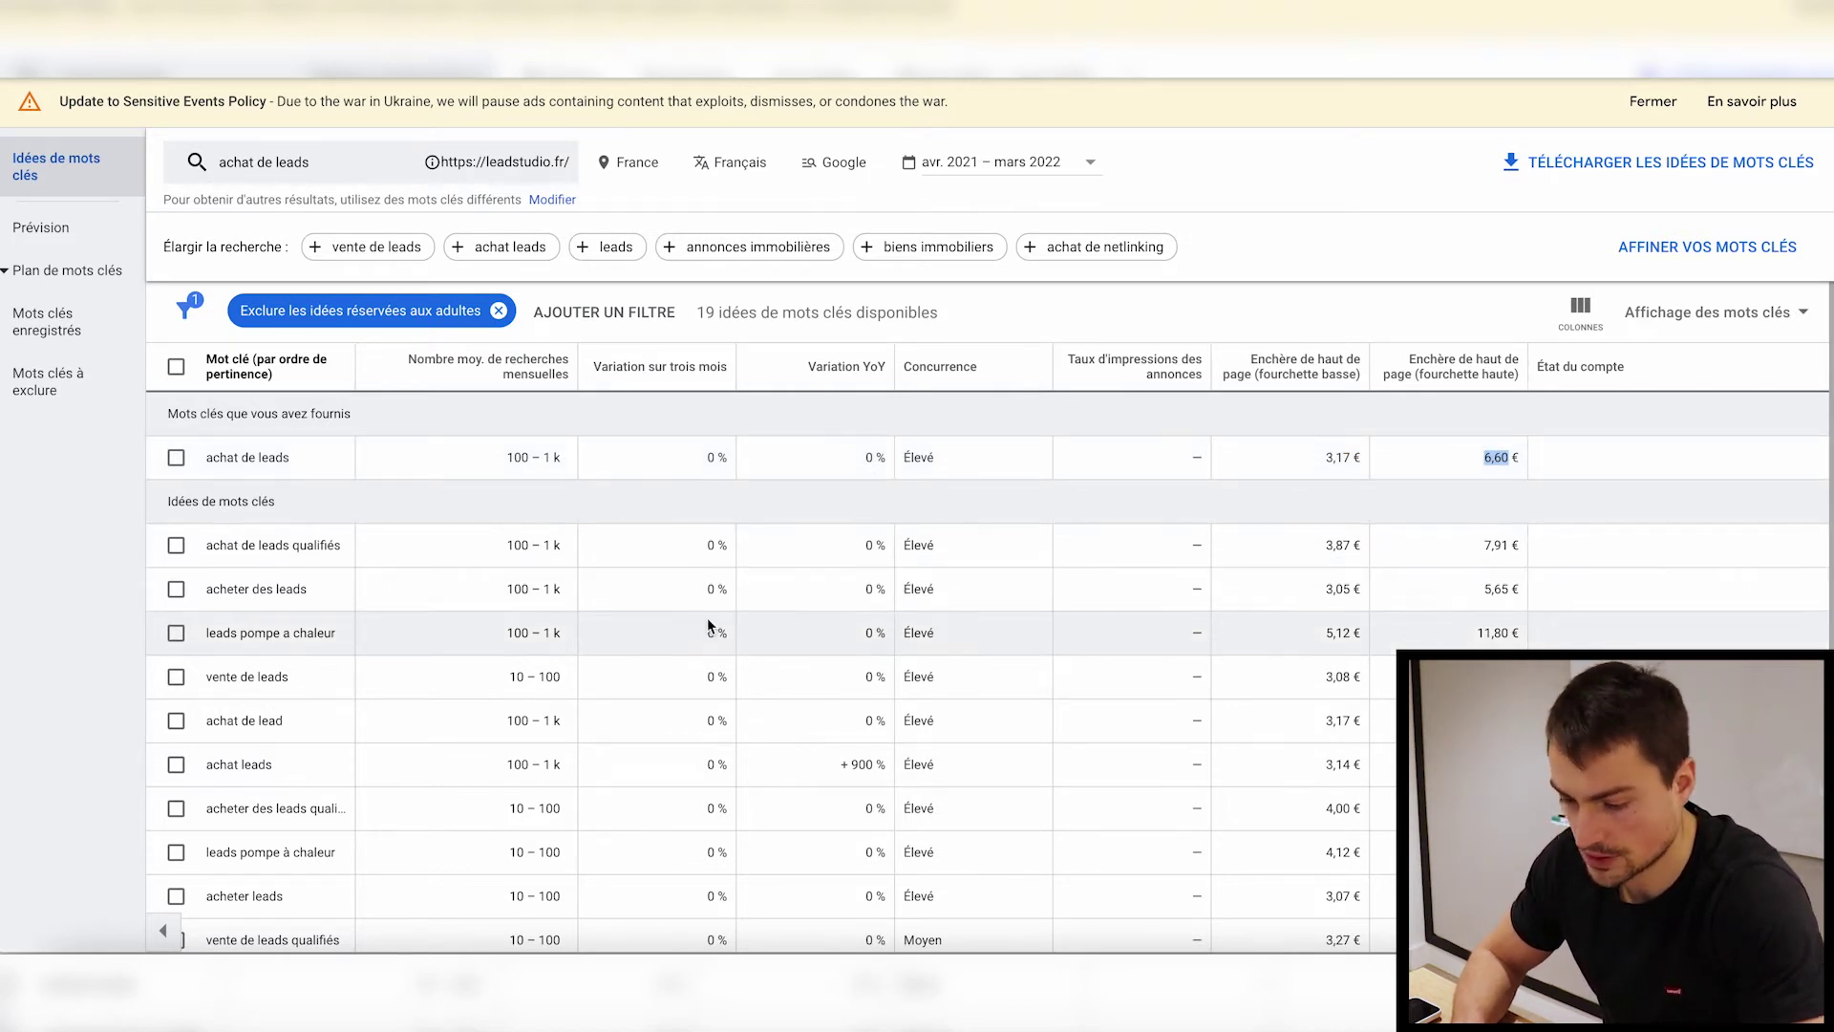
double_click(1339, 633)
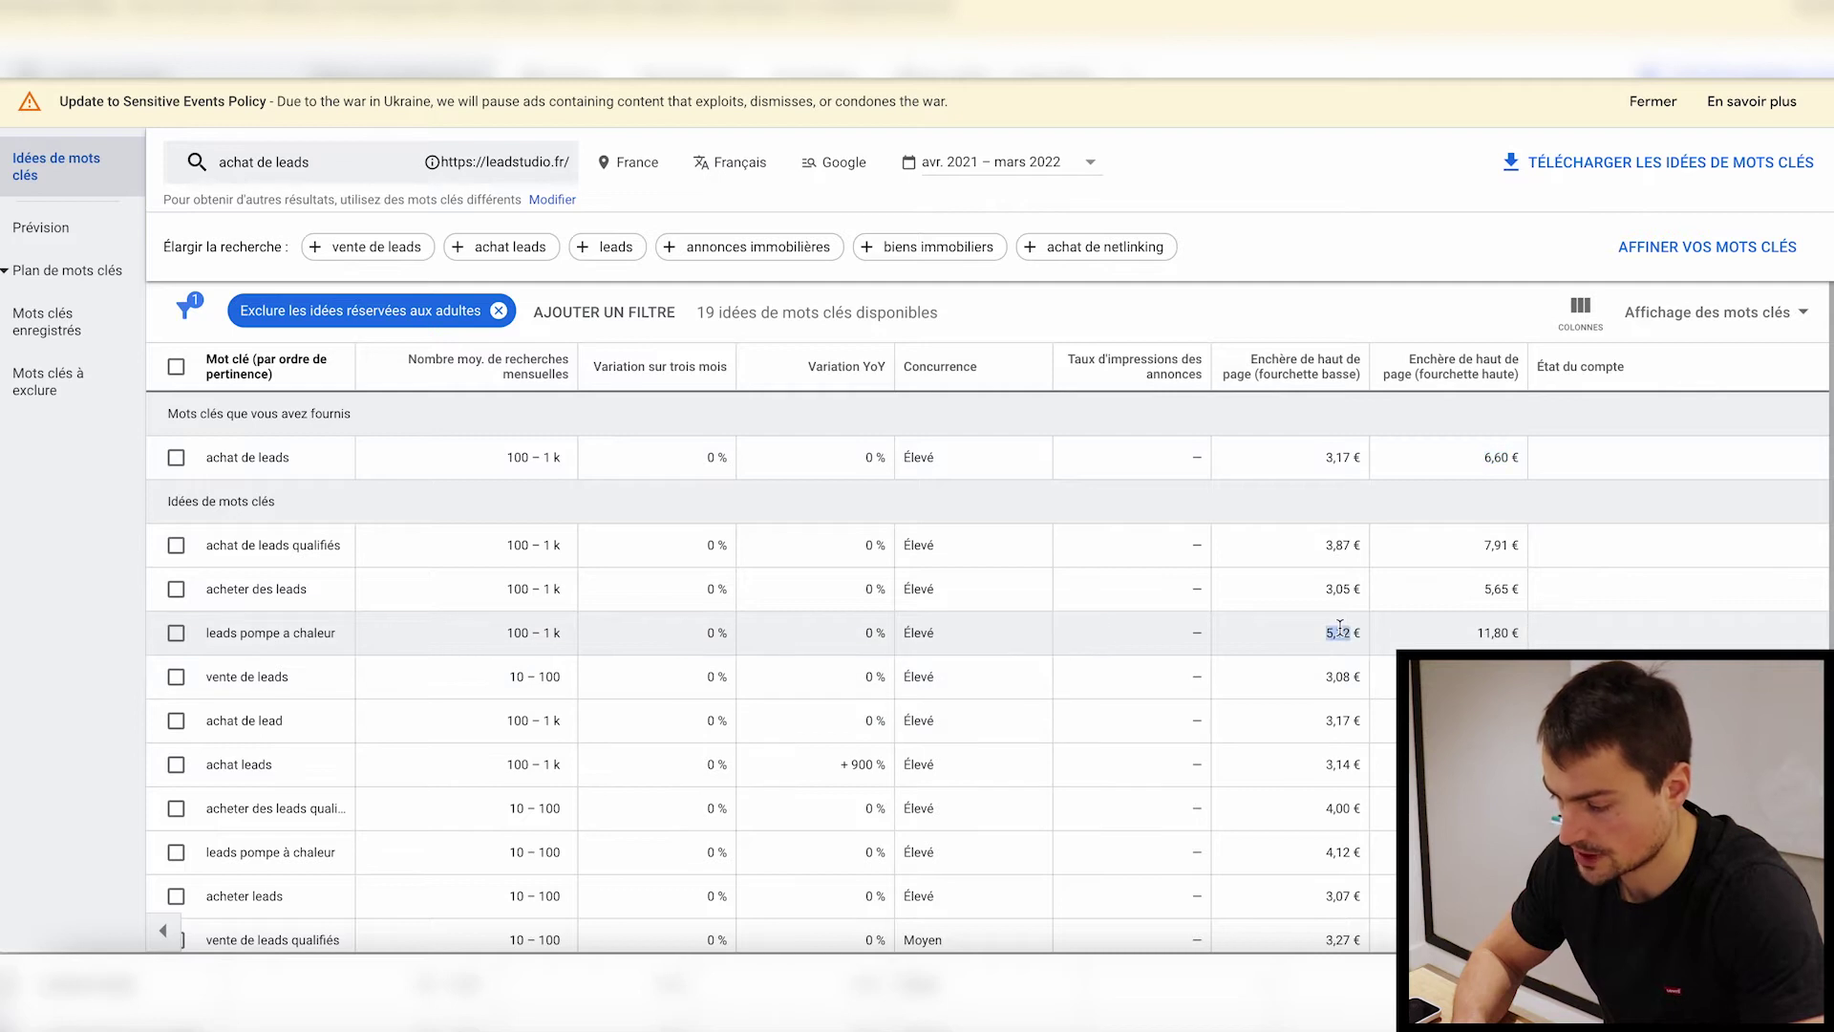
double_click(1492, 631)
scroll(1483, 621, "down", 3)
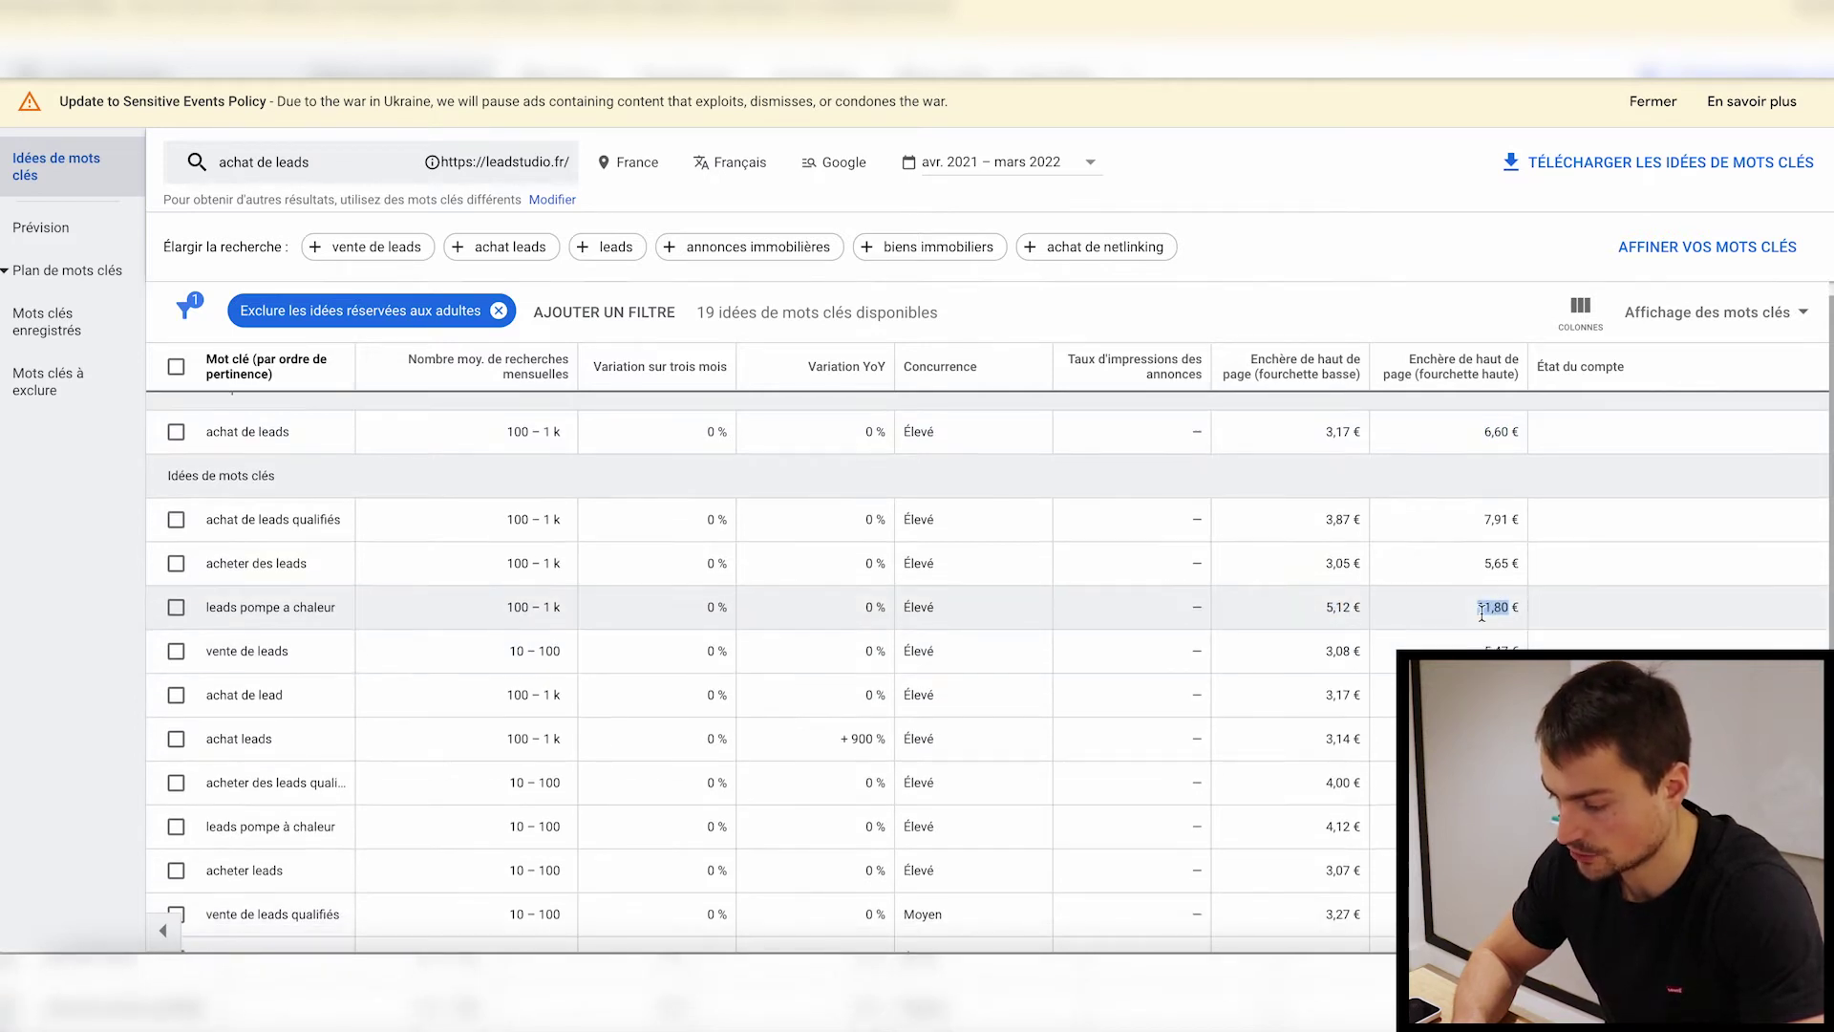
scroll(1481, 611, "down", 2)
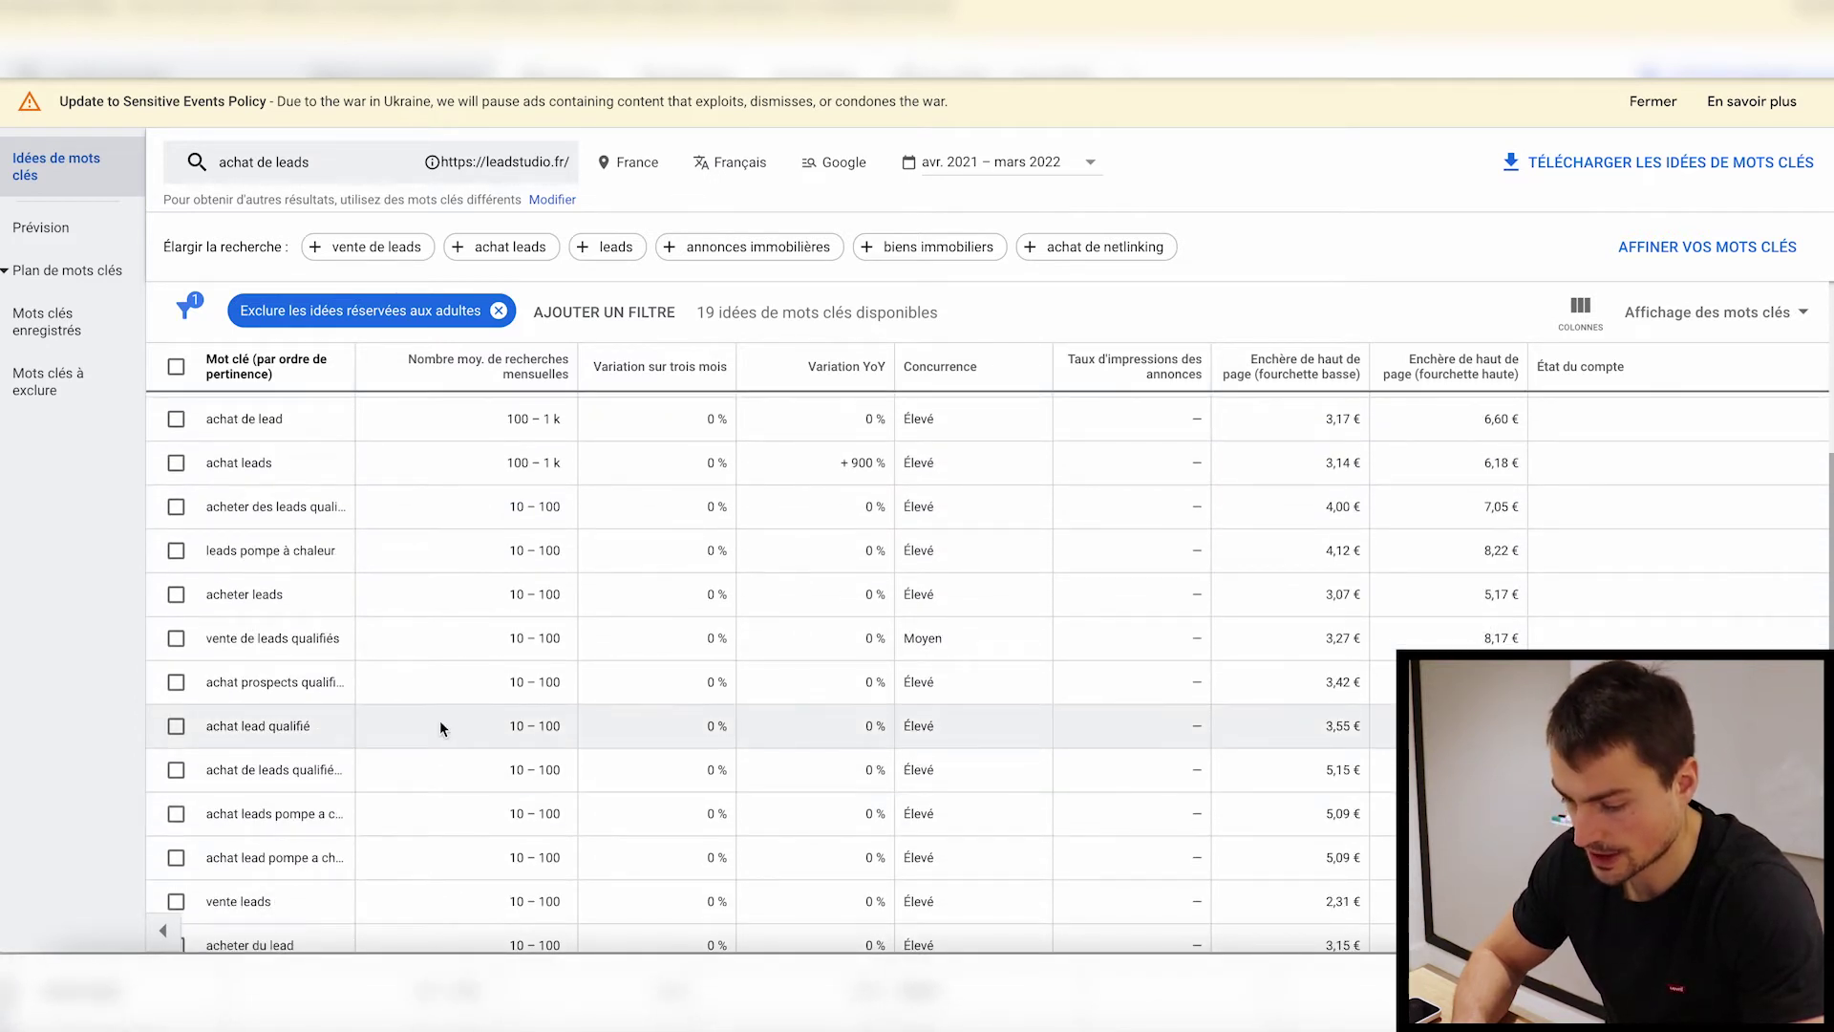
- Widen the keyword column to show longer keyword names and review the whole list of ideas
left_click_drag(356, 366, 428, 356)
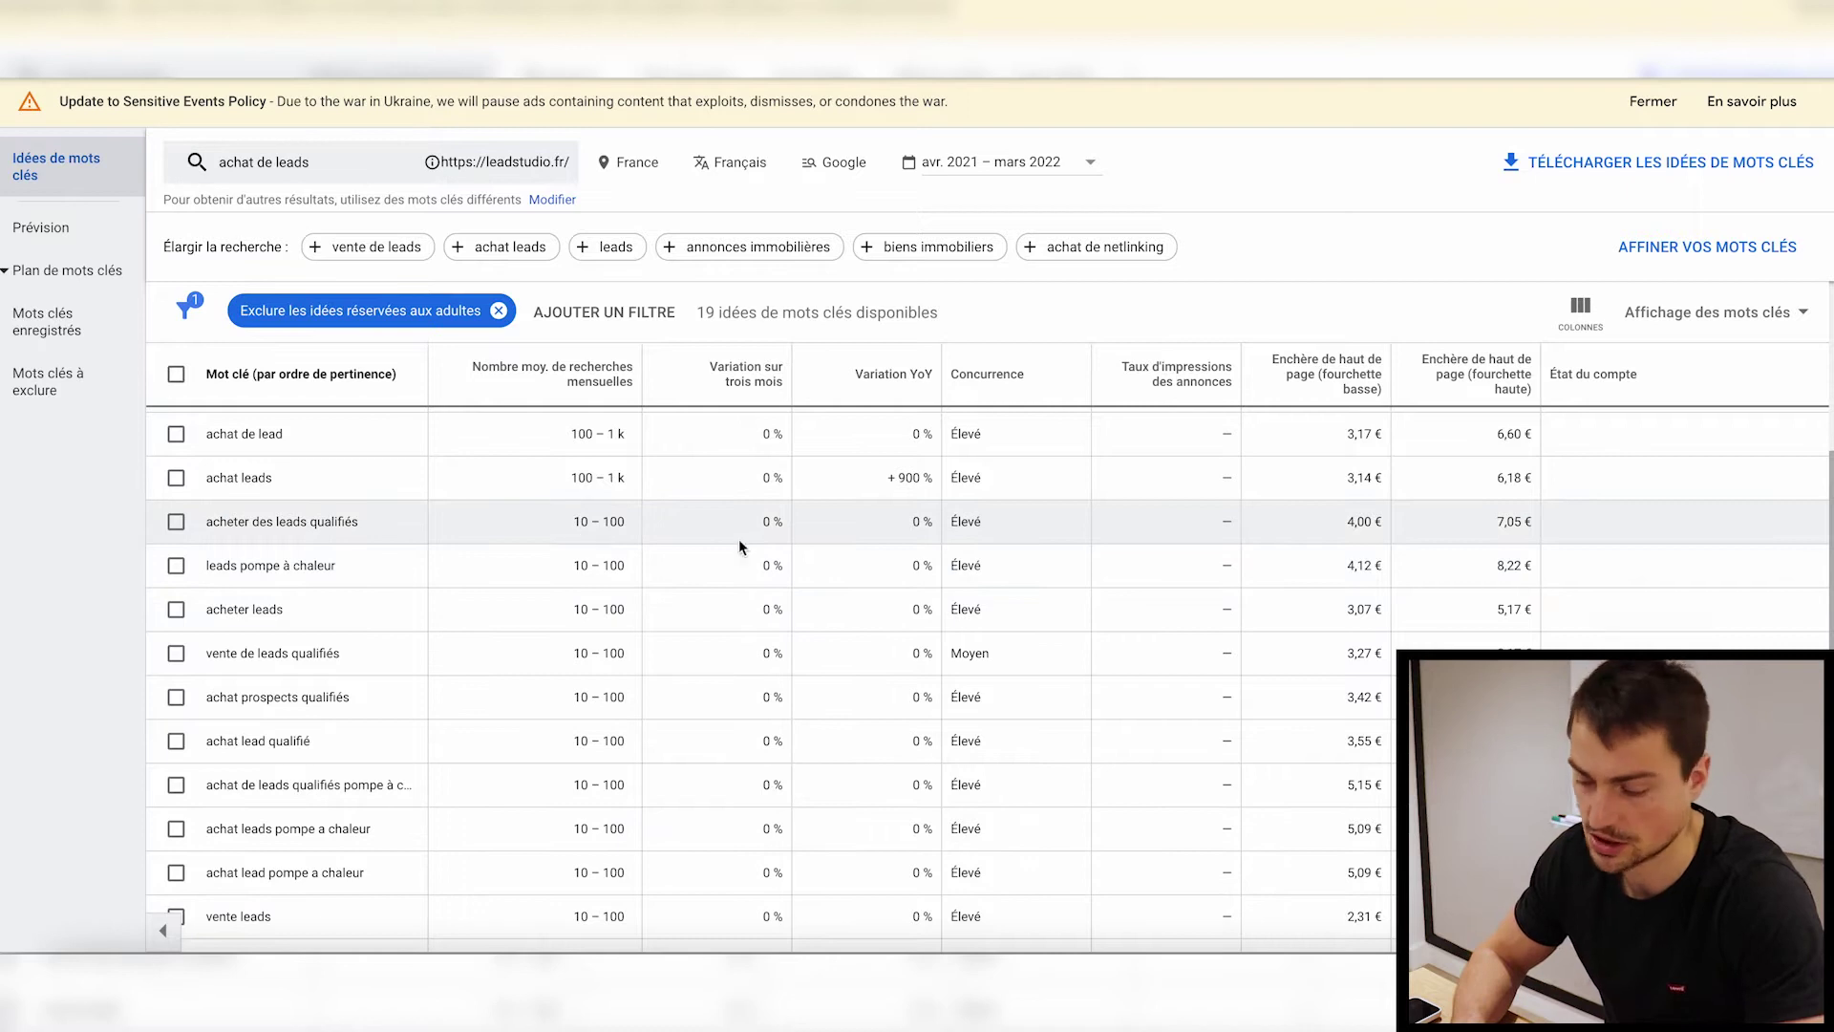
scroll(740, 762, "down", 2)
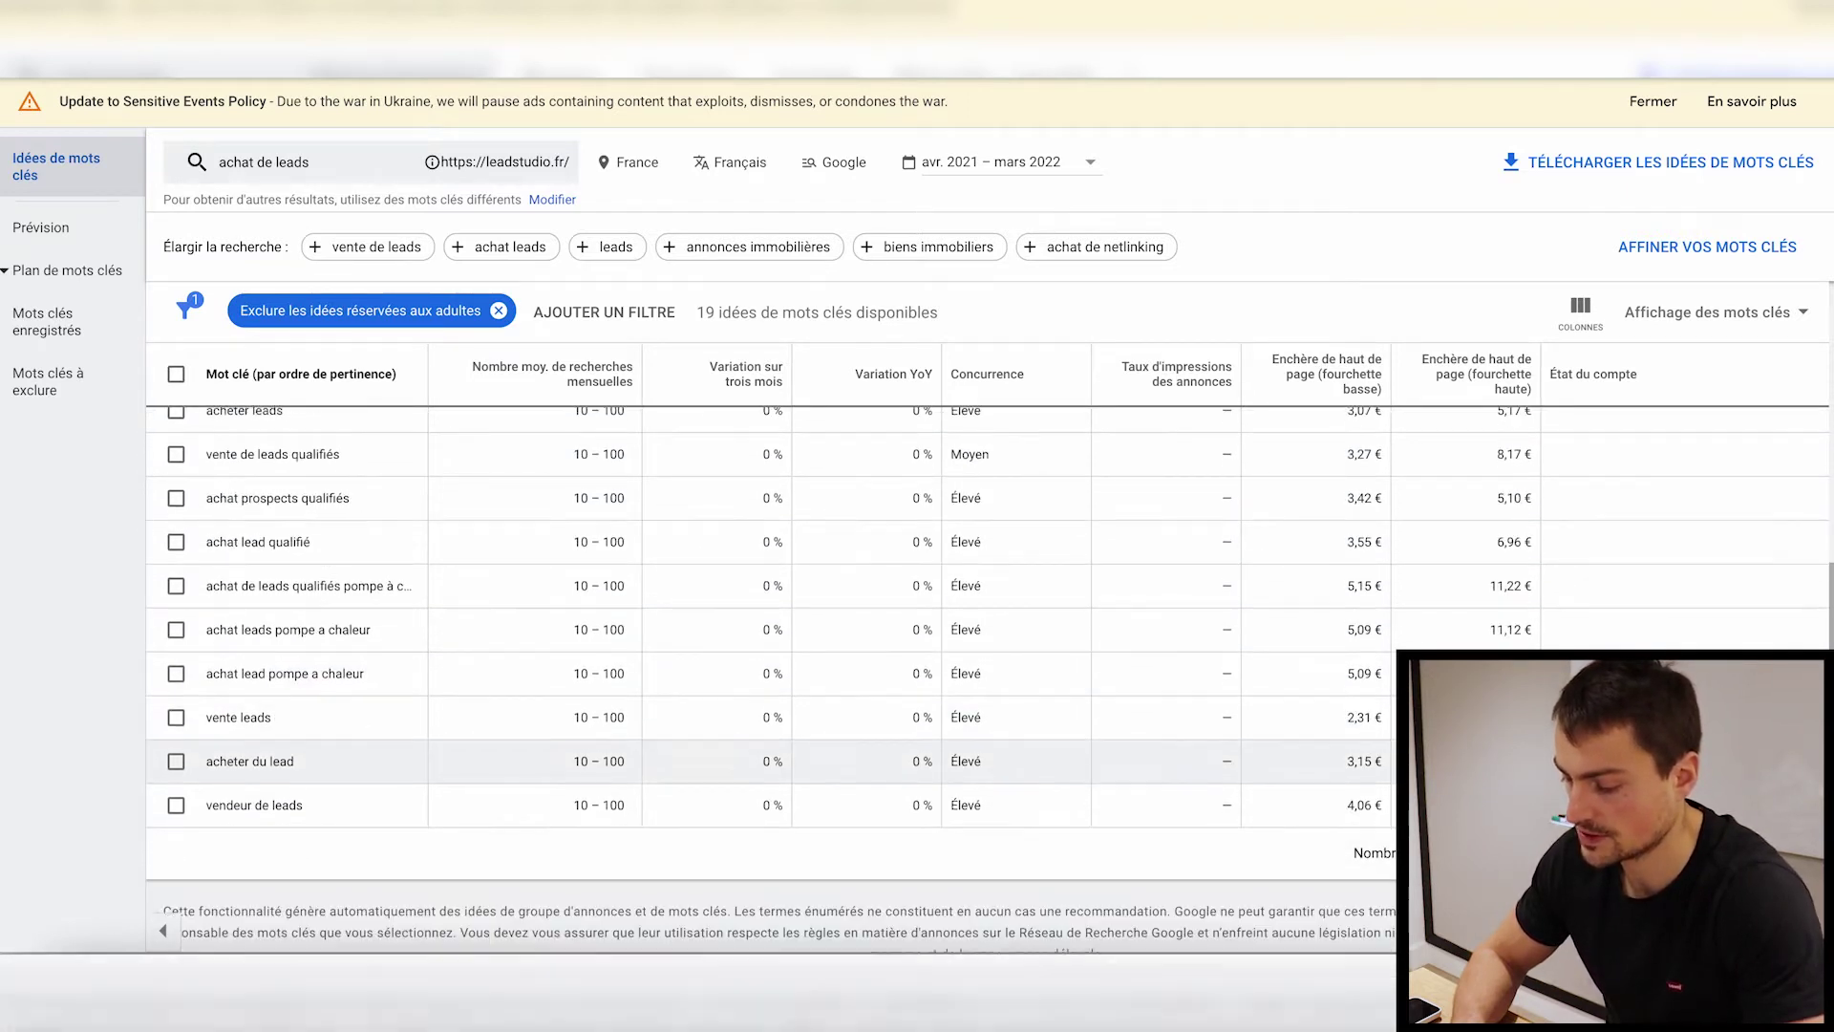
scroll(741, 726, "up", 1)
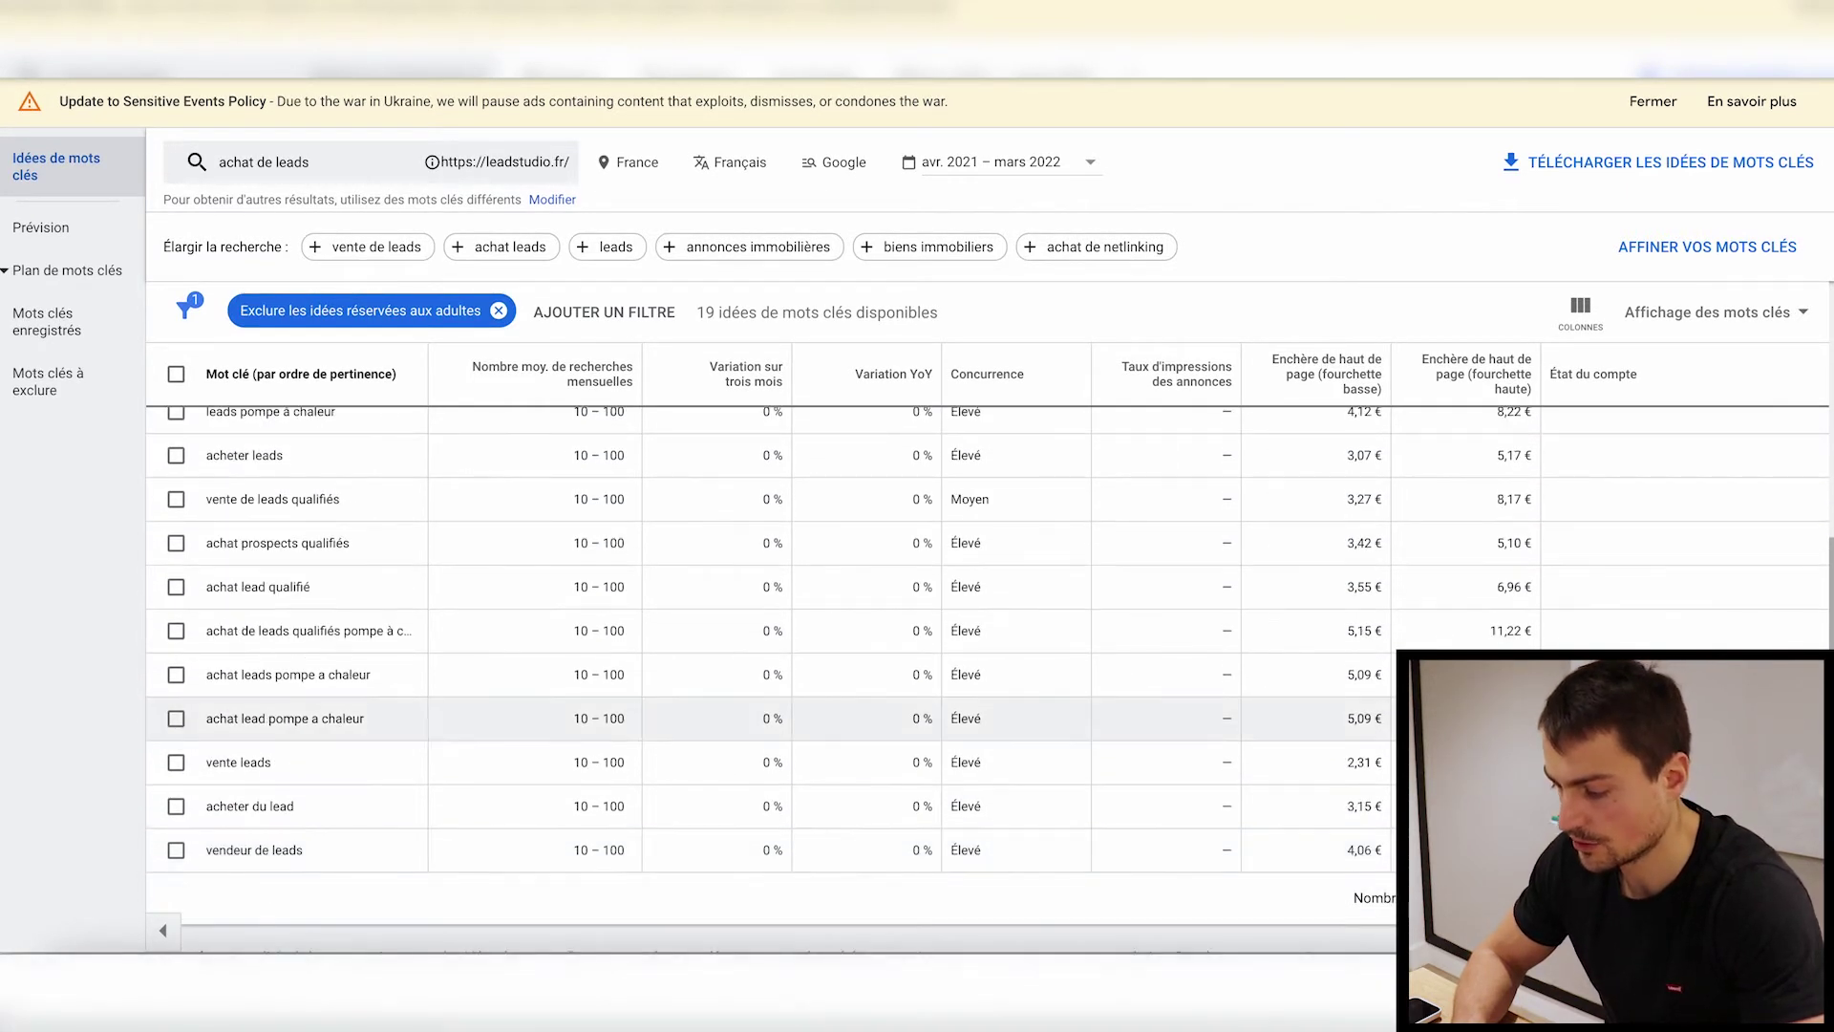
scroll(1032, 638, "up", 5)
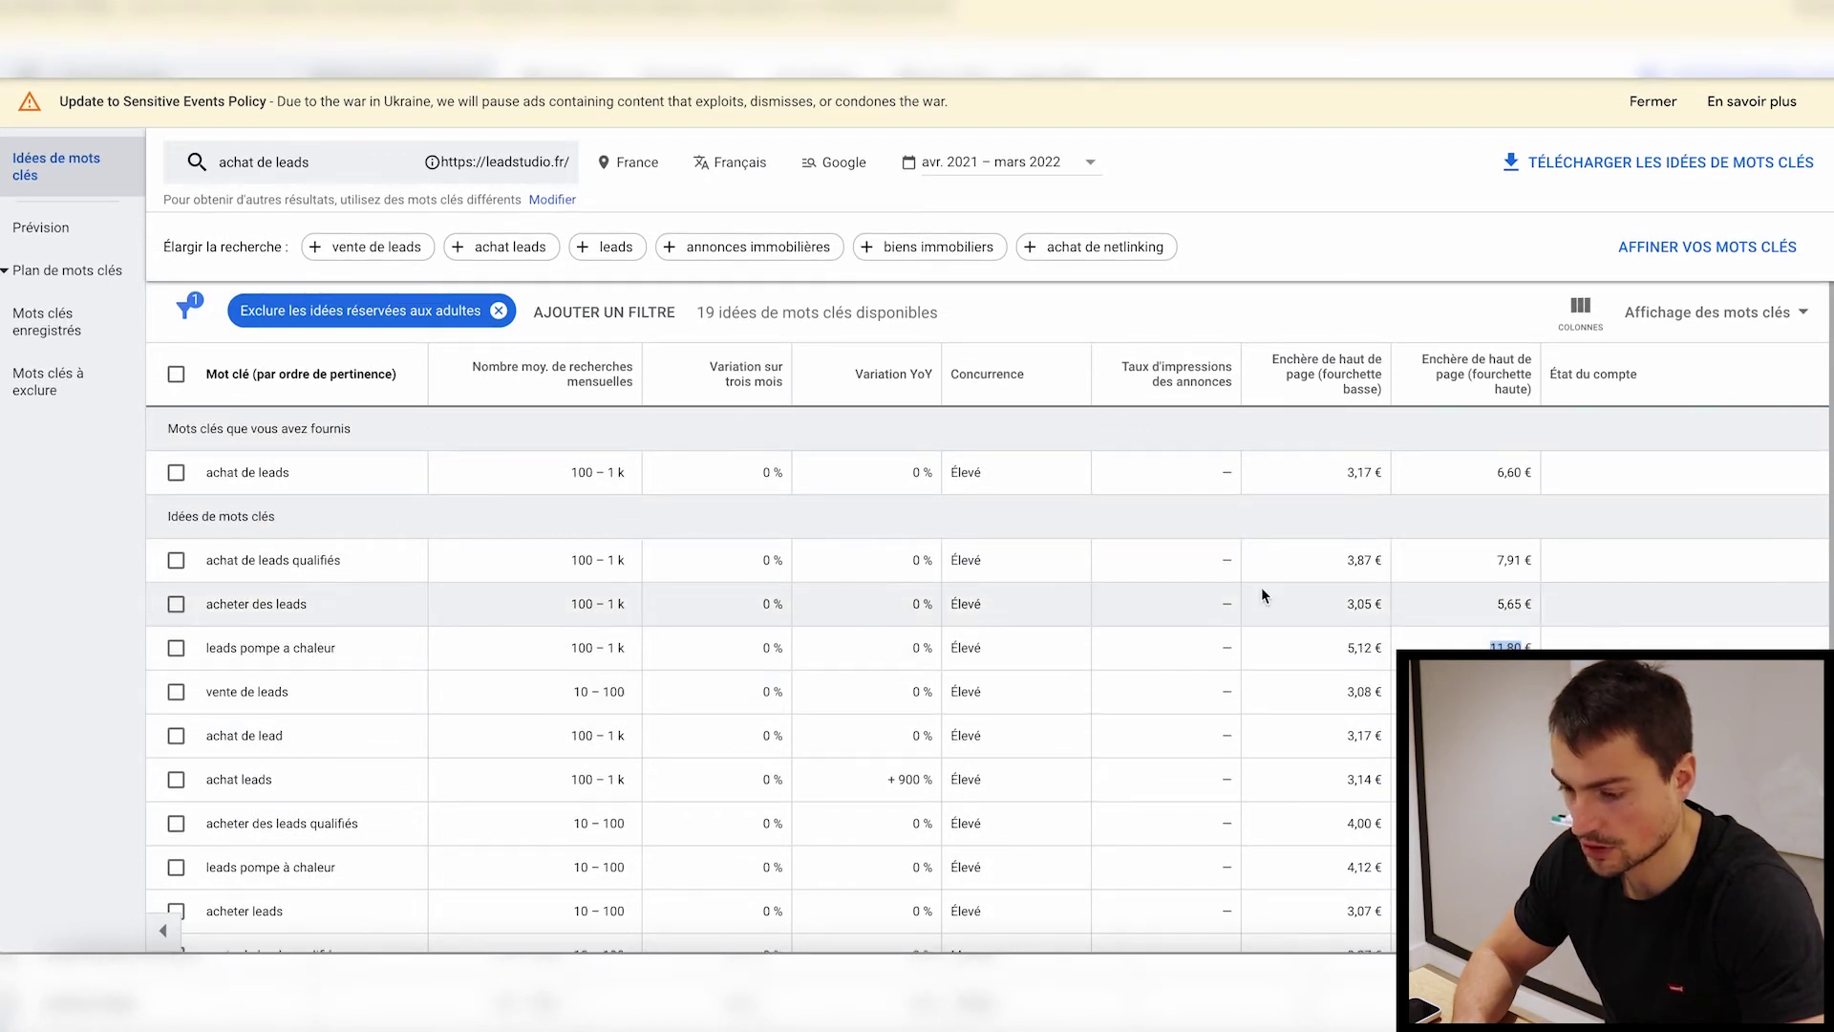
- Select the keywords achat de leads, achat de leads qualifiés, acheter des leads and leads pompe a chaleur
left_click(176, 472)
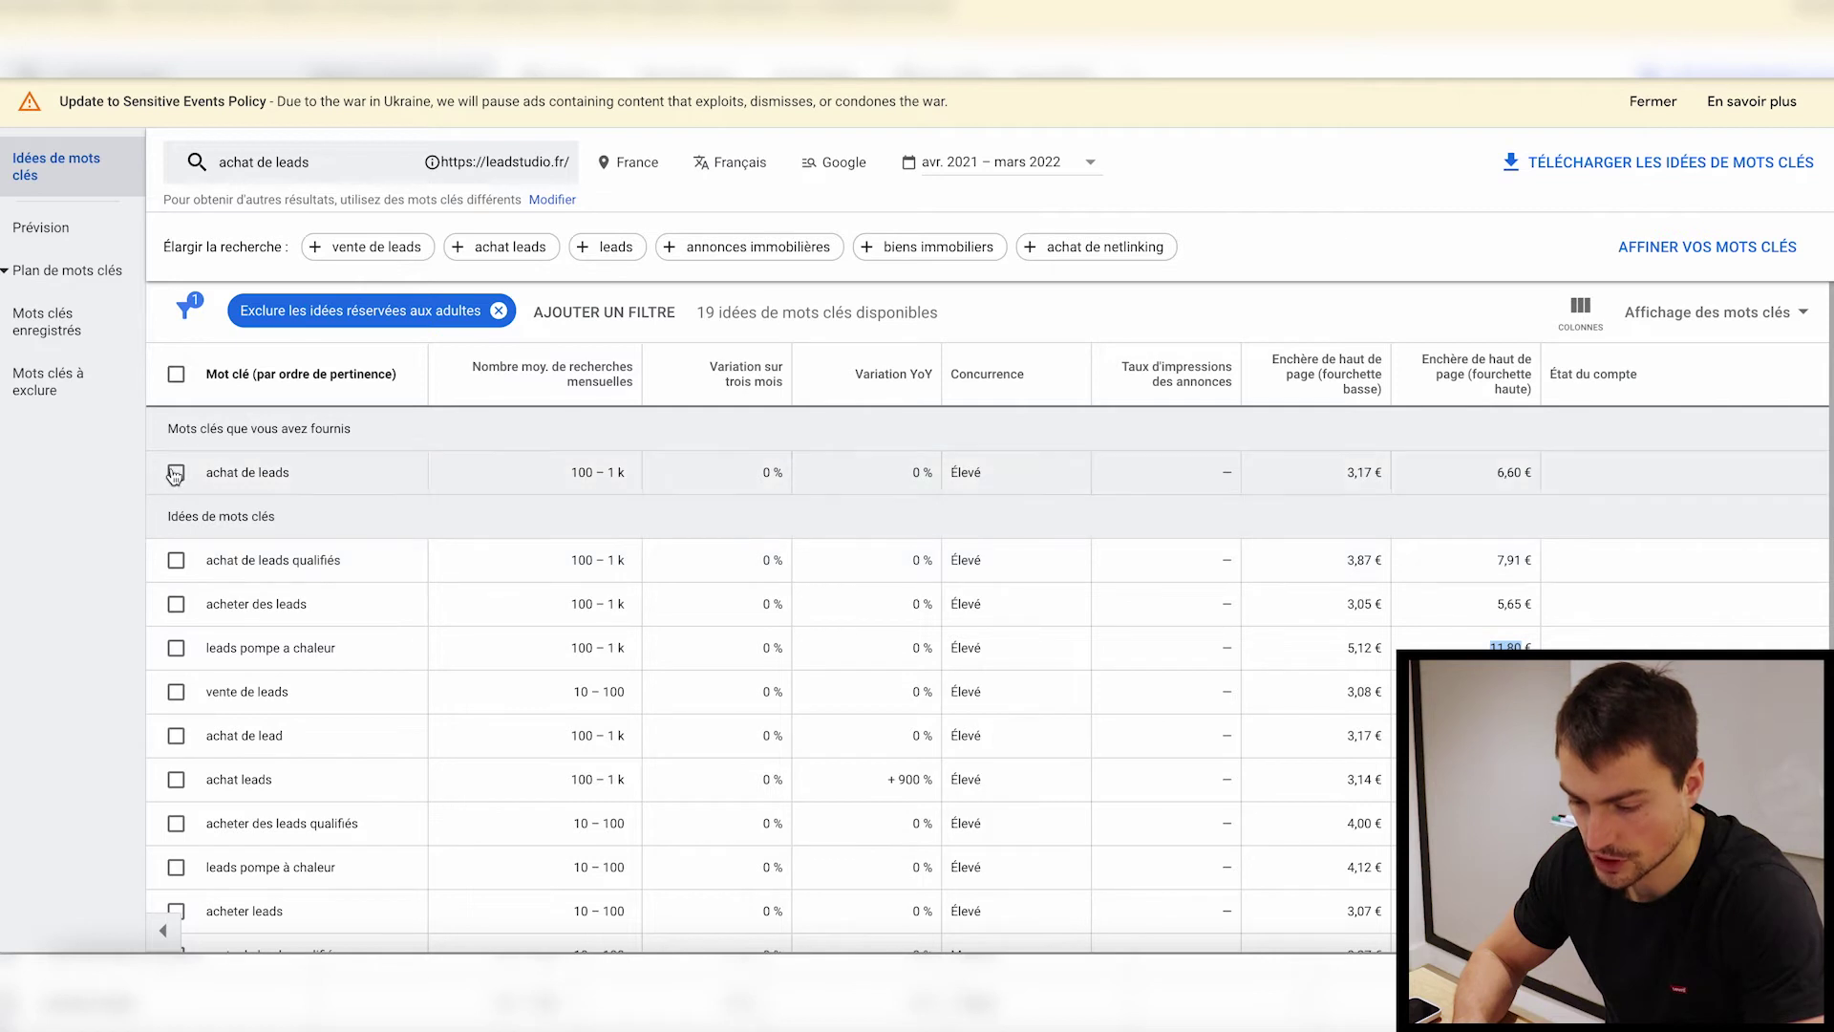
left_click(178, 560)
left_click(176, 604)
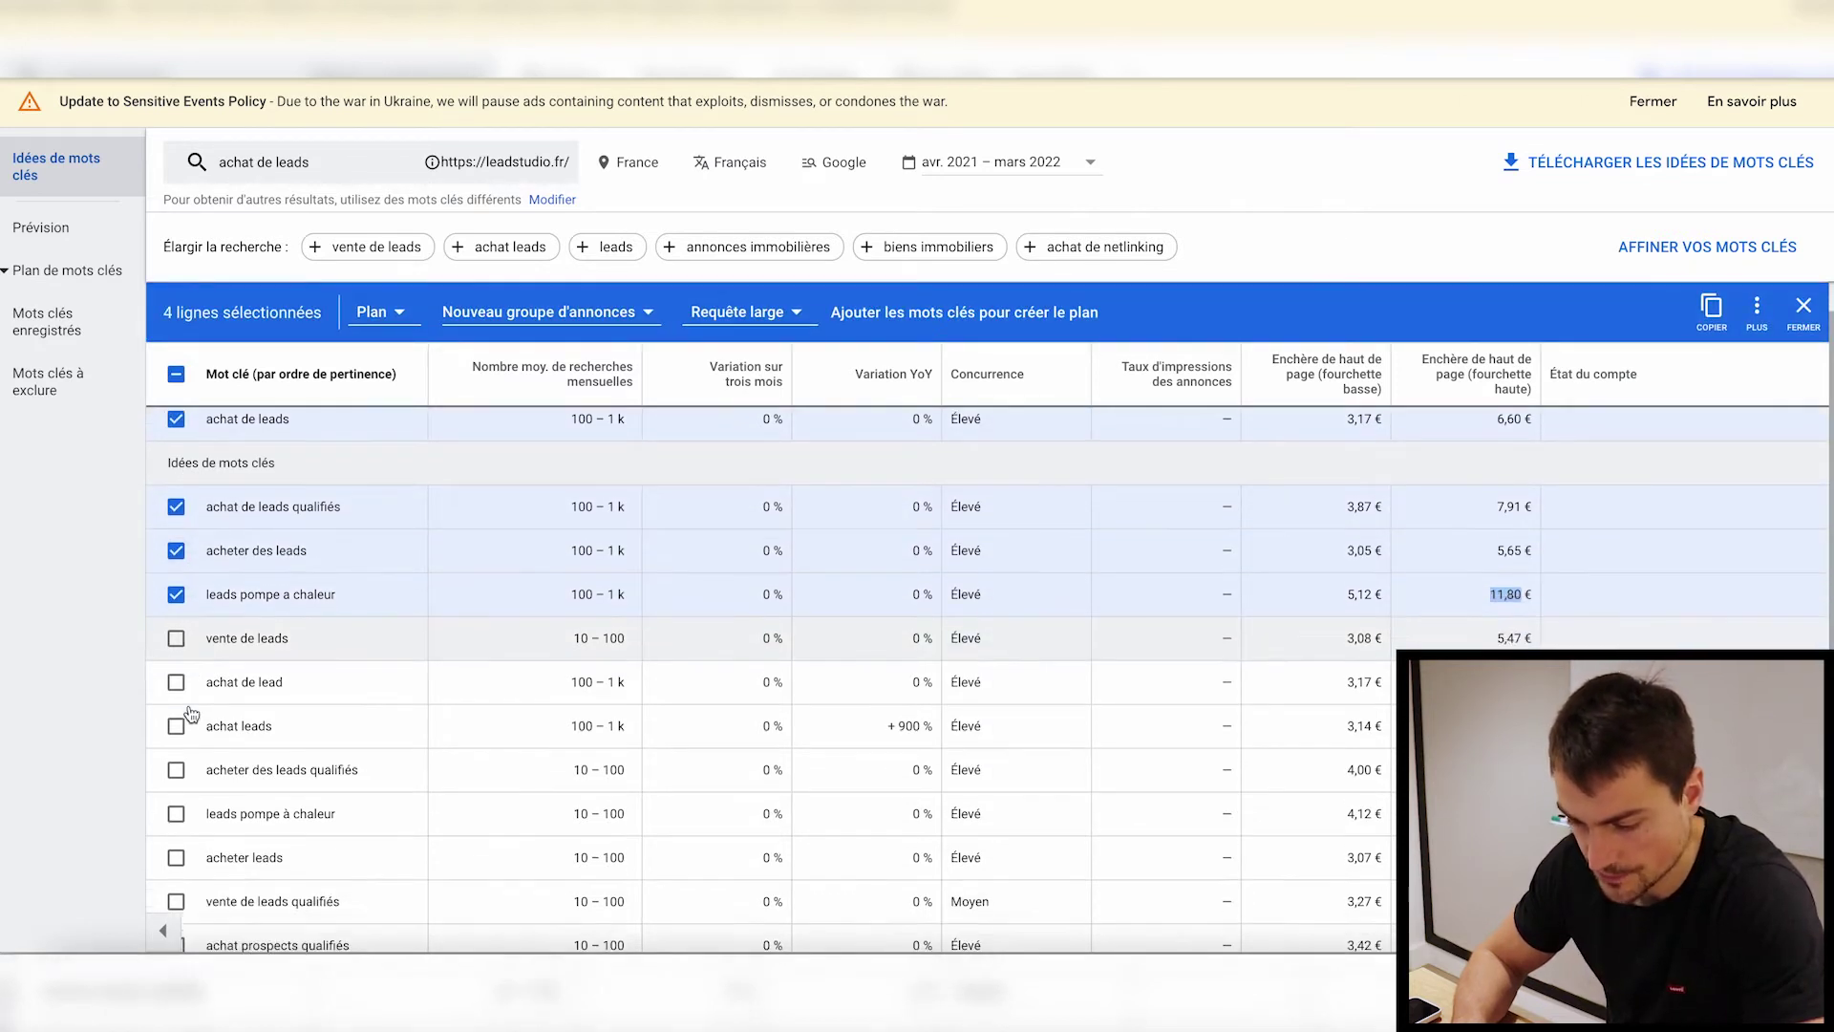
- Also select achat de lead, achat leads, acheter des leads qualifiés, leads pompe à chaleur, acheter leads and vente de leads qualifiés
scroll(178, 688, "down", 1)
left_click(176, 665)
left_click(176, 708)
left_click(176, 753)
left_click(176, 797)
scroll(176, 797, "down", 1)
left_click(176, 774)
left_click(176, 817)
- Extend the selection with achat de leads qualifiés pompe à c…, achat leads pompe a chaleur, acheter du lead and vendeur de leads
scroll(176, 814, "down", 4)
left_click(175, 663)
left_click(176, 707)
scroll(181, 831, "down", 1)
left_click(175, 823)
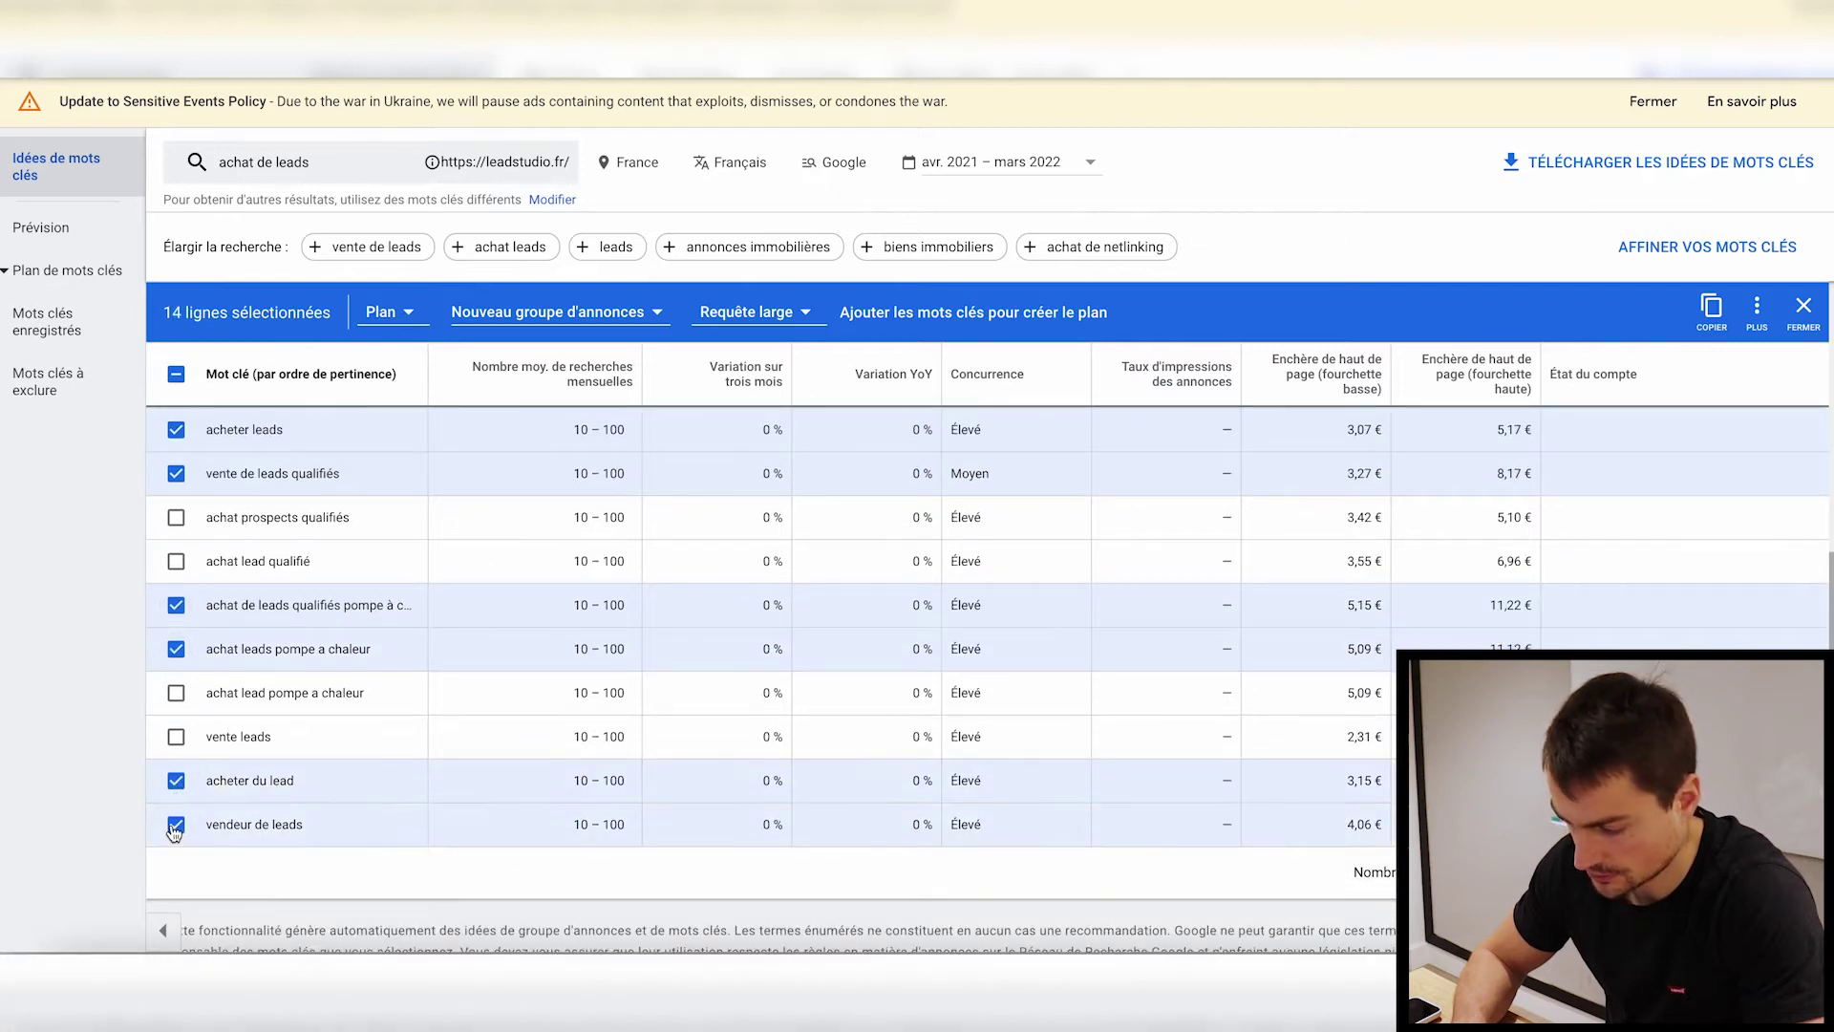
- Add all selected keywords to the plan as broad match in a new ad group
scroll(248, 550, "up", 6)
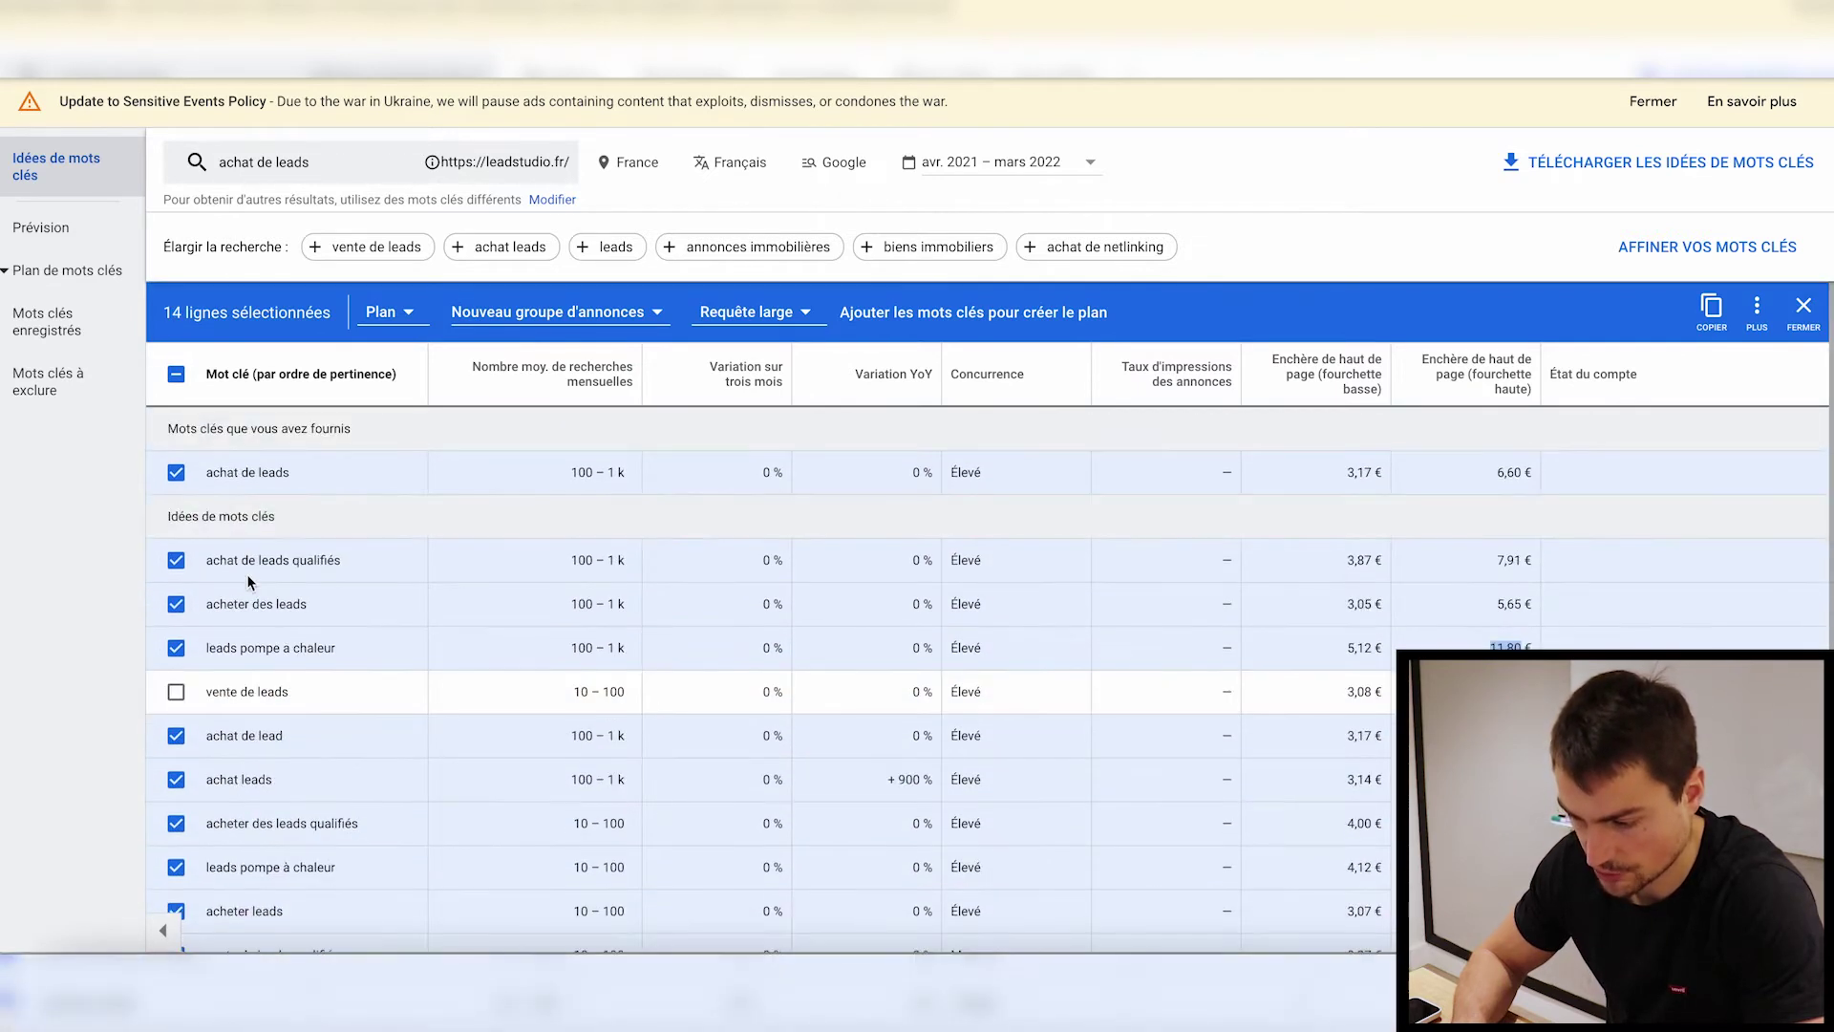
left_click(915, 321)
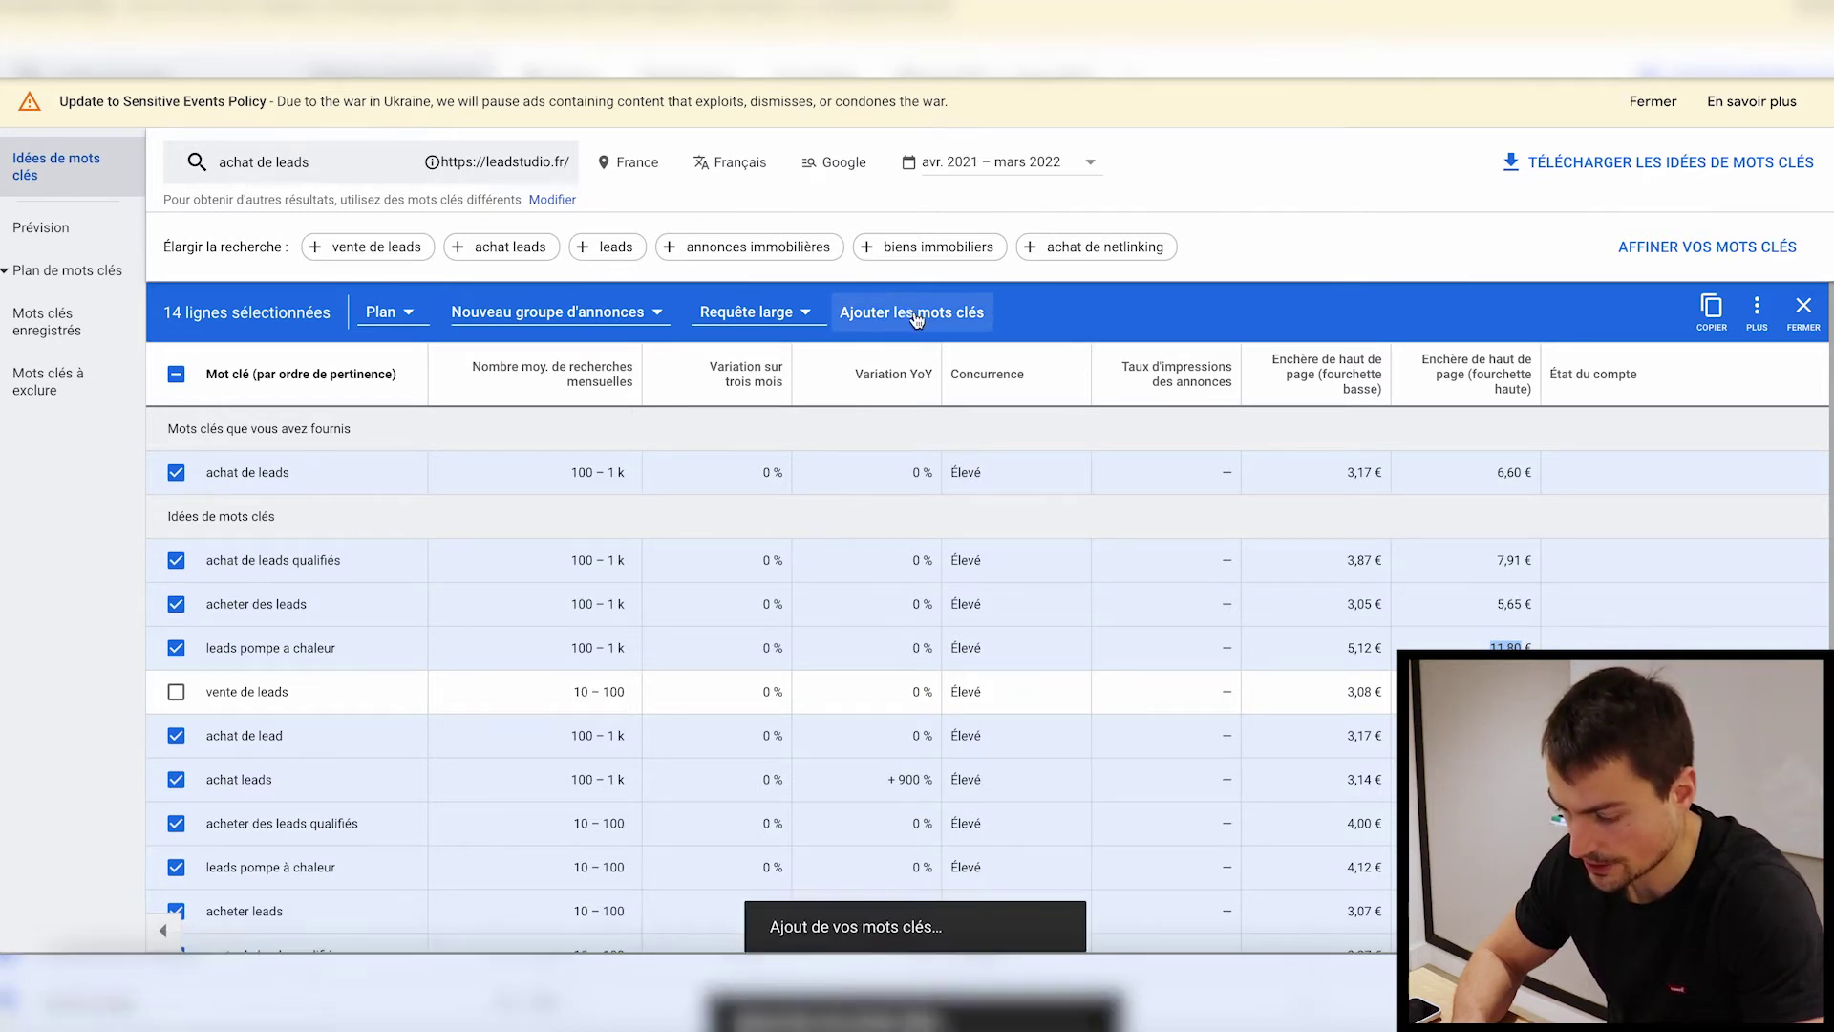
scroll(535, 587, "down", 1)
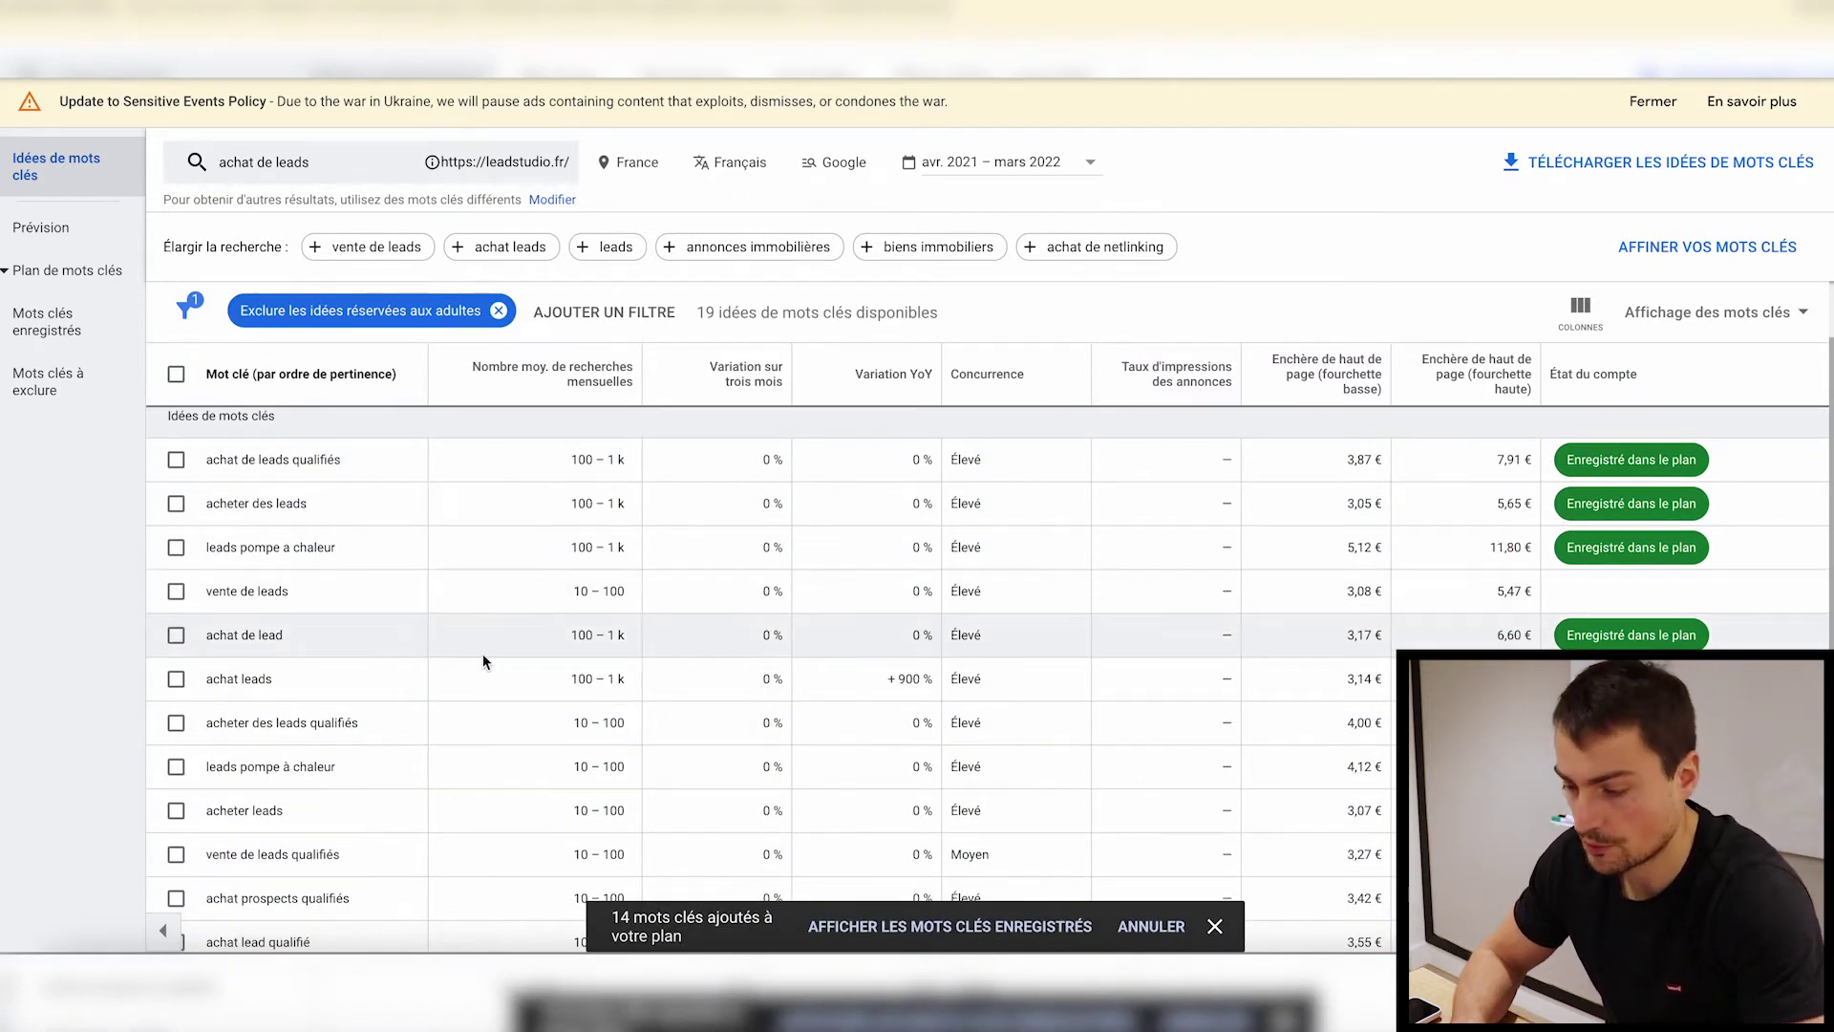
scroll(483, 654, "up", 1)
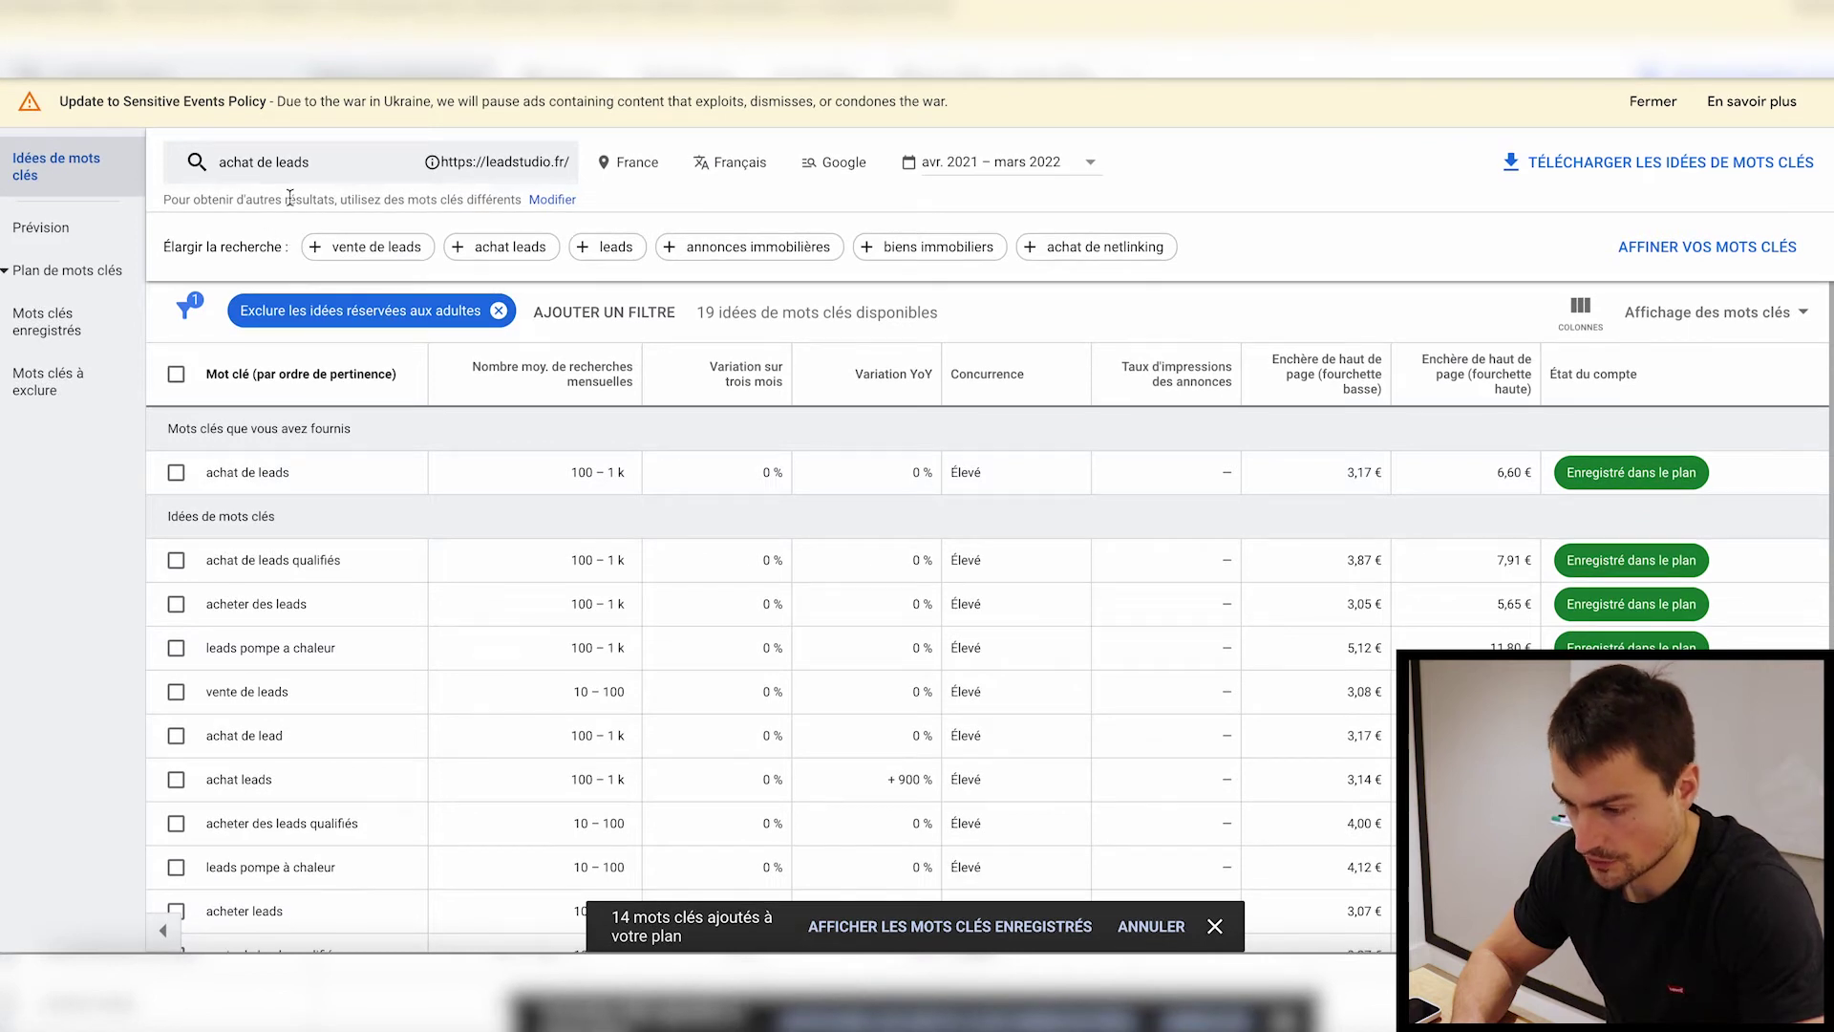
left_click(547, 199)
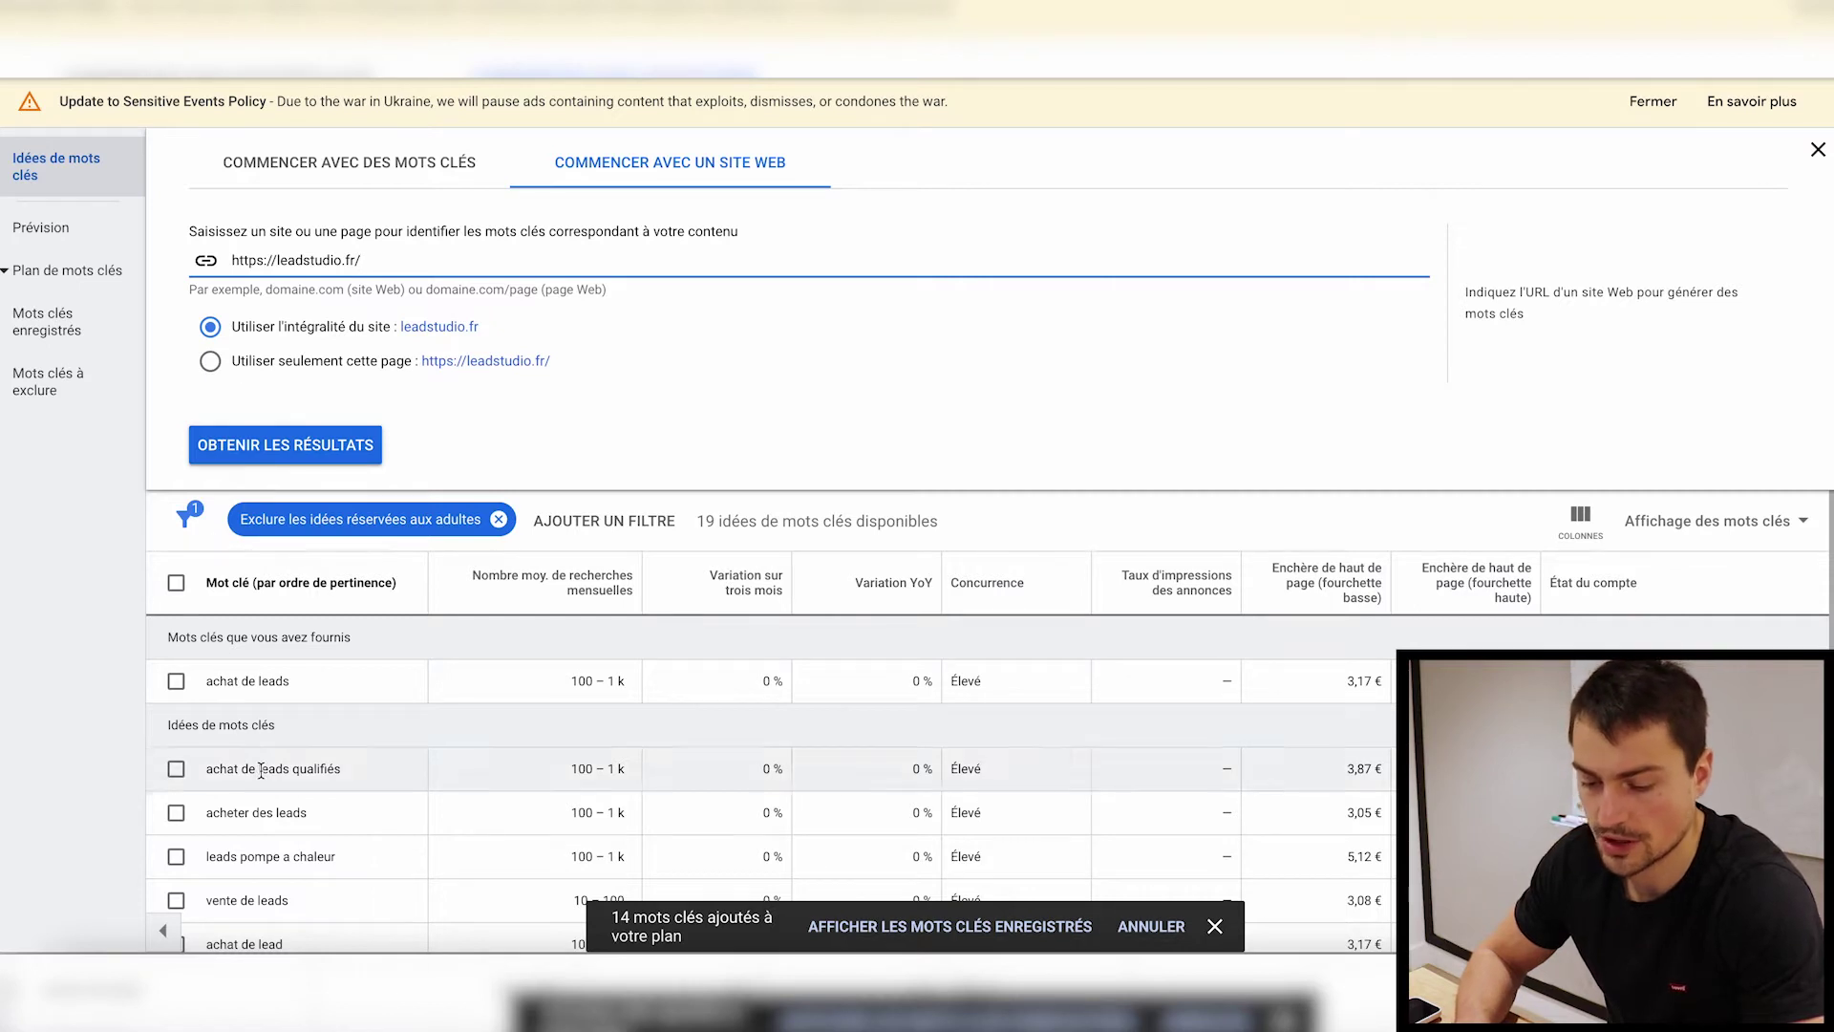
left_click(209, 678)
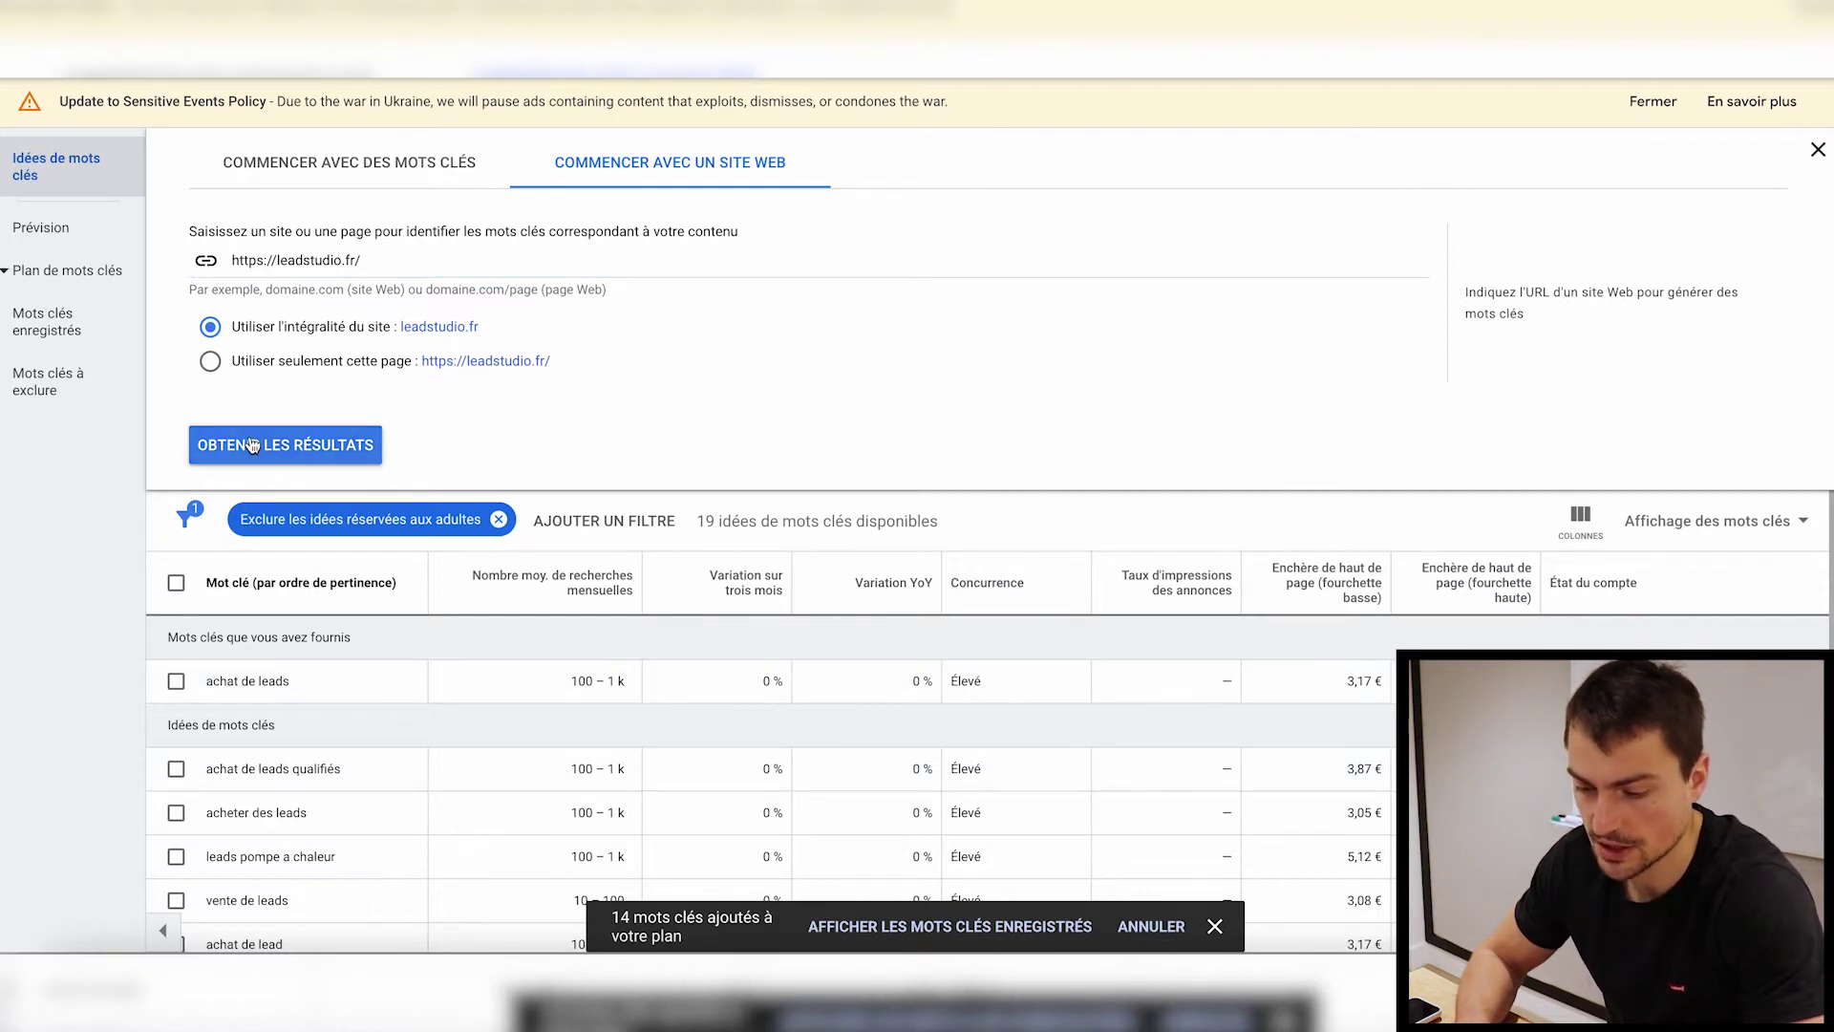
left_click(275, 463)
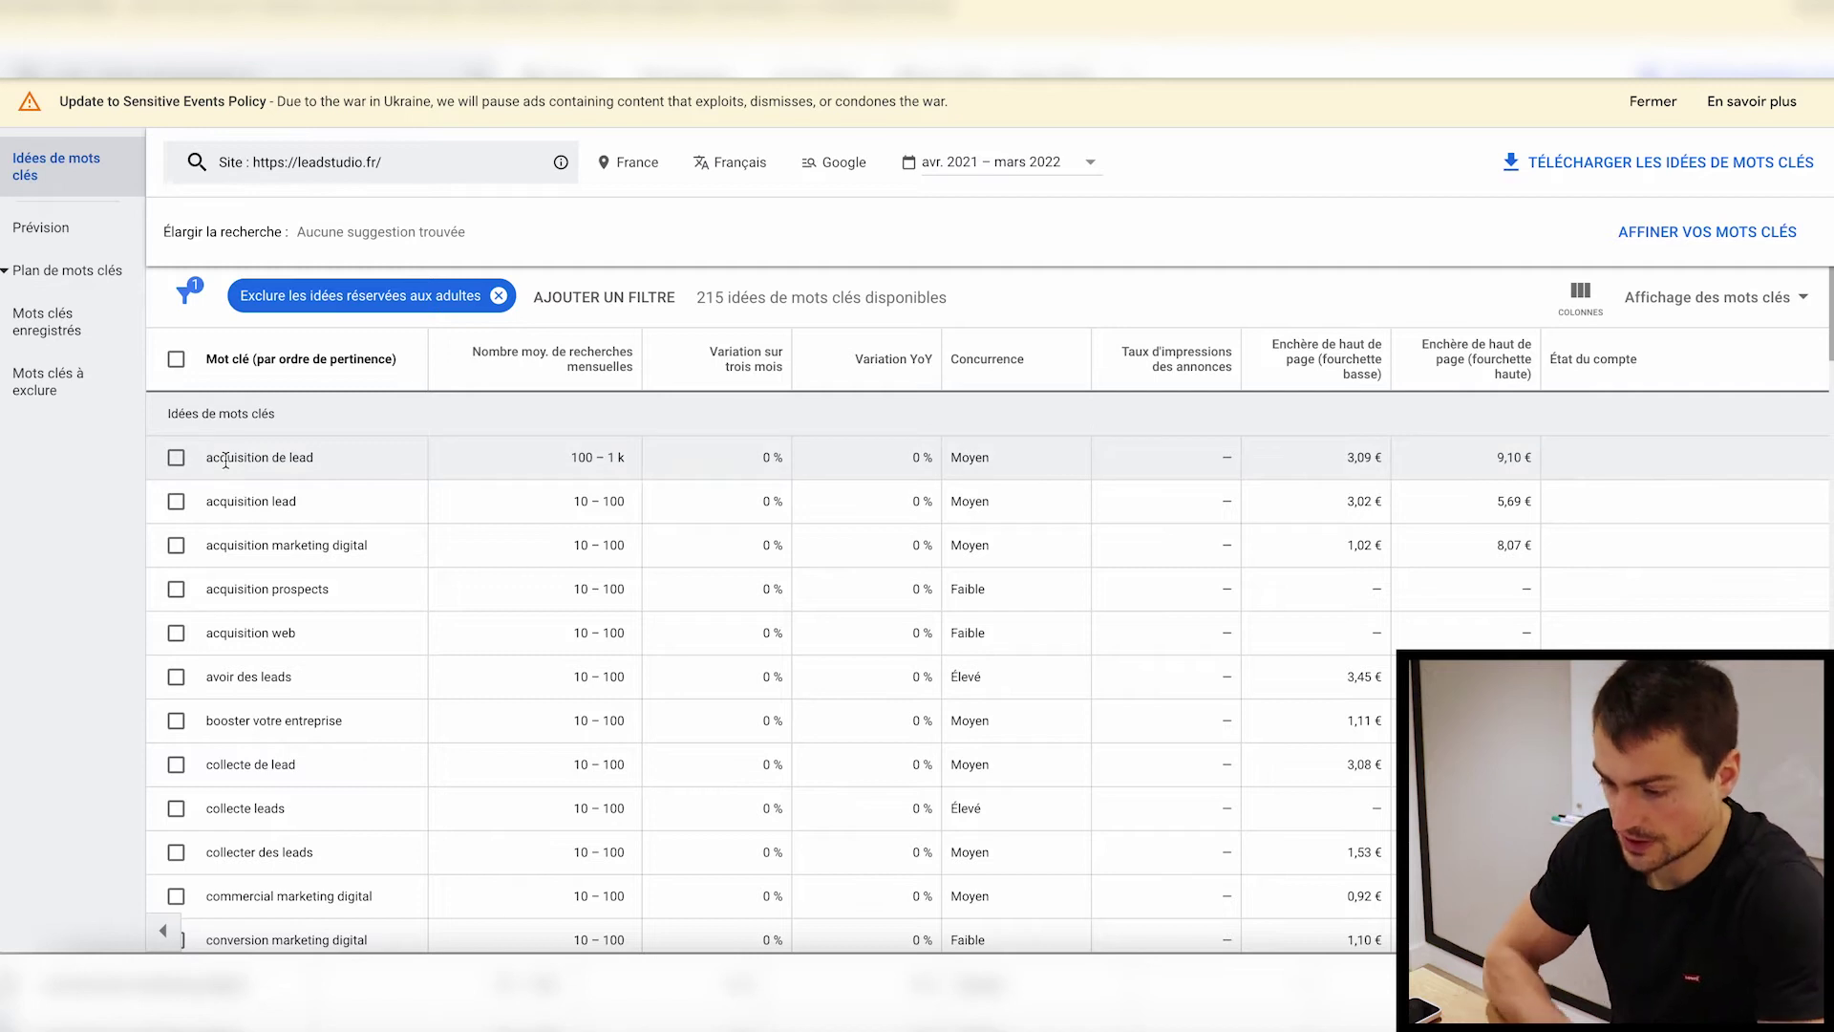
- Select the keyword ideas acquisition de lead, acquisition marketing digital, acquisition prospects and avoir des leads
left_click(177, 459)
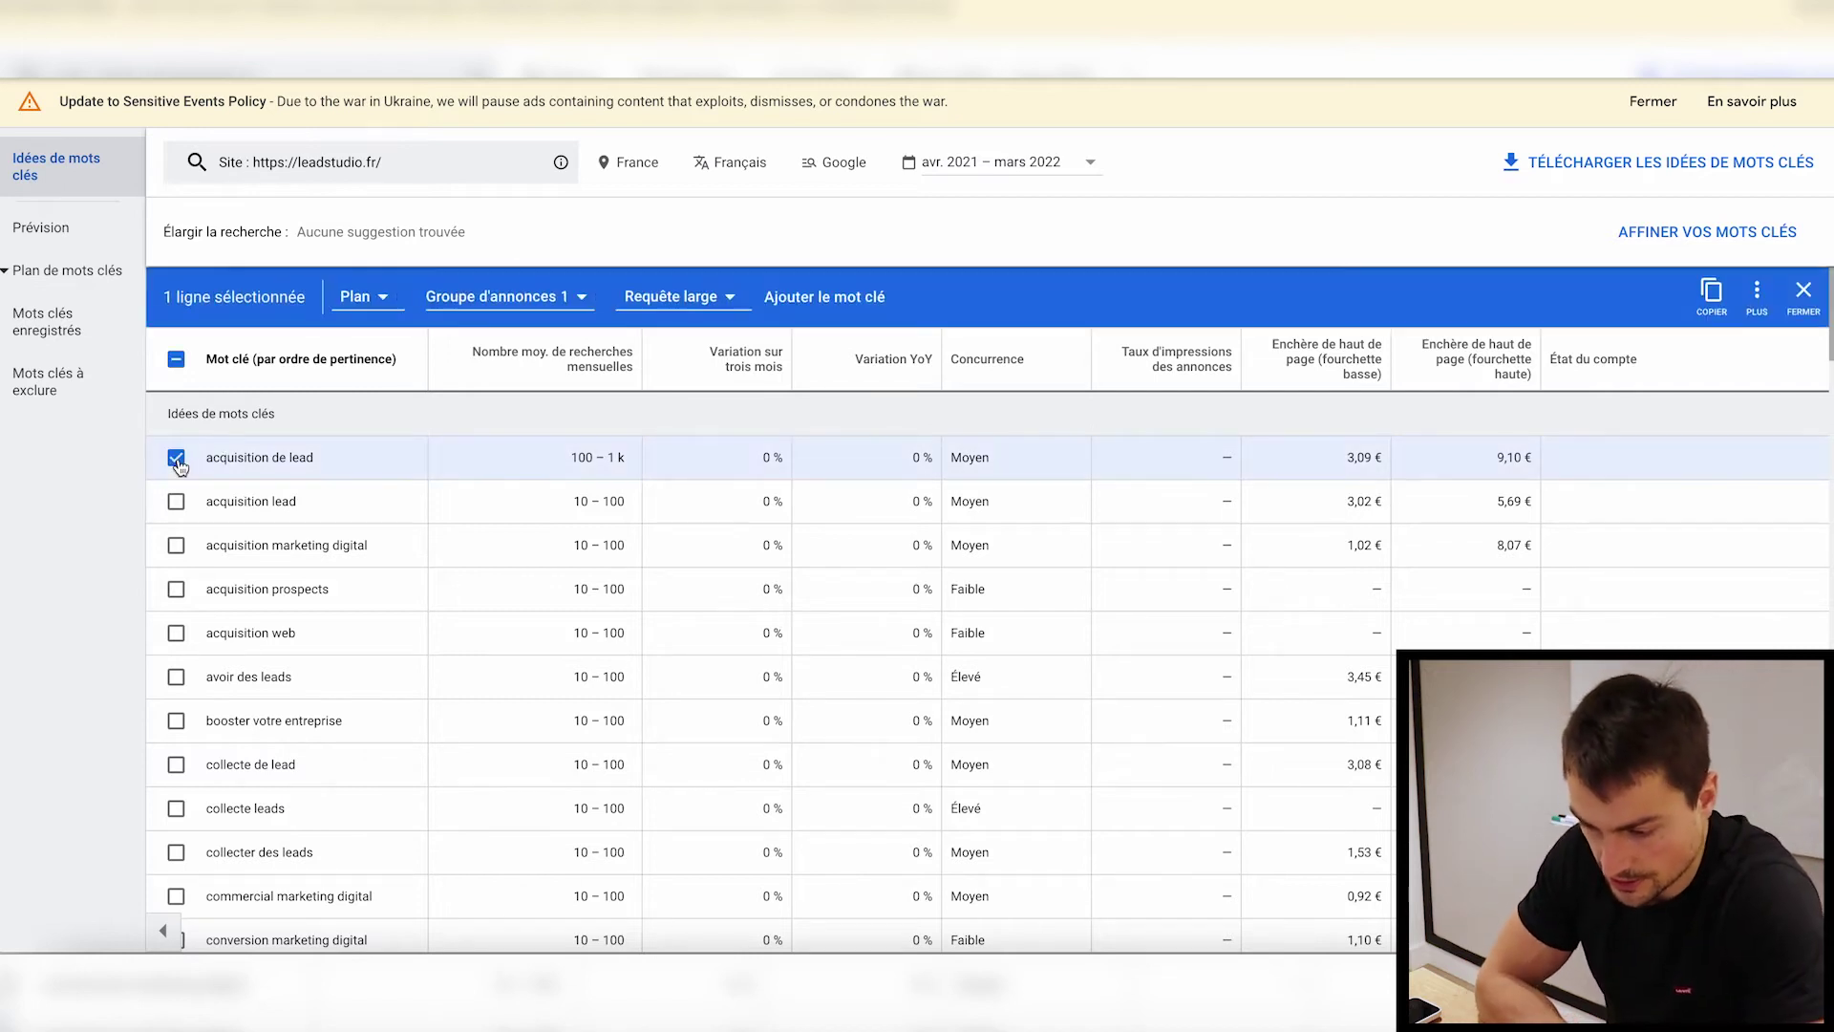
left_click(177, 548)
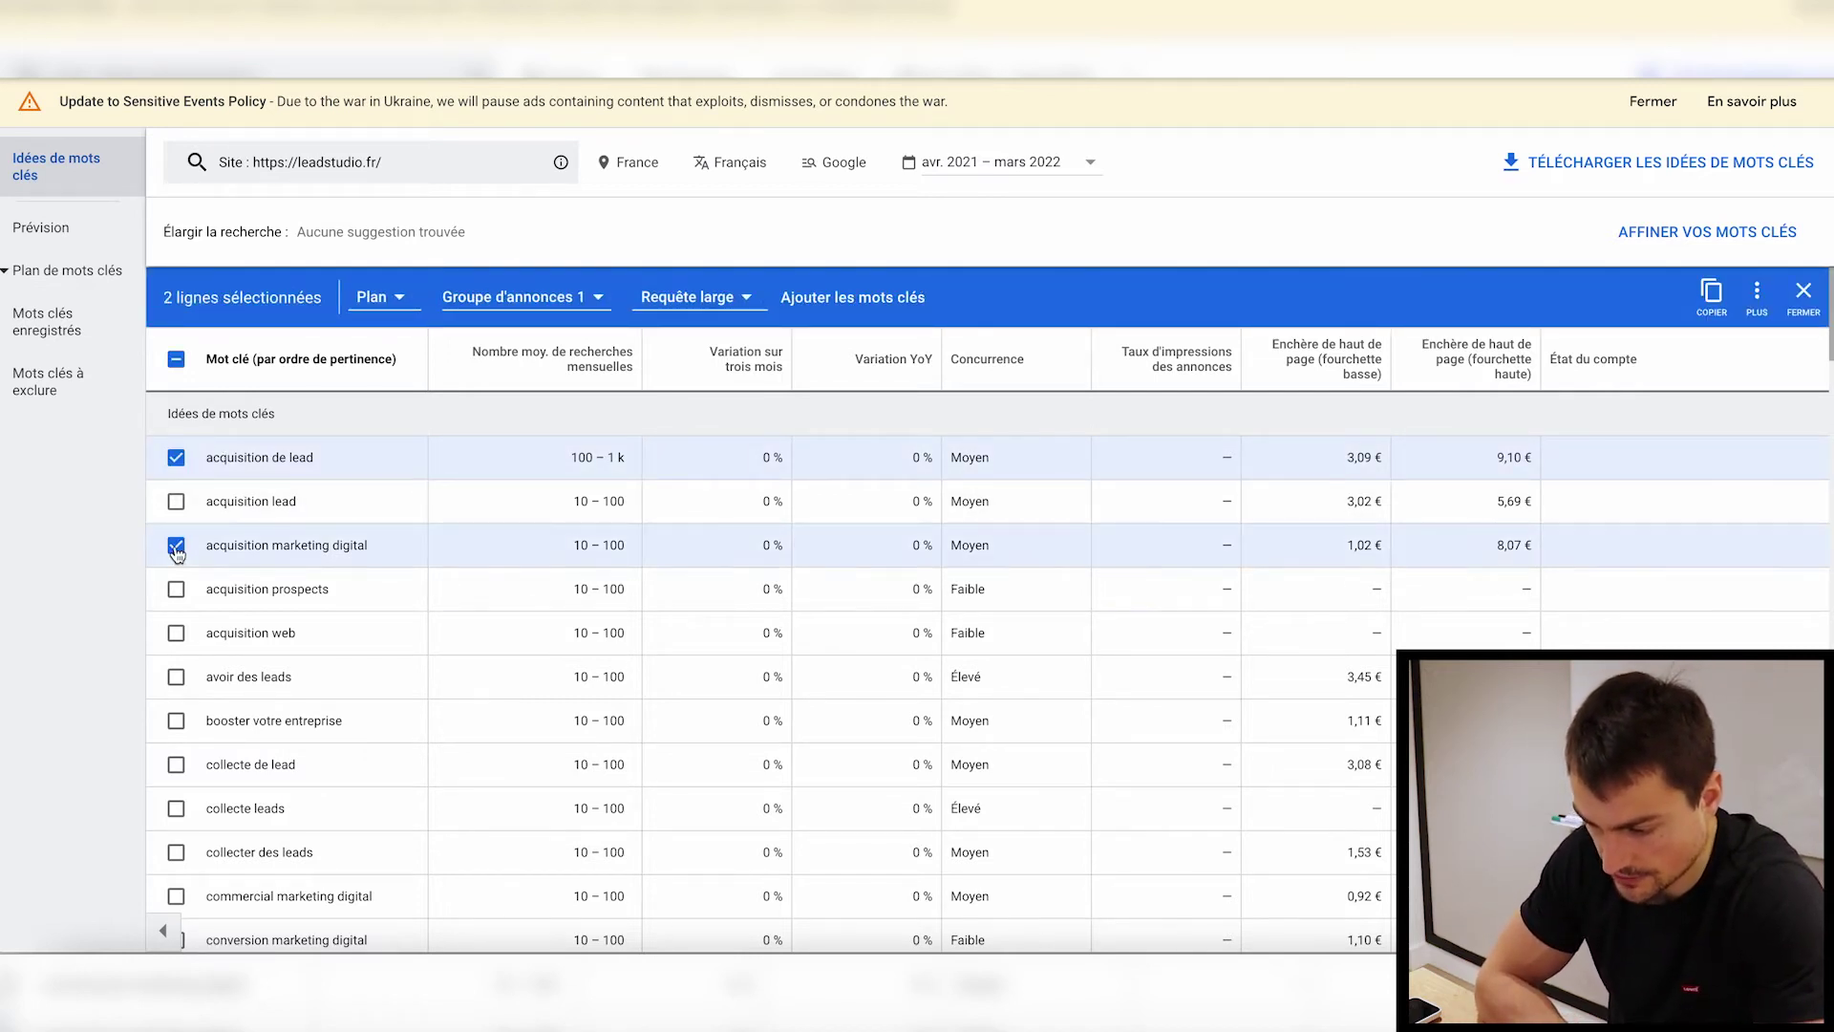
left_click(176, 590)
scroll(177, 611, "down", 1)
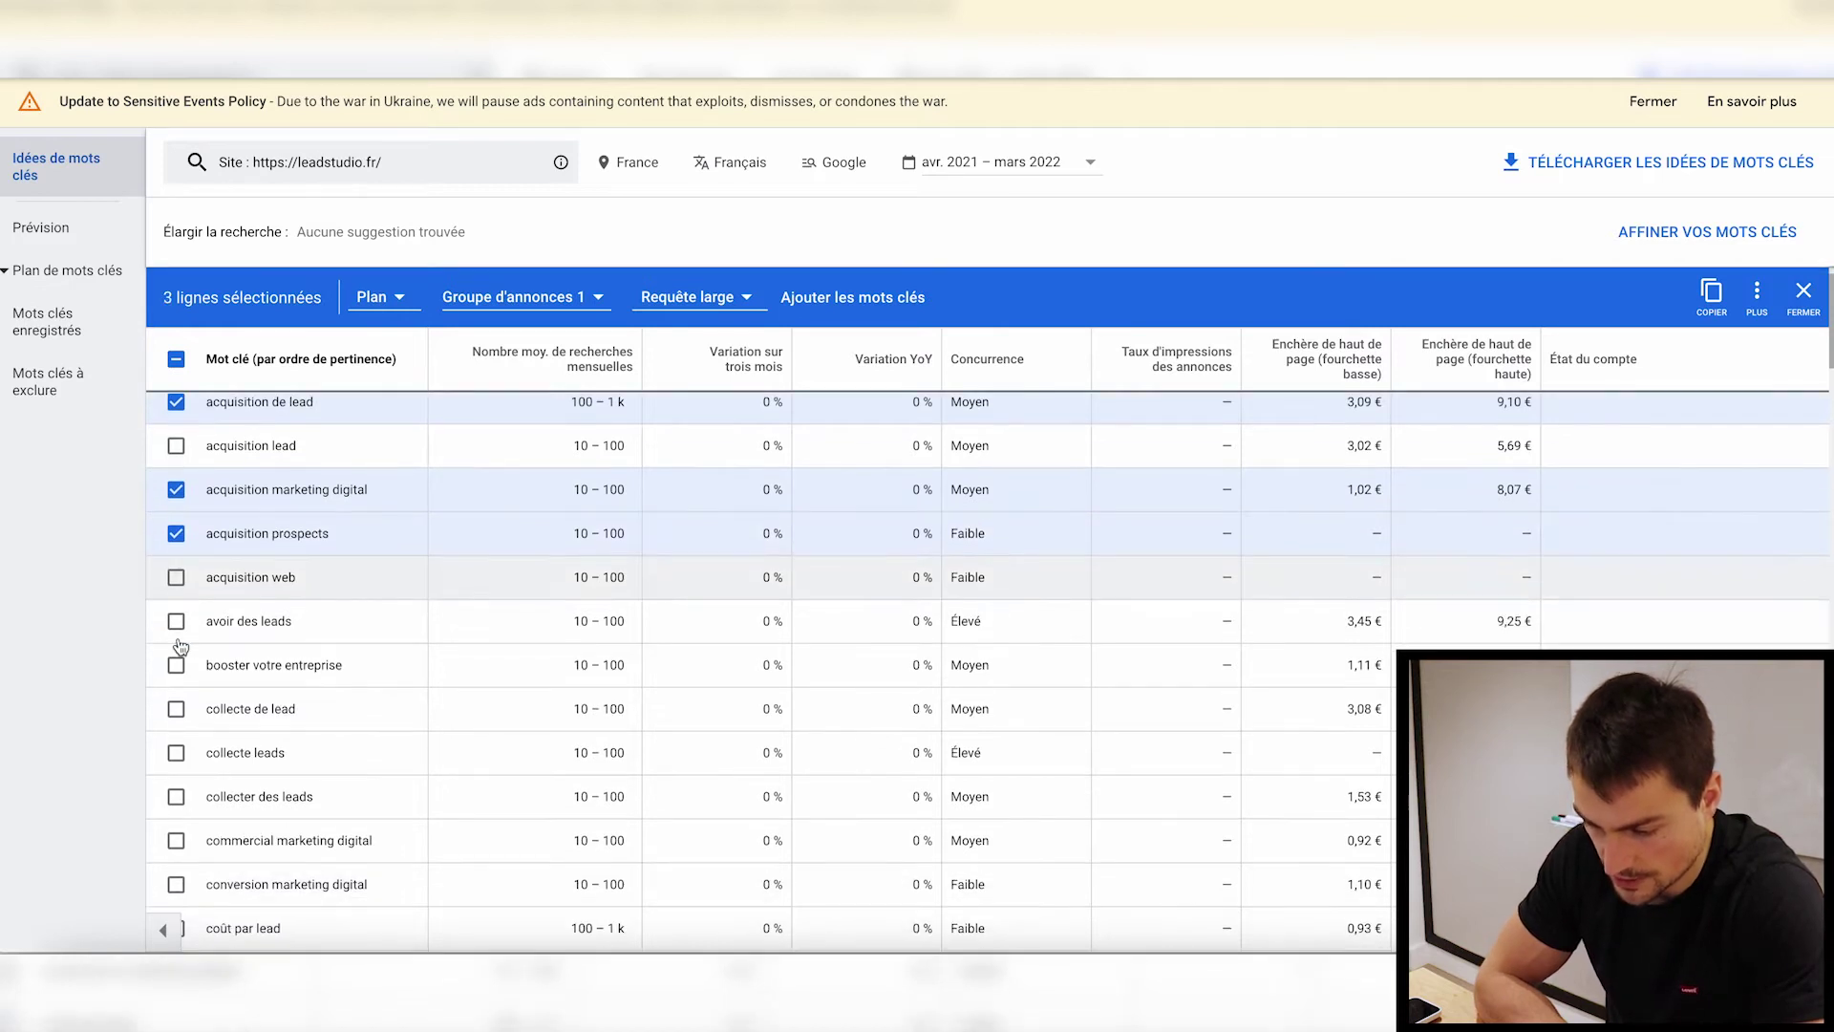
left_click(177, 546)
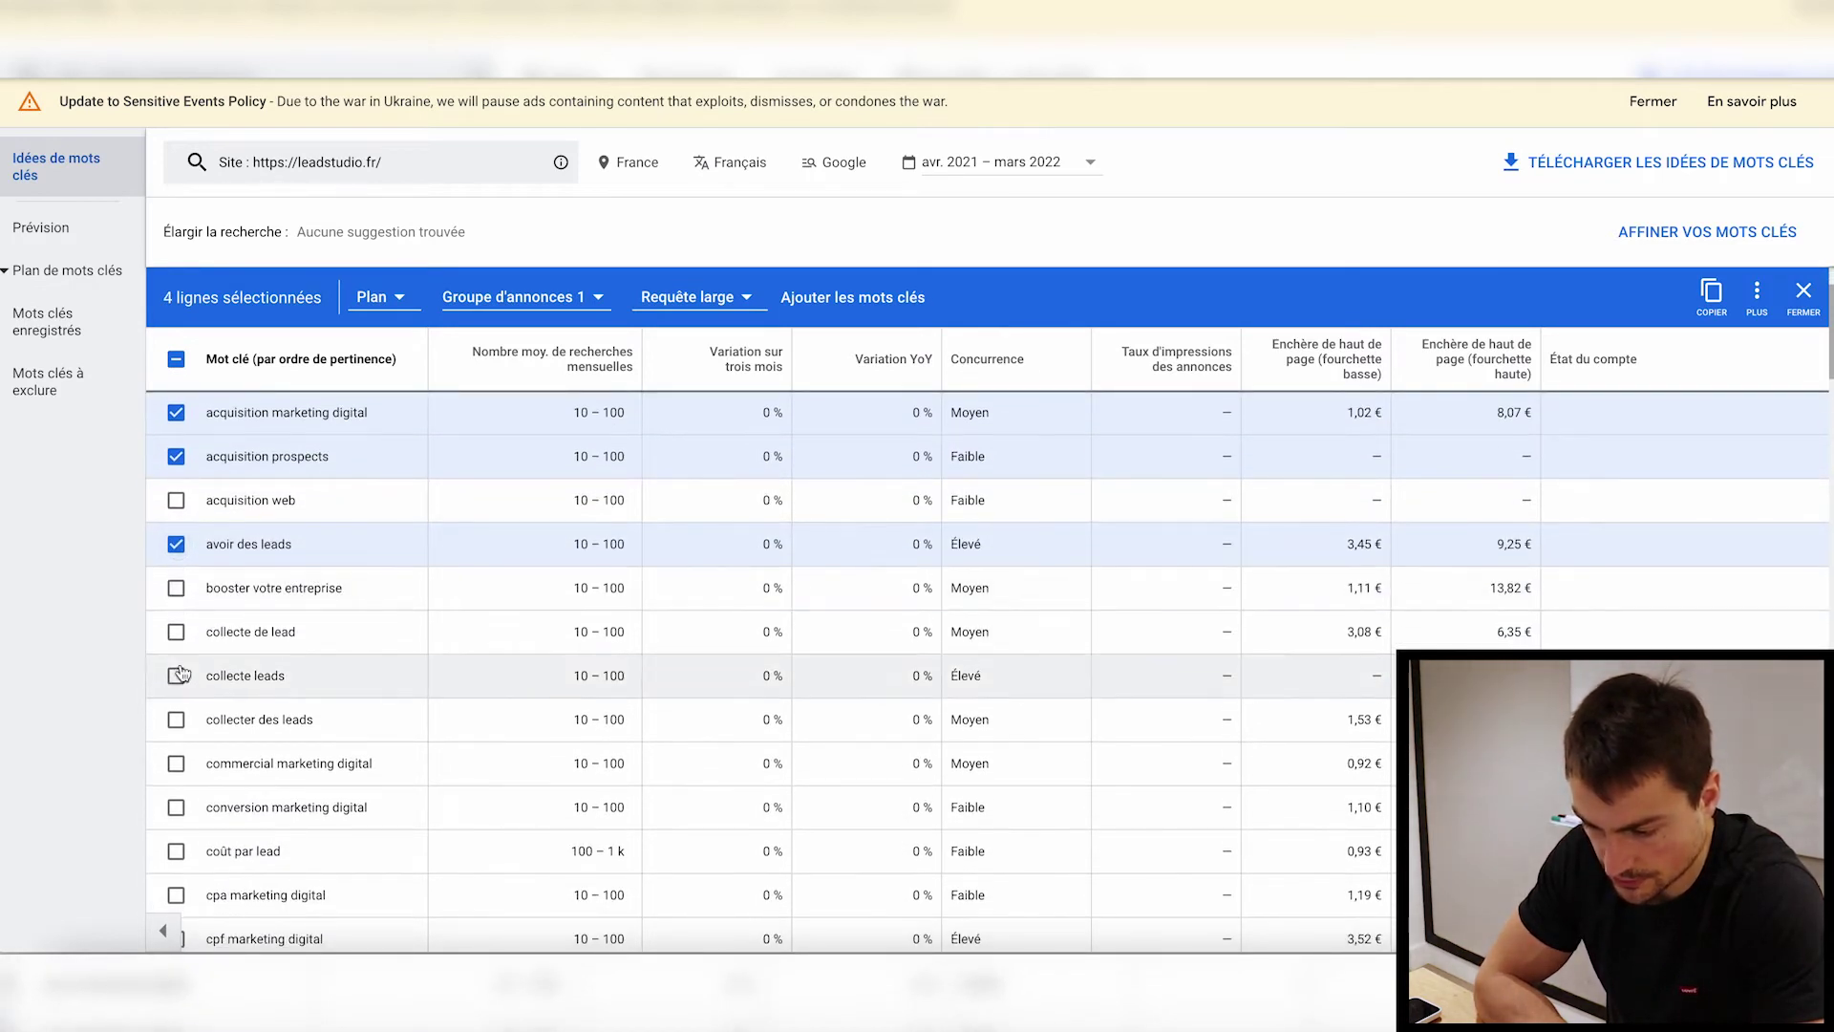
- Also select booster votre entreprise, collecte de lead, collecter des leads, coût par lead and cpa marketing digital
scroll(177, 677, "down", 1)
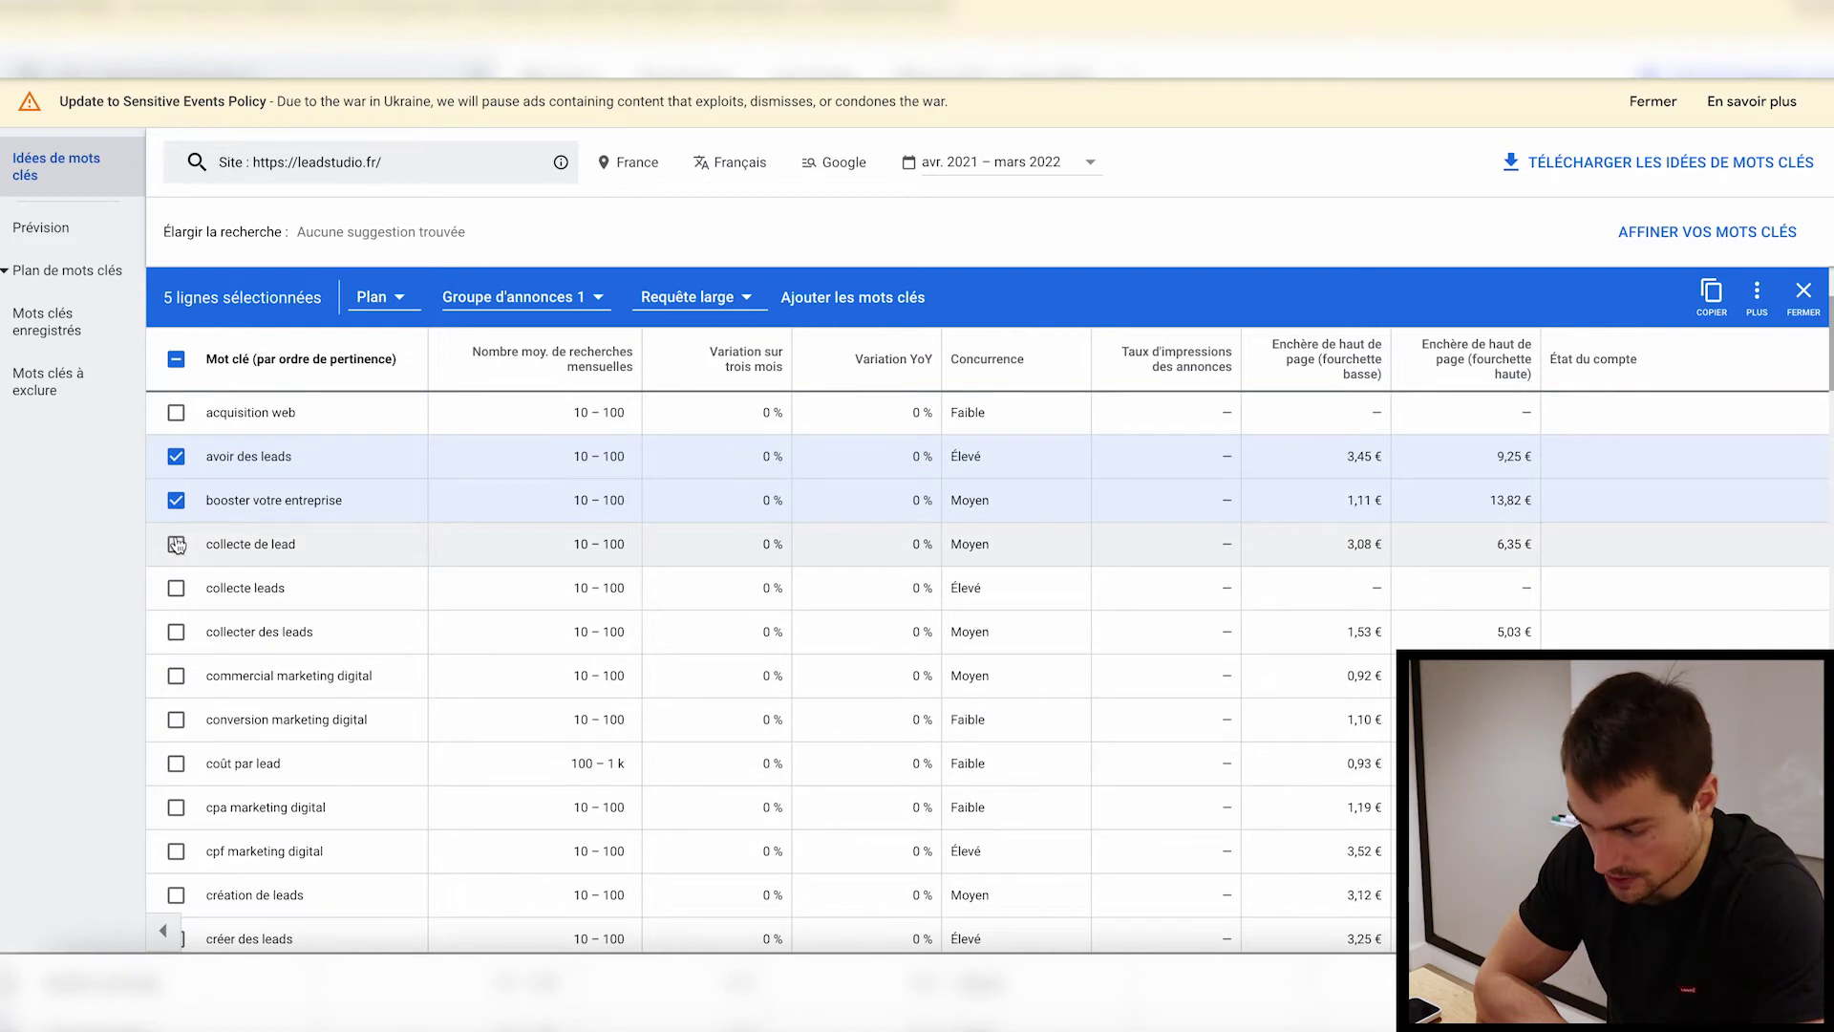
scroll(177, 554, "down", 1)
left_click(176, 578)
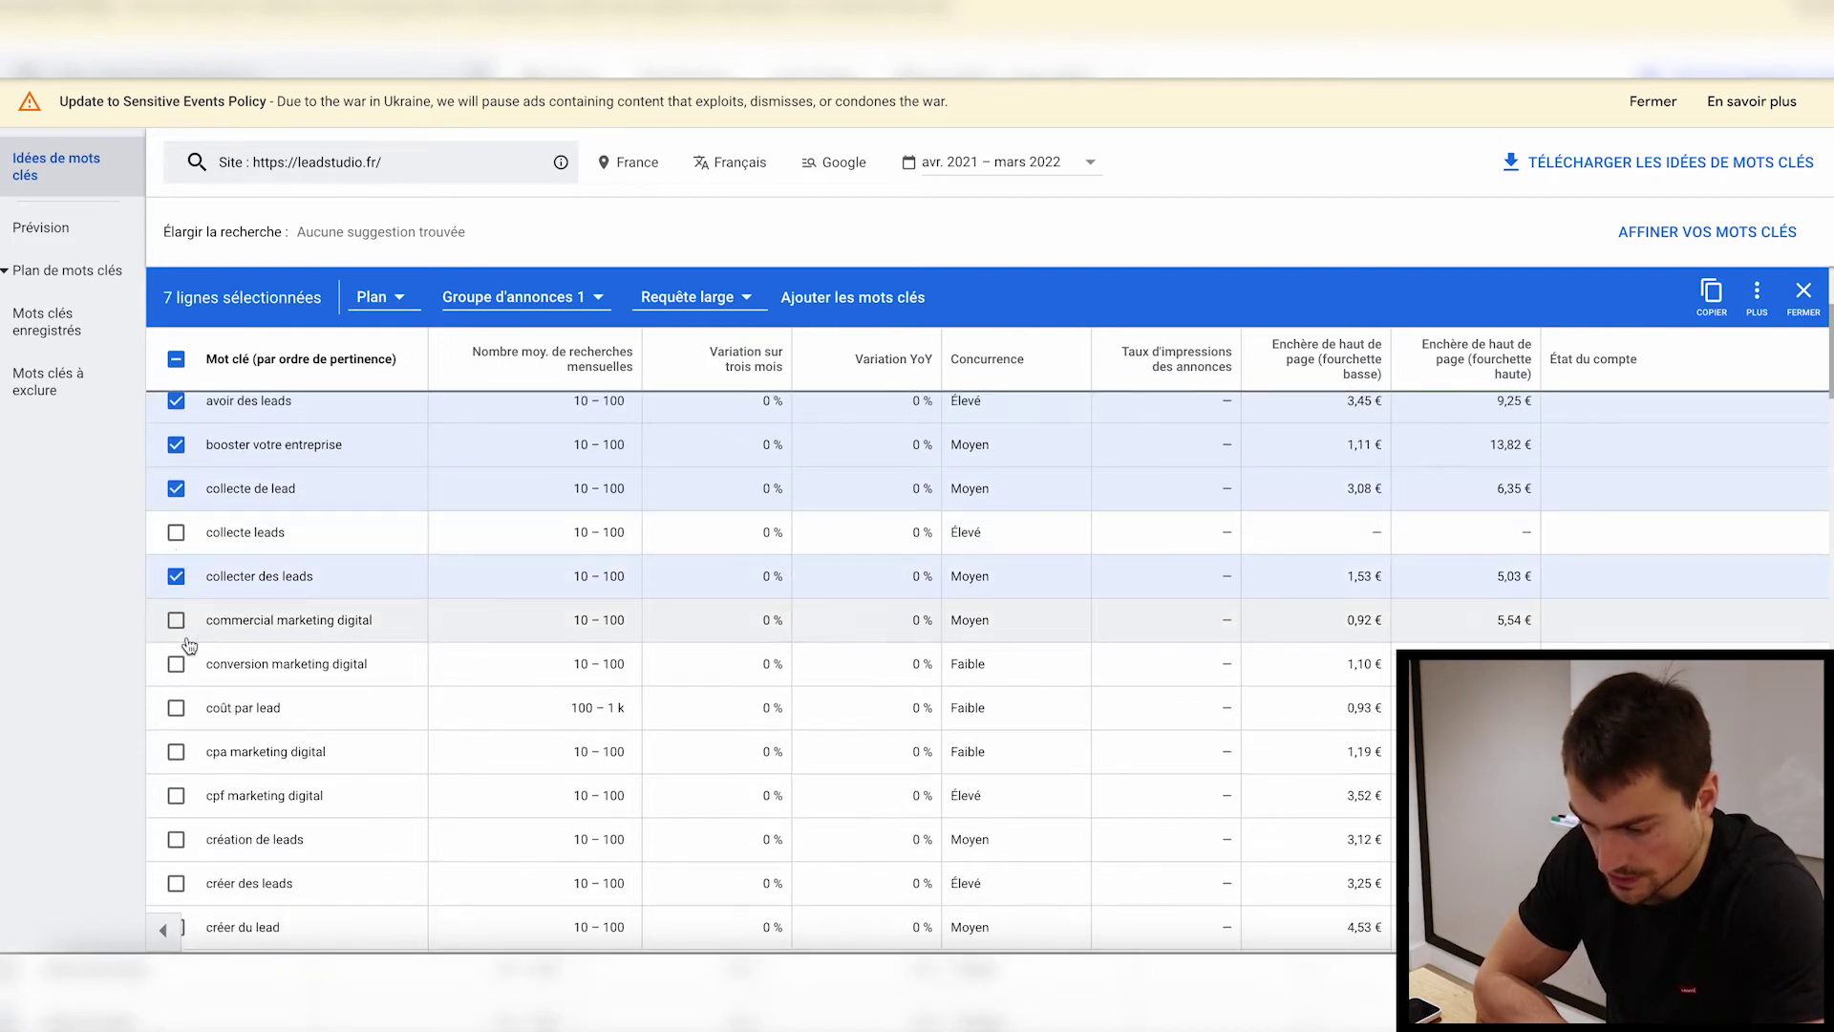
scroll(182, 588, "down", 1)
scroll(188, 593, "down", 1)
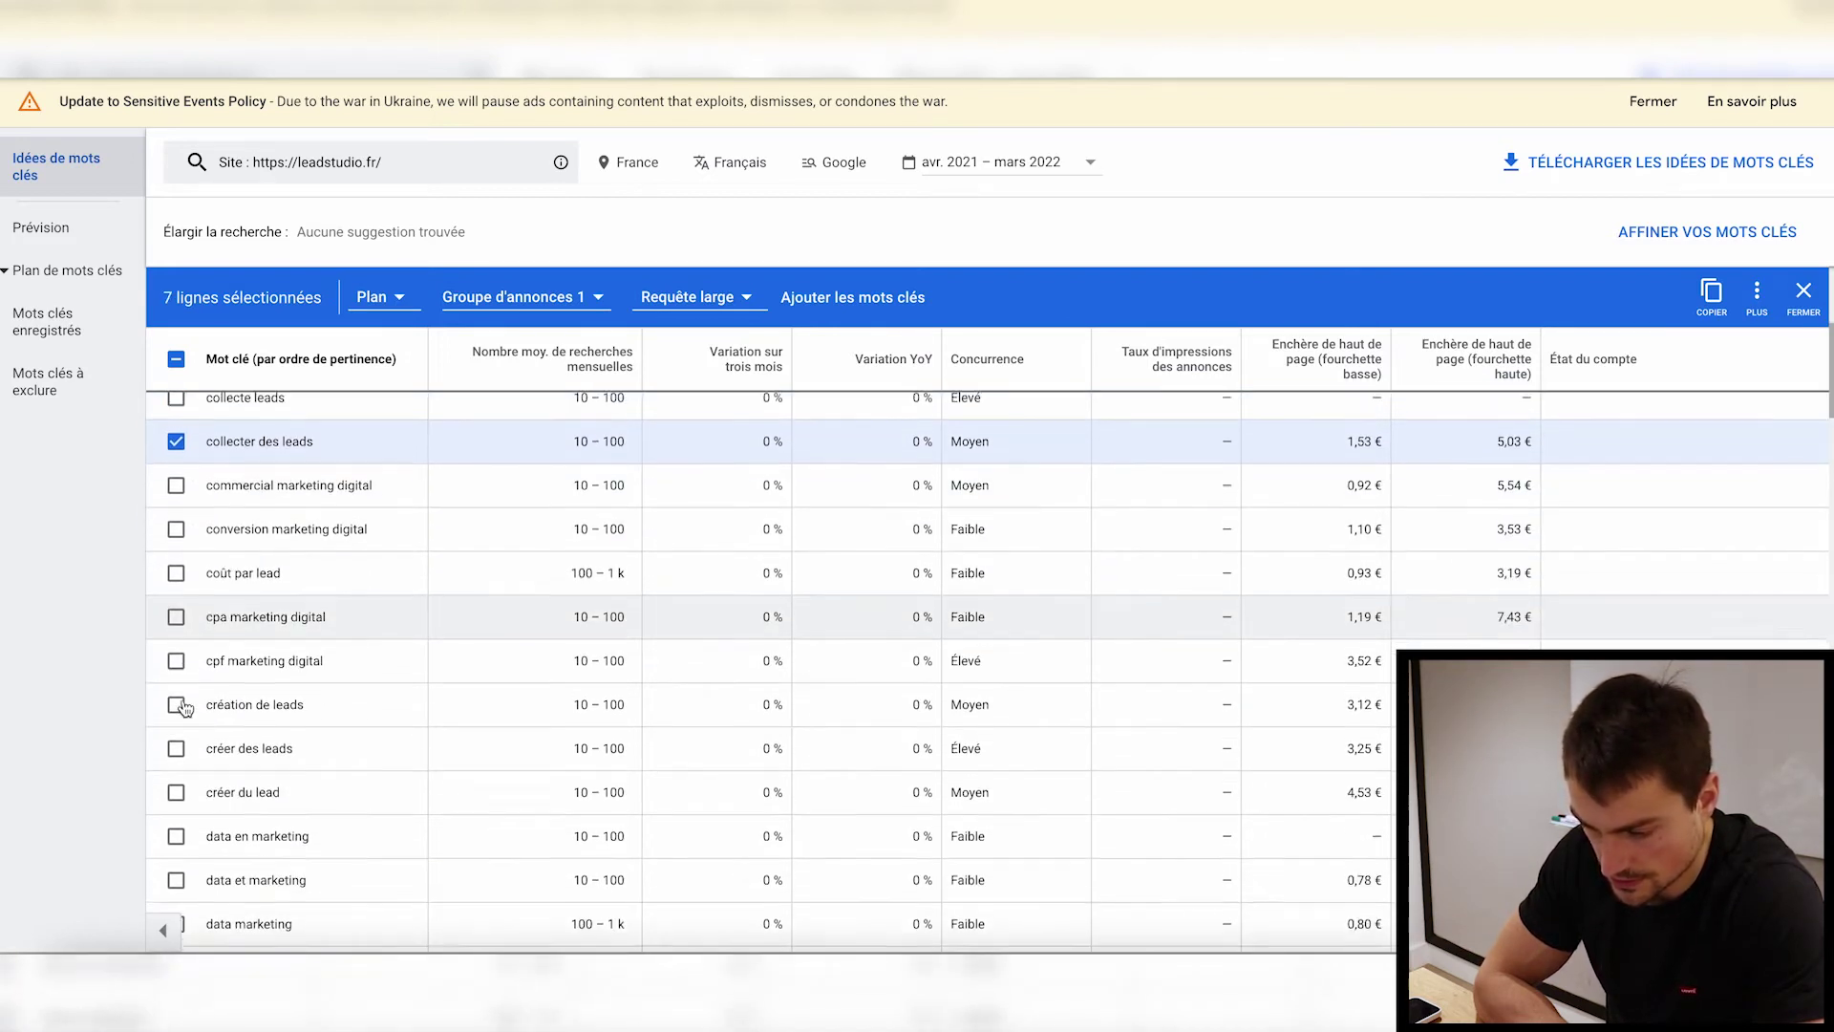
scroll(182, 611, "up", 1)
left_click(177, 594)
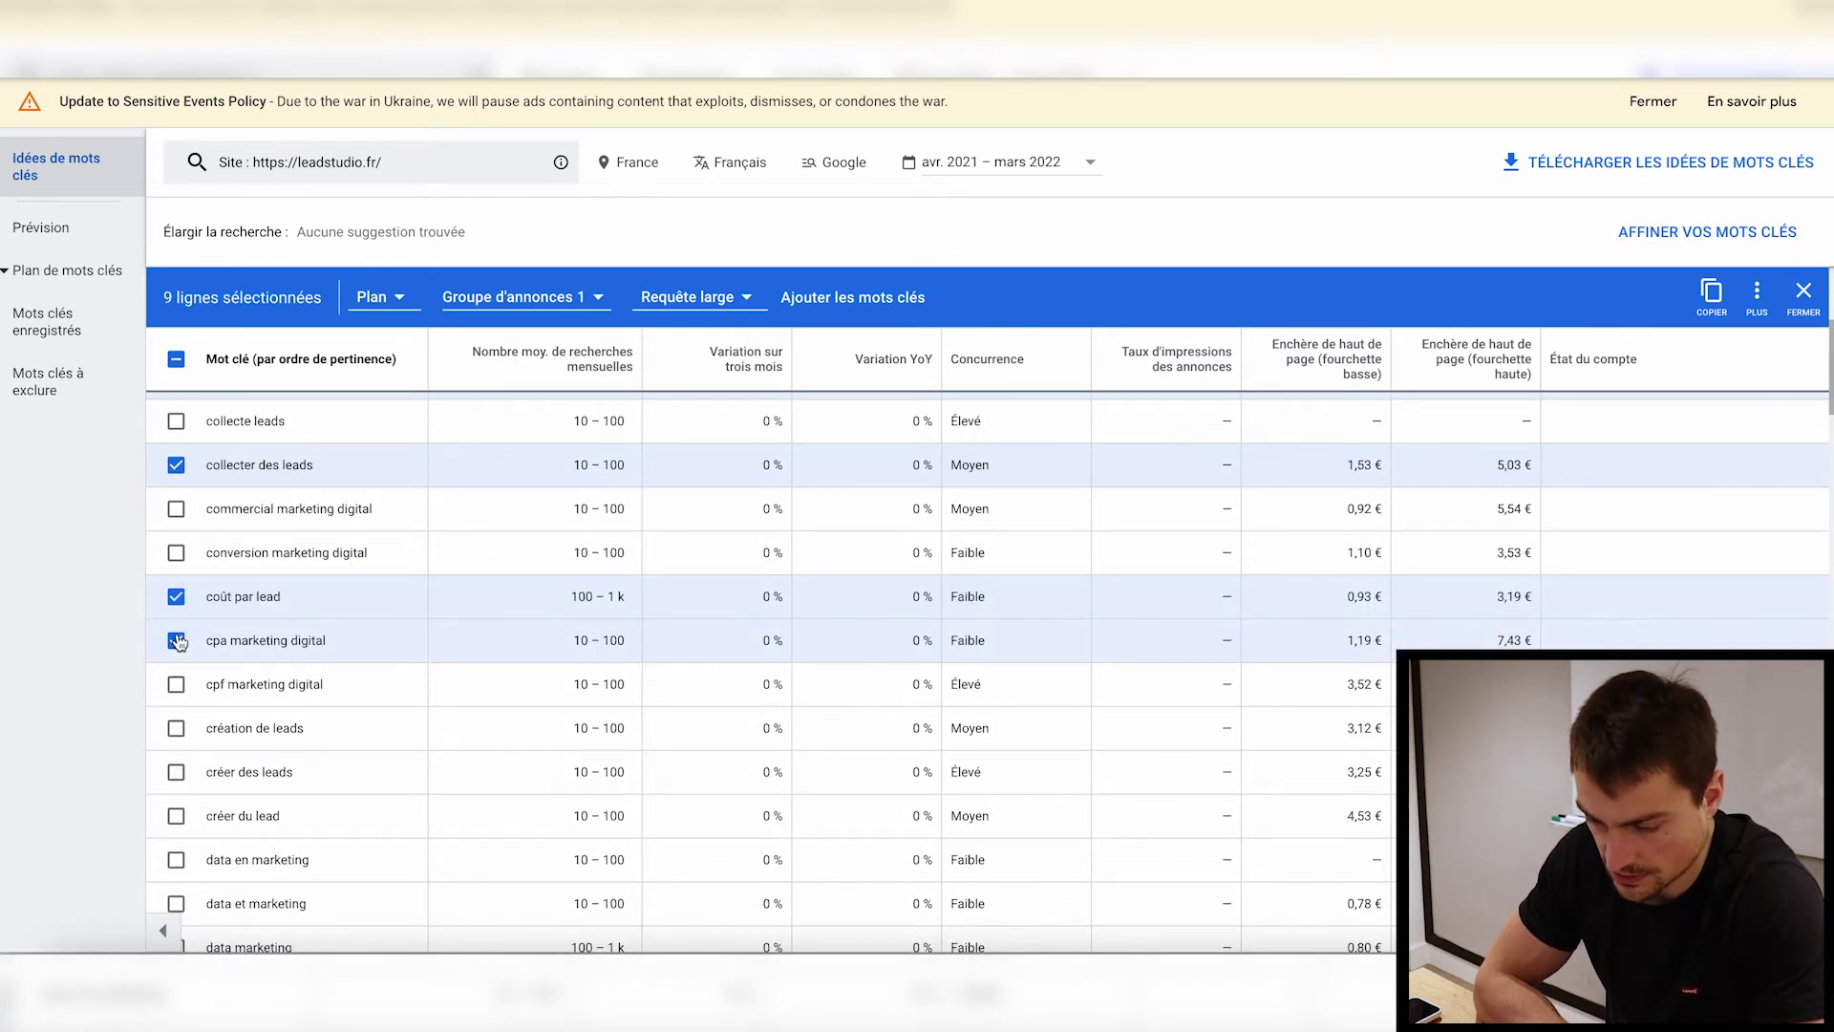
- Extend the selection with création de leads, créer des leads, créer du lead and faire du lead
scroll(291, 691, "down", 5)
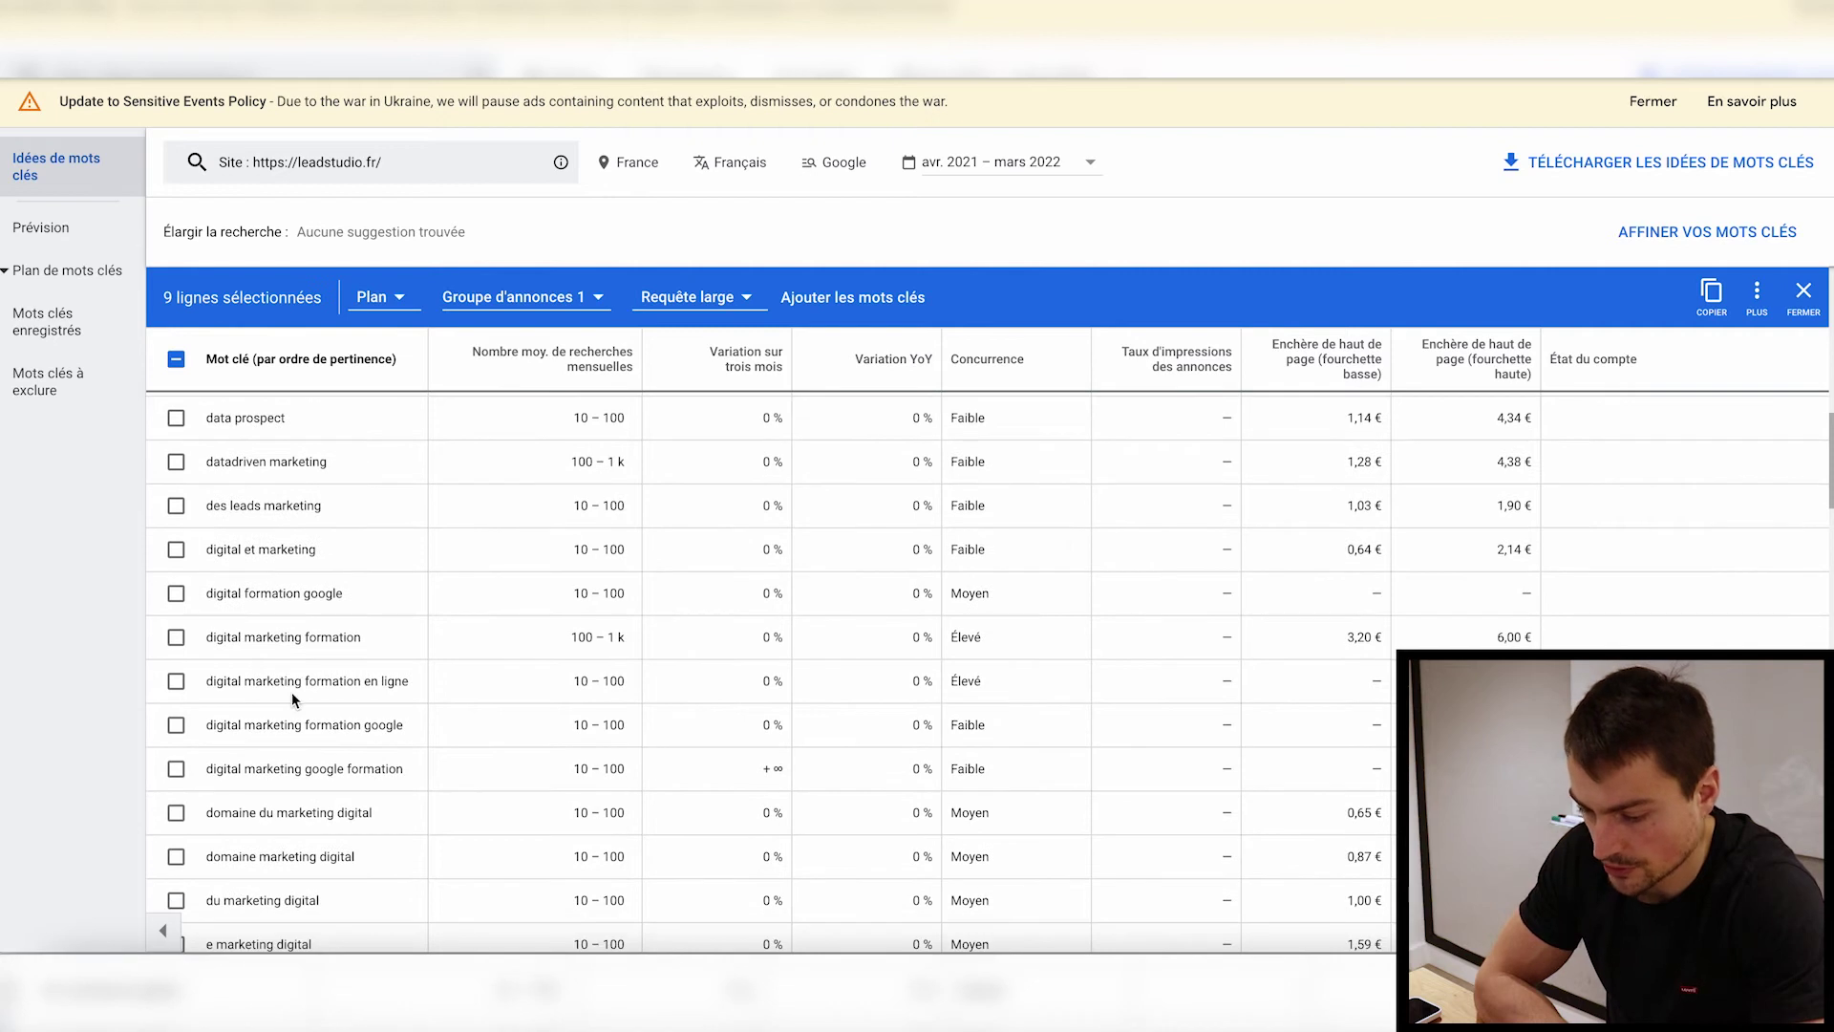
scroll(290, 692, "up", 5)
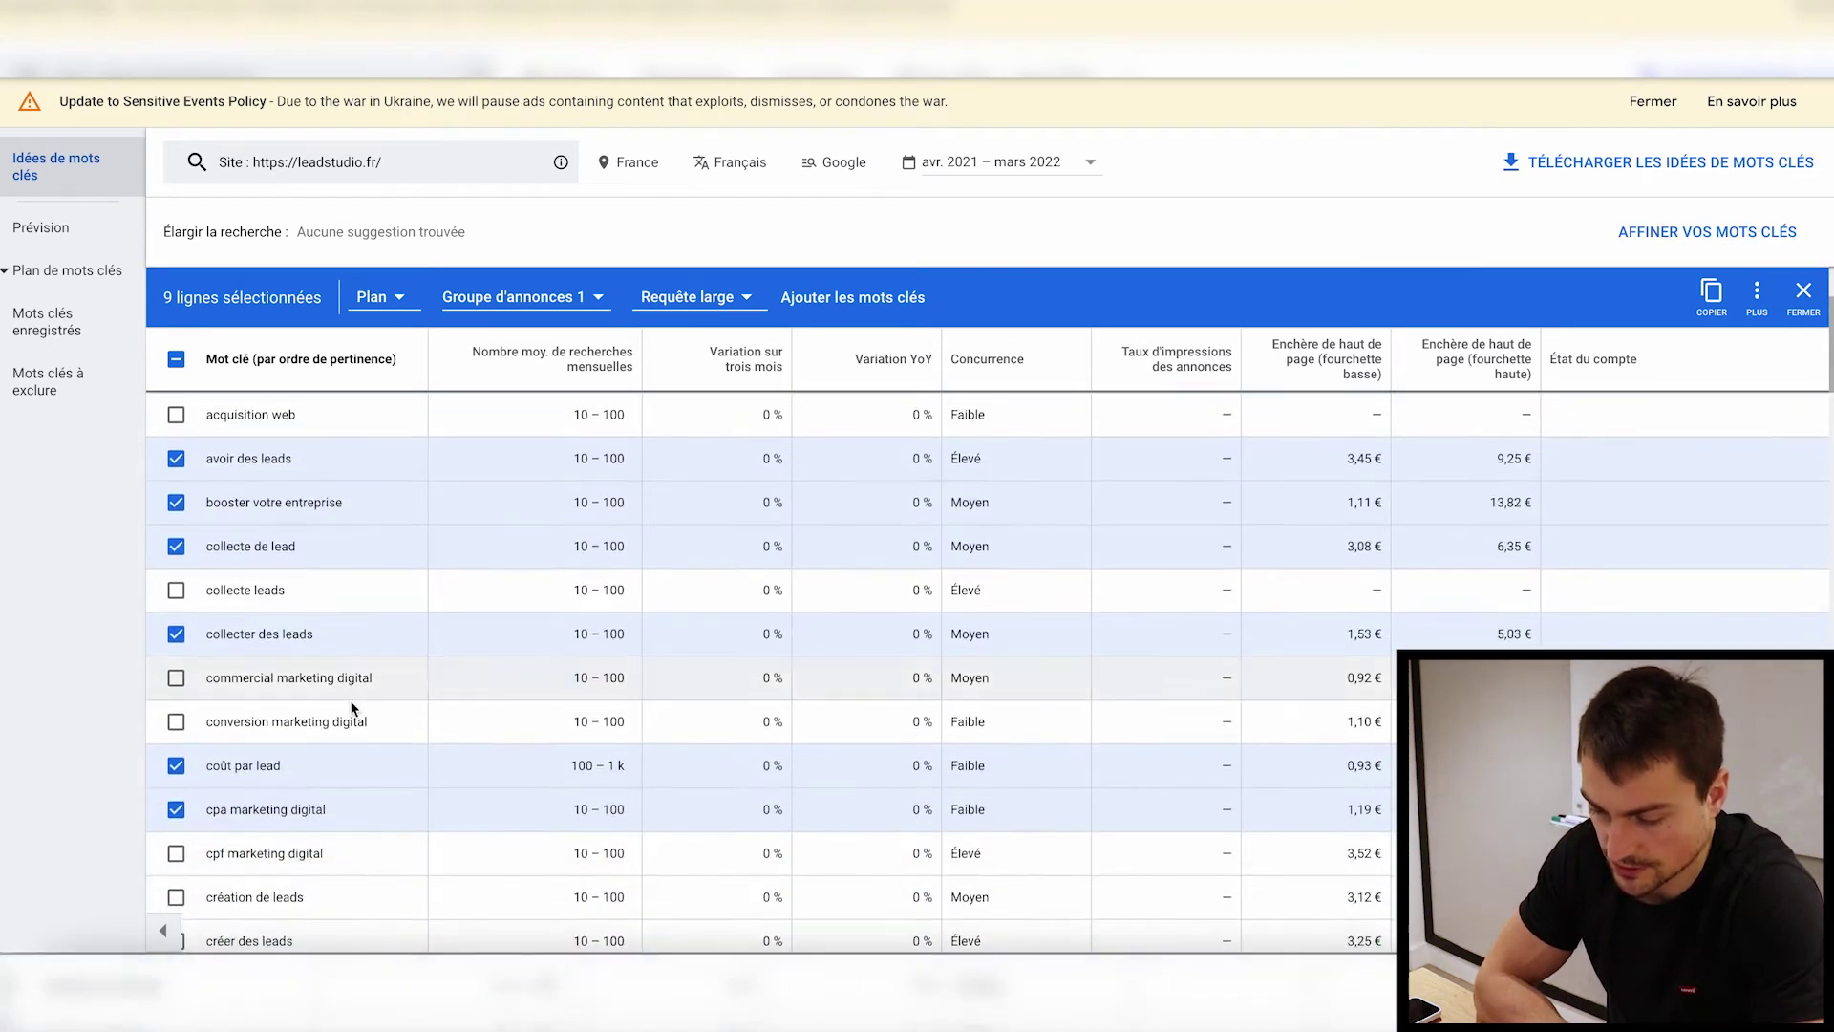
scroll(356, 707, "up", 1)
scroll(449, 717, "down", 3)
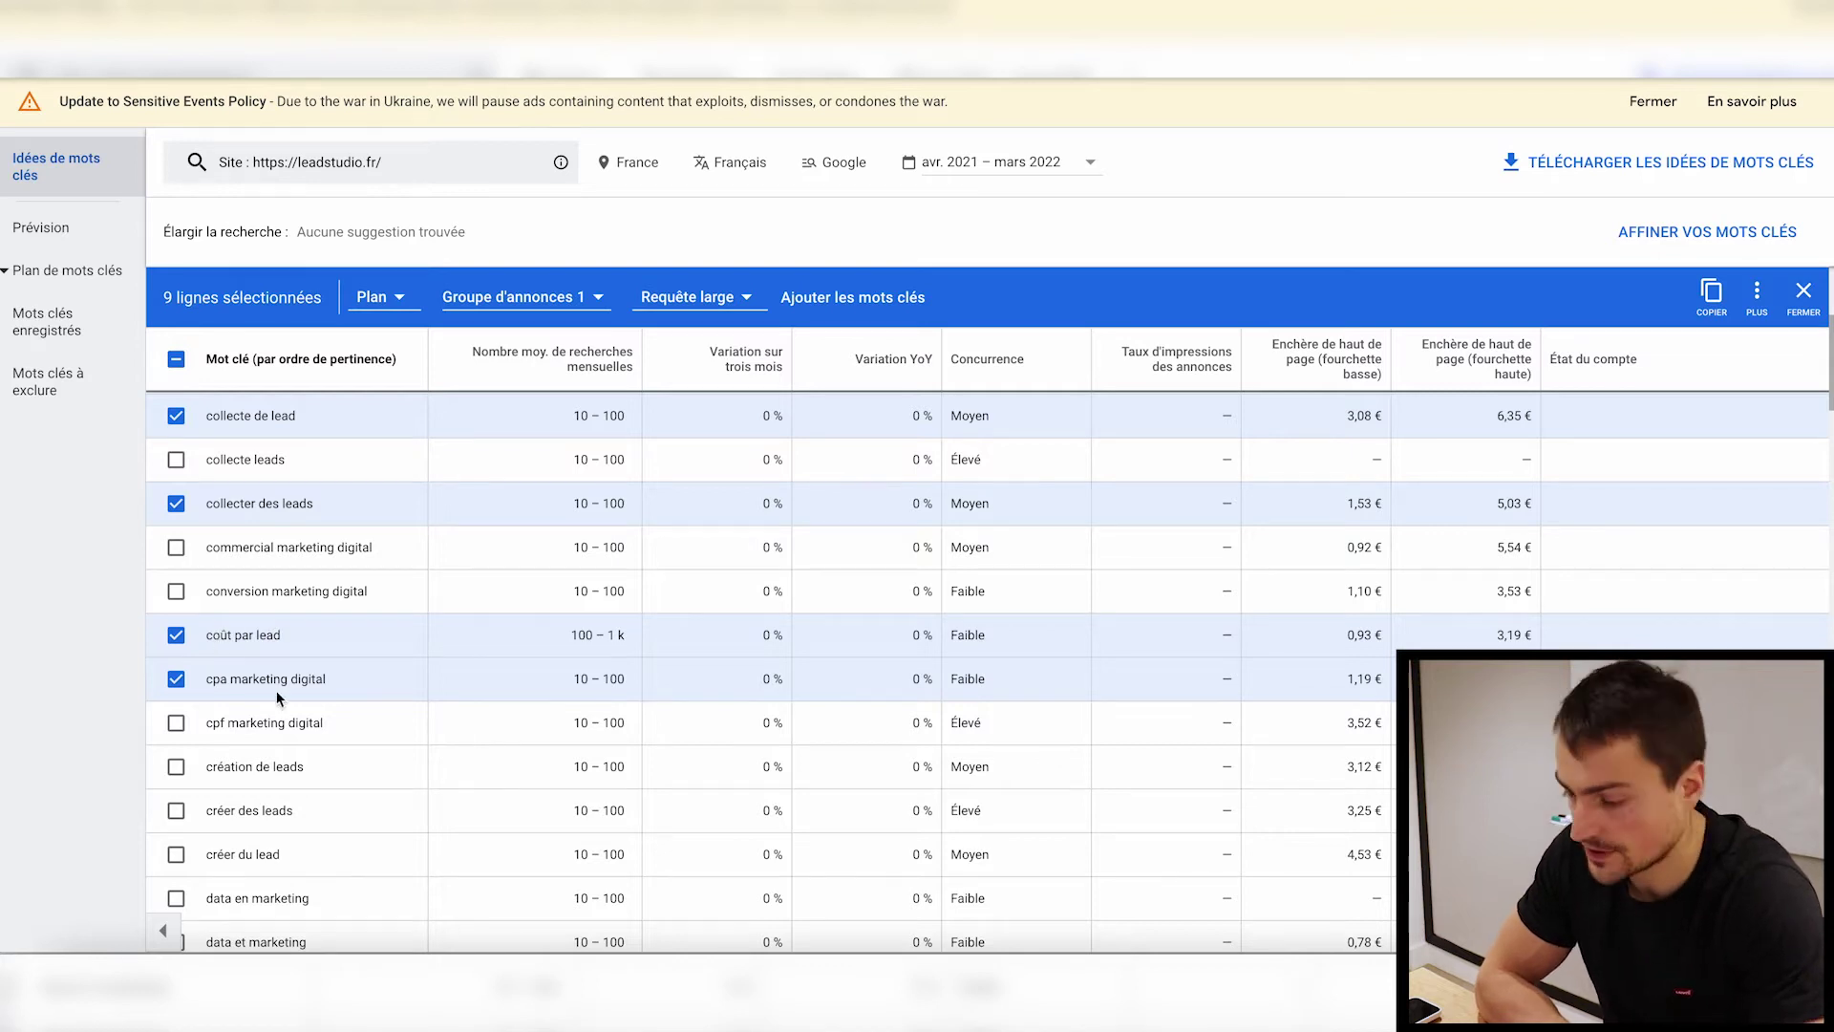
scroll(626, 671, "down", 1)
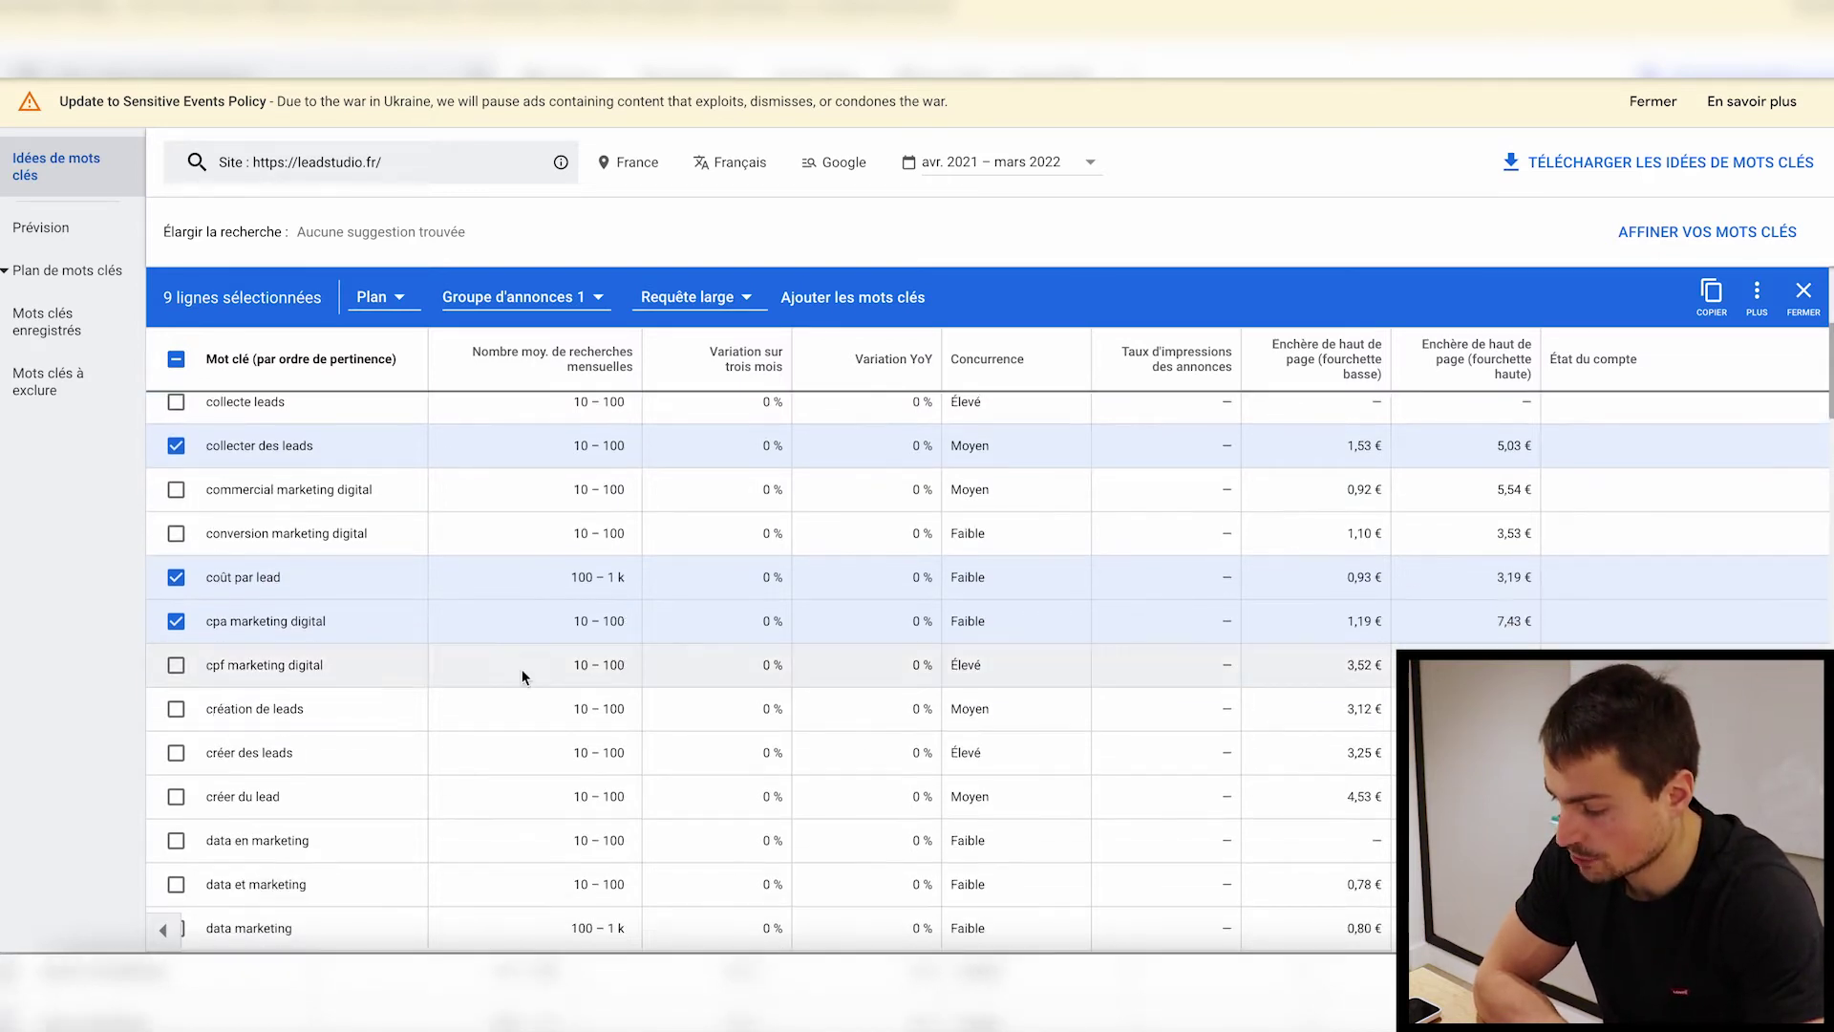
left_click(175, 709)
left_click(176, 753)
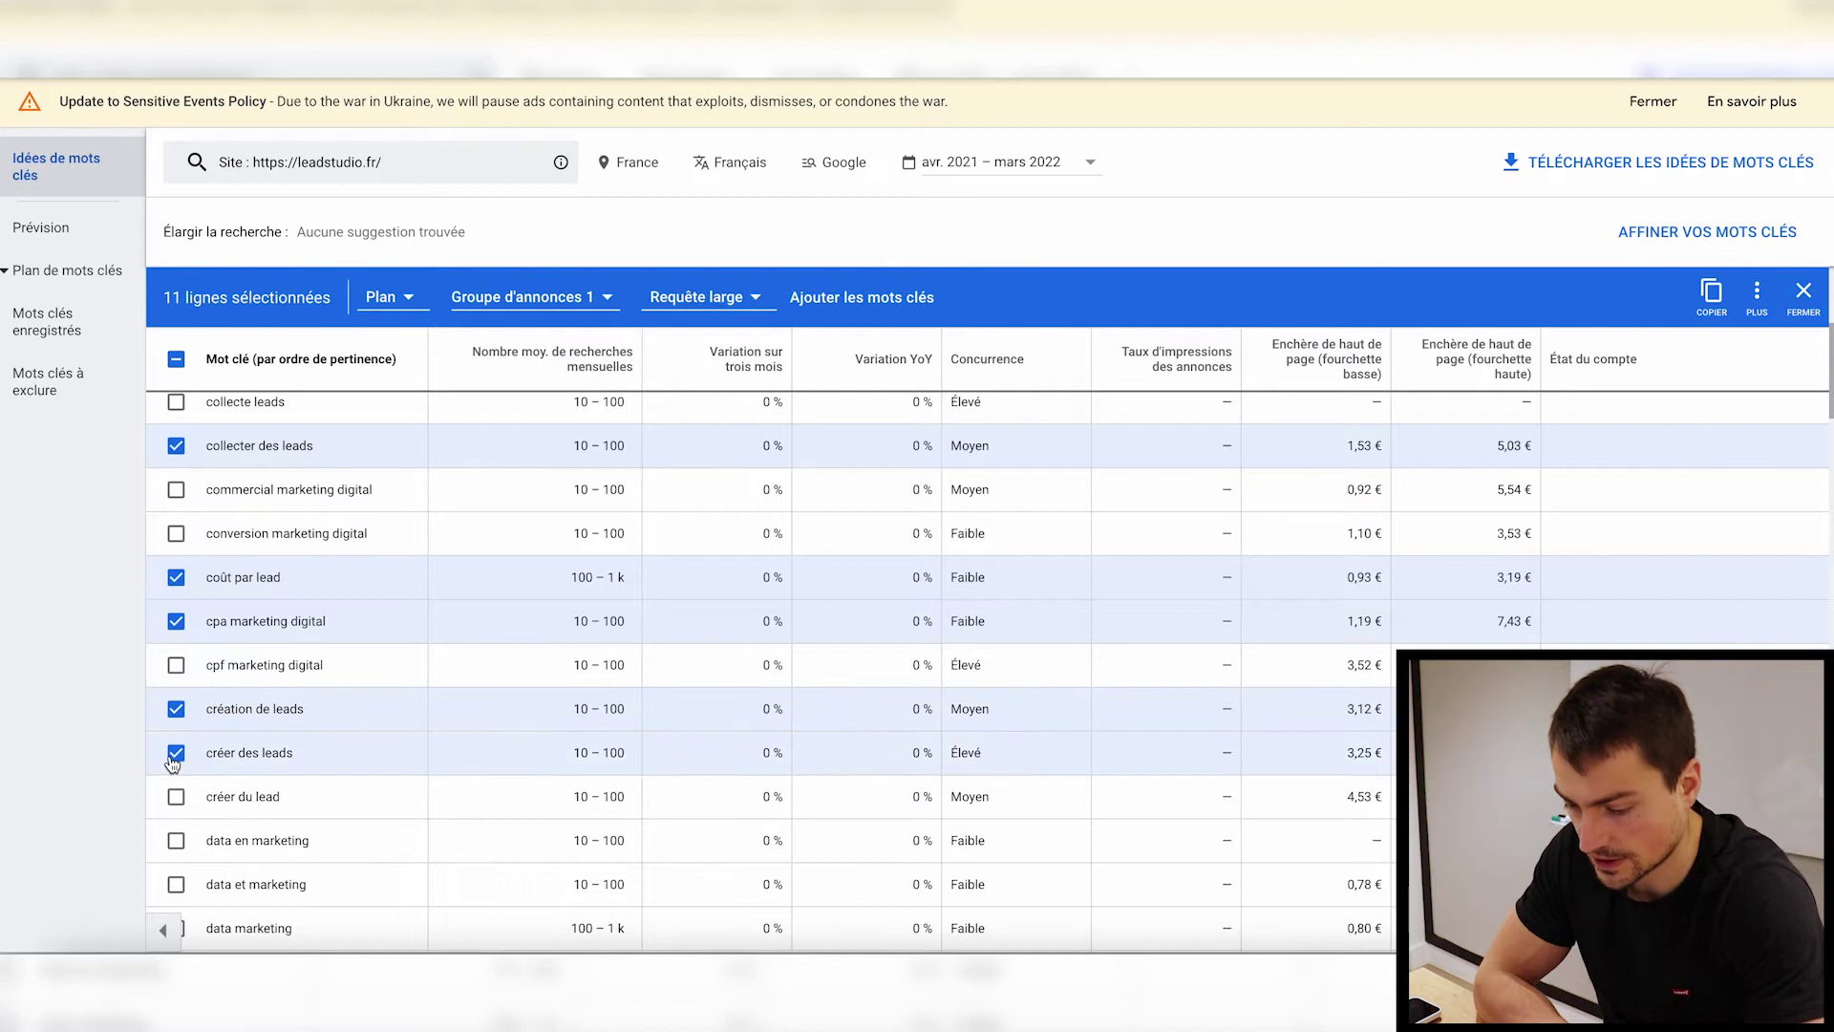
left_click(176, 797)
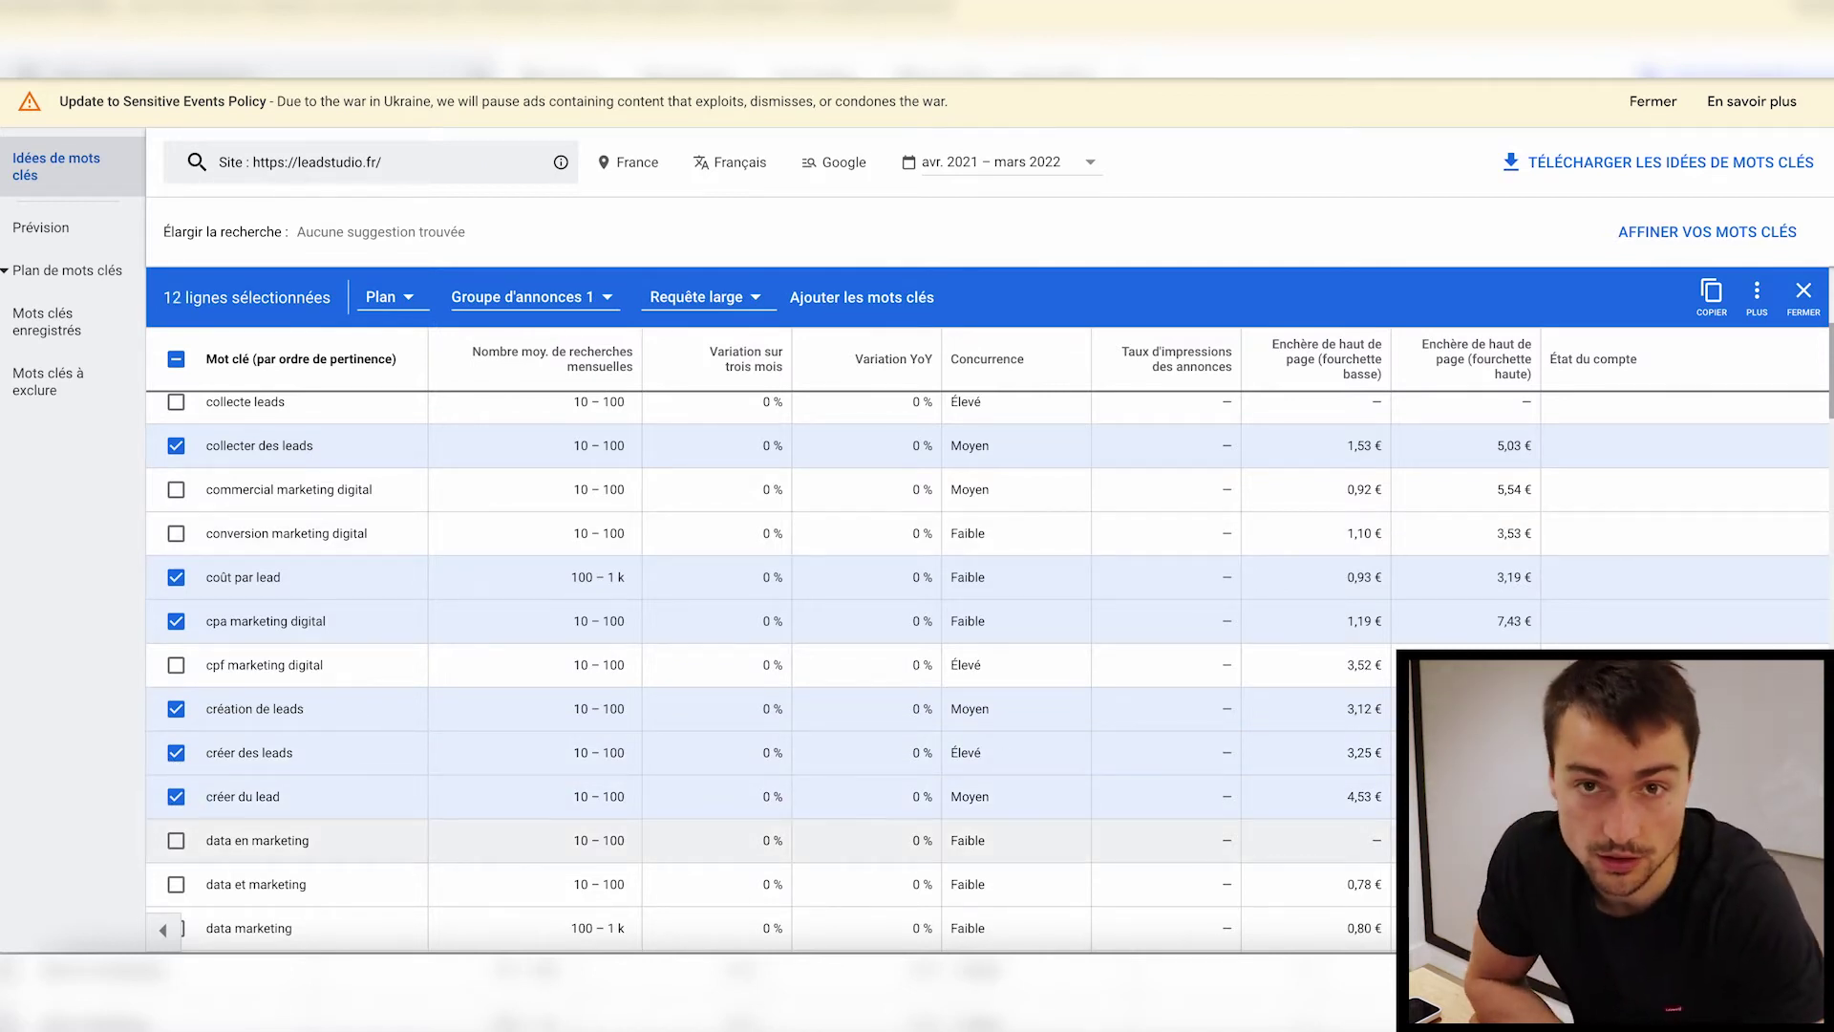
scroll(812, 861, "down", 4)
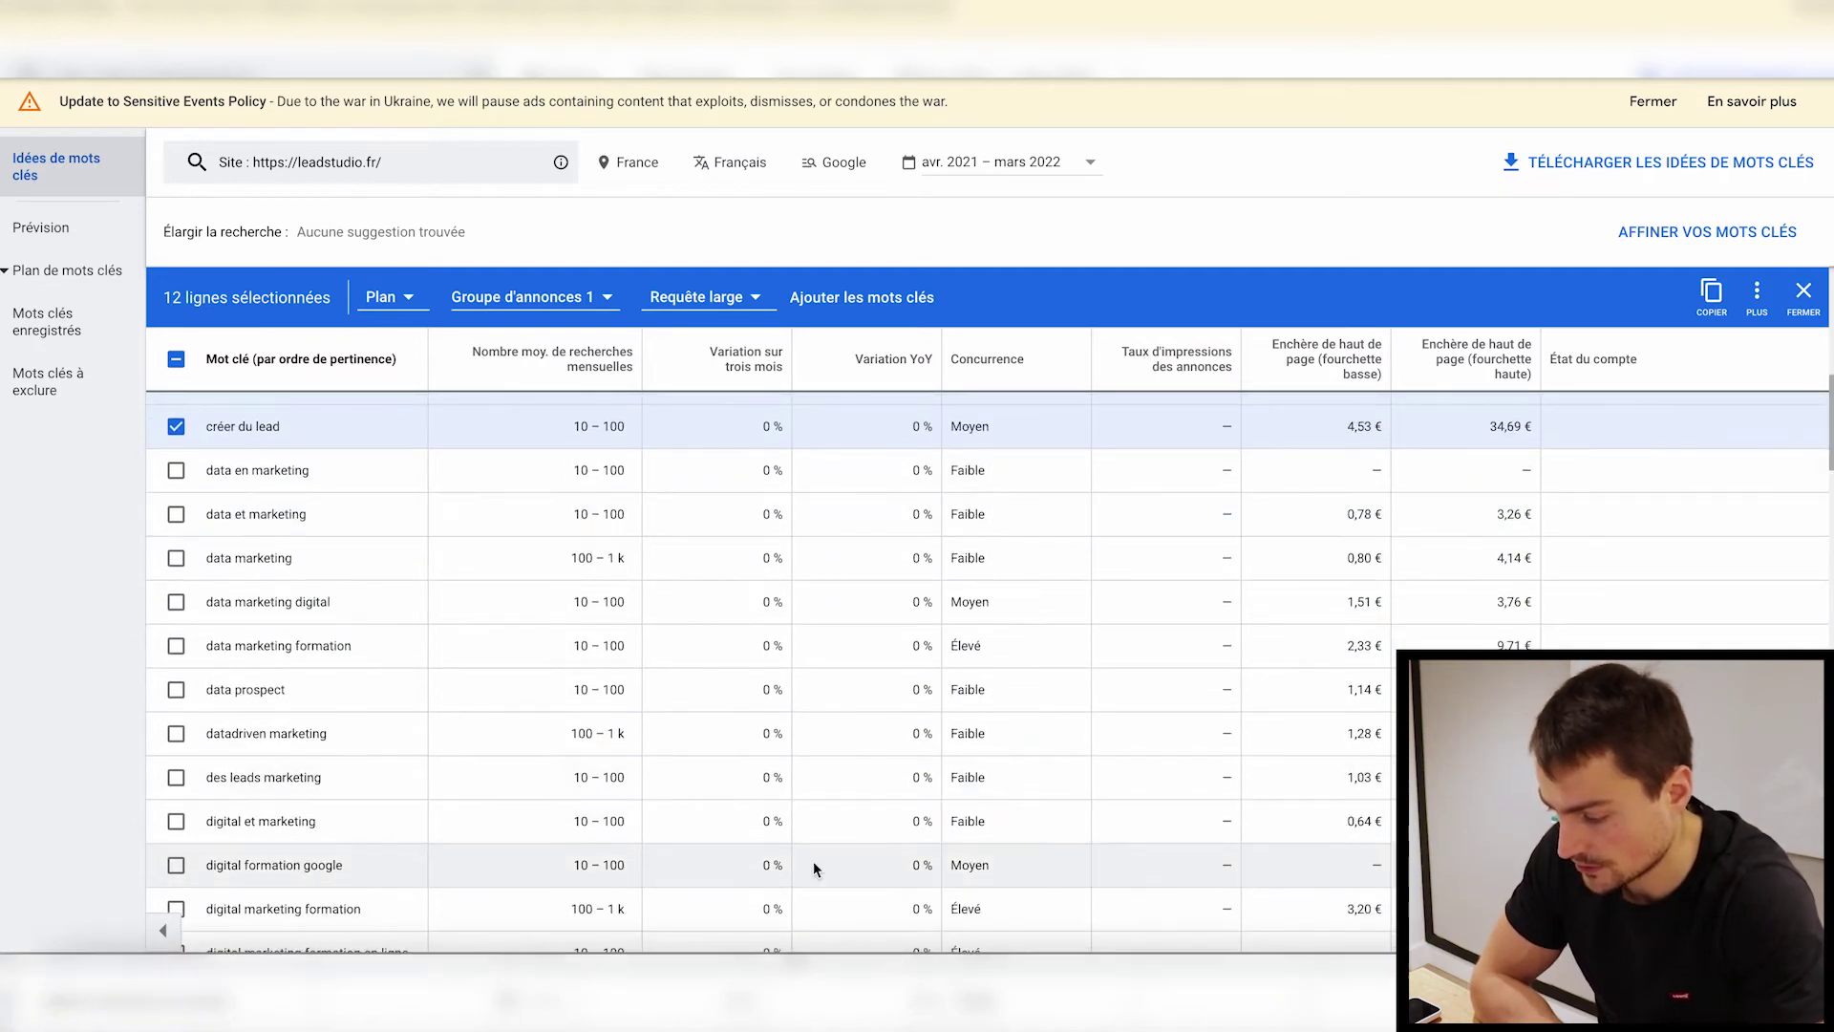
scroll(812, 861, "down", 7)
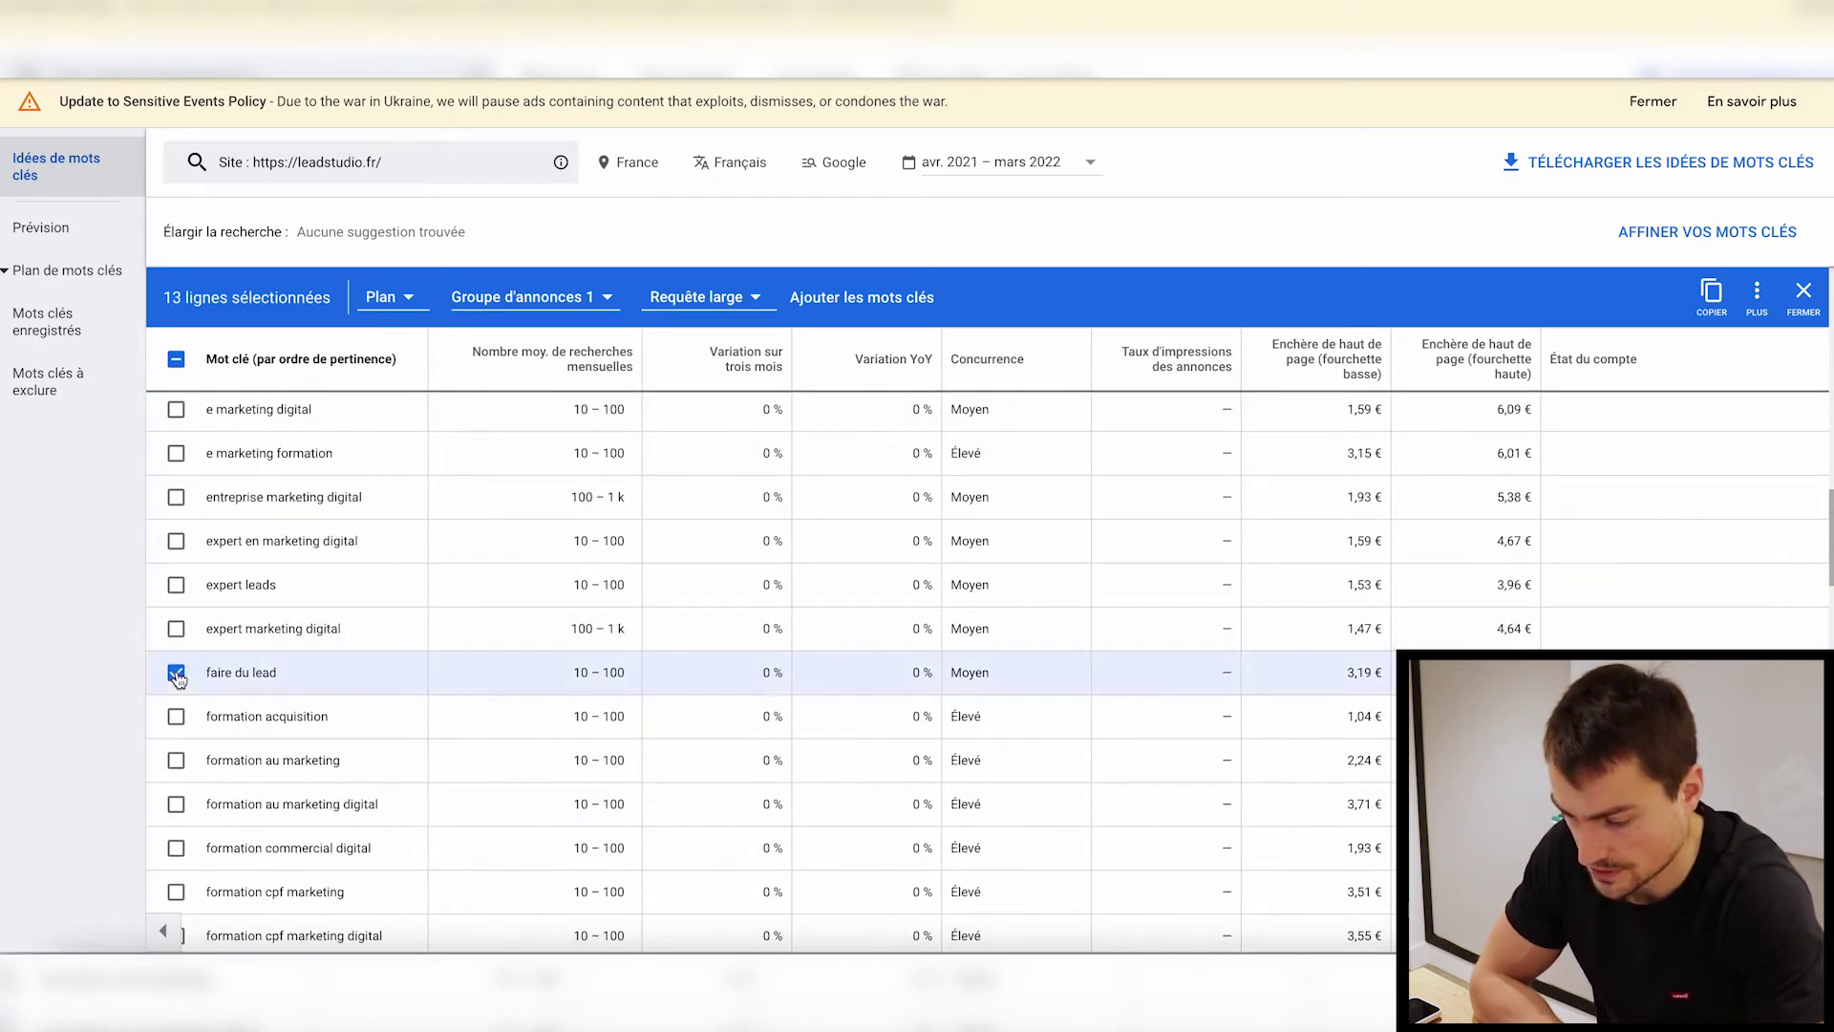
left_click(177, 760)
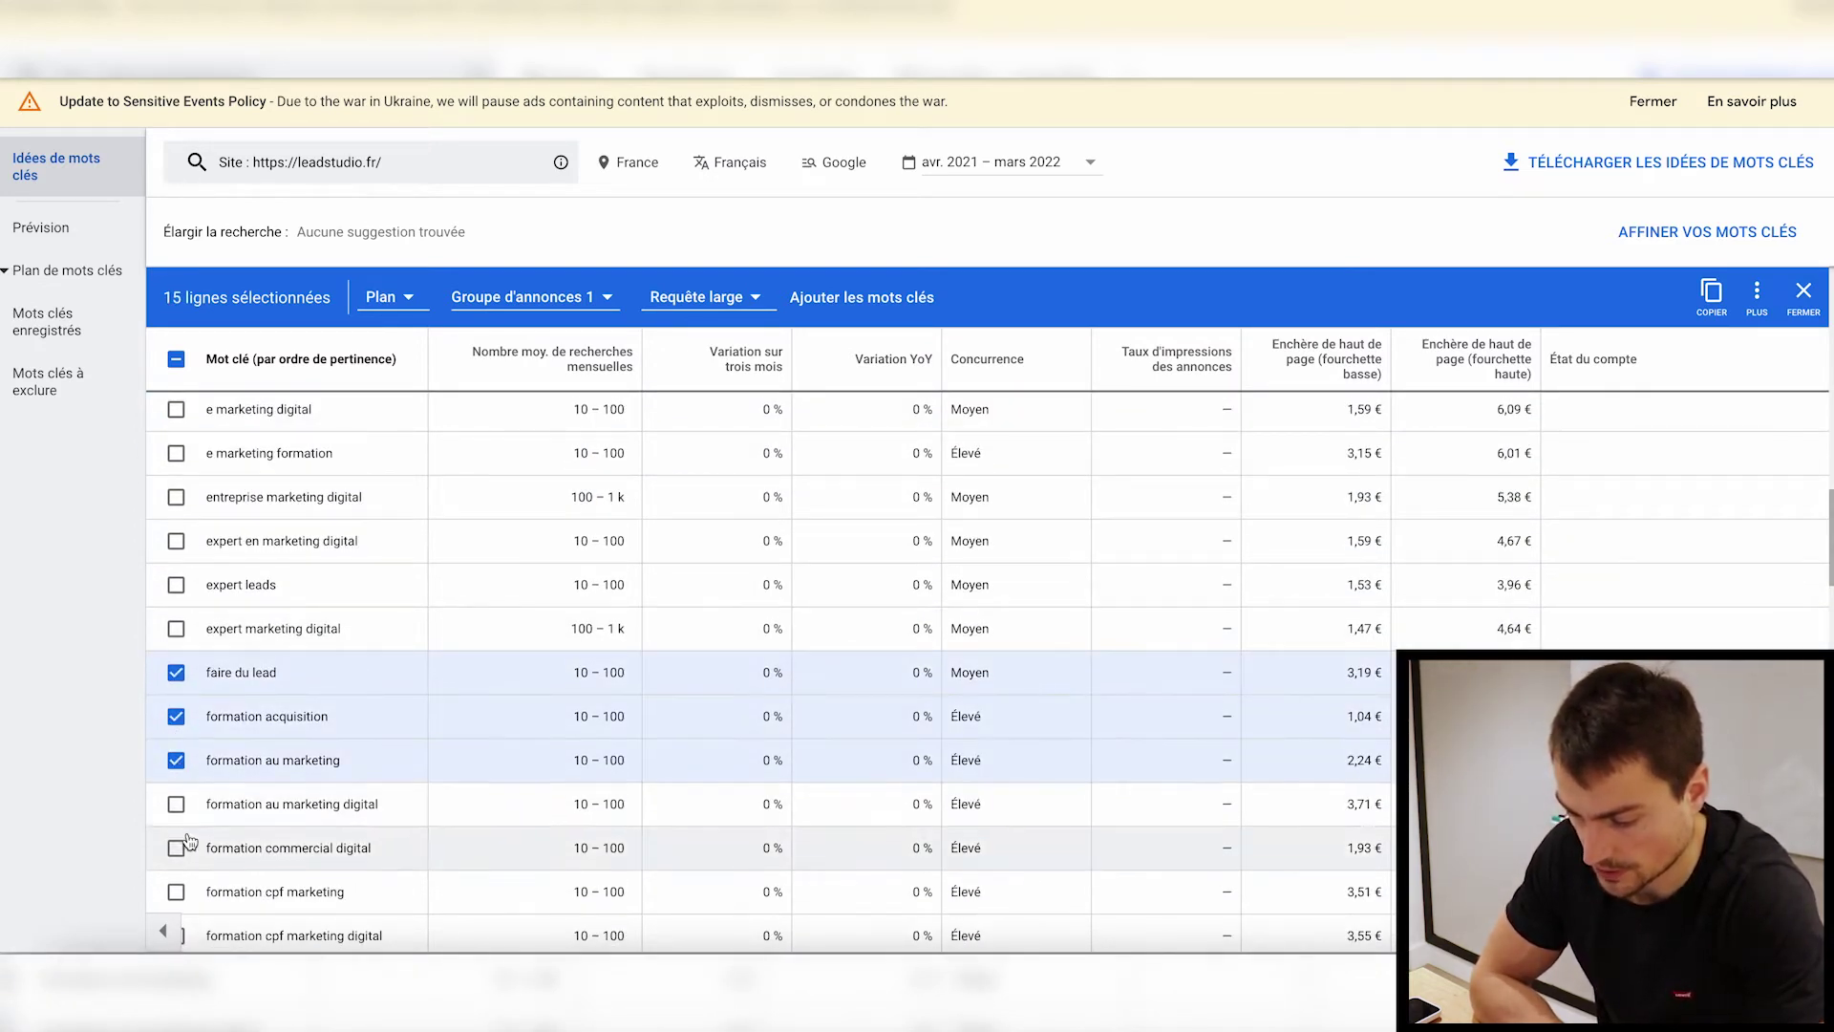
scroll(182, 848, "down", 1)
left_click(176, 655)
scroll(382, 660, "up", 6)
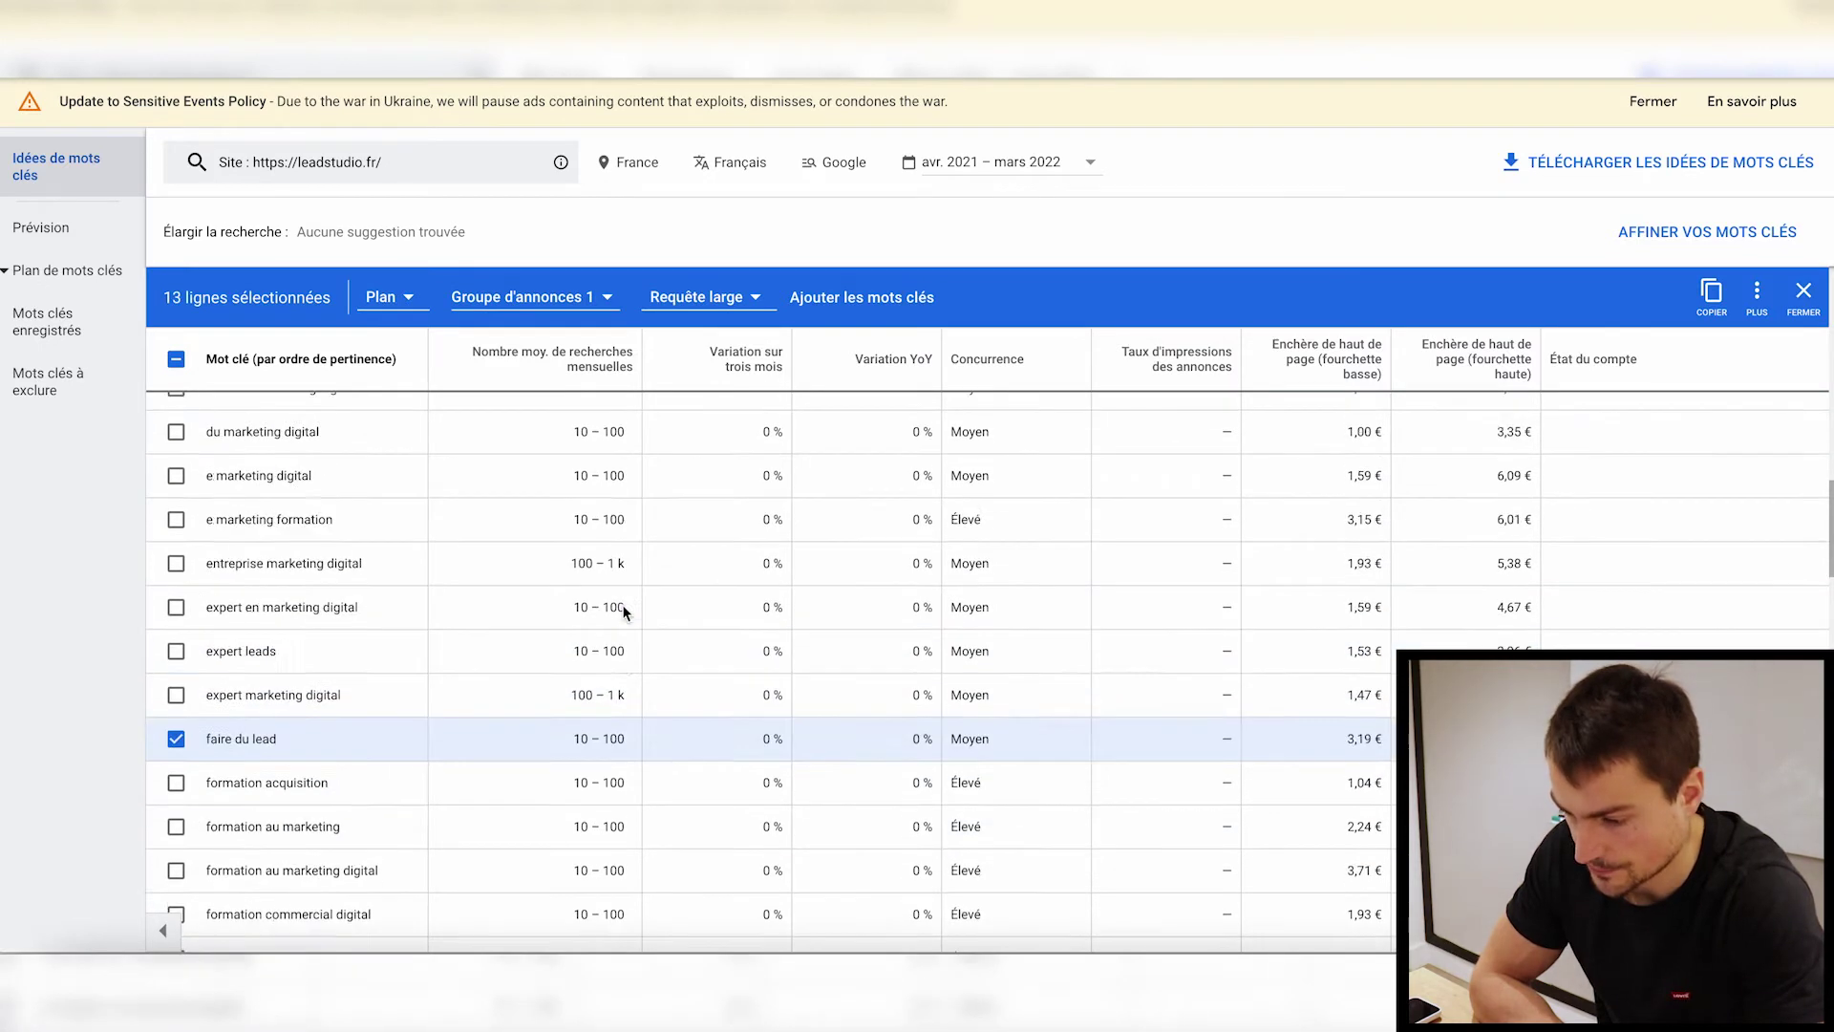
- Add the selected website-based keywords to the plan as broad match in Groupe d'annonces 1
left_click(819, 299)
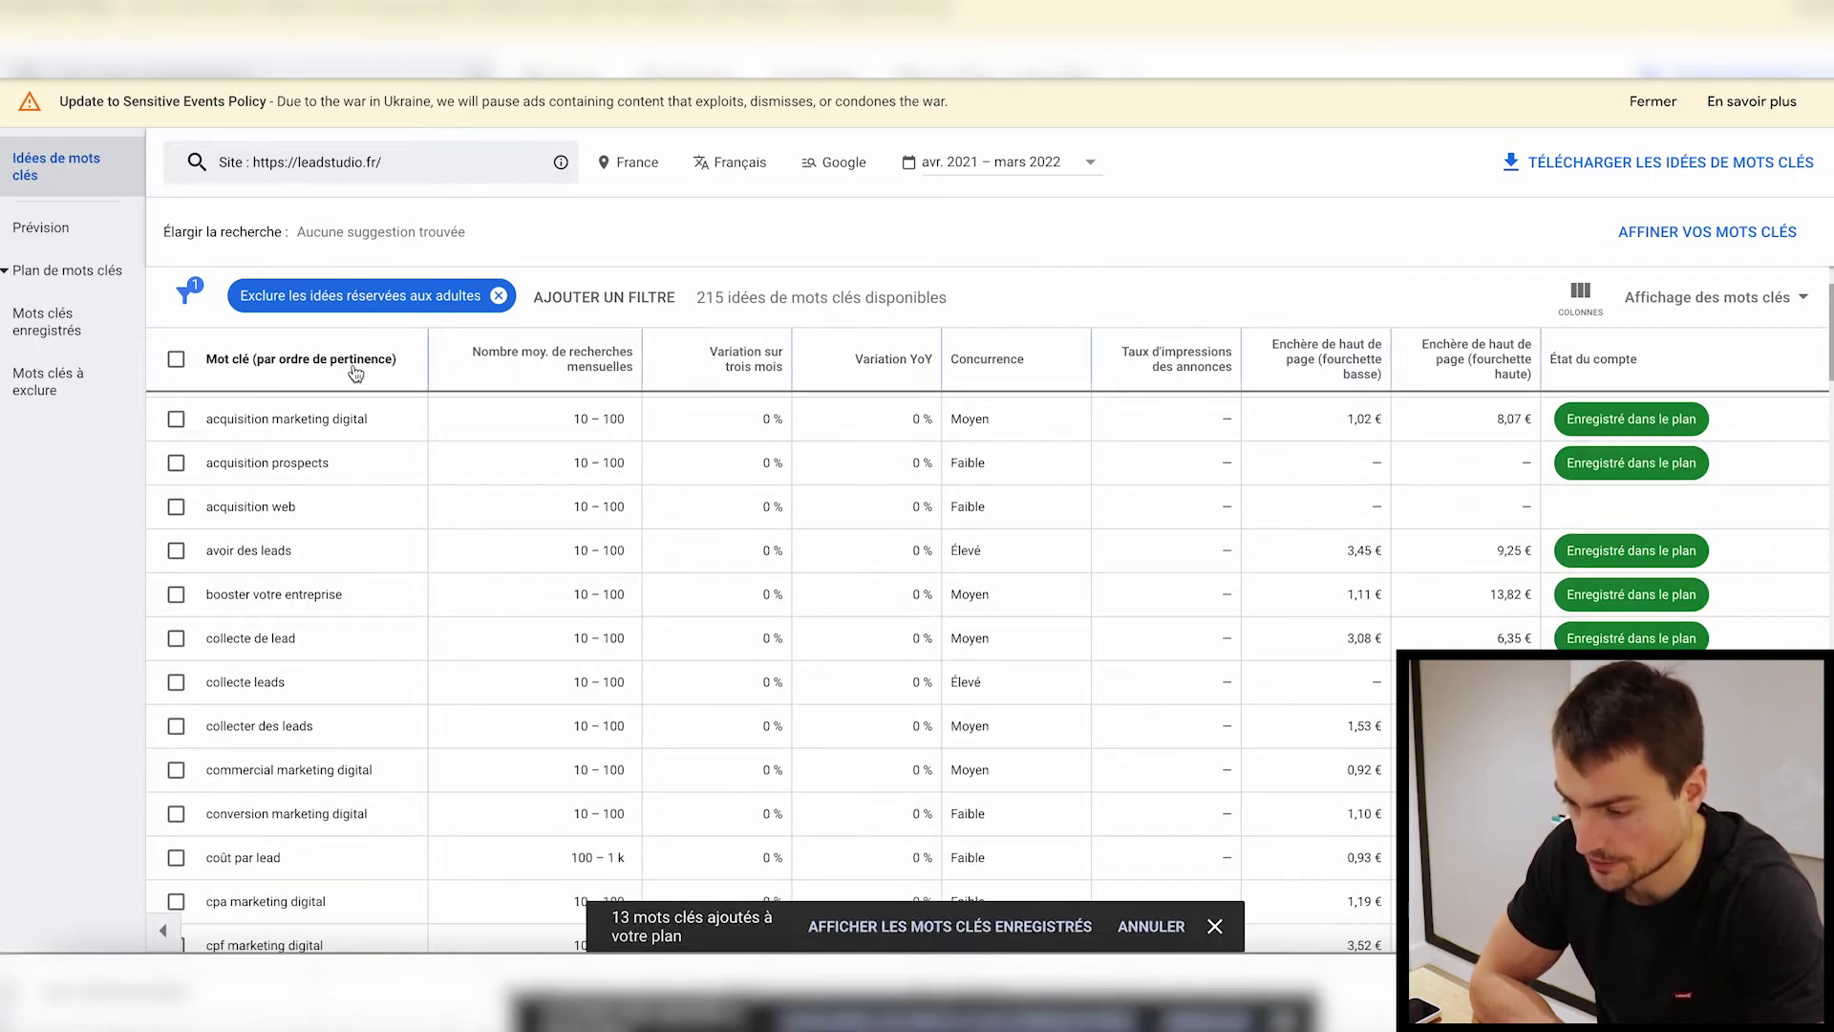
scroll(766, 553, "down", 2)
scroll(766, 552, "up", 5)
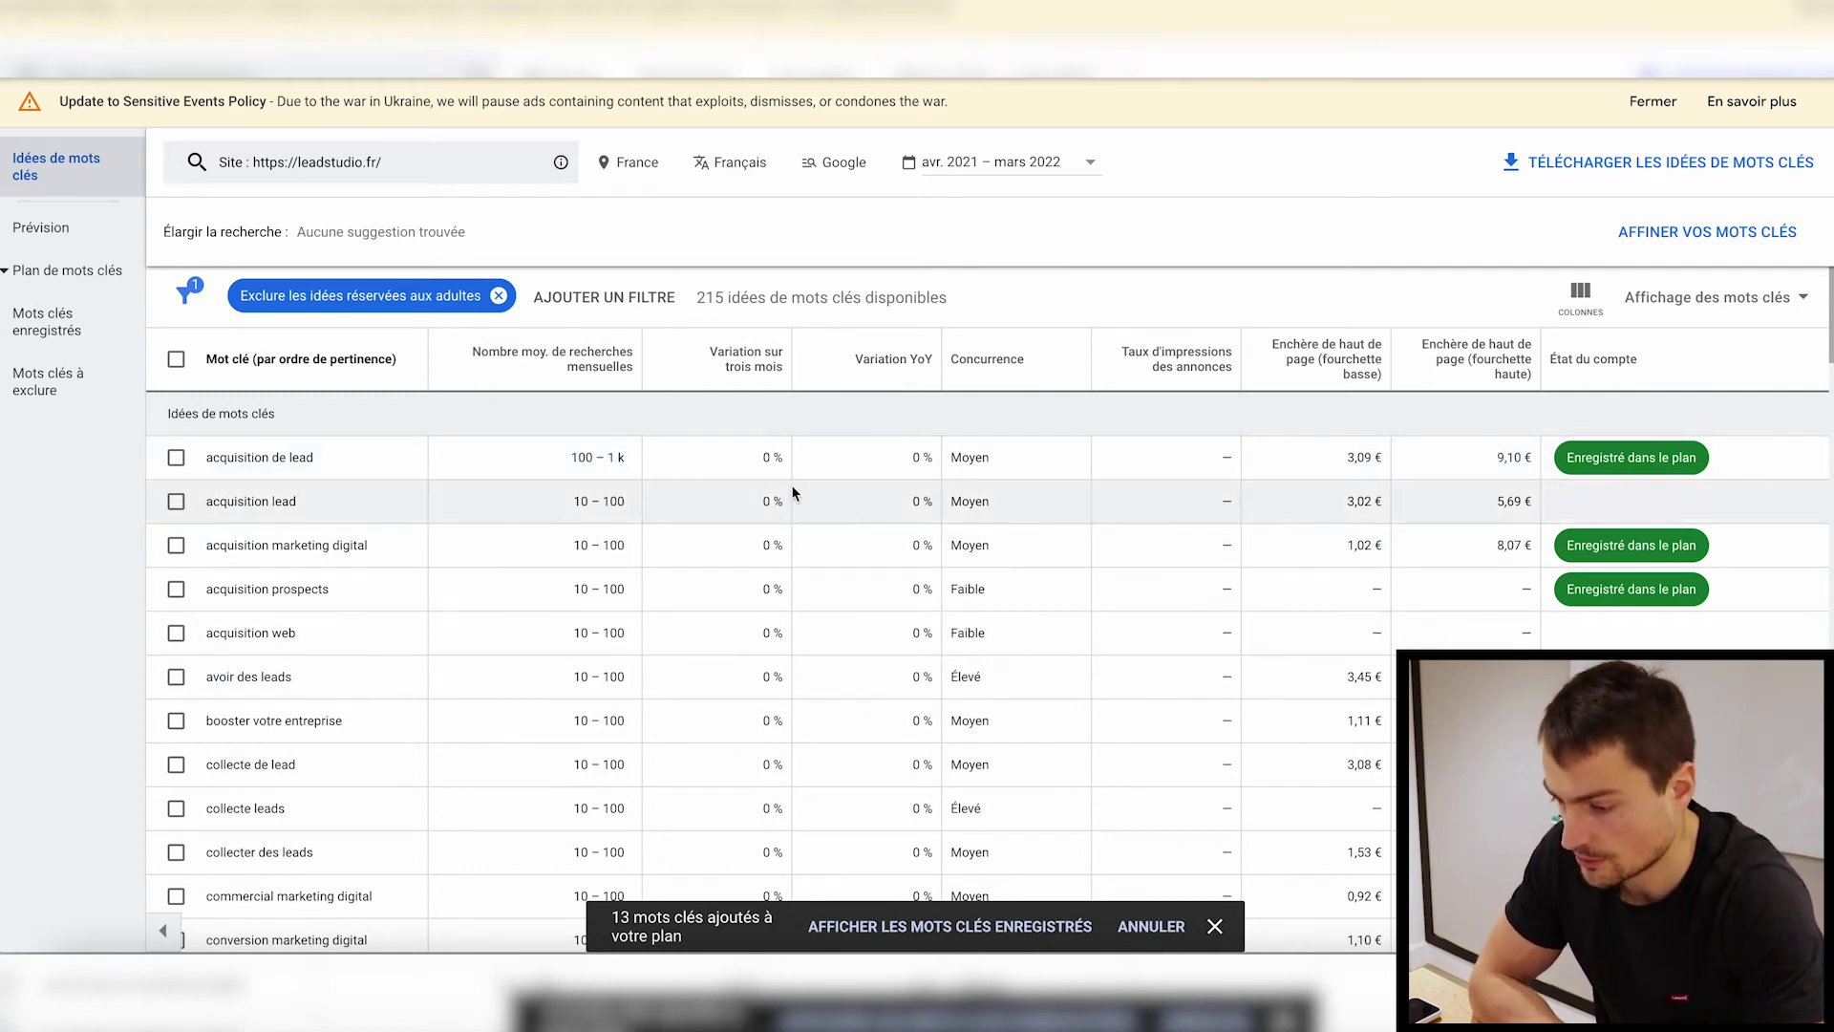
- Open the forecast of the draft keyword plan and view its estimated clicks, cost and average CPC
scroll(775, 616, "down", 1)
scroll(776, 617, "up", 1)
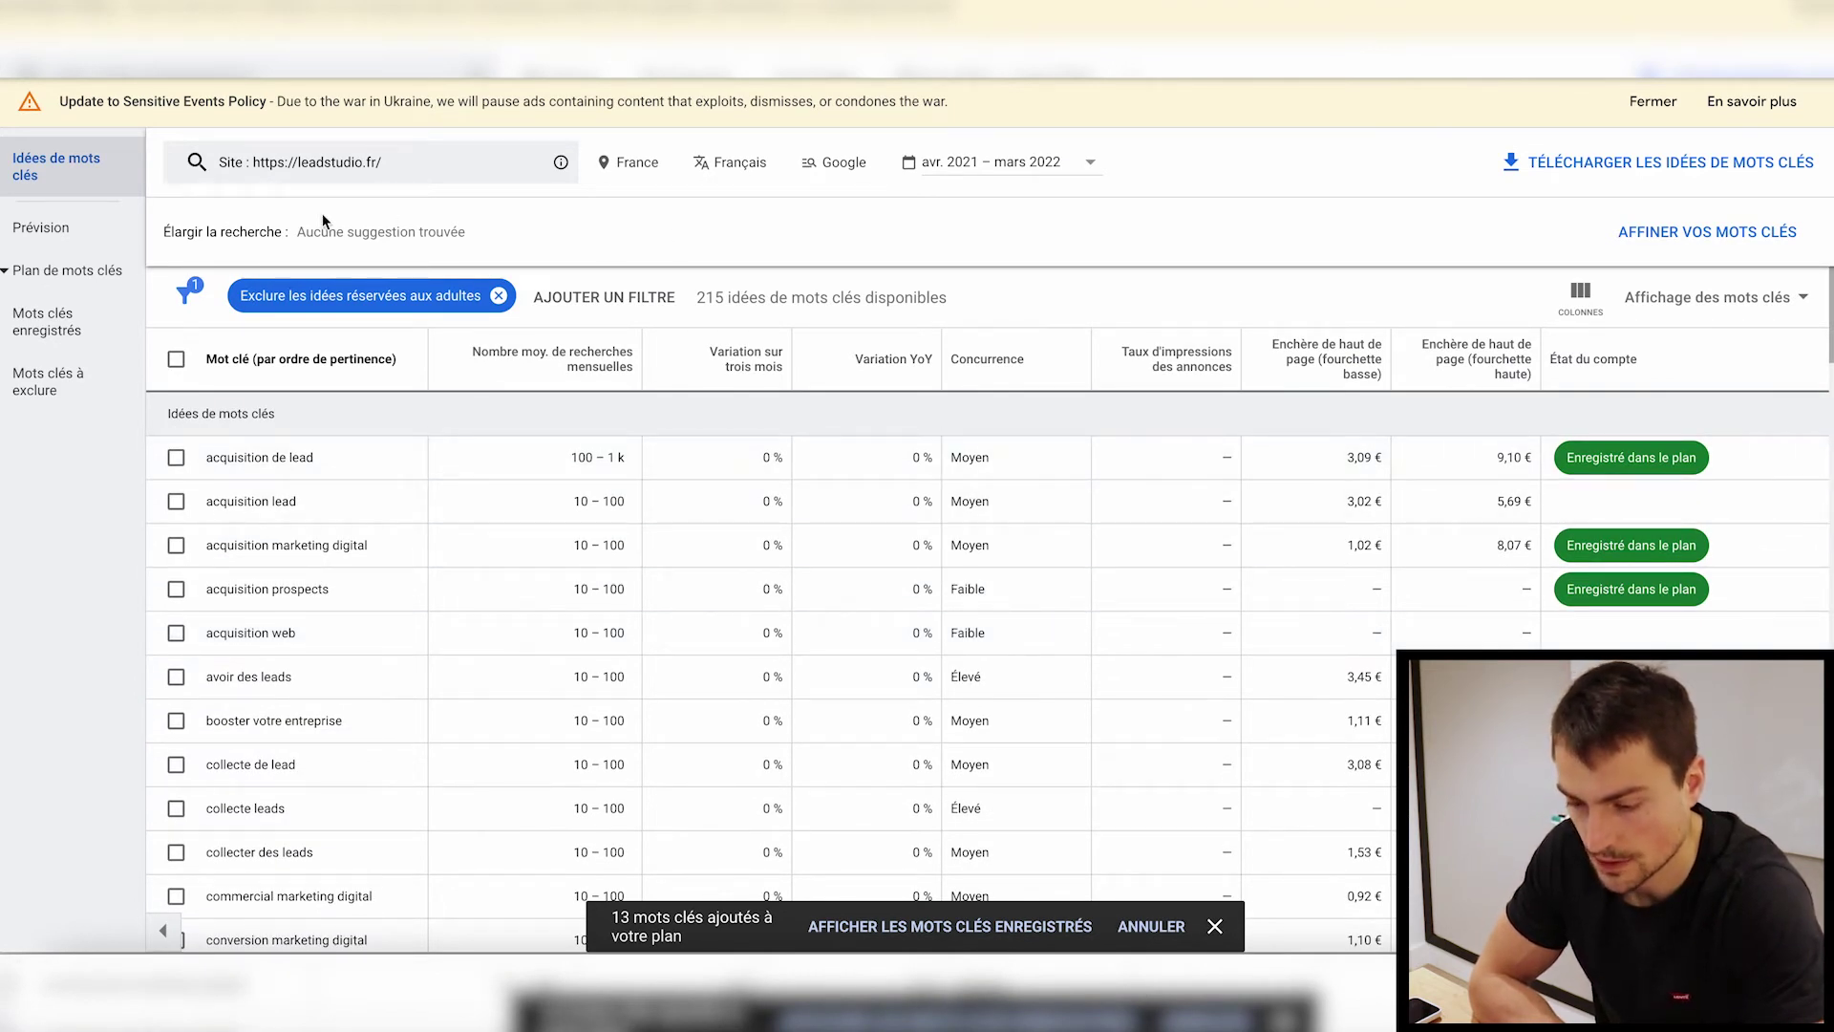
scroll(404, 680, "down", 1)
scroll(405, 680, "up", 1)
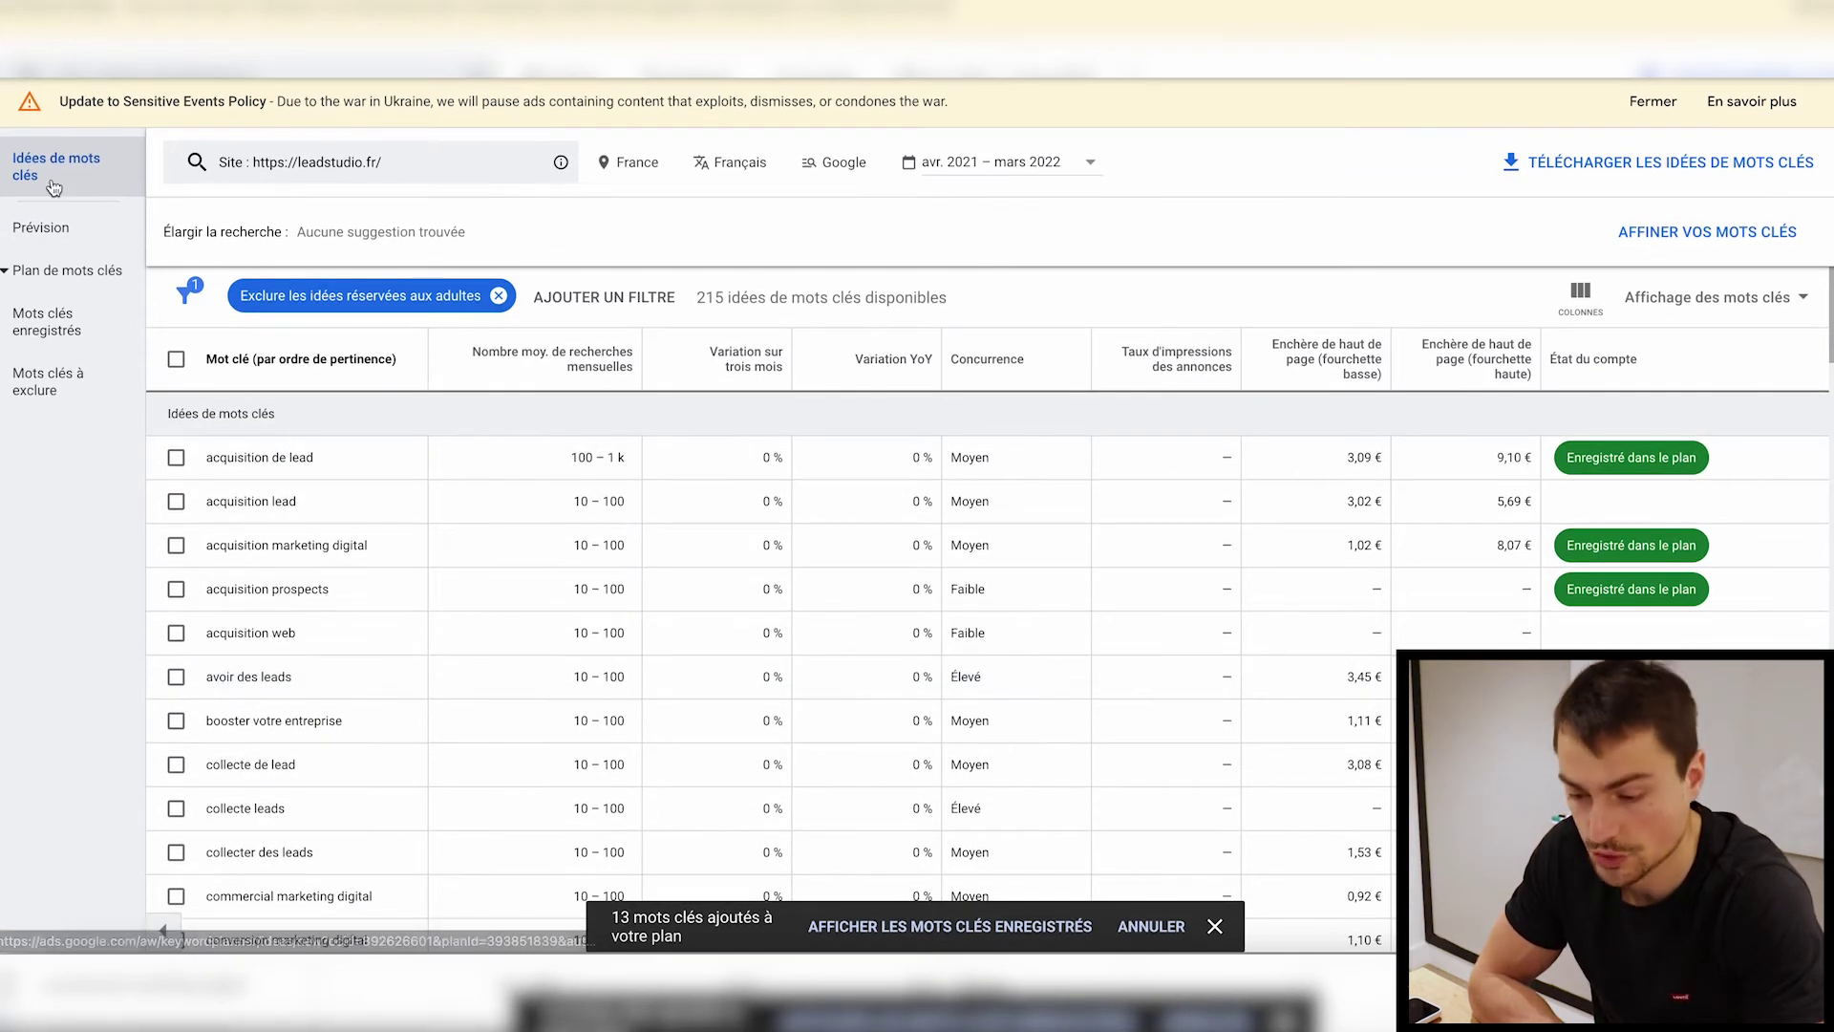
left_click(46, 226)
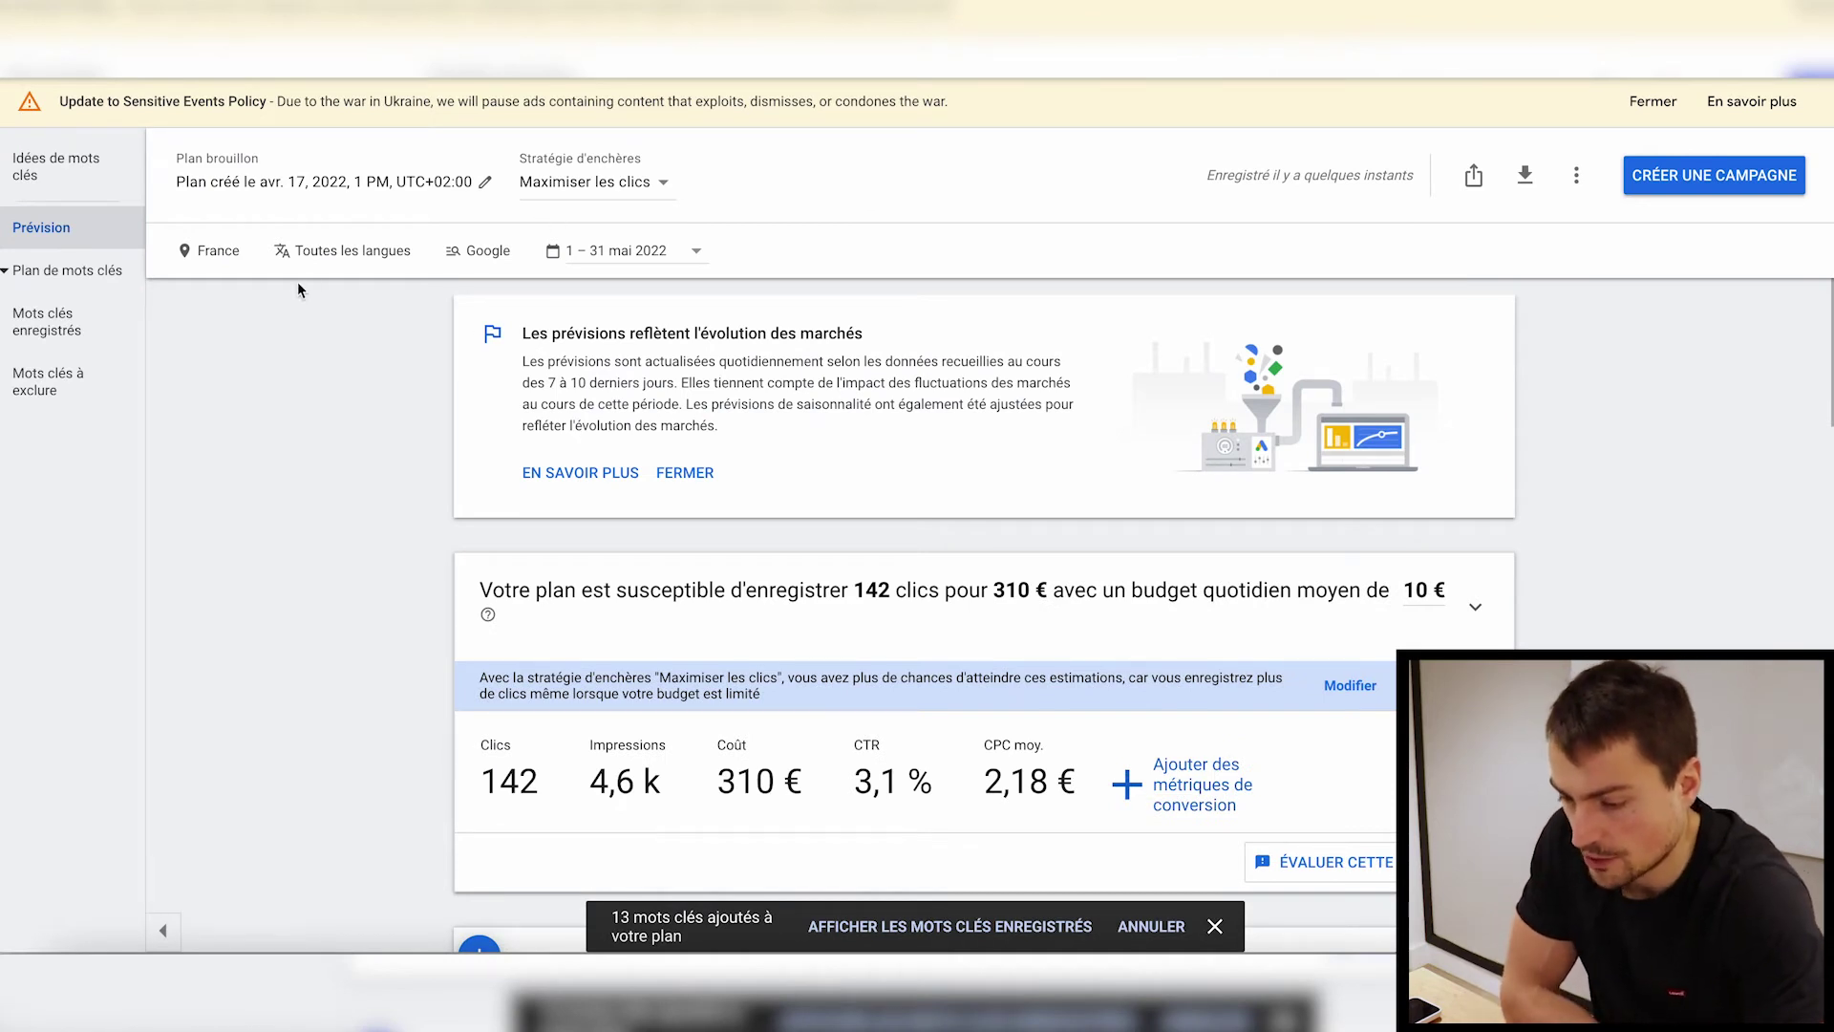
scroll(361, 457, "down", 1)
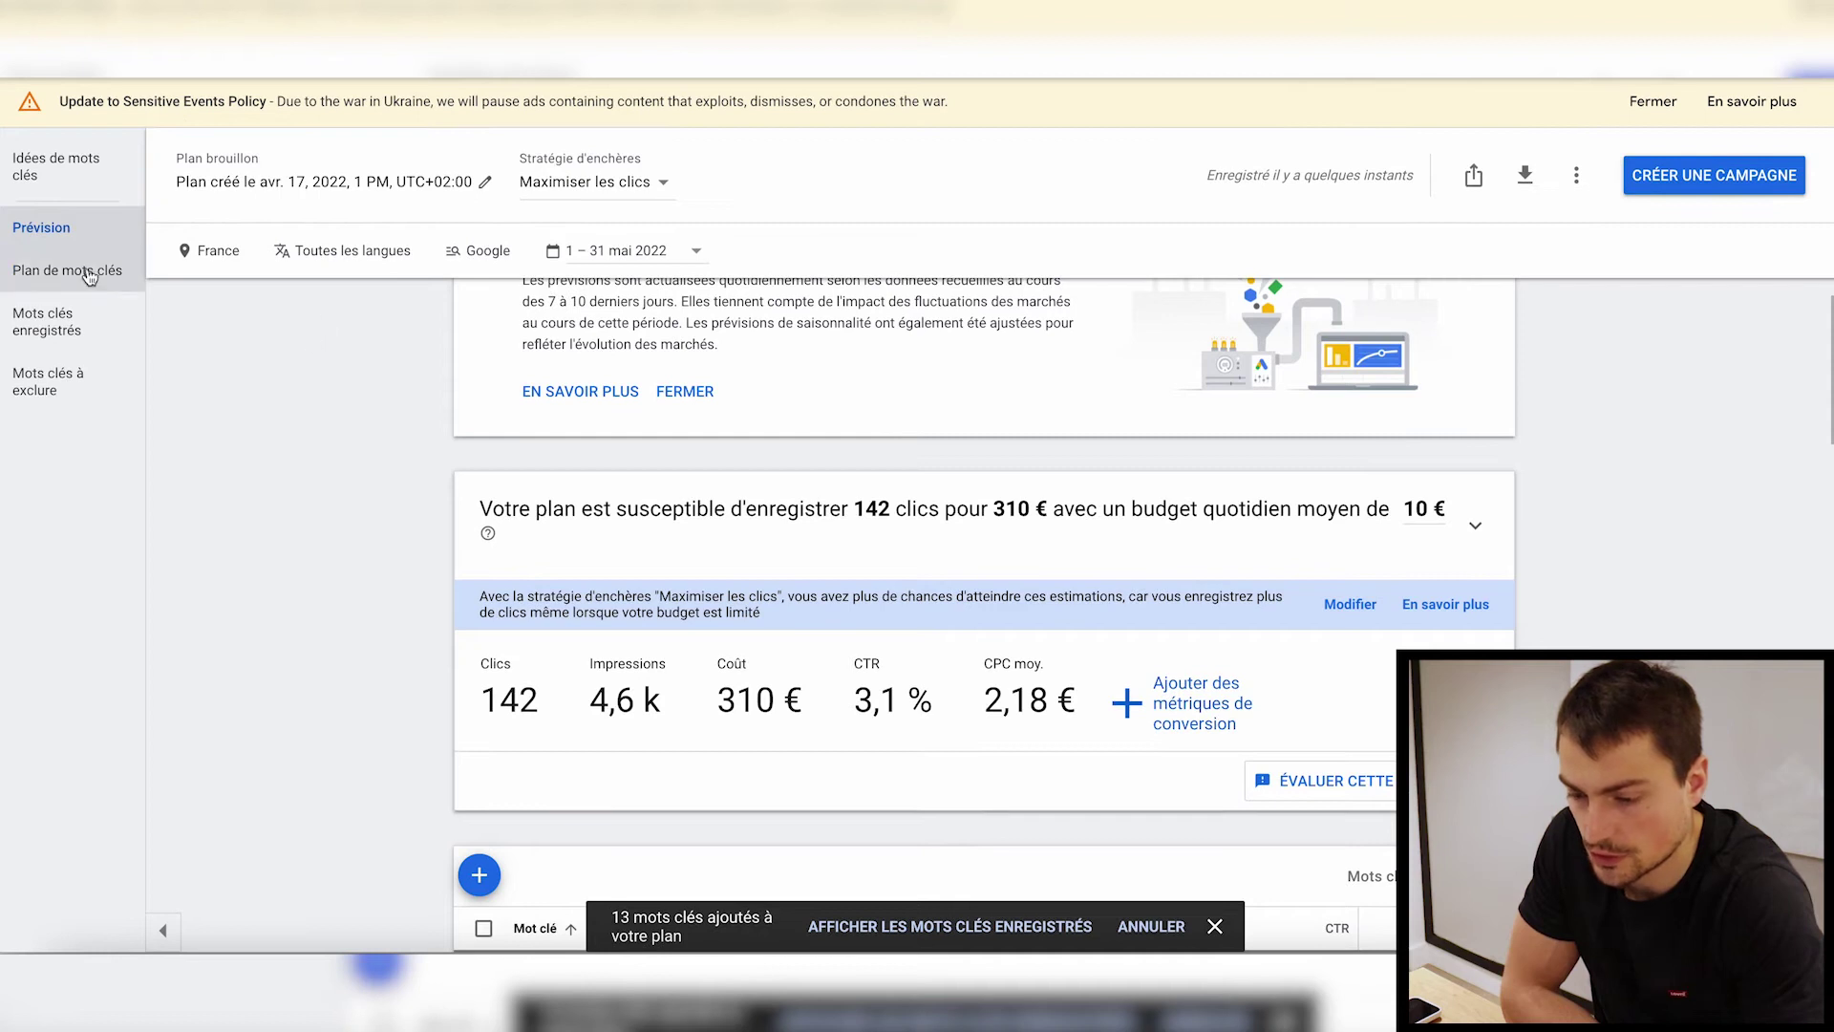
- Return to the keyword planner's start page and get search volume and forecasts for the keyword achat de leads
left_click(551, 57)
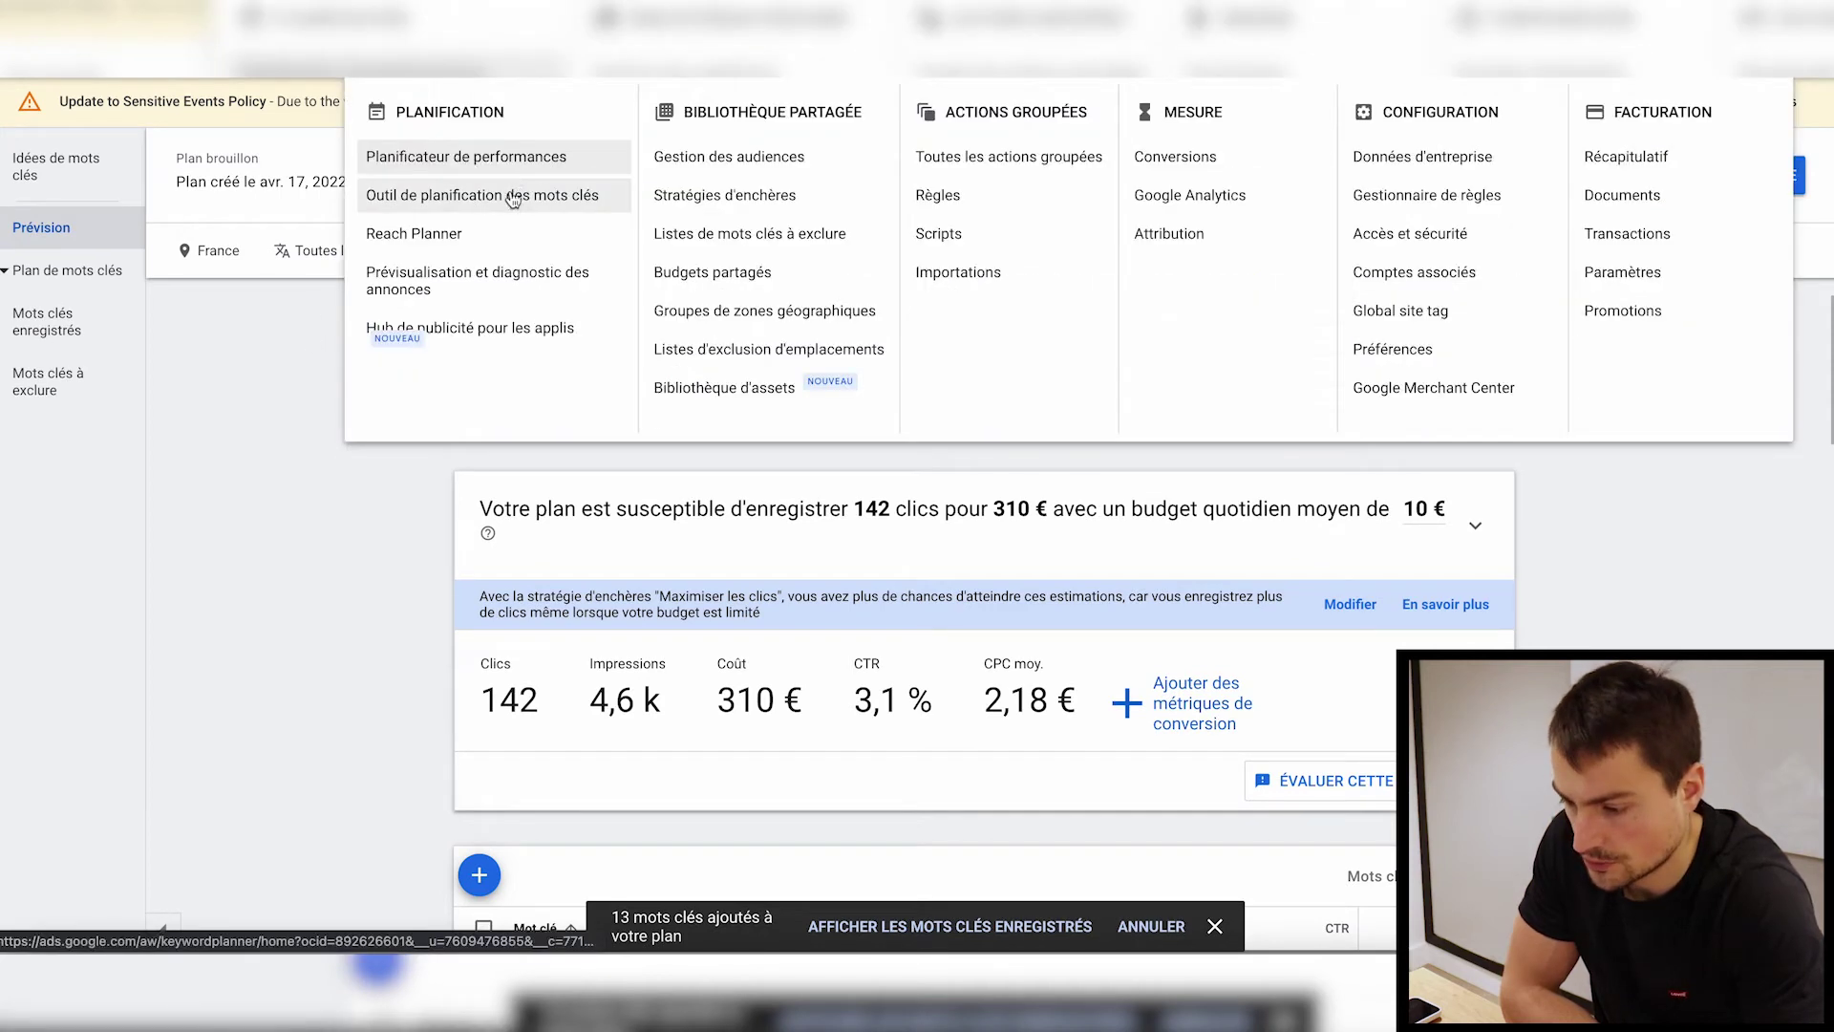
left_click(453, 197)
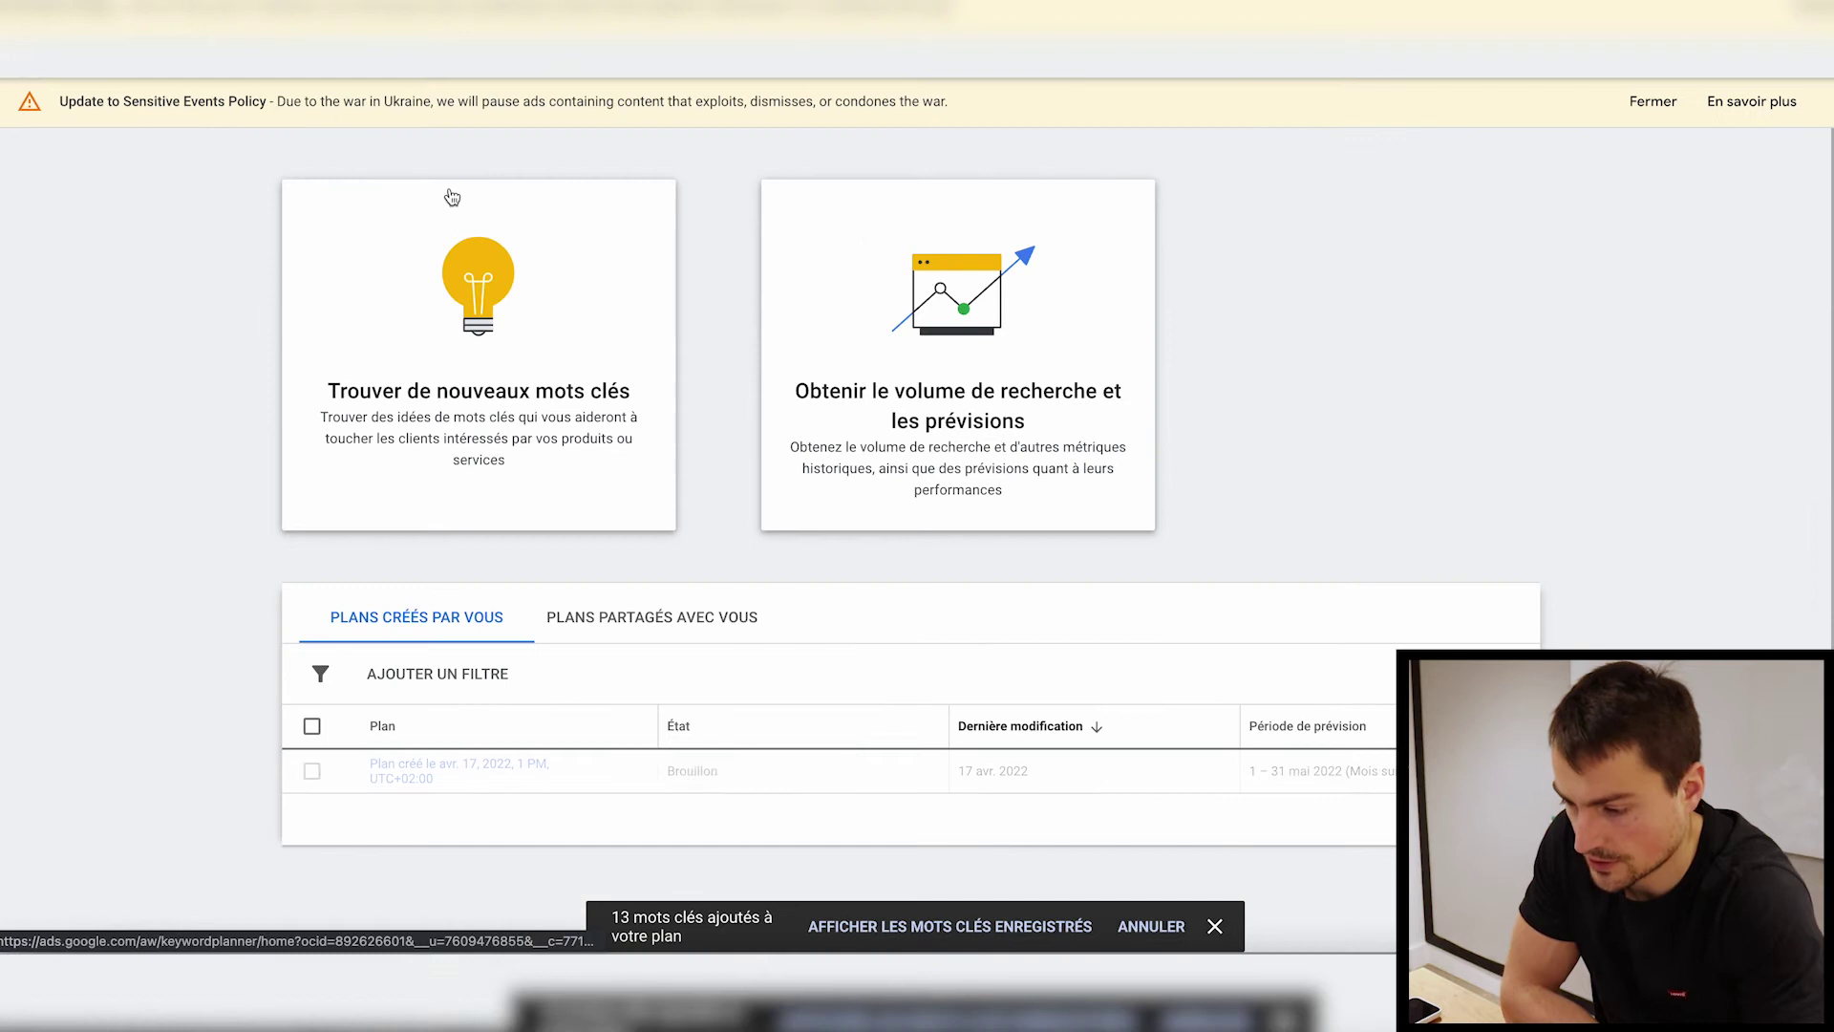
left_click(959, 325)
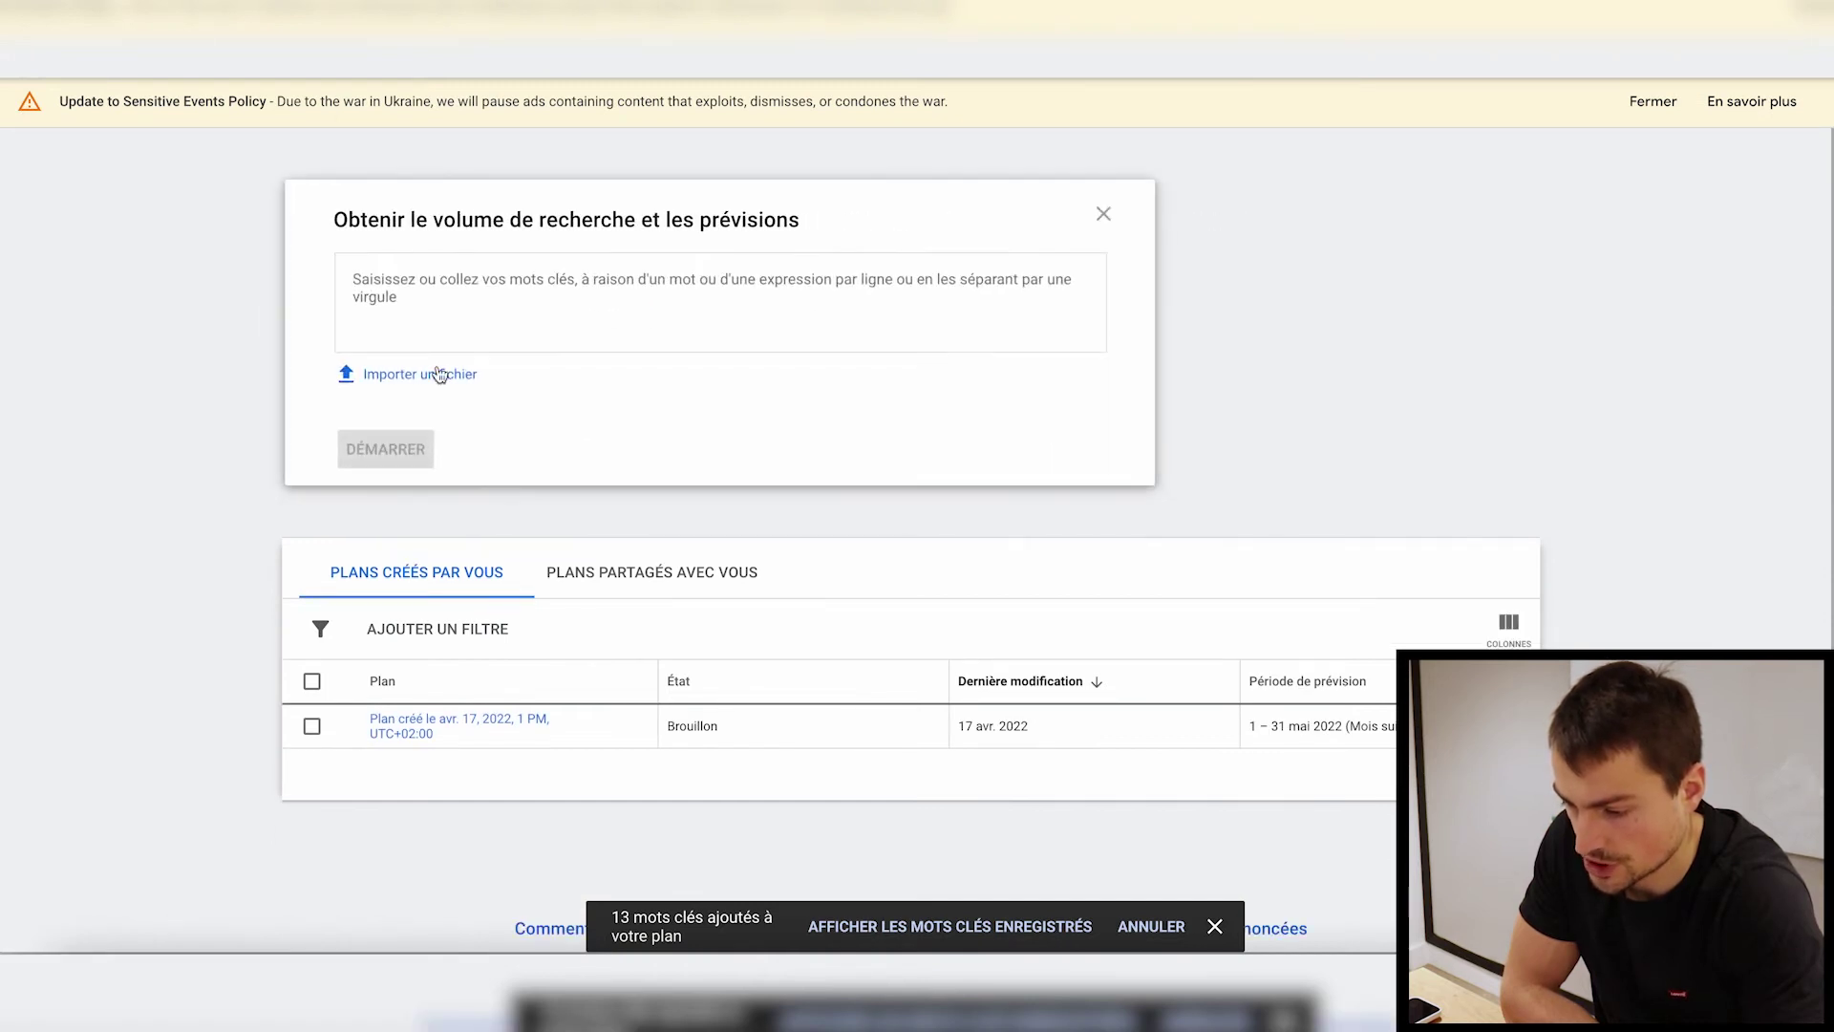
type("achat de leads")
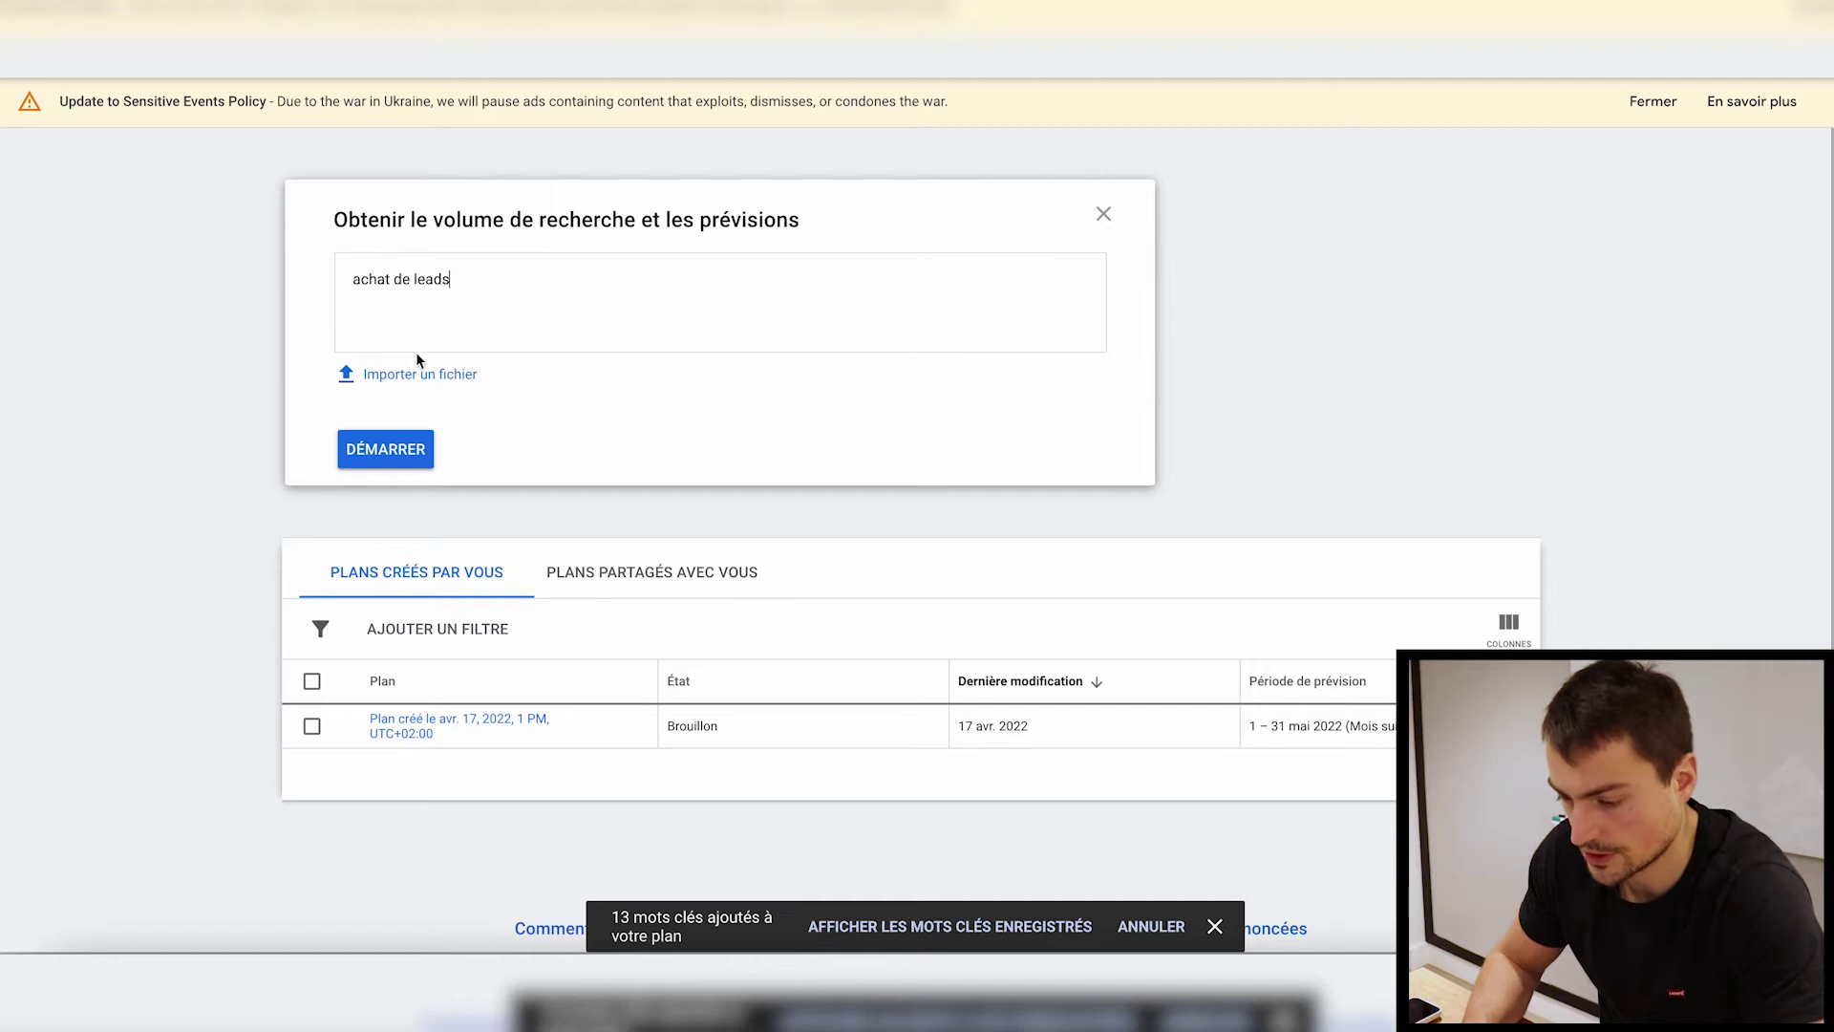
left_click(382, 453)
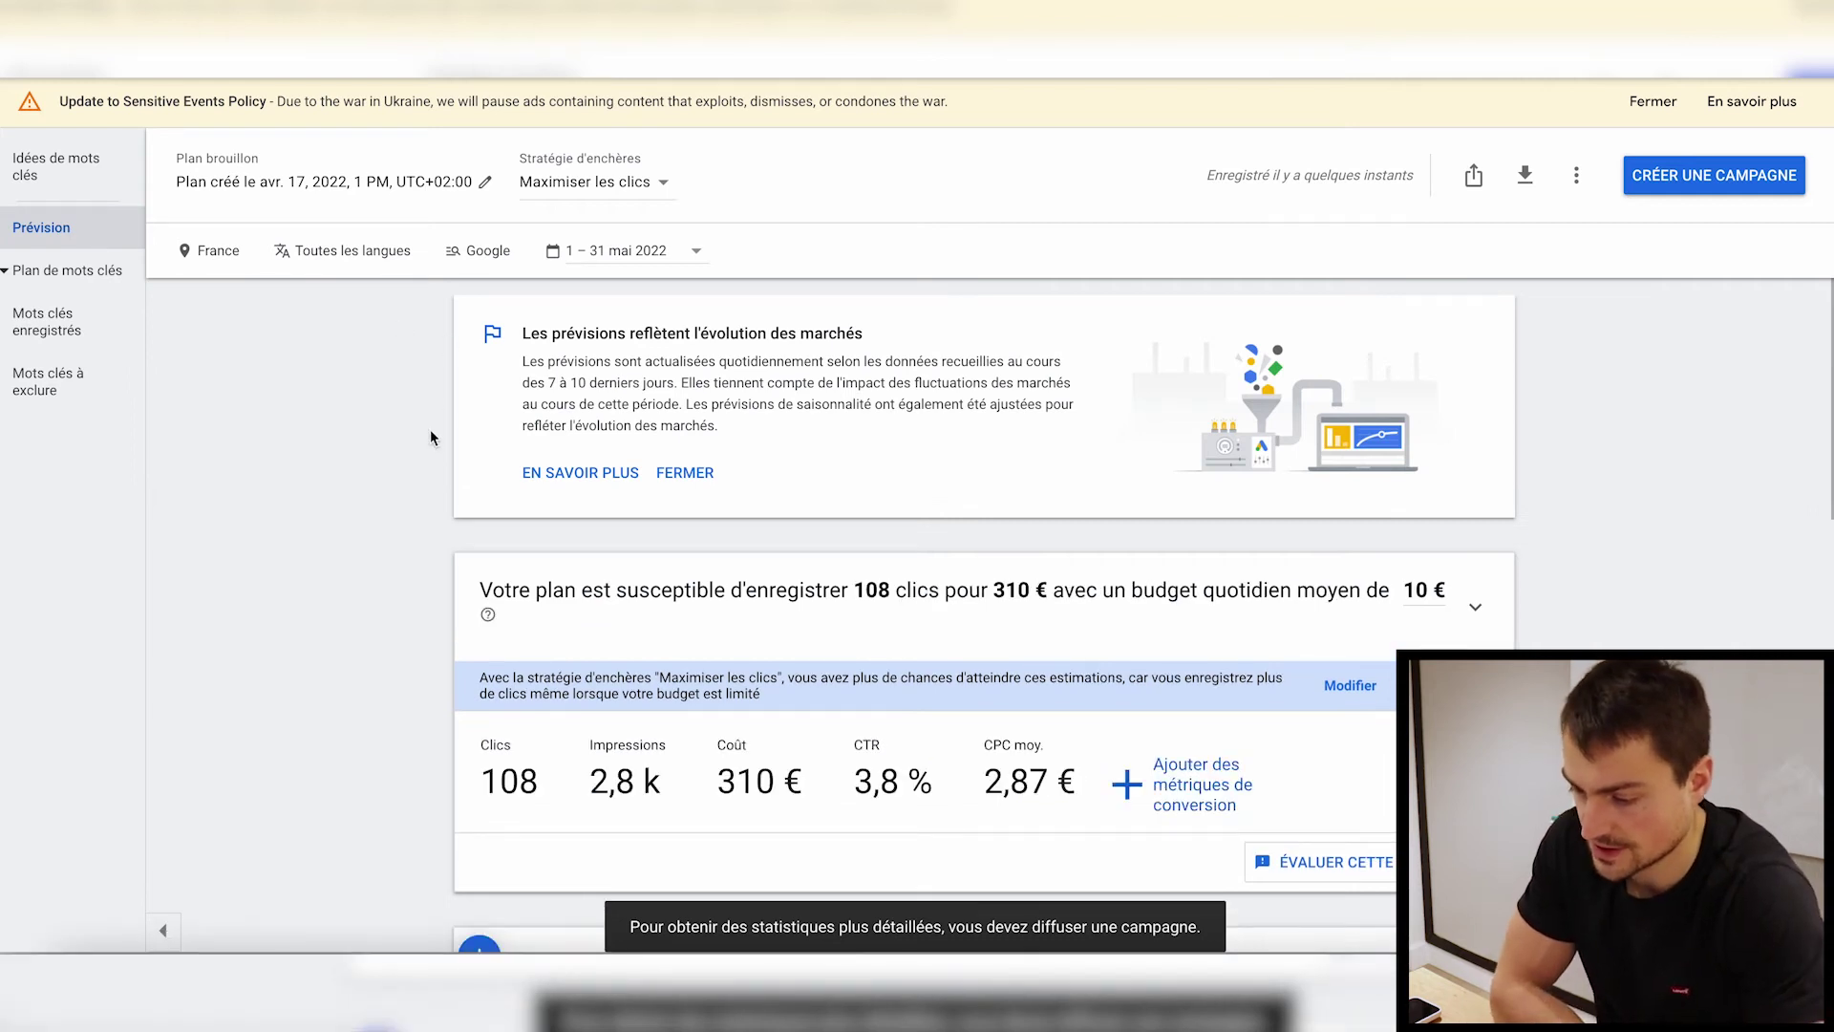
- Examine the forecast for achat de leads, including clicks, total cost, average daily budget and average CPC
scroll(430, 432, "down", 3)
scroll(444, 422, "up", 3)
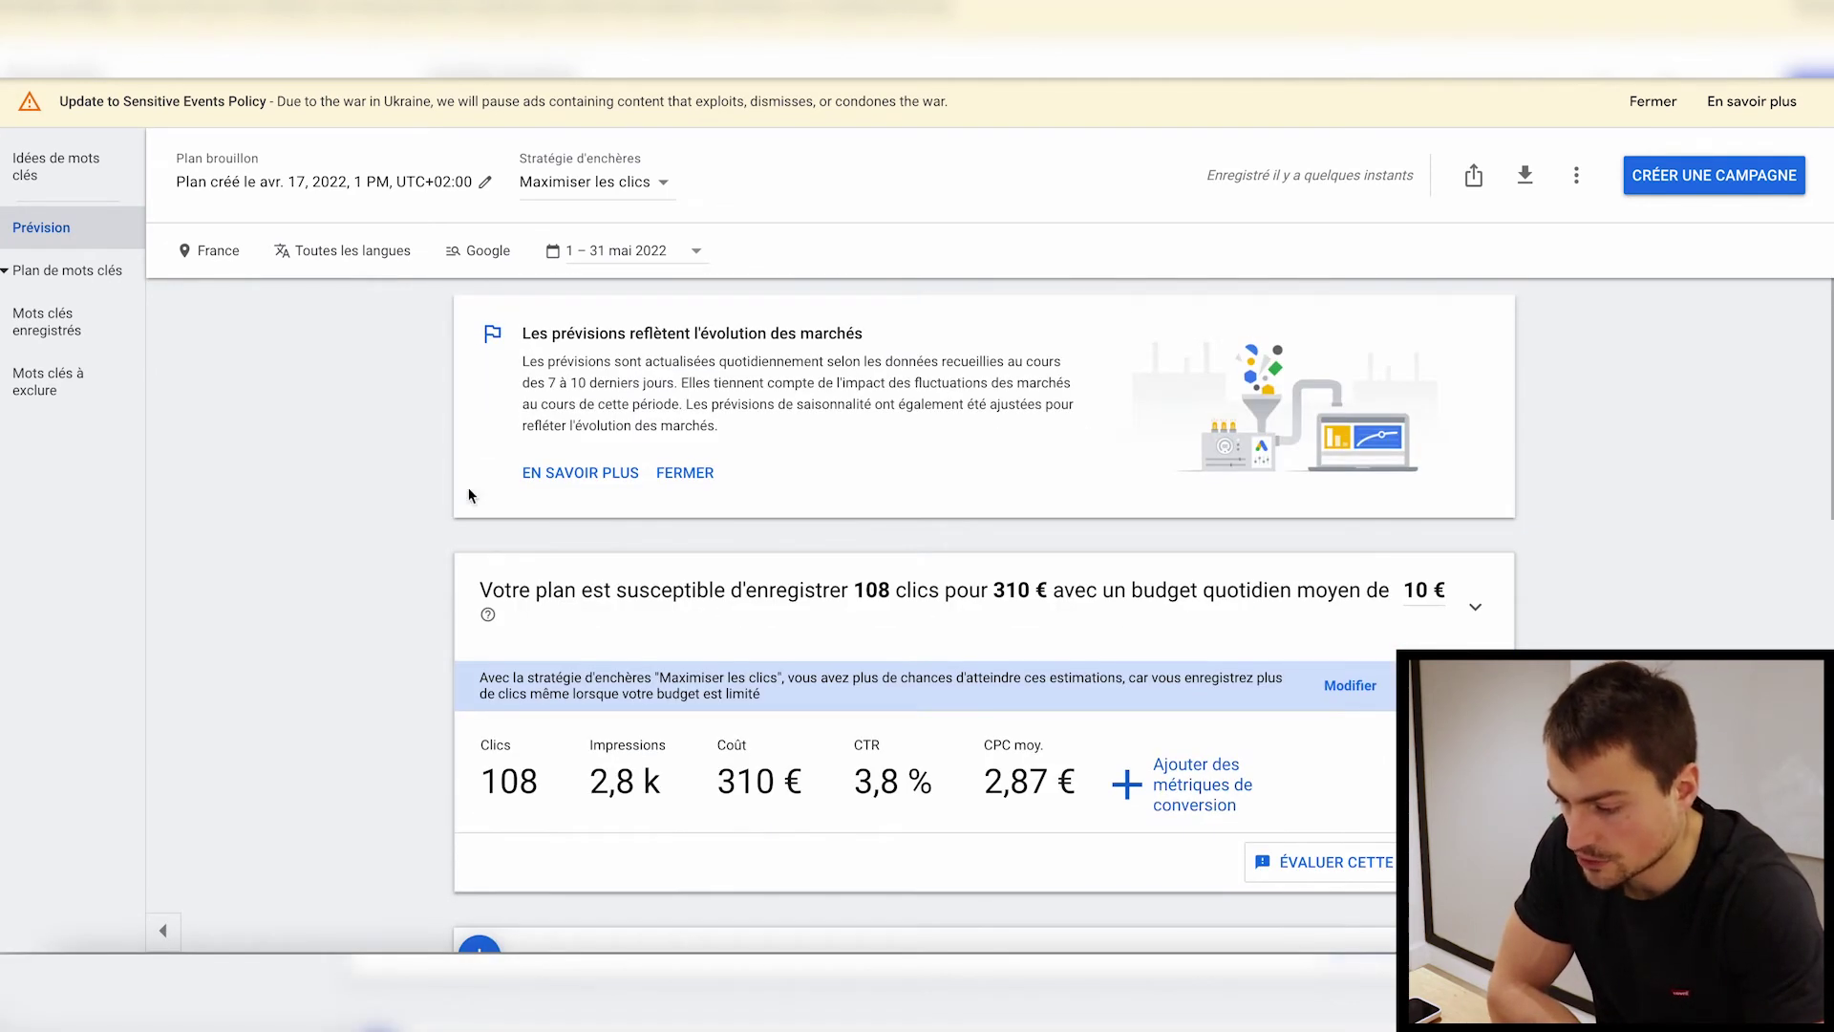
scroll(552, 604, "down", 1)
scroll(399, 497, "up", 1)
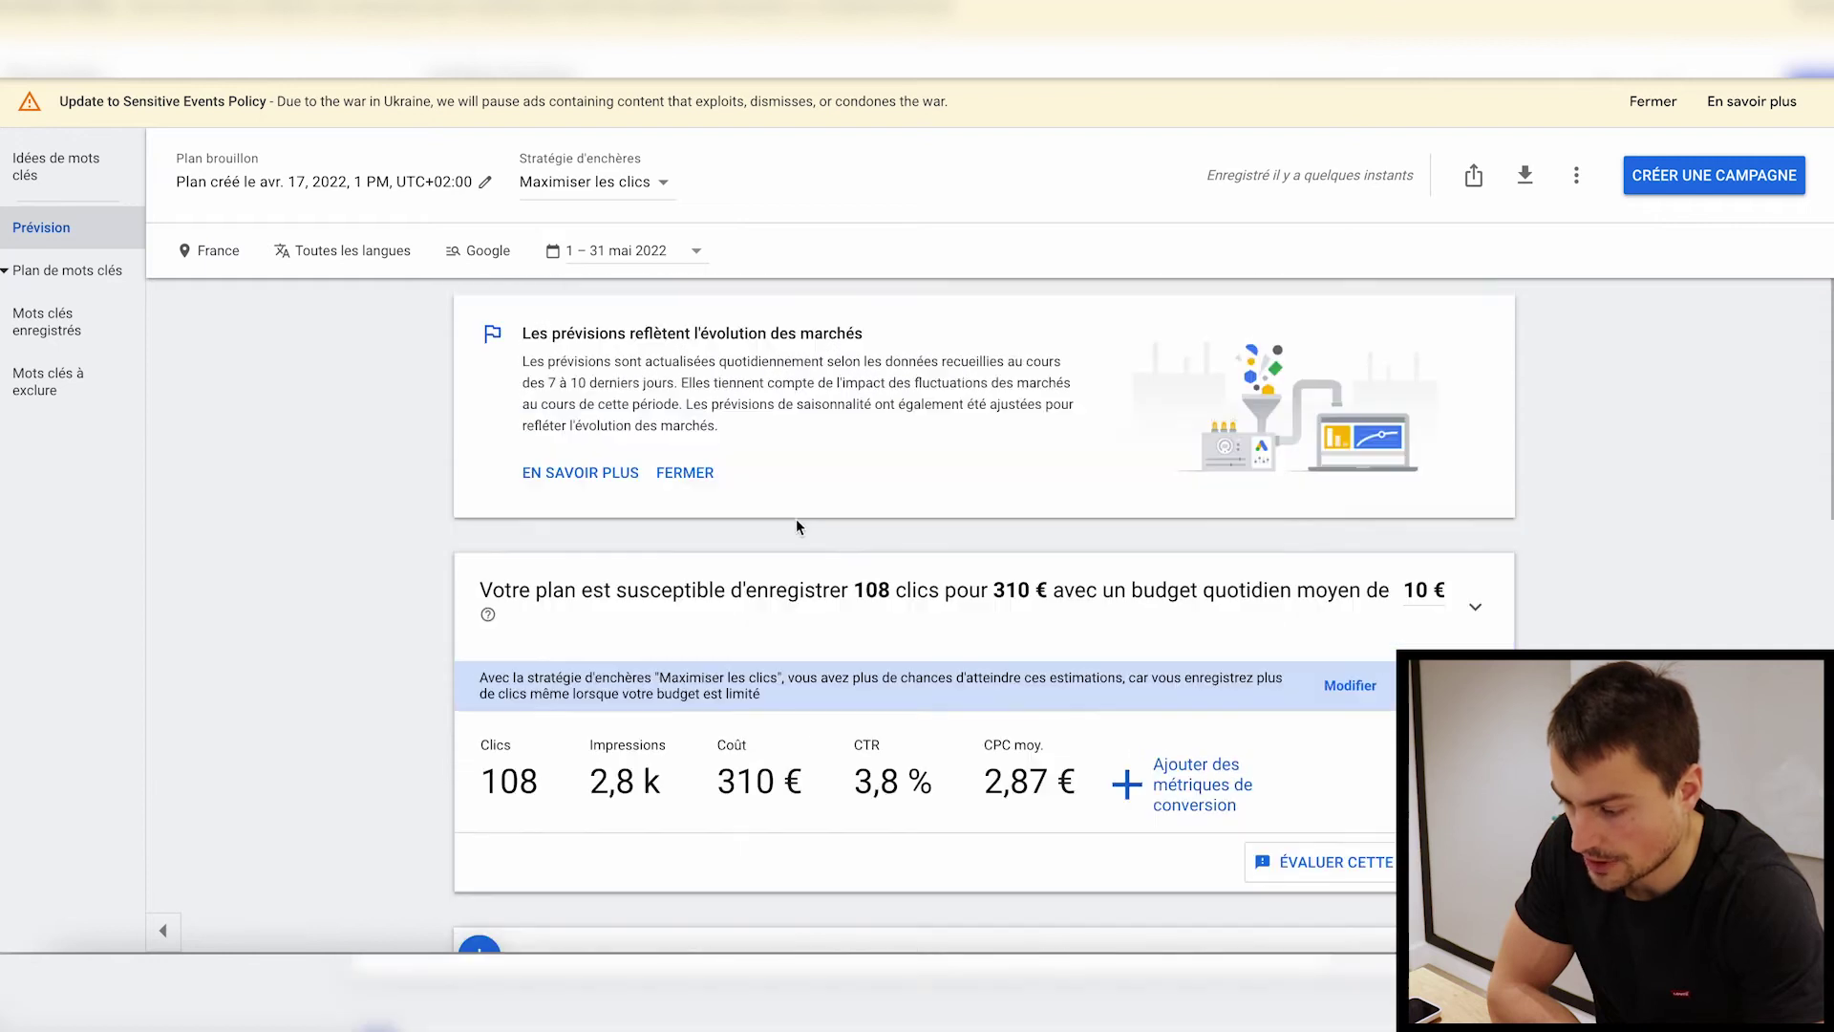
scroll(533, 707, "down", 1)
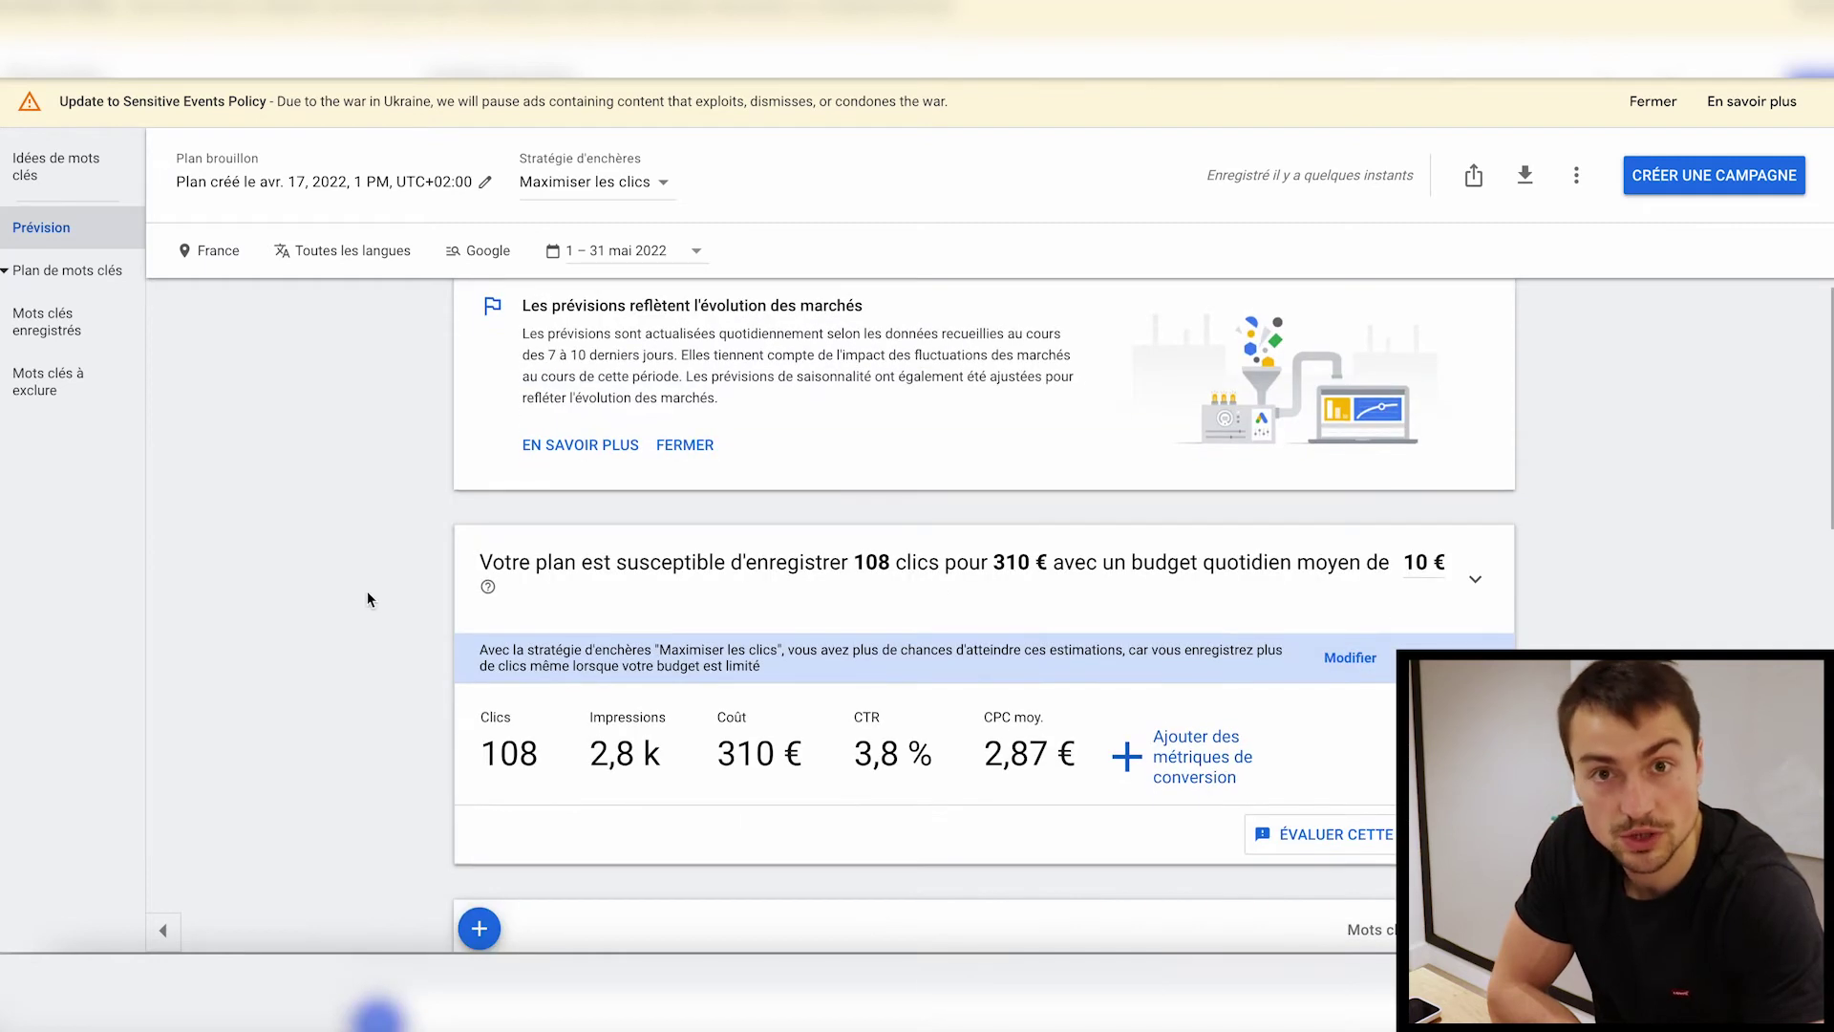
scroll(693, 572, "down", 1)
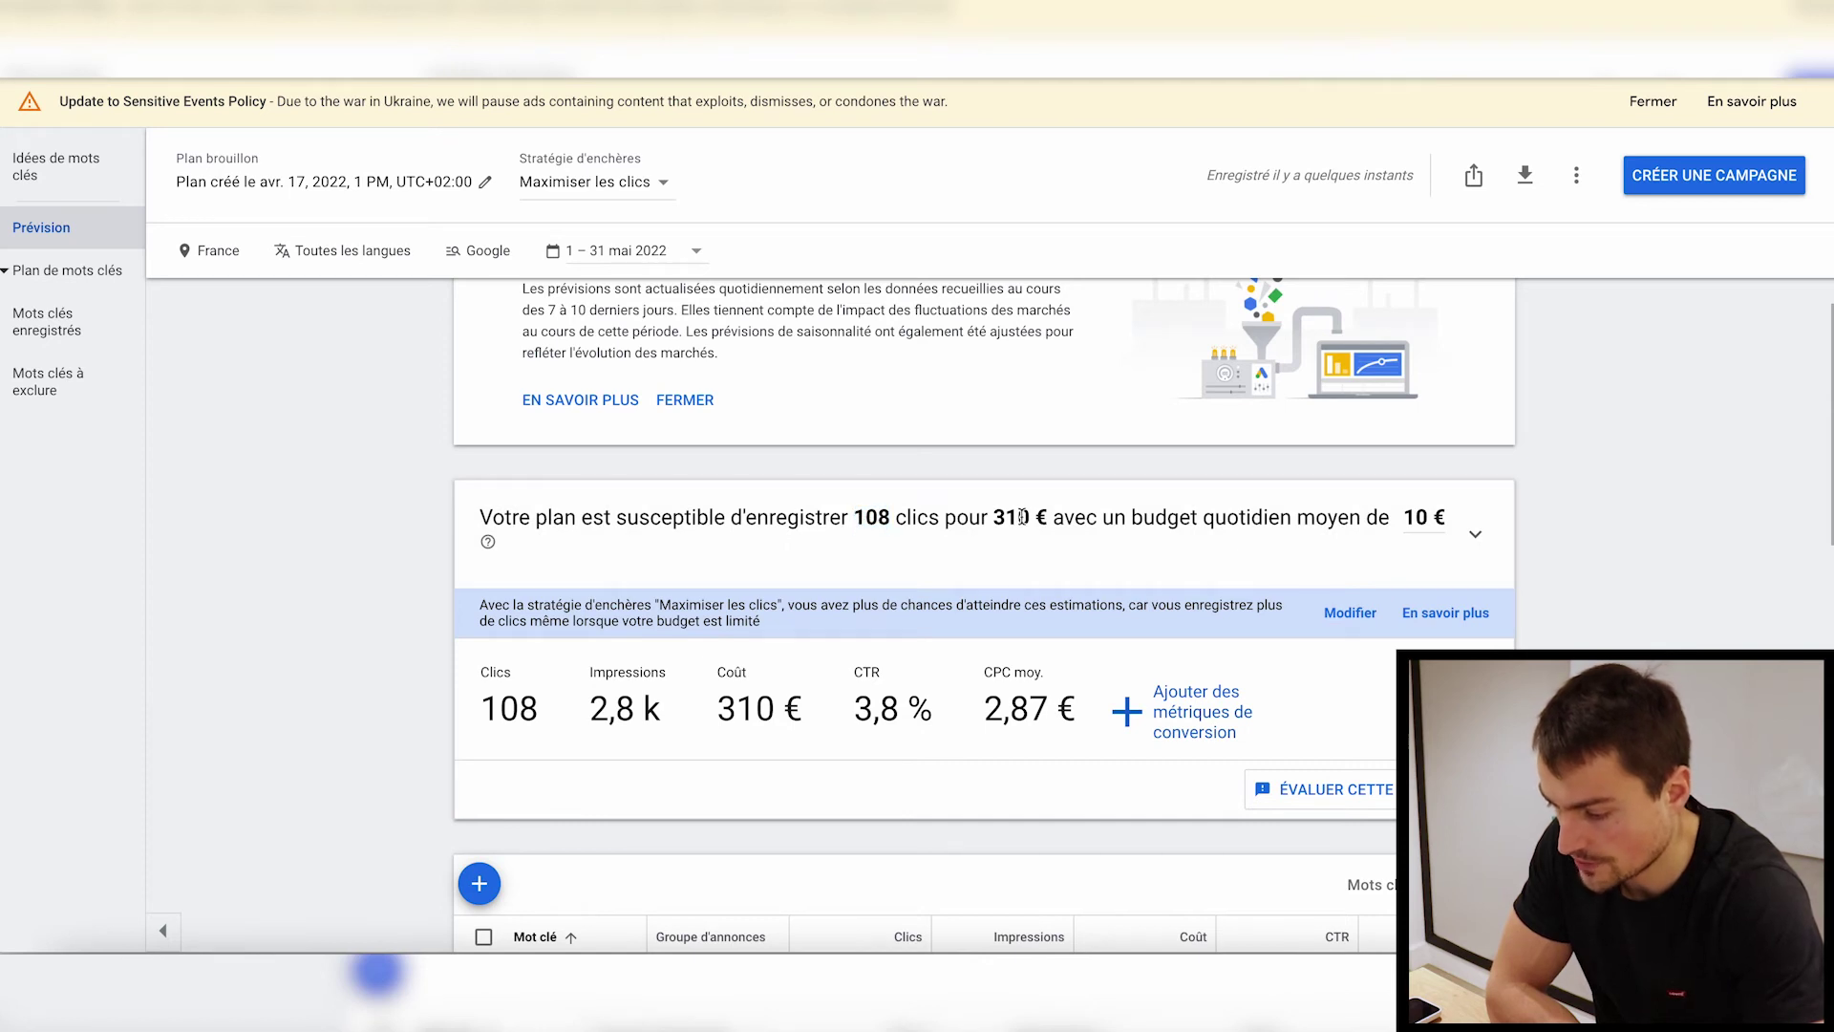
triple_click(1022, 517)
left_click(1022, 517)
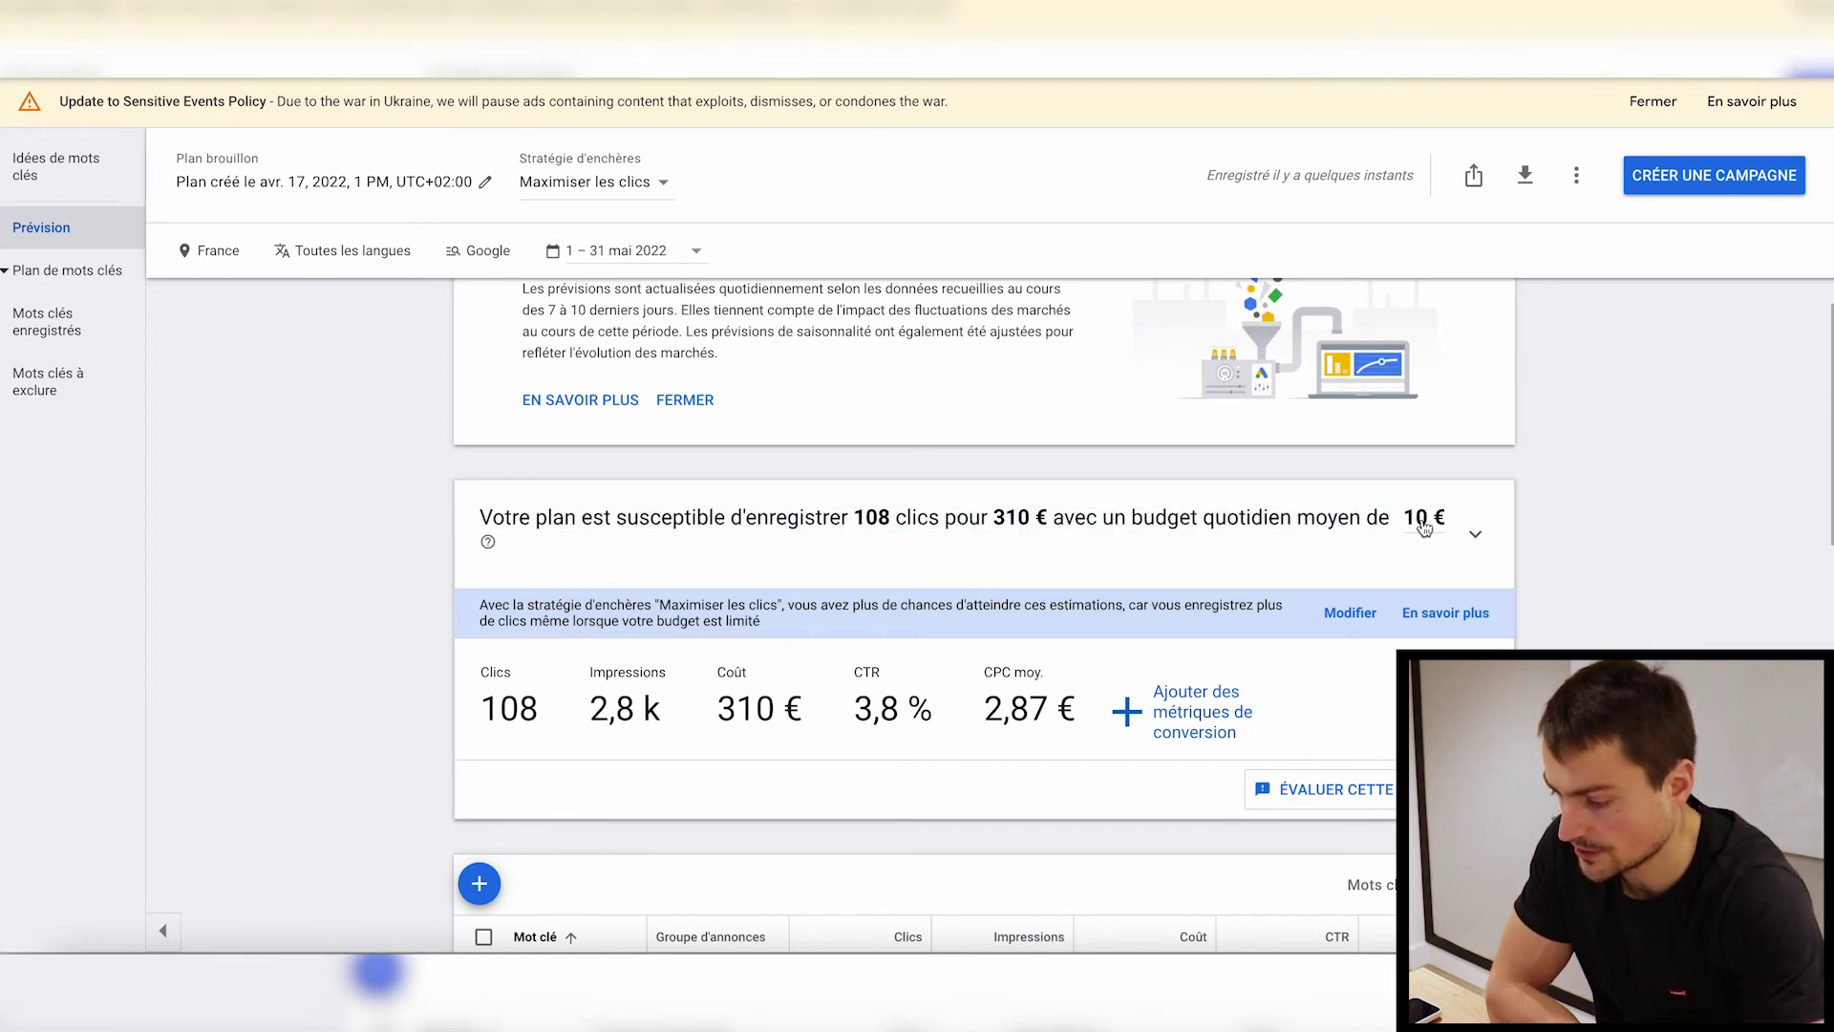
scroll(863, 554, "down", 1)
double_click(1002, 652)
scroll(695, 600, "down", 3)
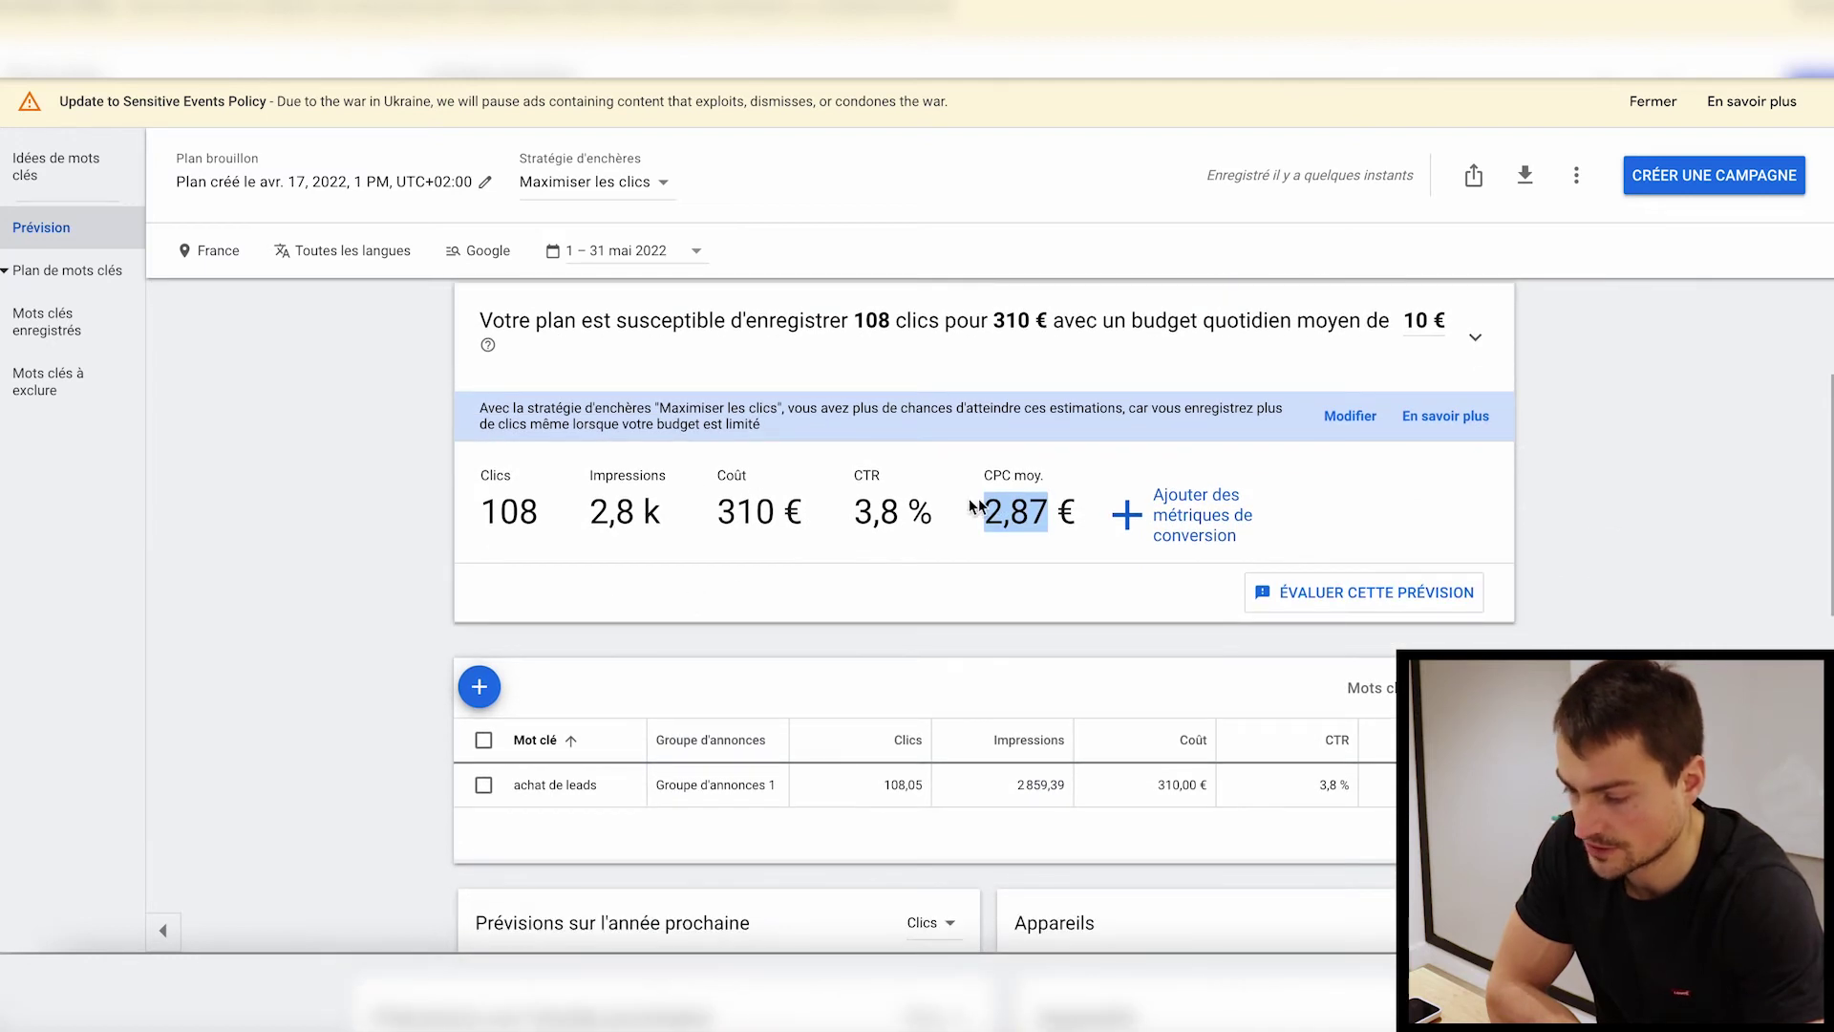
- Examine the CTR, cost and keyword details in the forecast for achat de leads
double_click(871, 514)
scroll(681, 559, "down", 3)
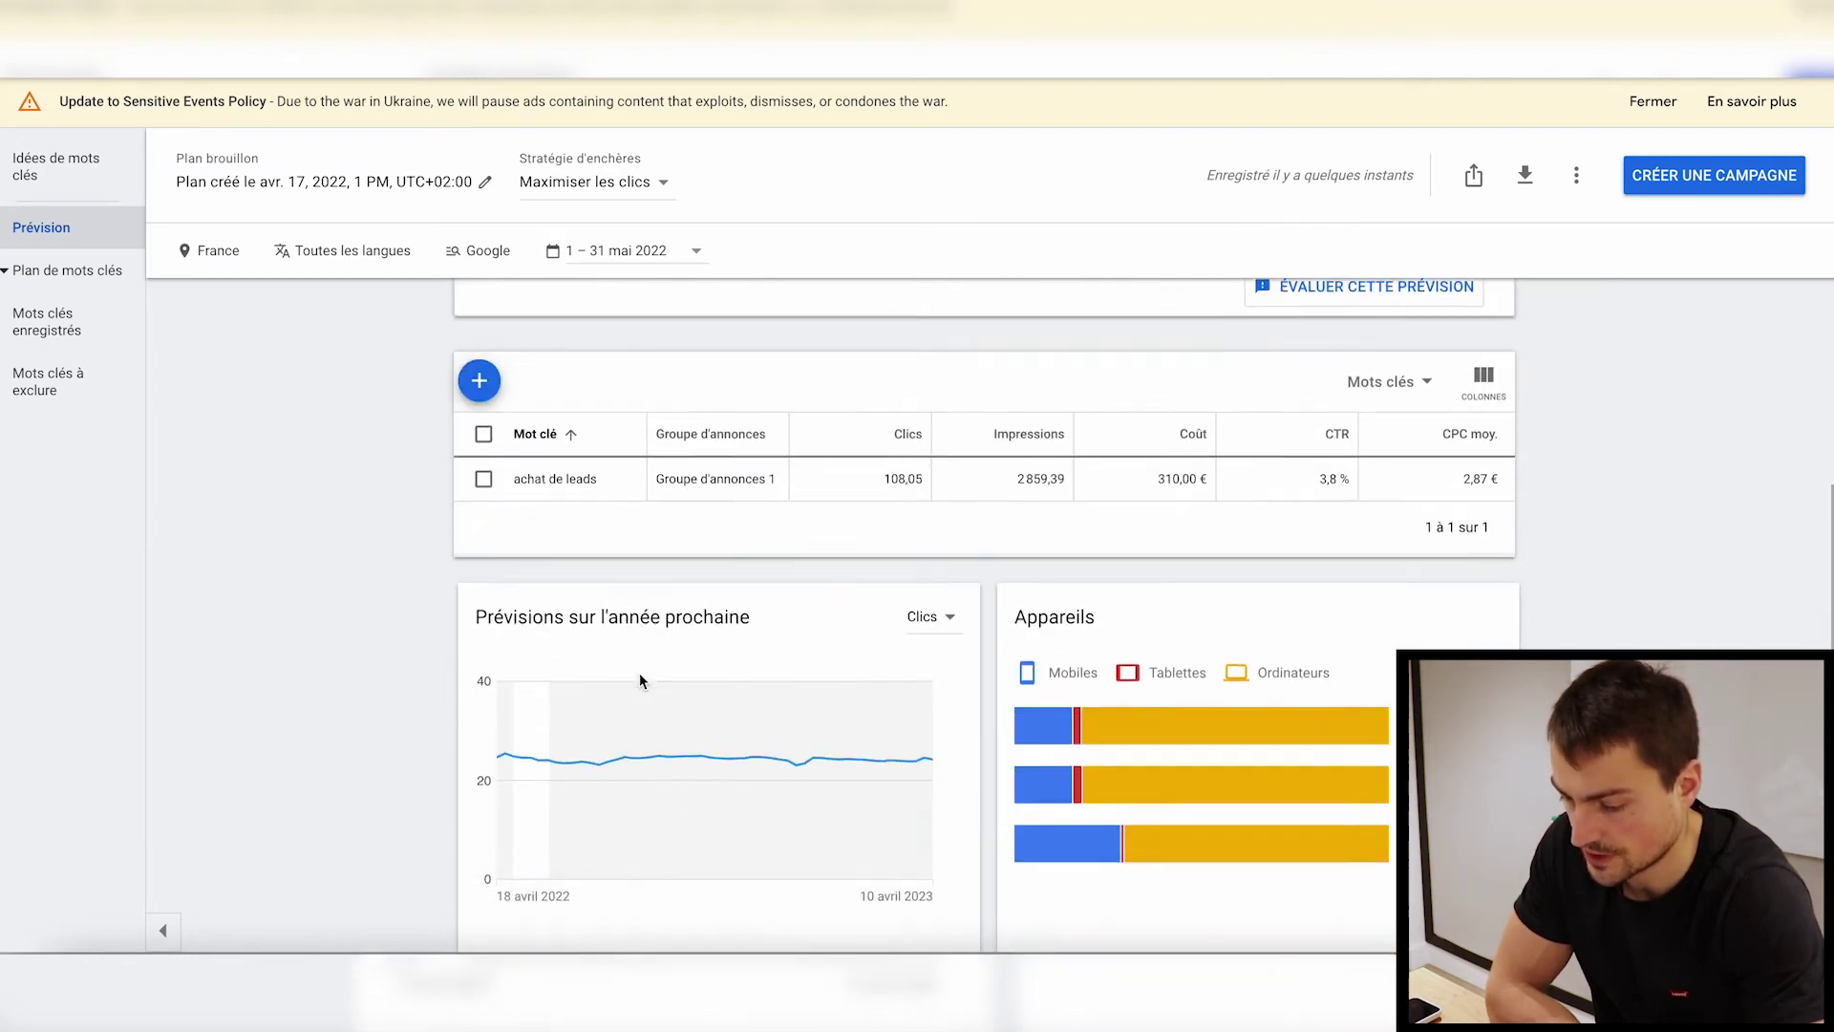
scroll(421, 533, "up", 4)
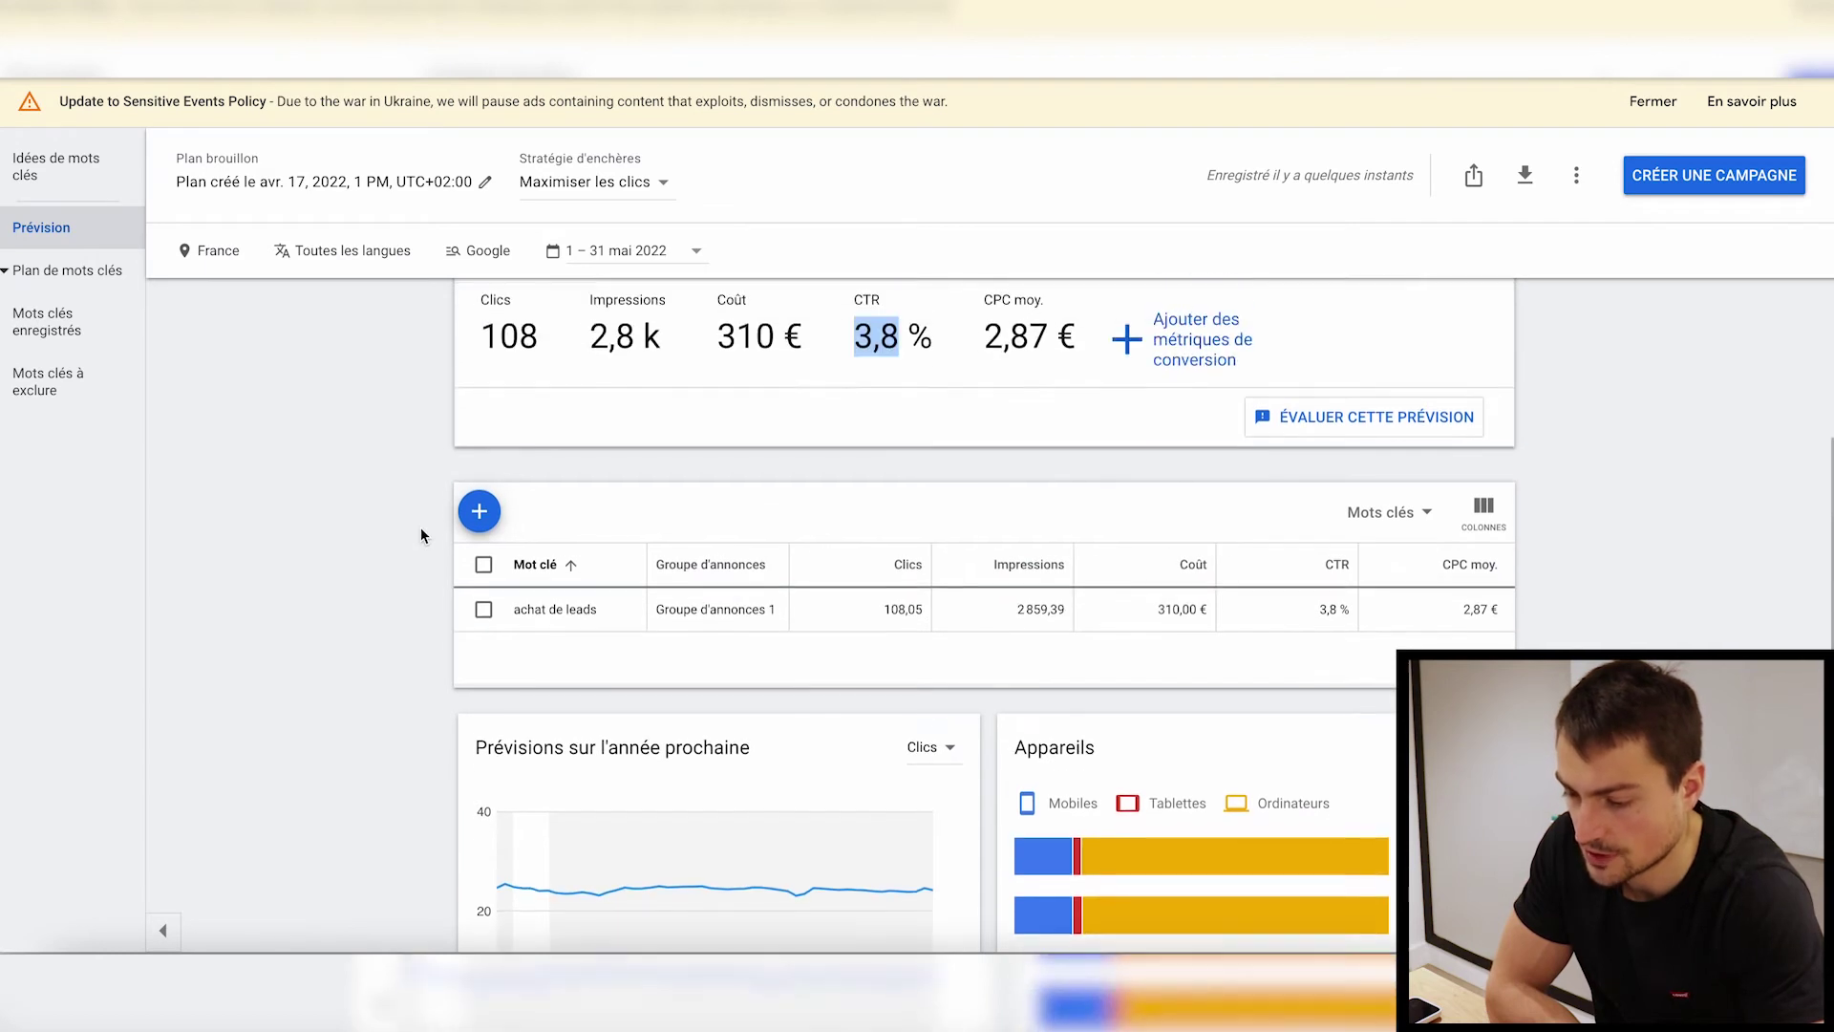
scroll(421, 527, "down", 10)
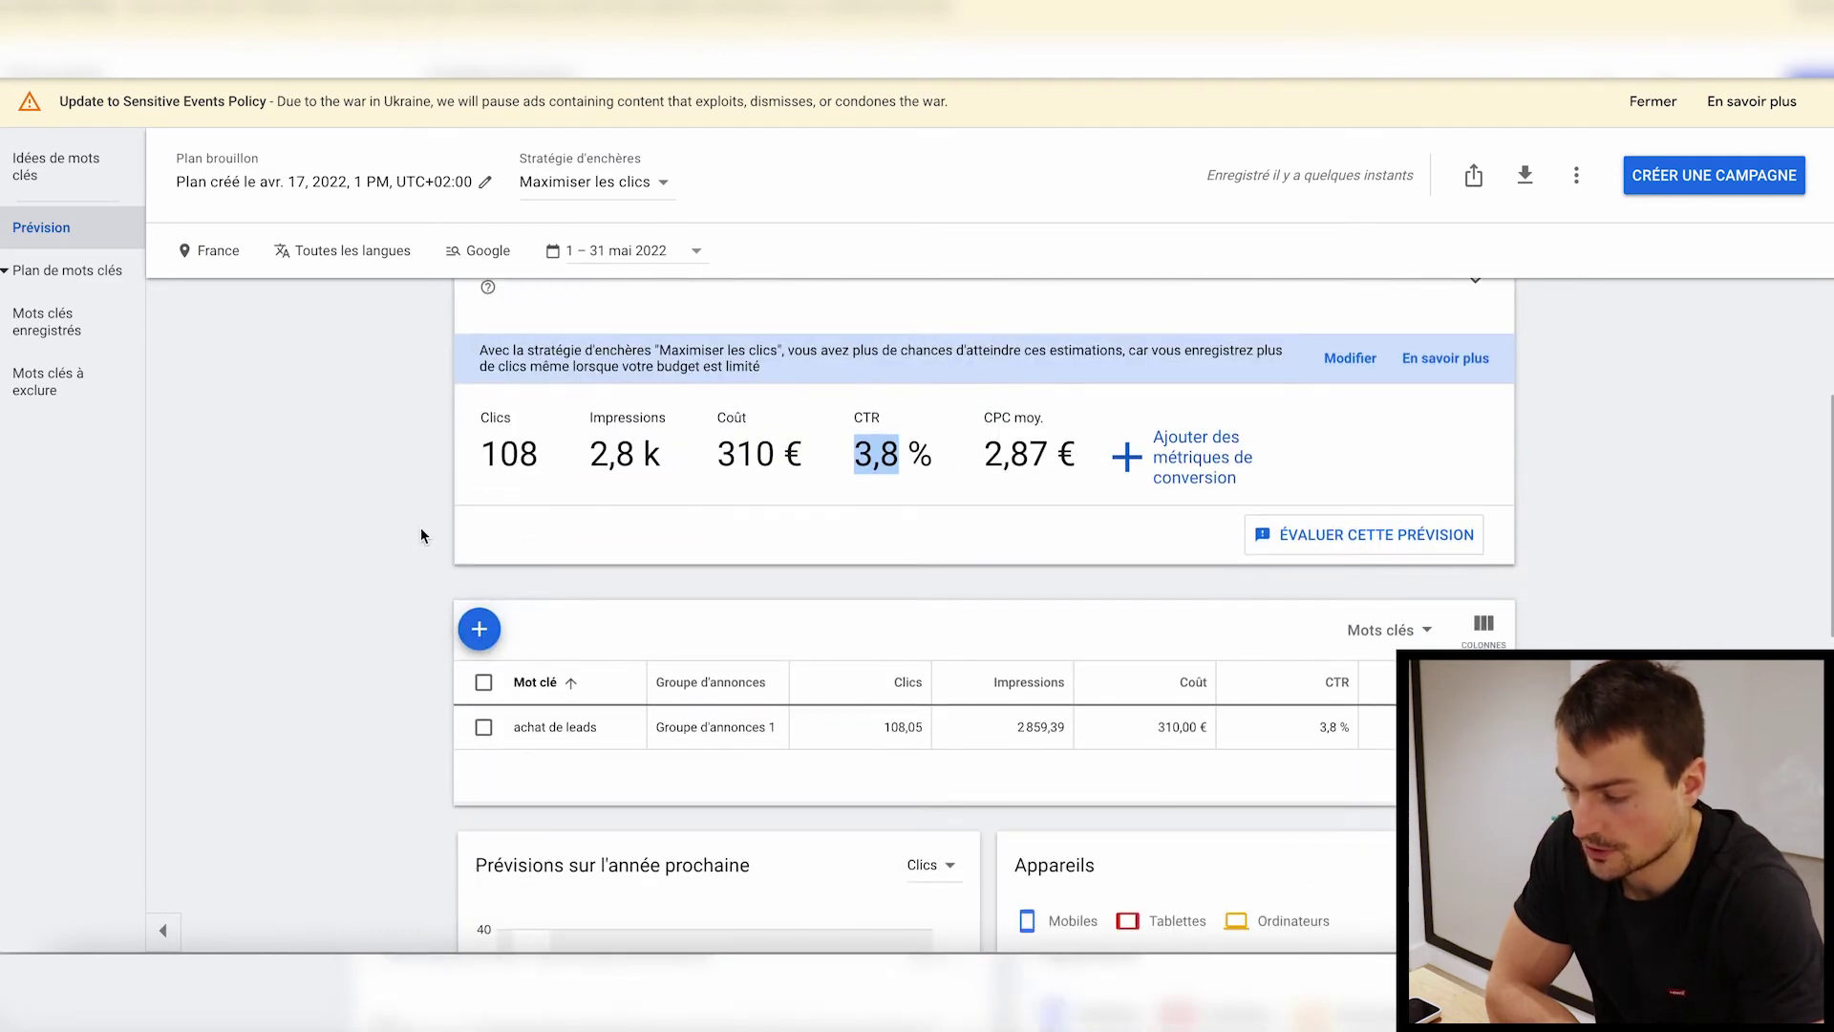
scroll(358, 491, "up", 12)
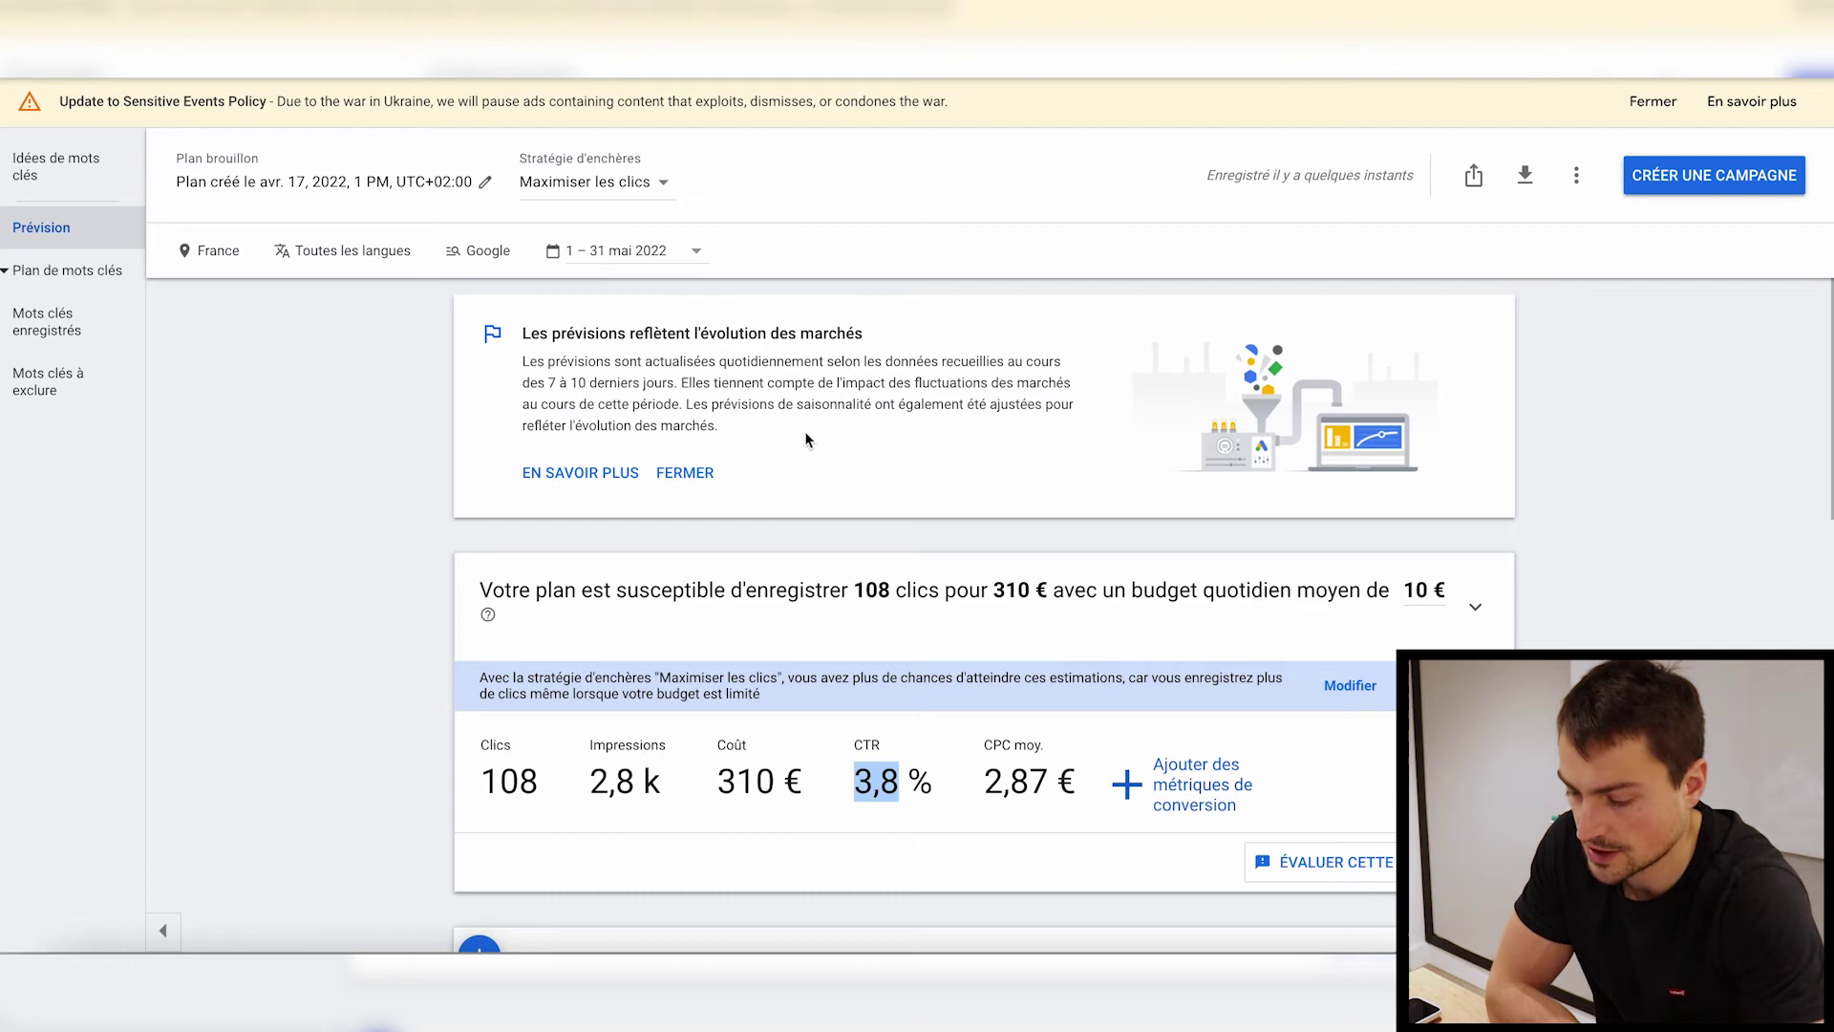
double_click(756, 781)
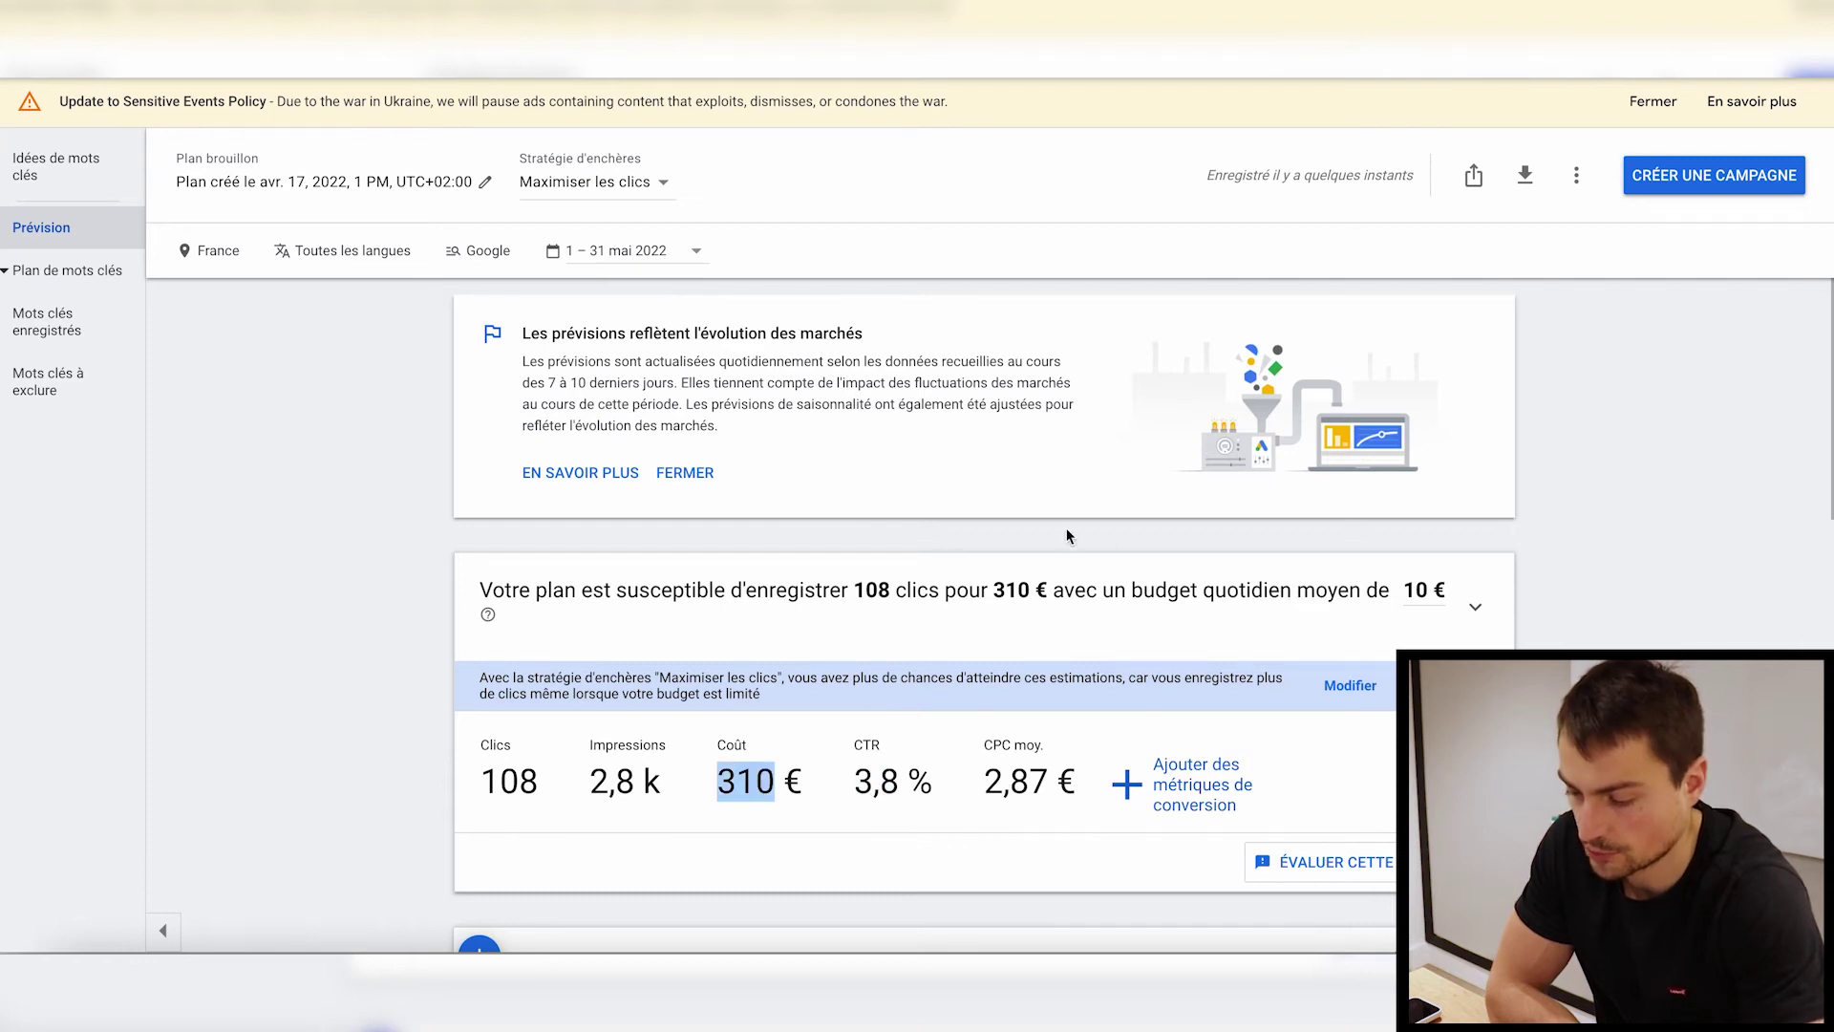
- Set the forecast's average daily budget to 50 €
left_click(1426, 593)
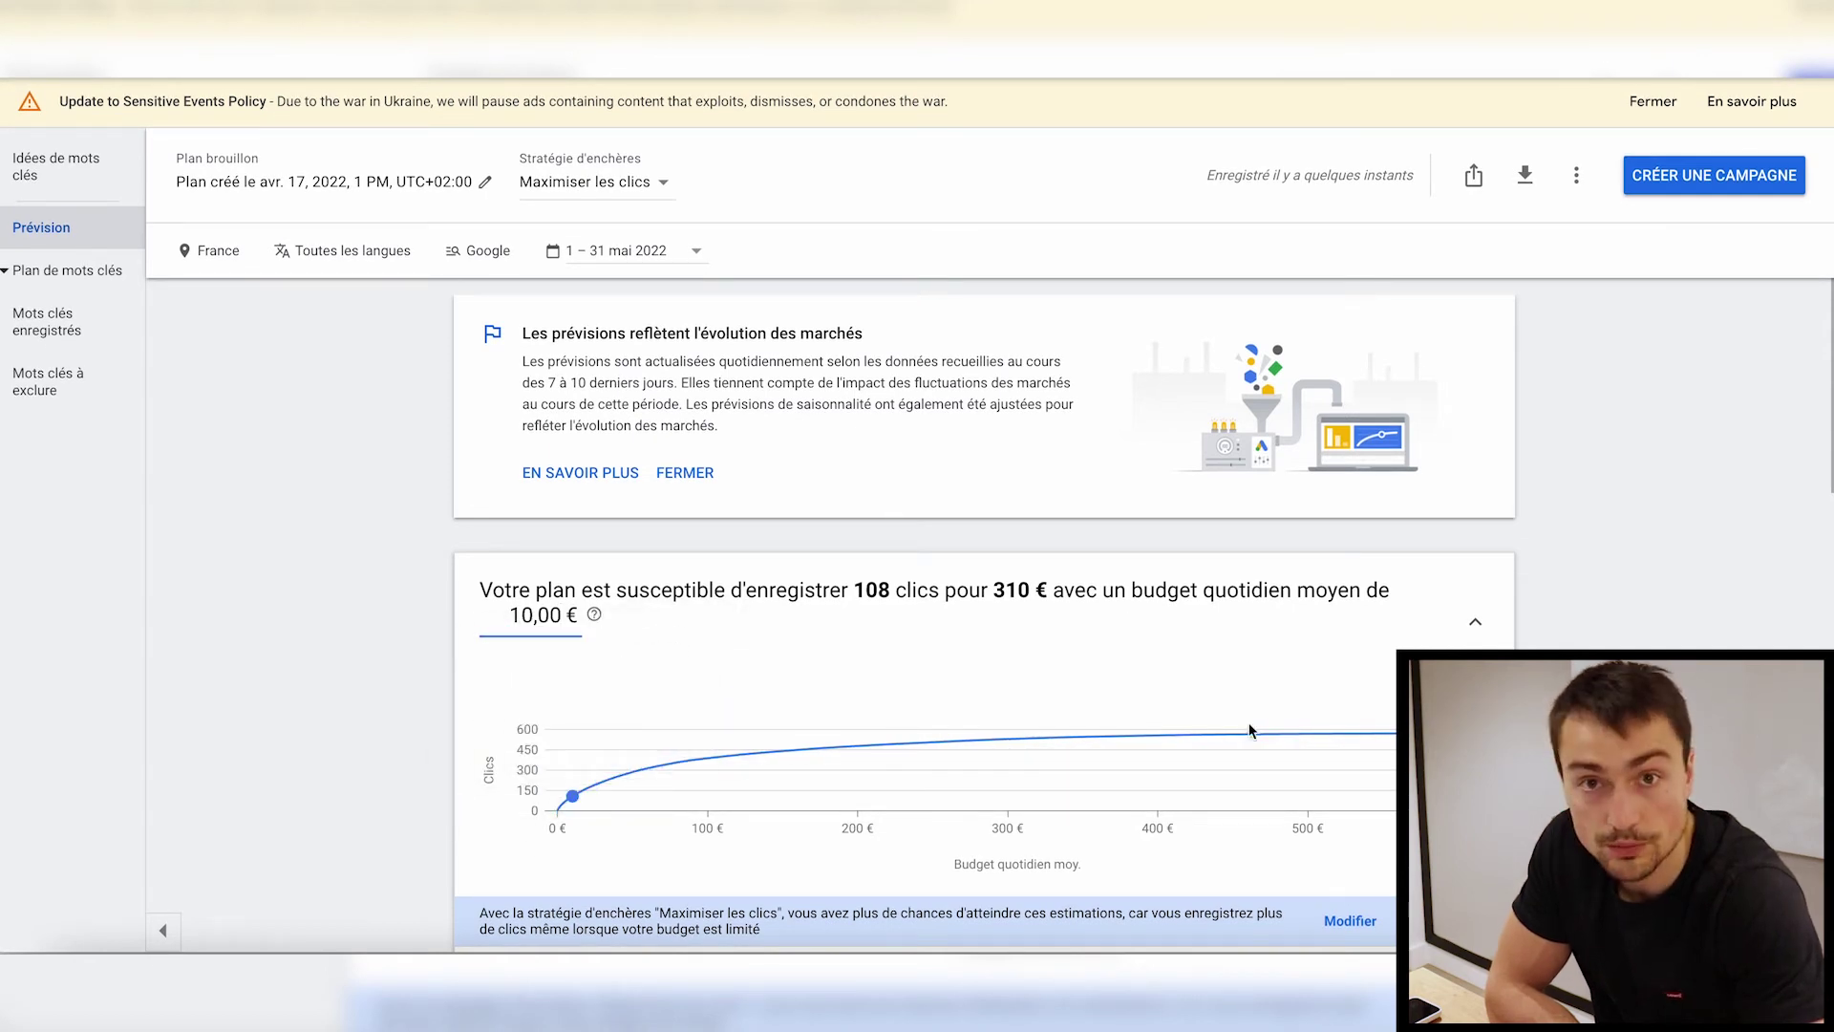
scroll(1251, 731, "down", 2)
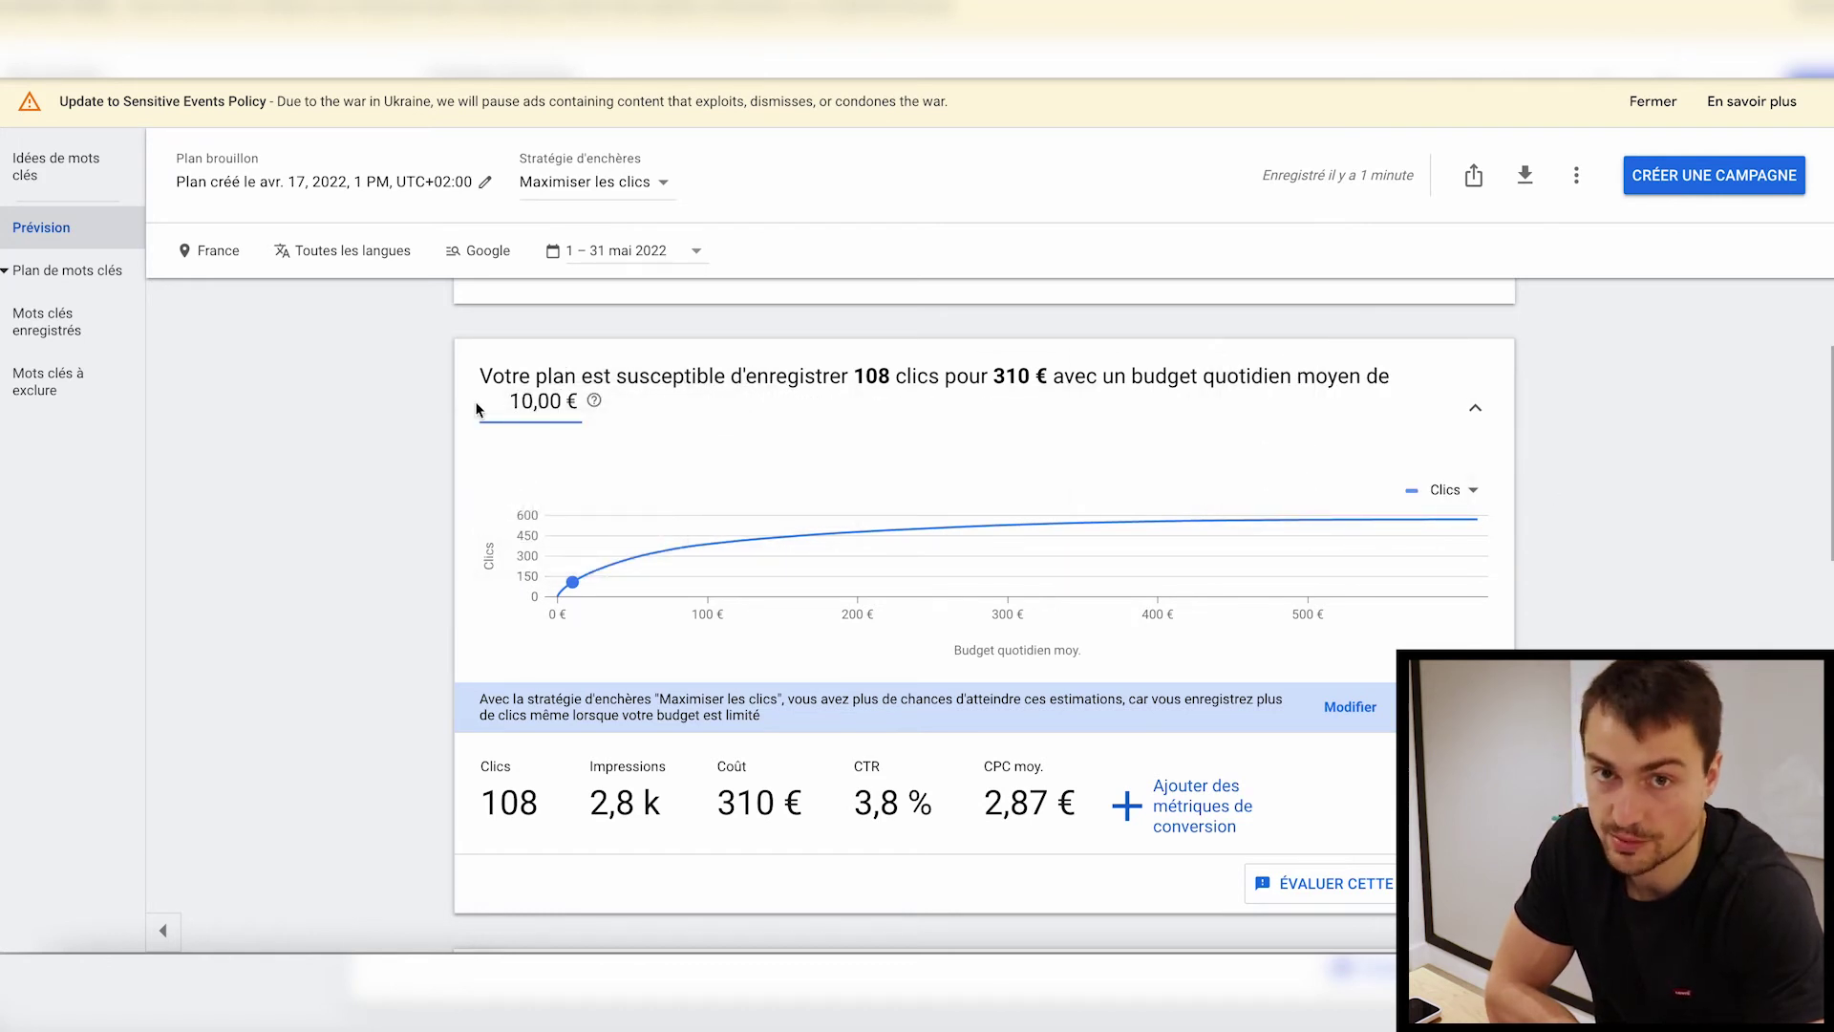
double_click(539, 405)
type("5")
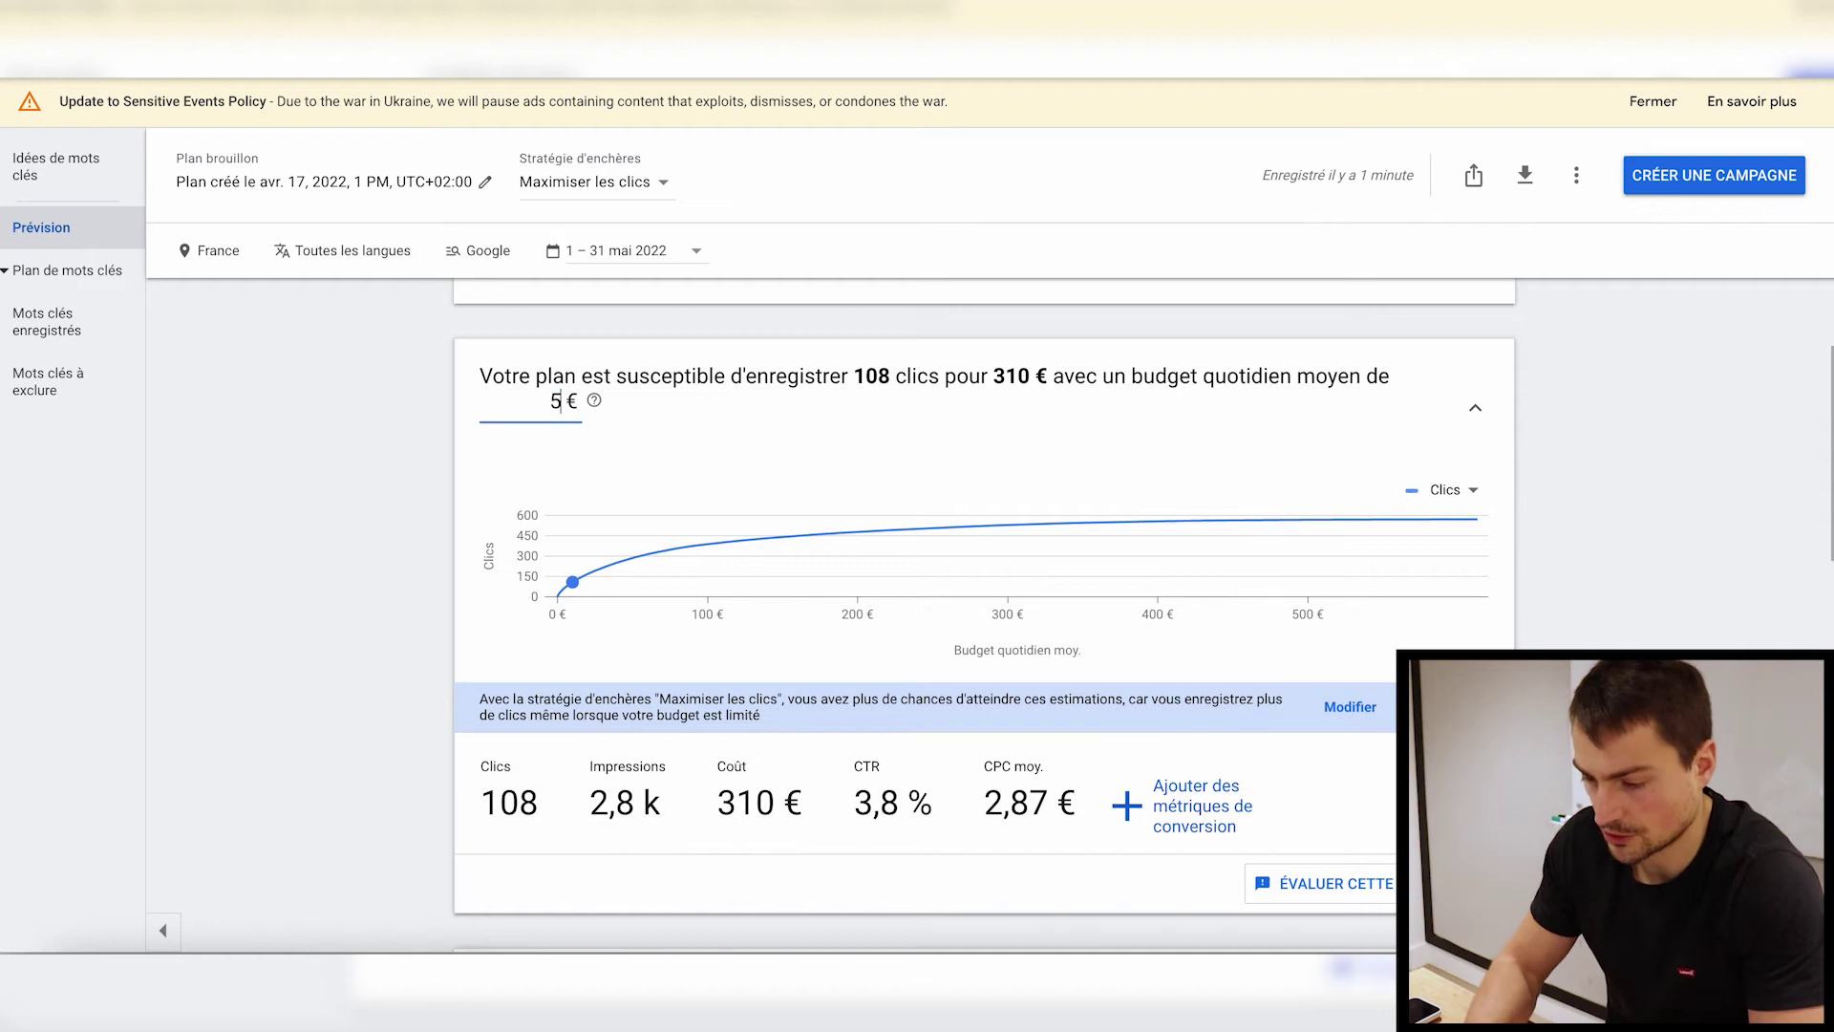
type("0")
key("Return")
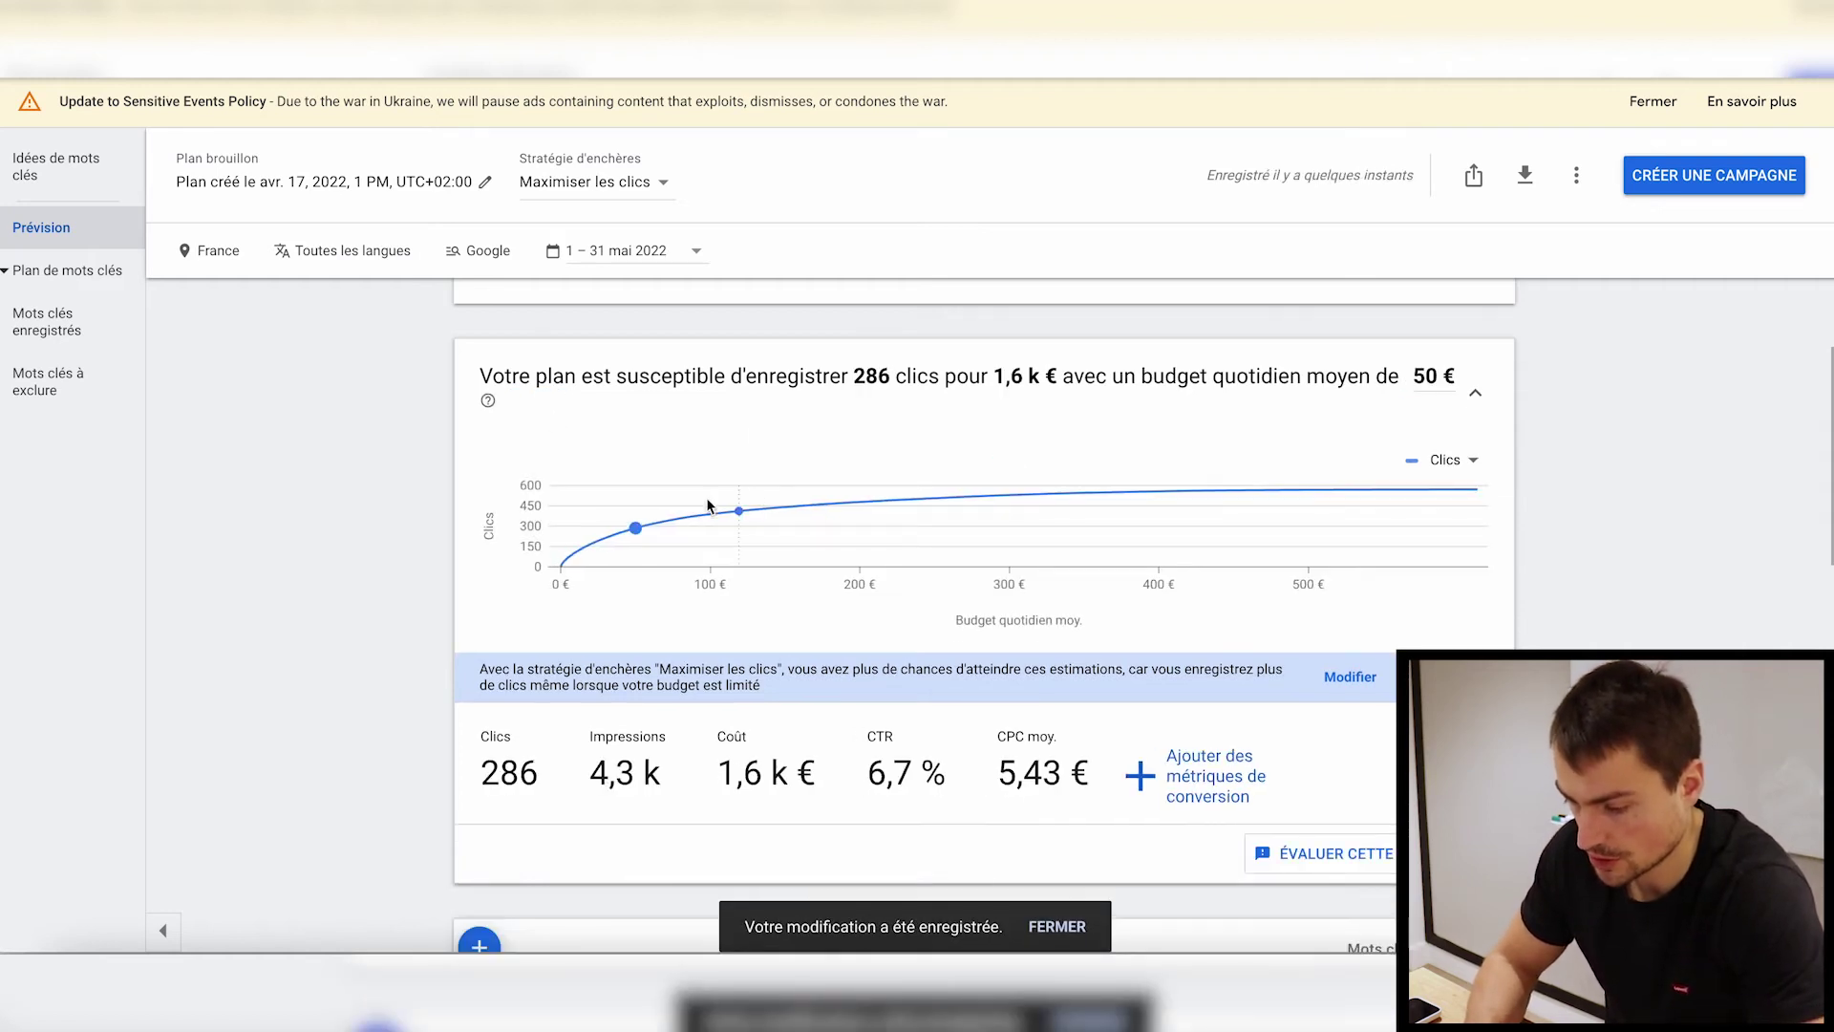
- Examine the updated clicks, impressions, cost and average CPC forecast for achat de leads at the 50 € daily budget
scroll(822, 409, "up", 1)
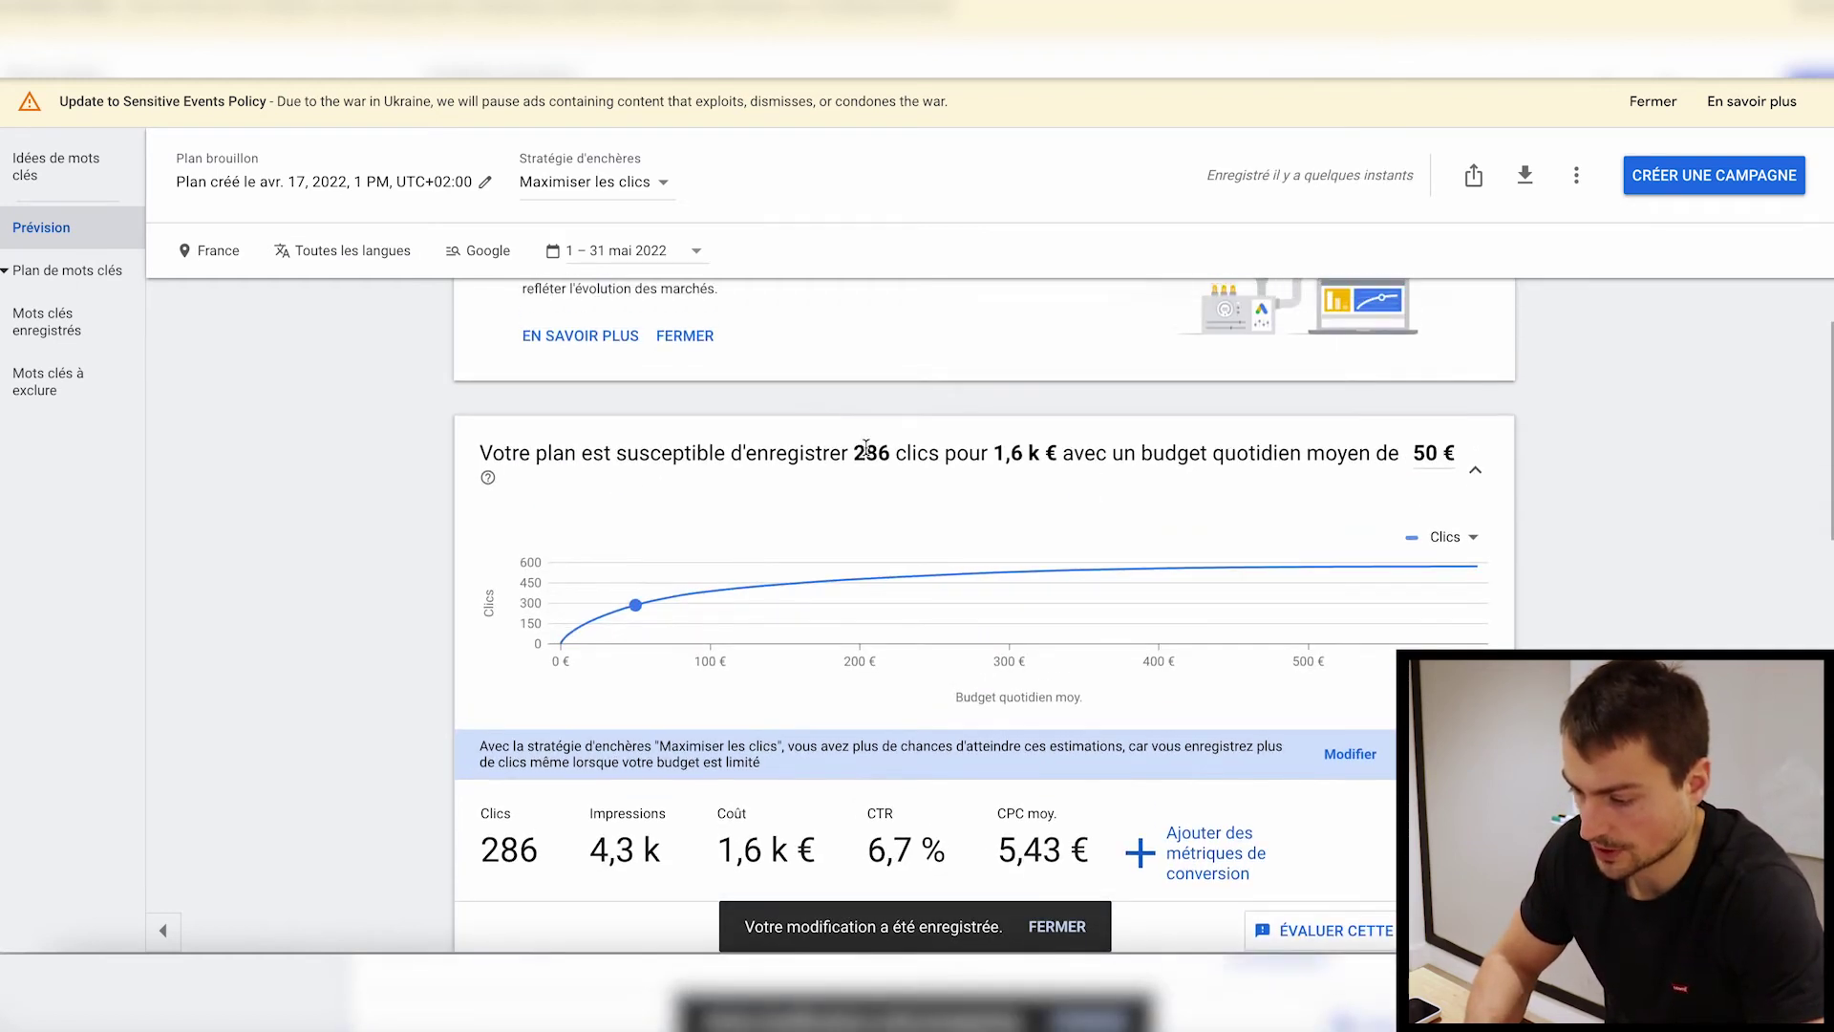
scroll(777, 490, "up", 2)
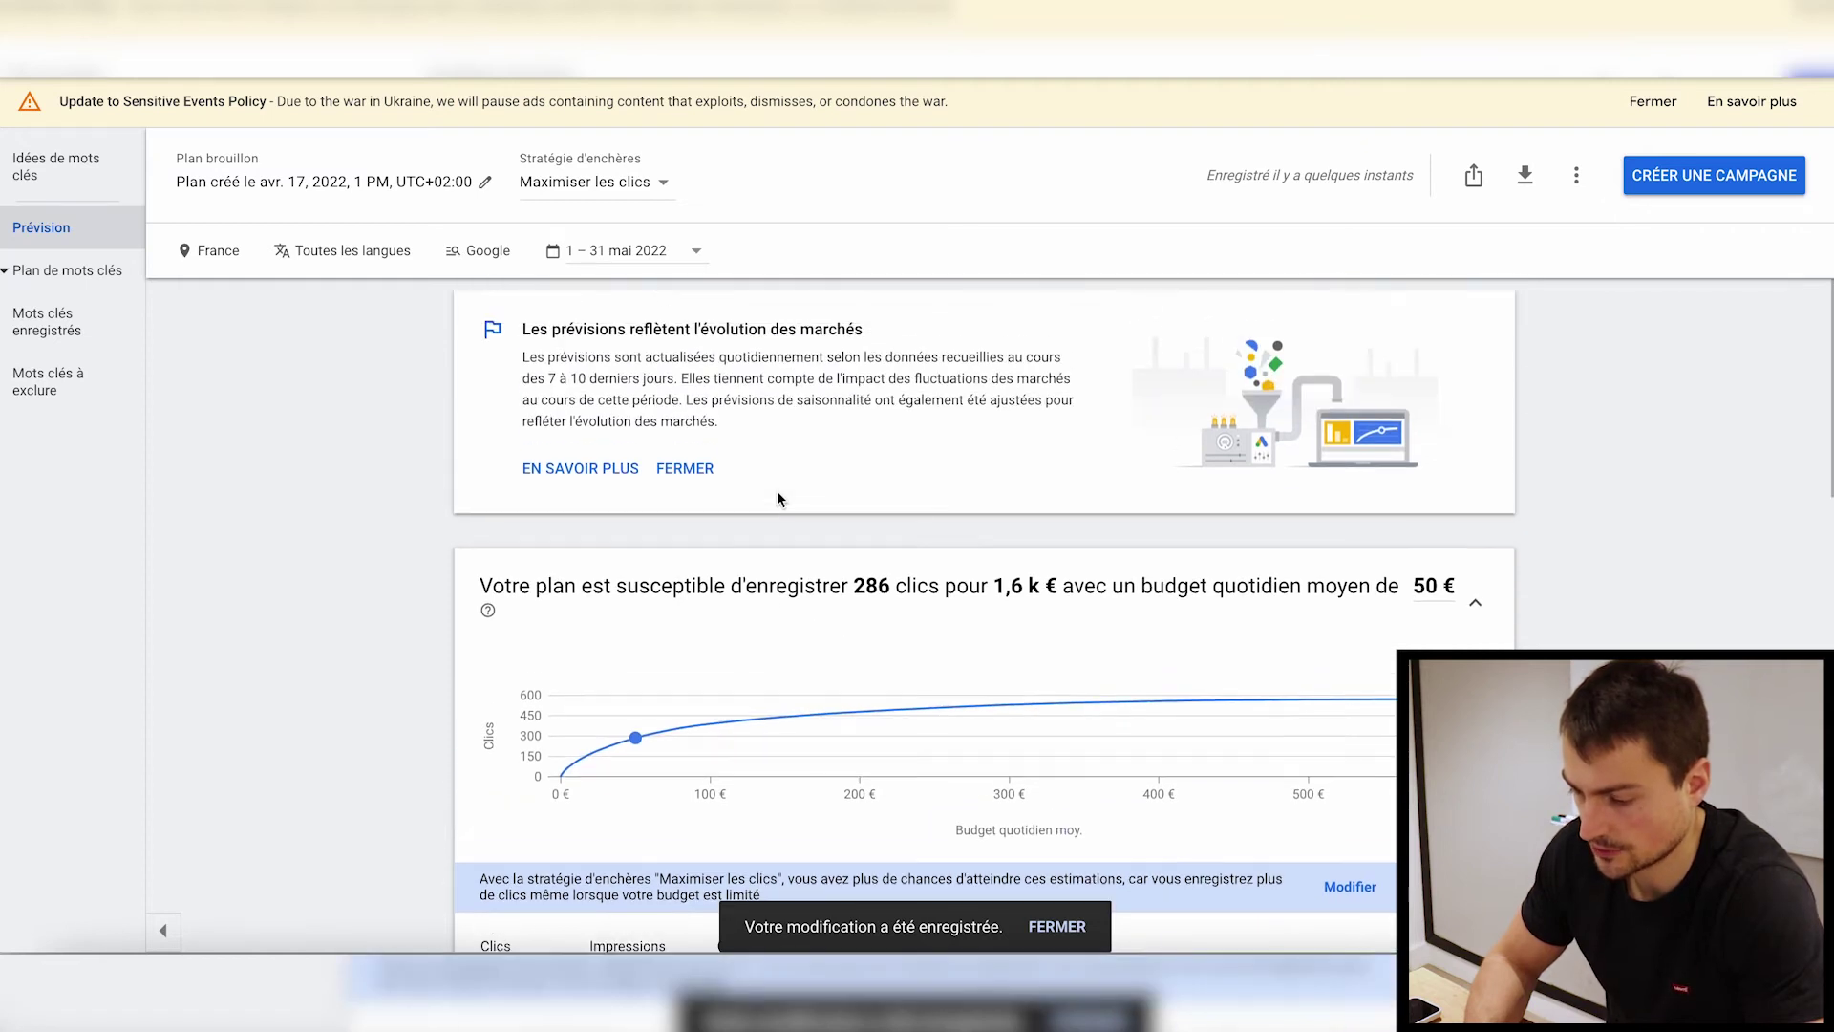
scroll(777, 490, "down", 5)
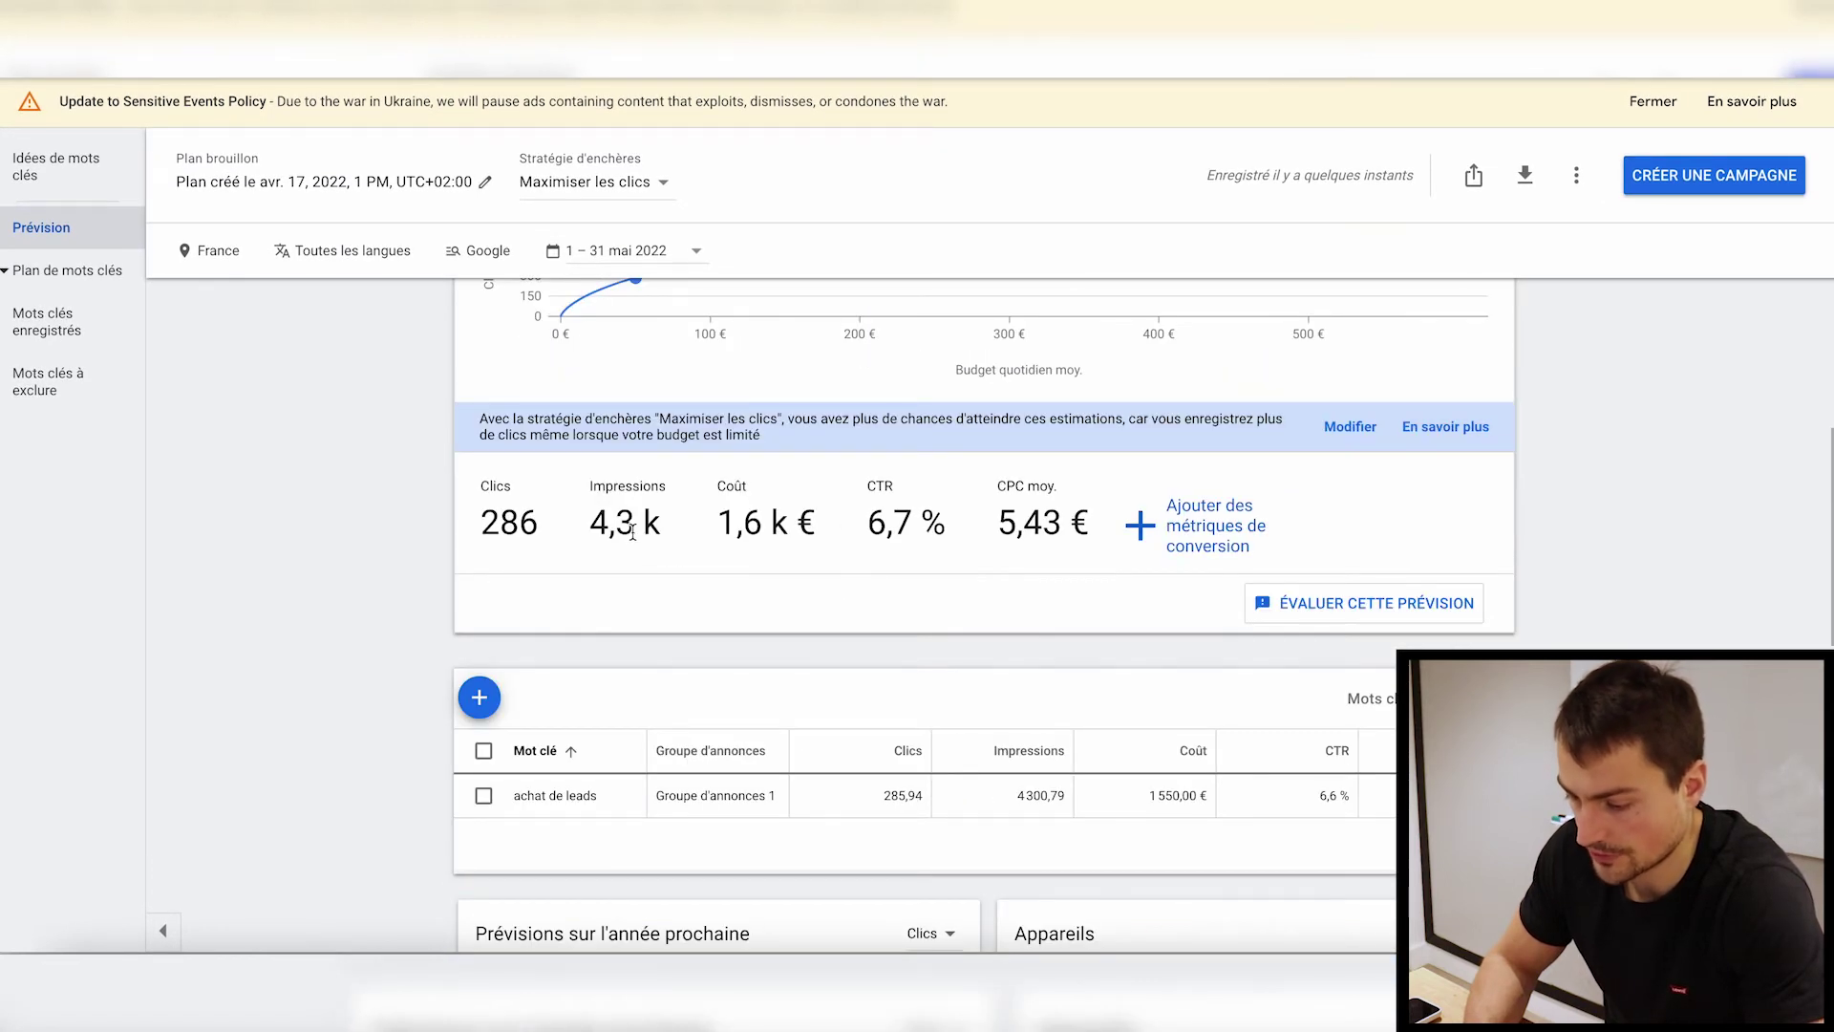
scroll(633, 531, "down", 4)
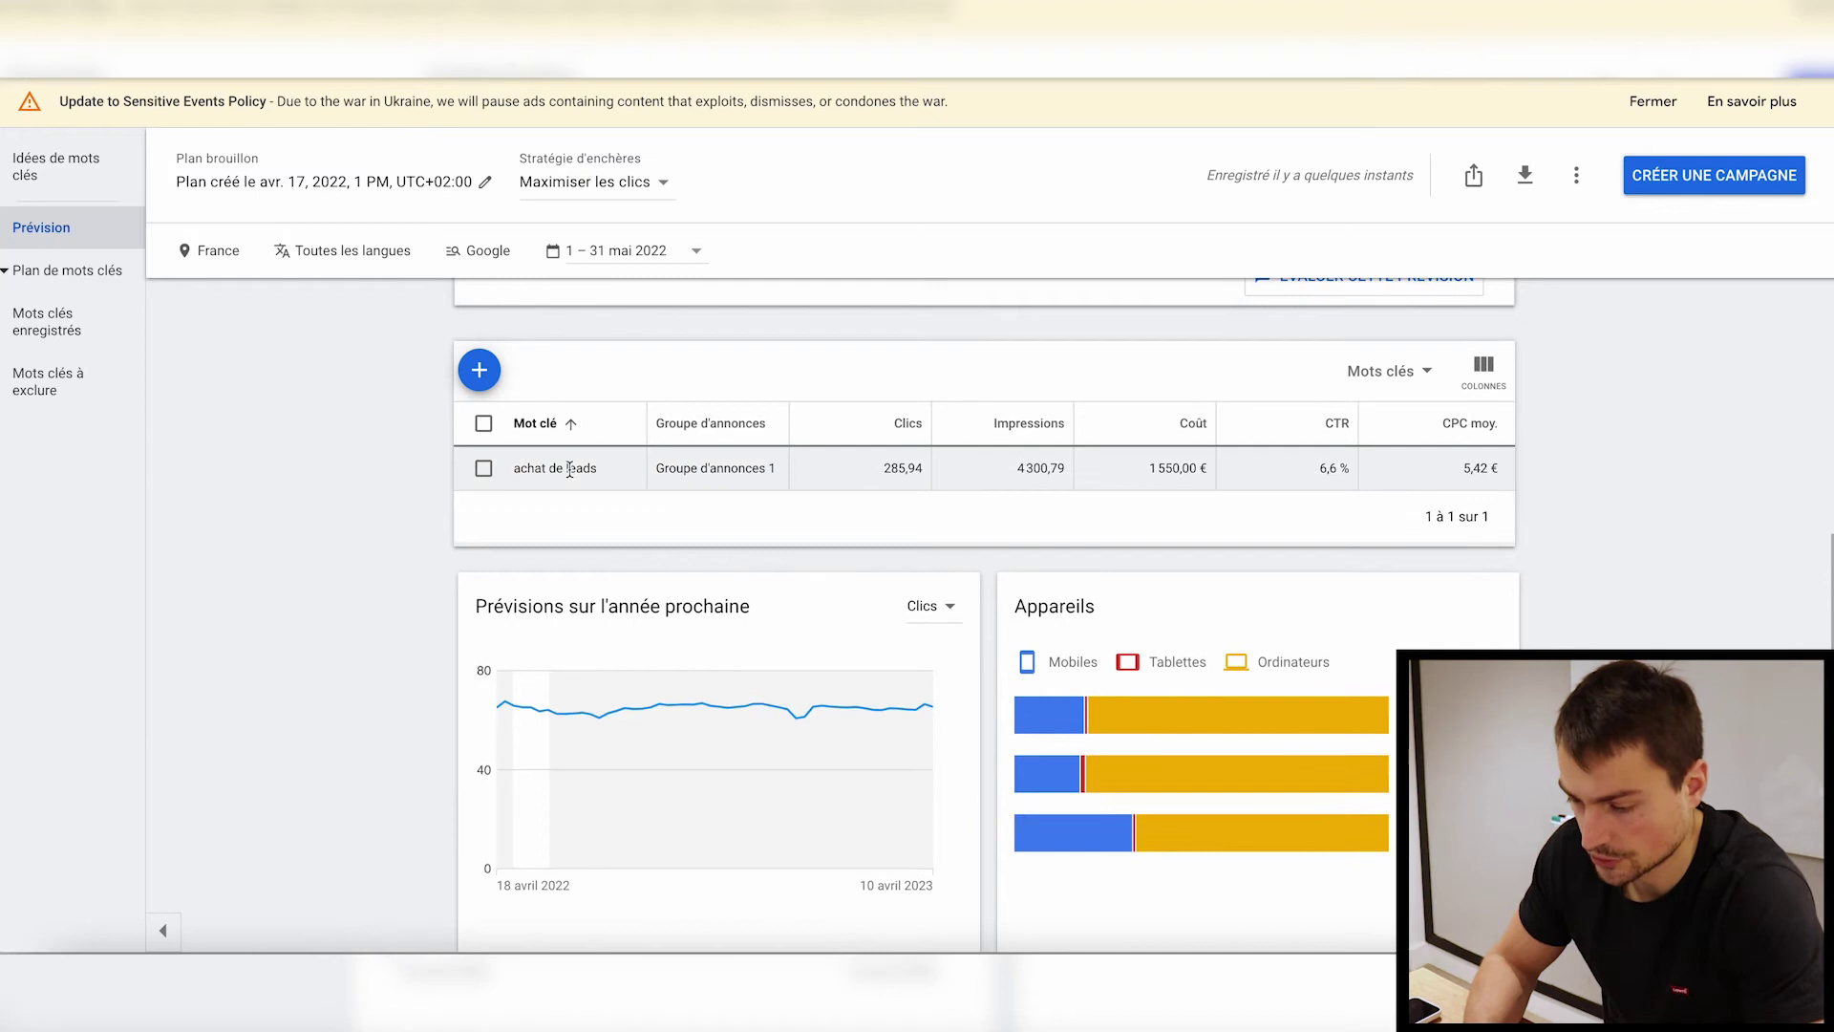
scroll(569, 468, "up", 10)
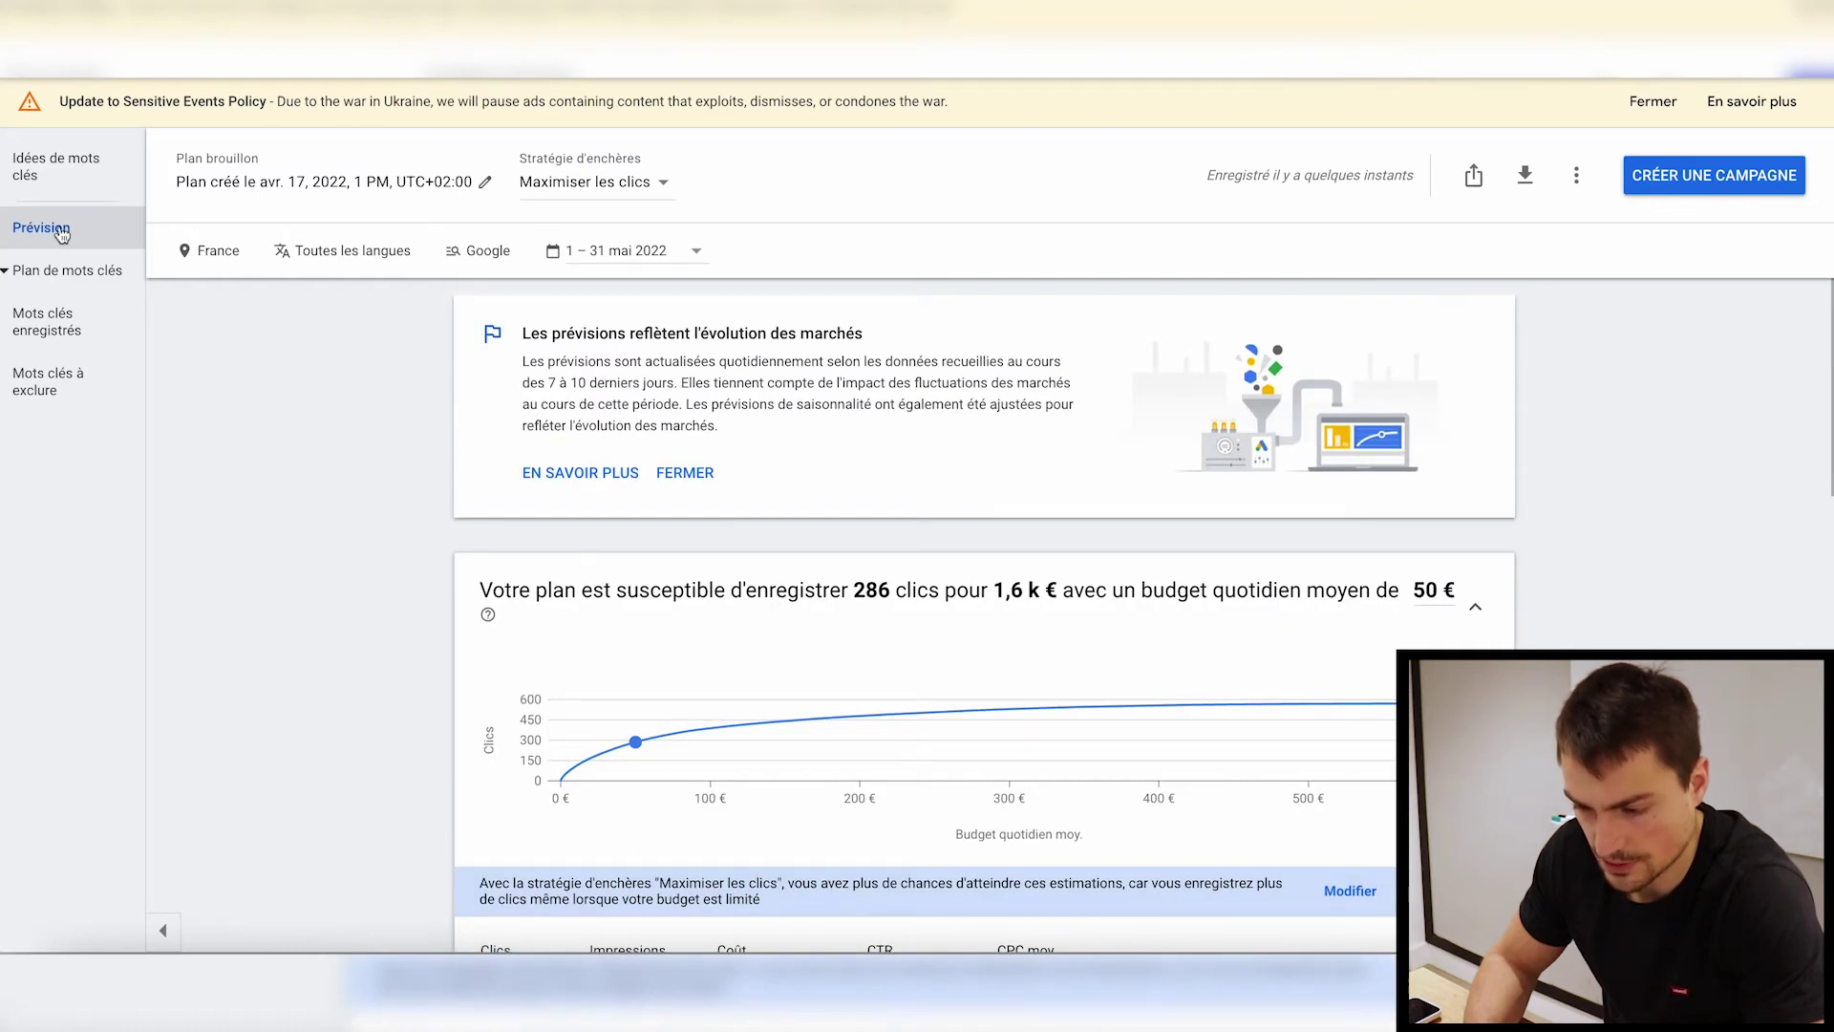
scroll(615, 316, "down", 1)
scroll(426, 254, "up", 1)
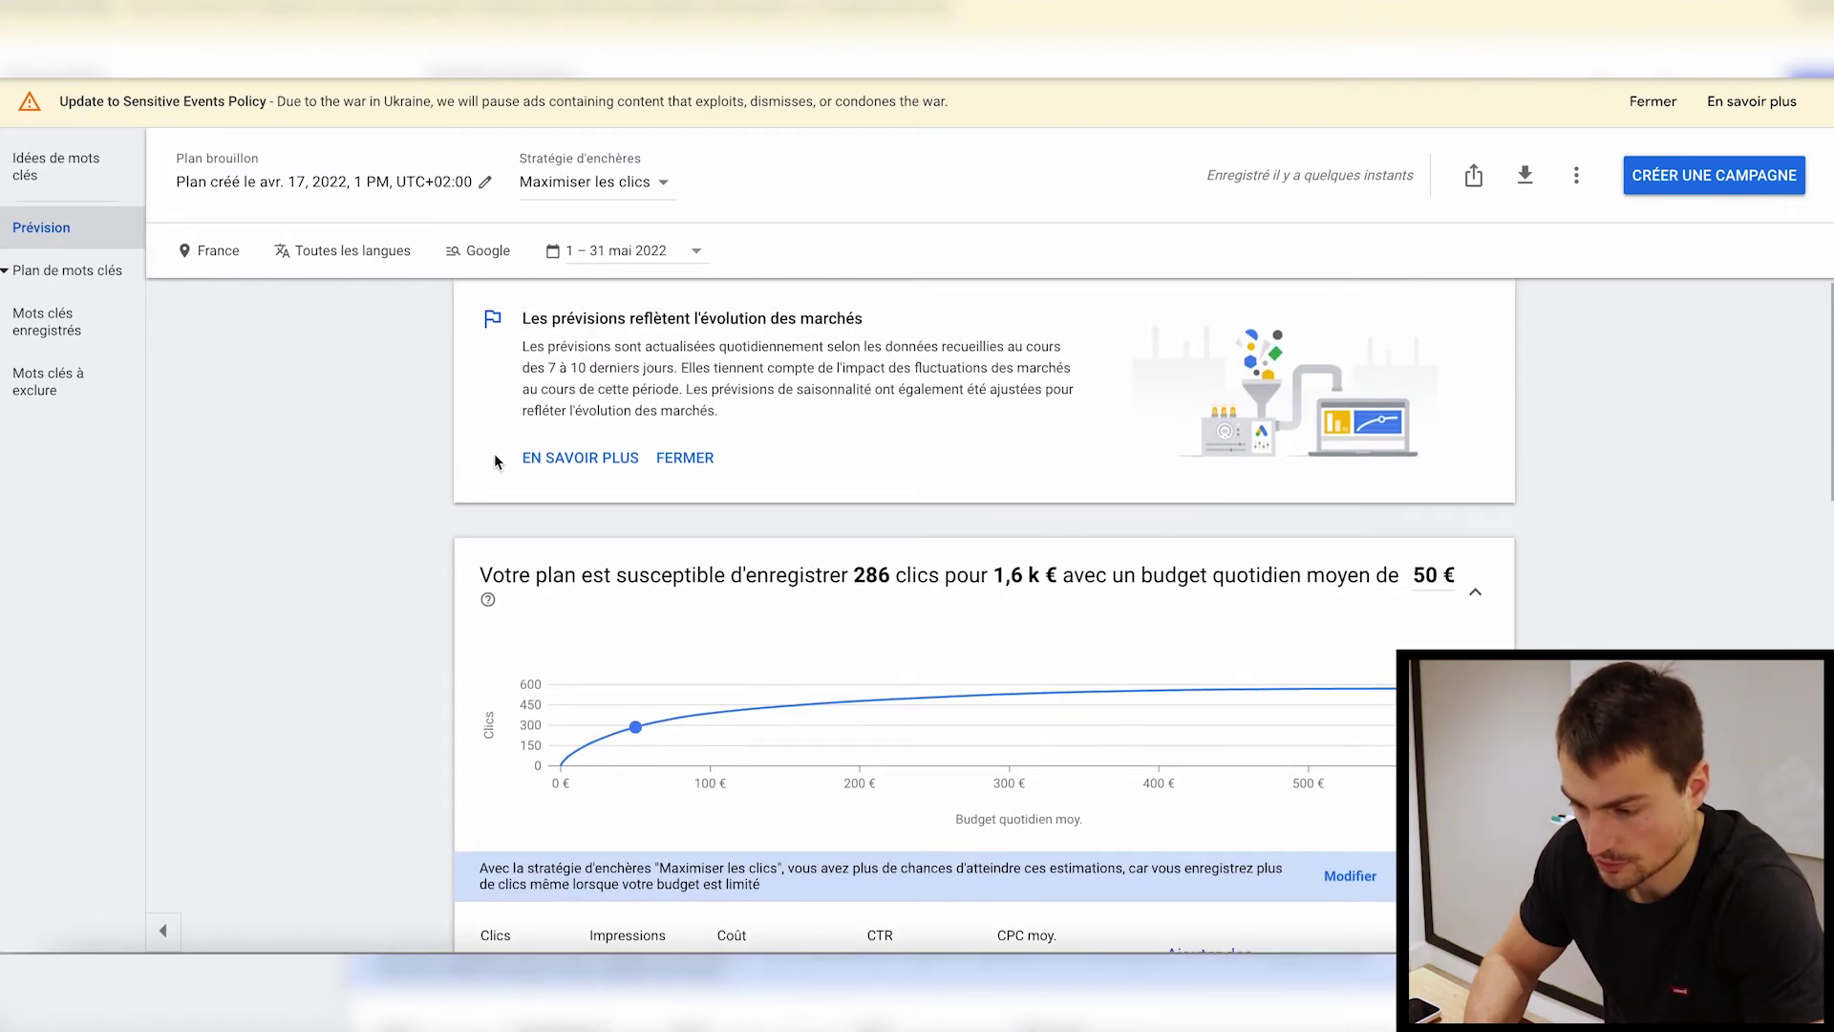
scroll(495, 453, "down", 10)
scroll(478, 727, "up", 8)
scroll(586, 776, "down", 2)
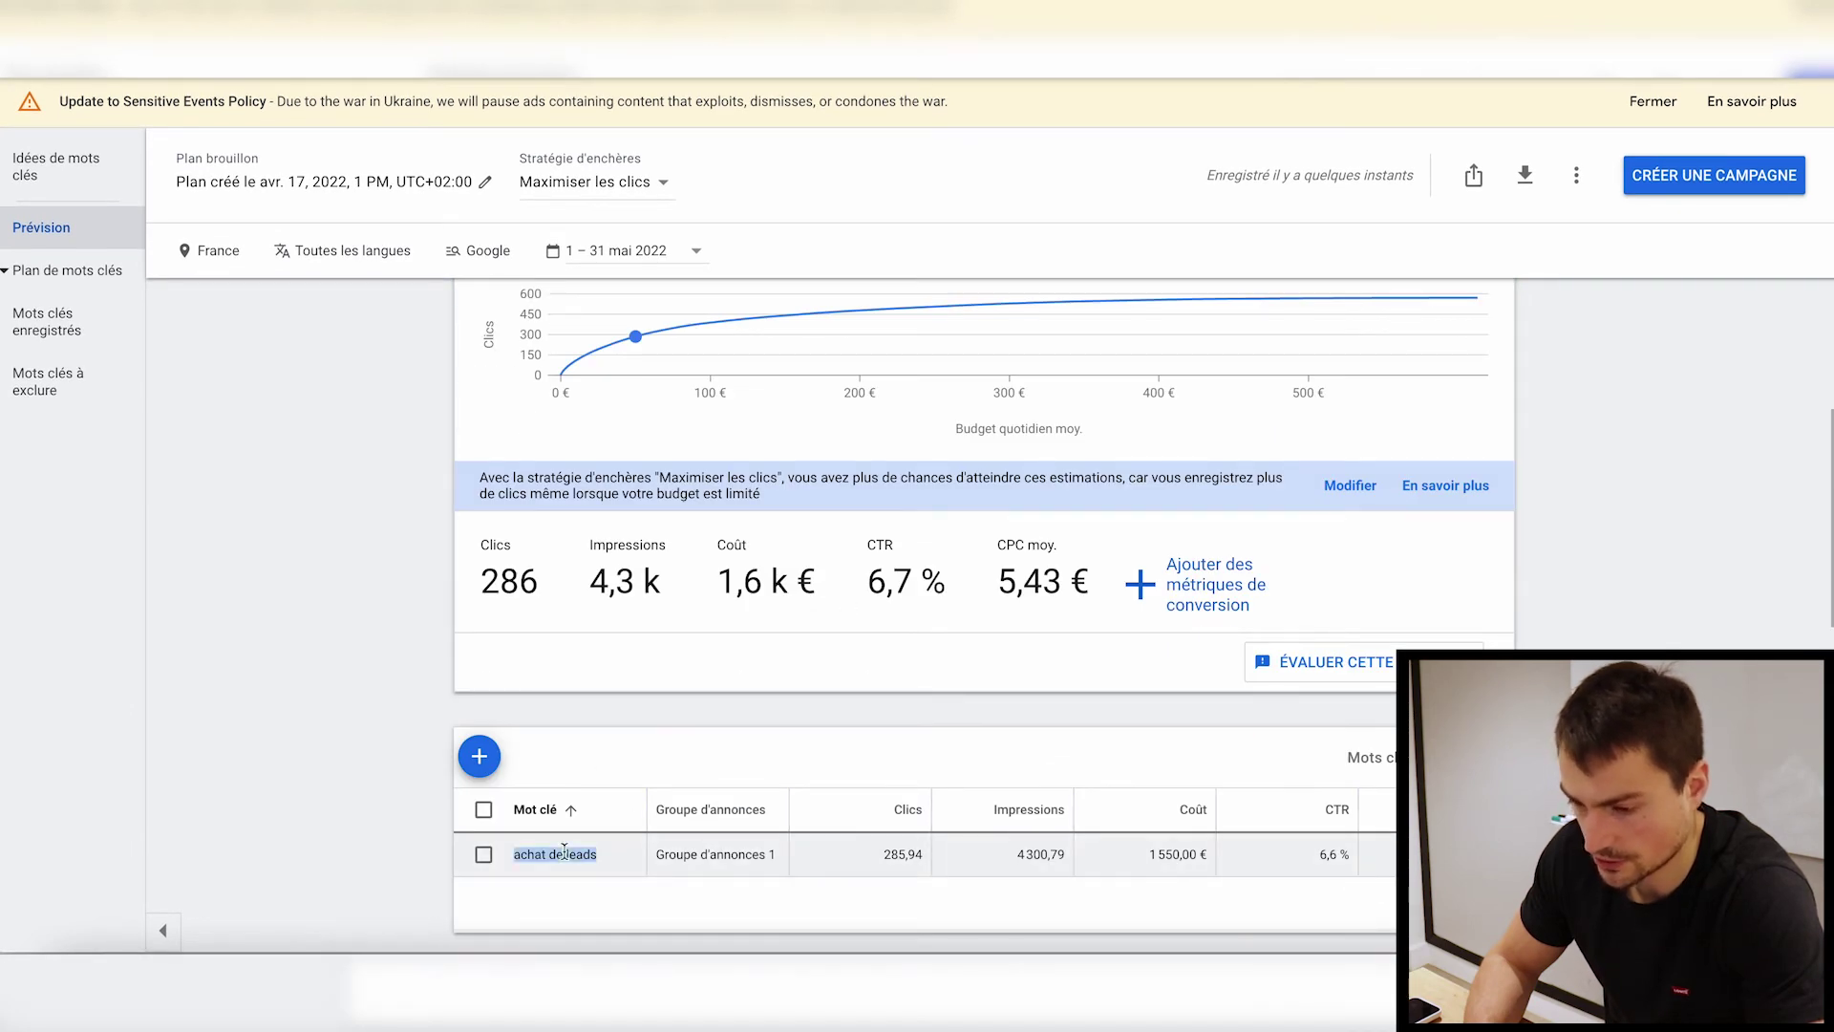
left_click(5, 197)
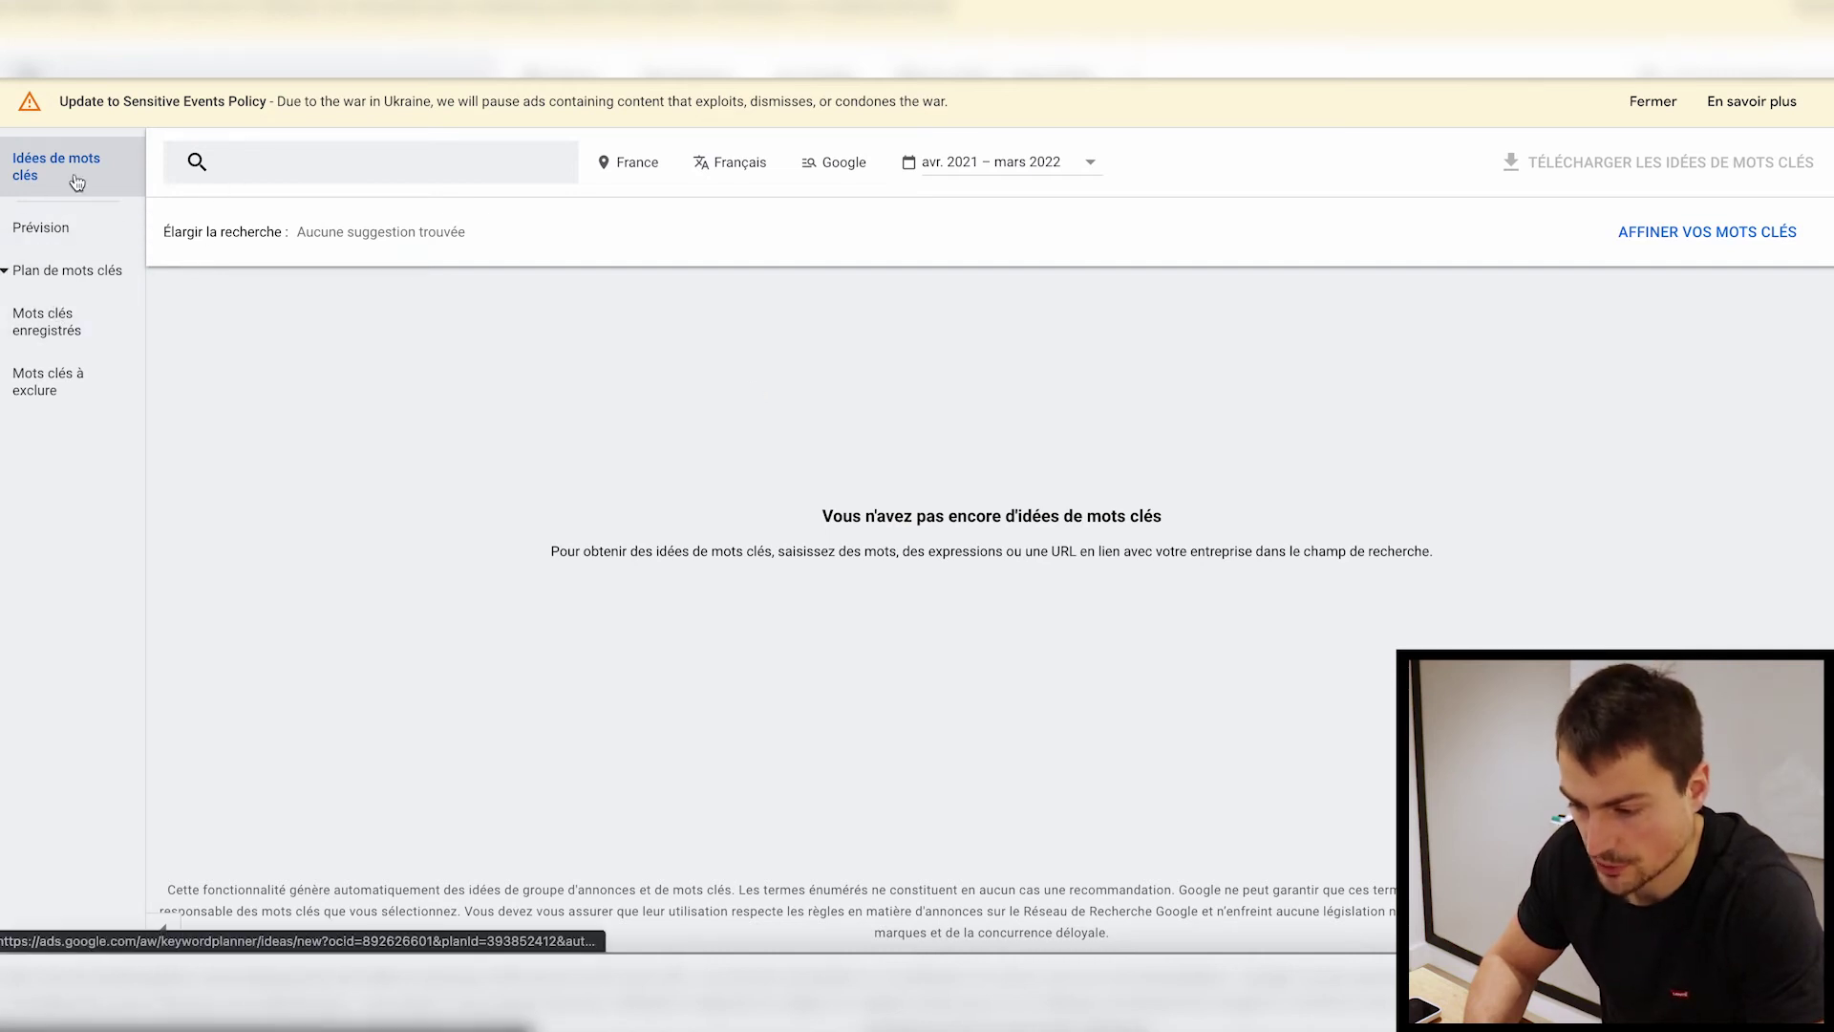
left_click(316, 182)
type("acha")
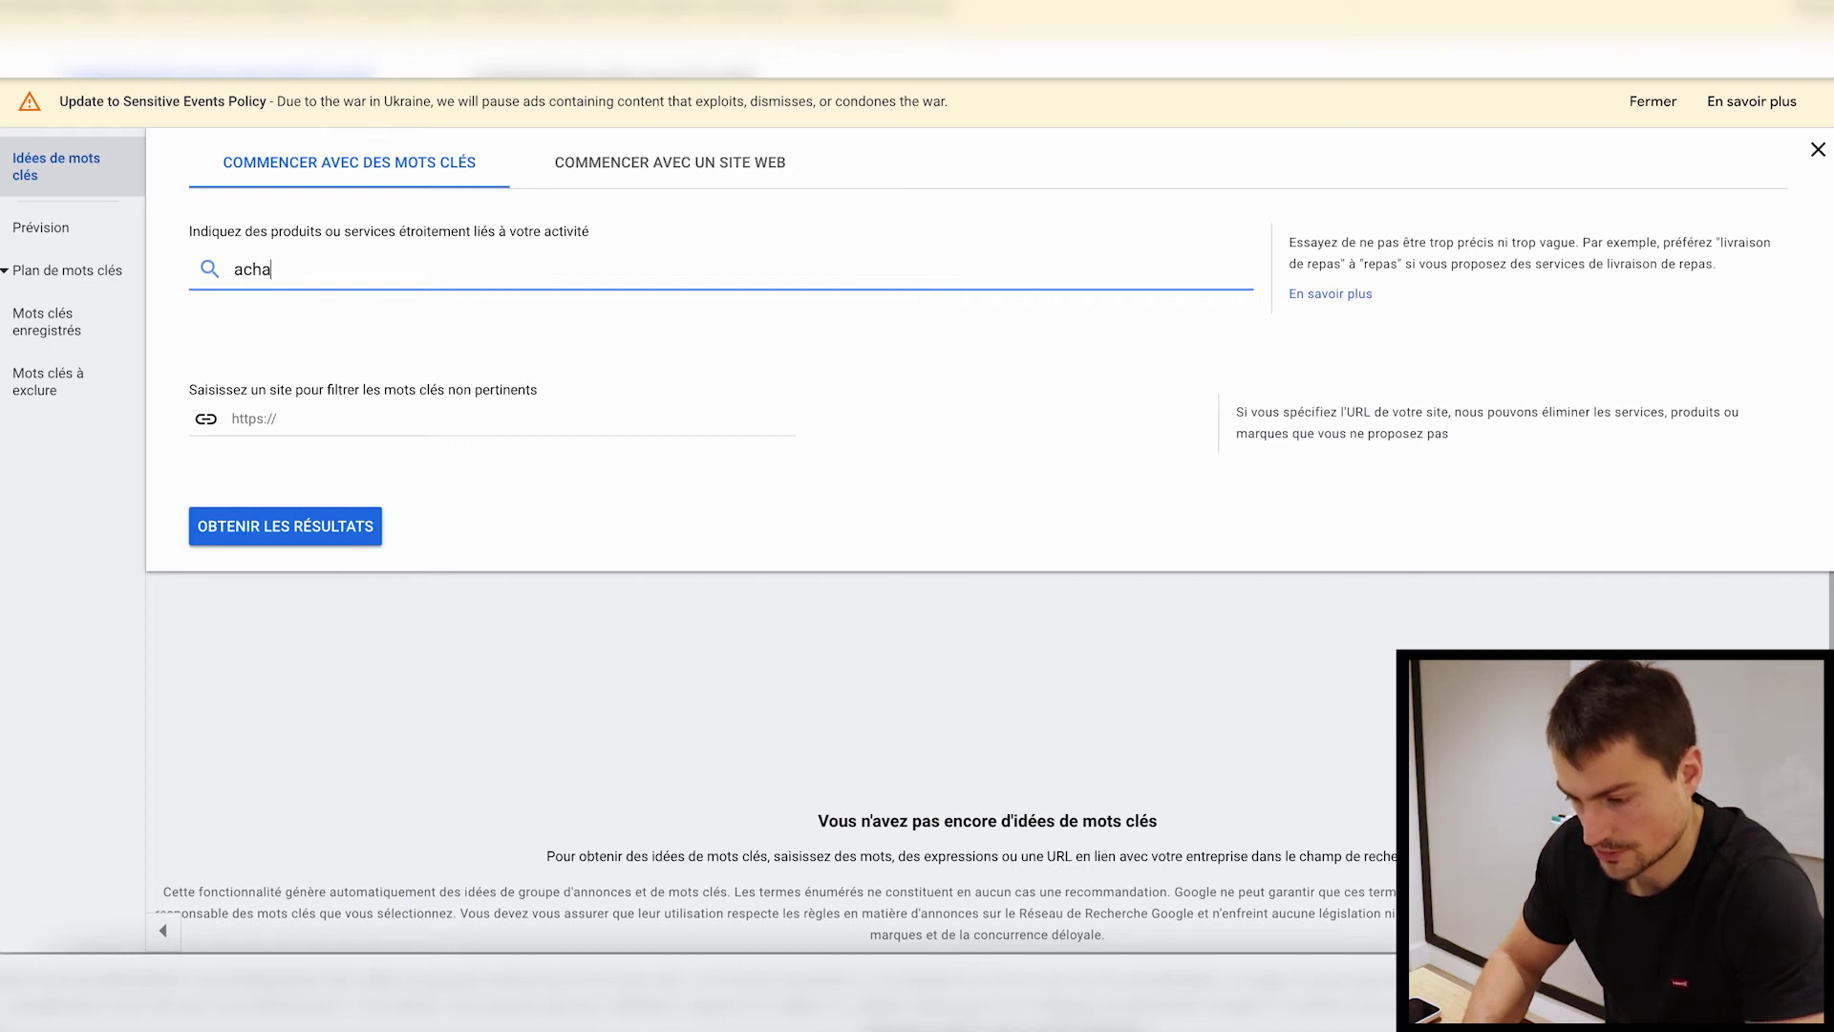
type("t de leads")
key("Return")
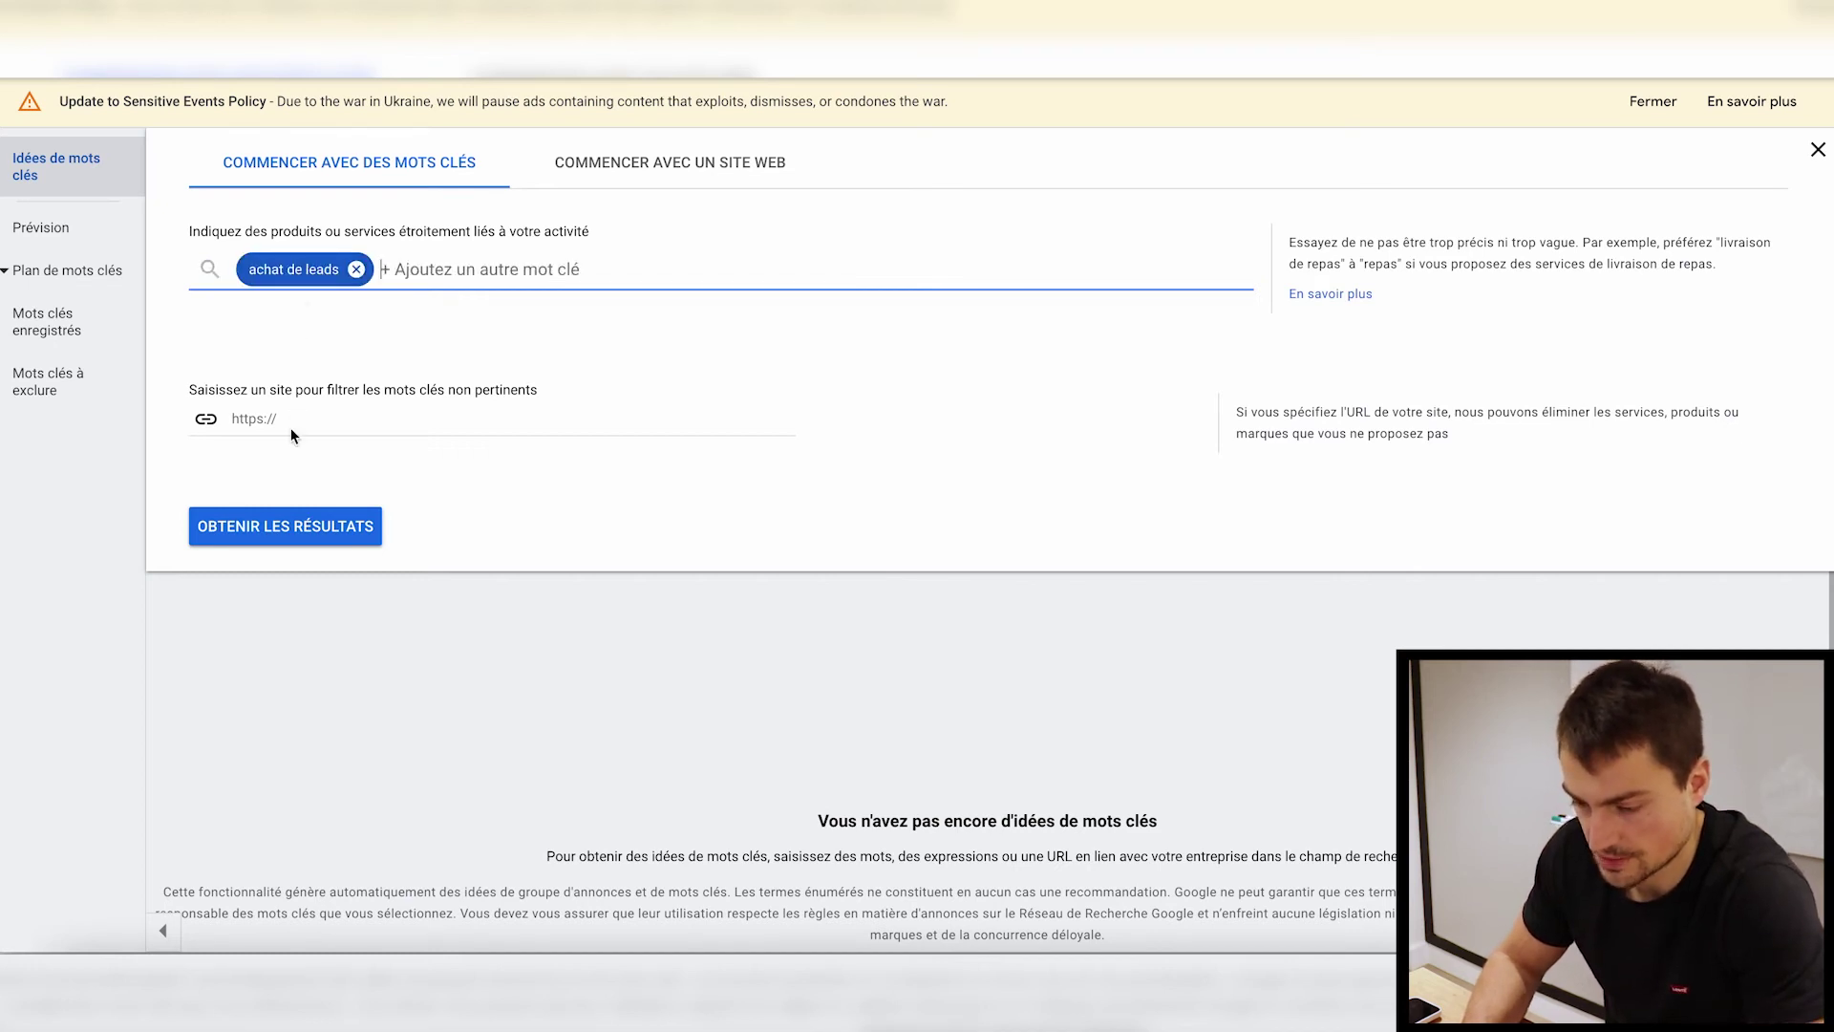
type("https://leadstudio.fr/")
left_click(277, 525)
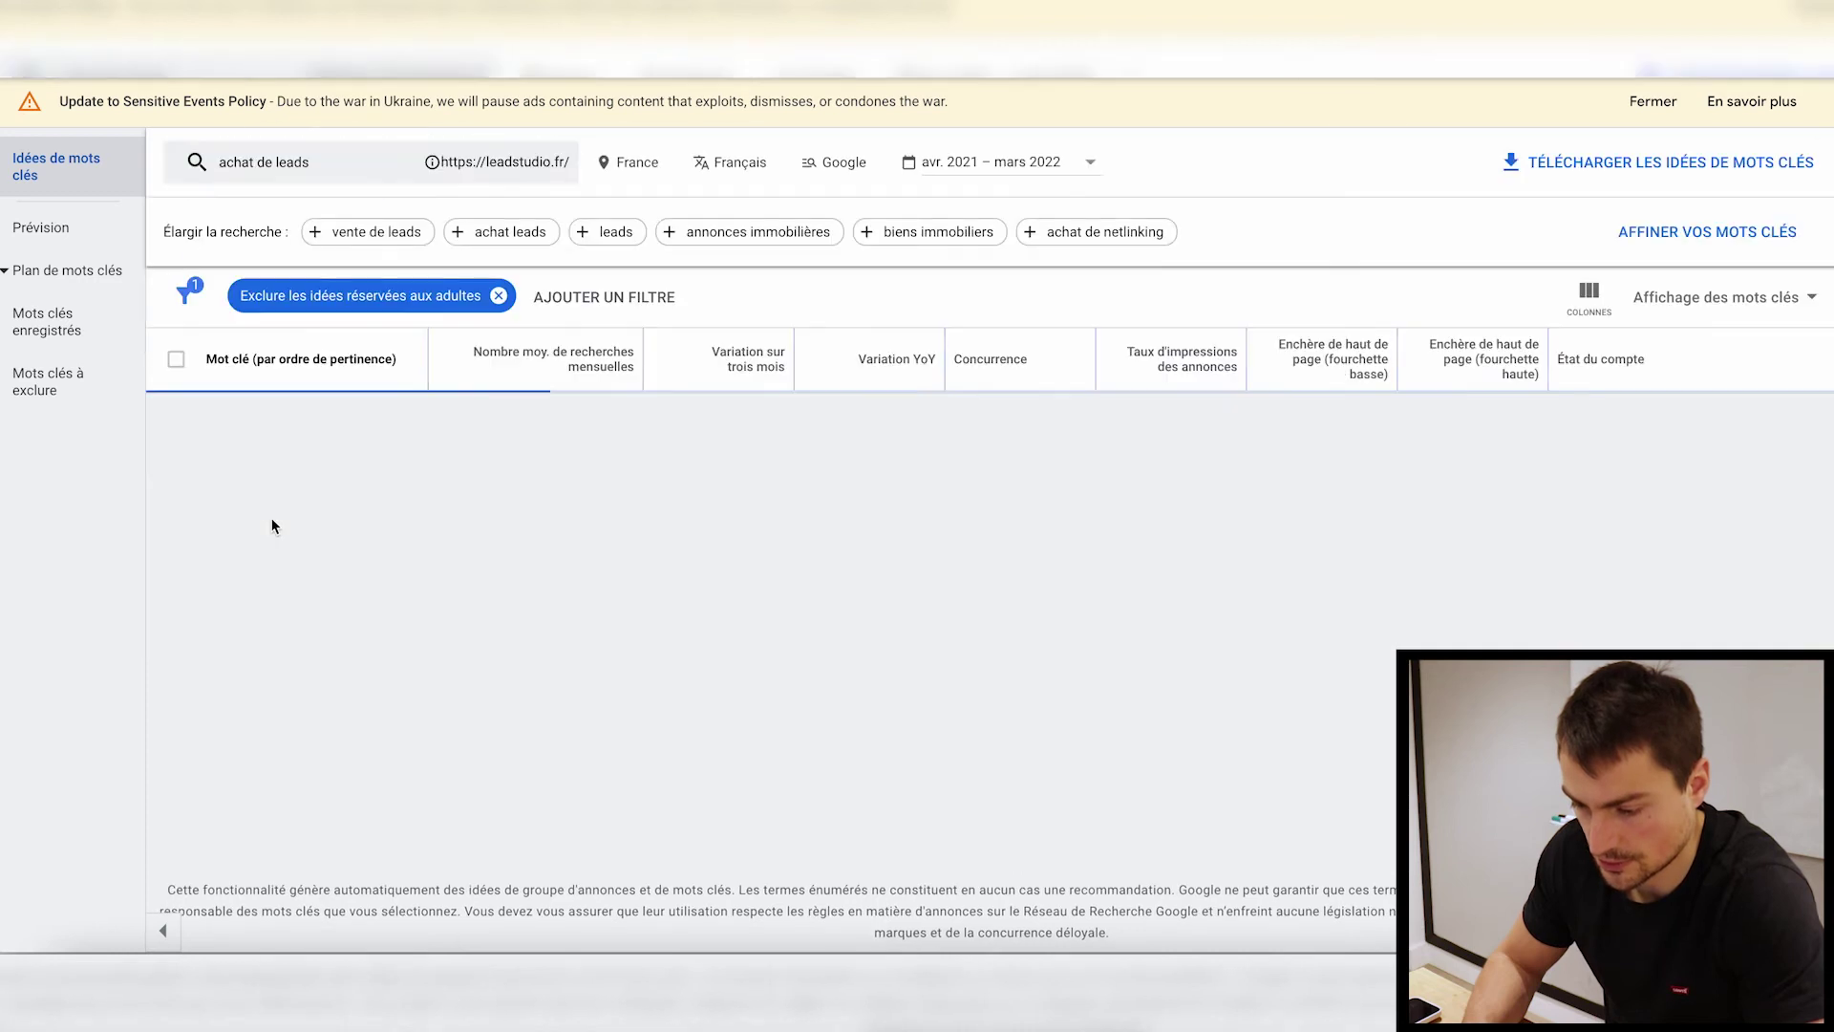
- Add the twelve keyword ideas from achat de leads qualifiés through achat lead qualifié to Groupe d'annonces 1 as broad match
left_click(175, 560)
left_click(176, 603)
left_click(176, 648)
left_click(176, 692)
left_click(176, 736)
left_click(175, 780)
scroll(177, 770, "down", 2)
left_click(175, 673)
left_click(176, 718)
left_click(176, 761)
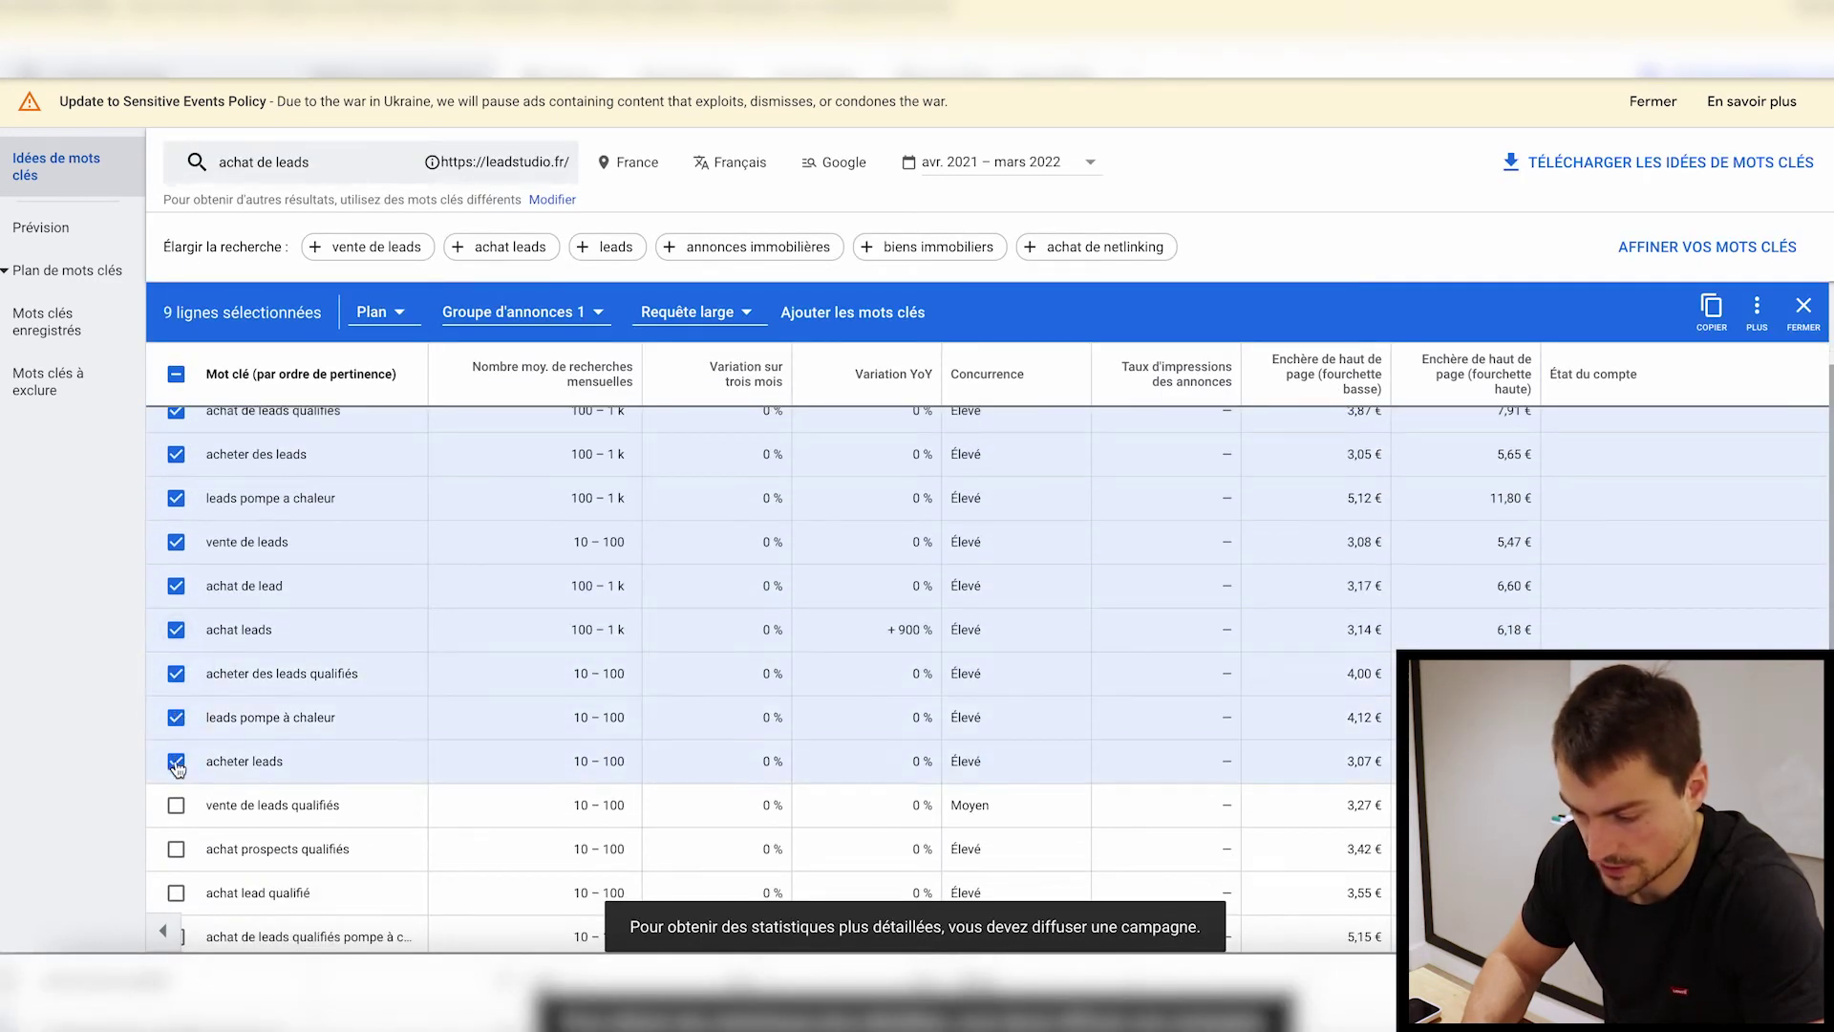
left_click(176, 805)
left_click(176, 848)
left_click(176, 892)
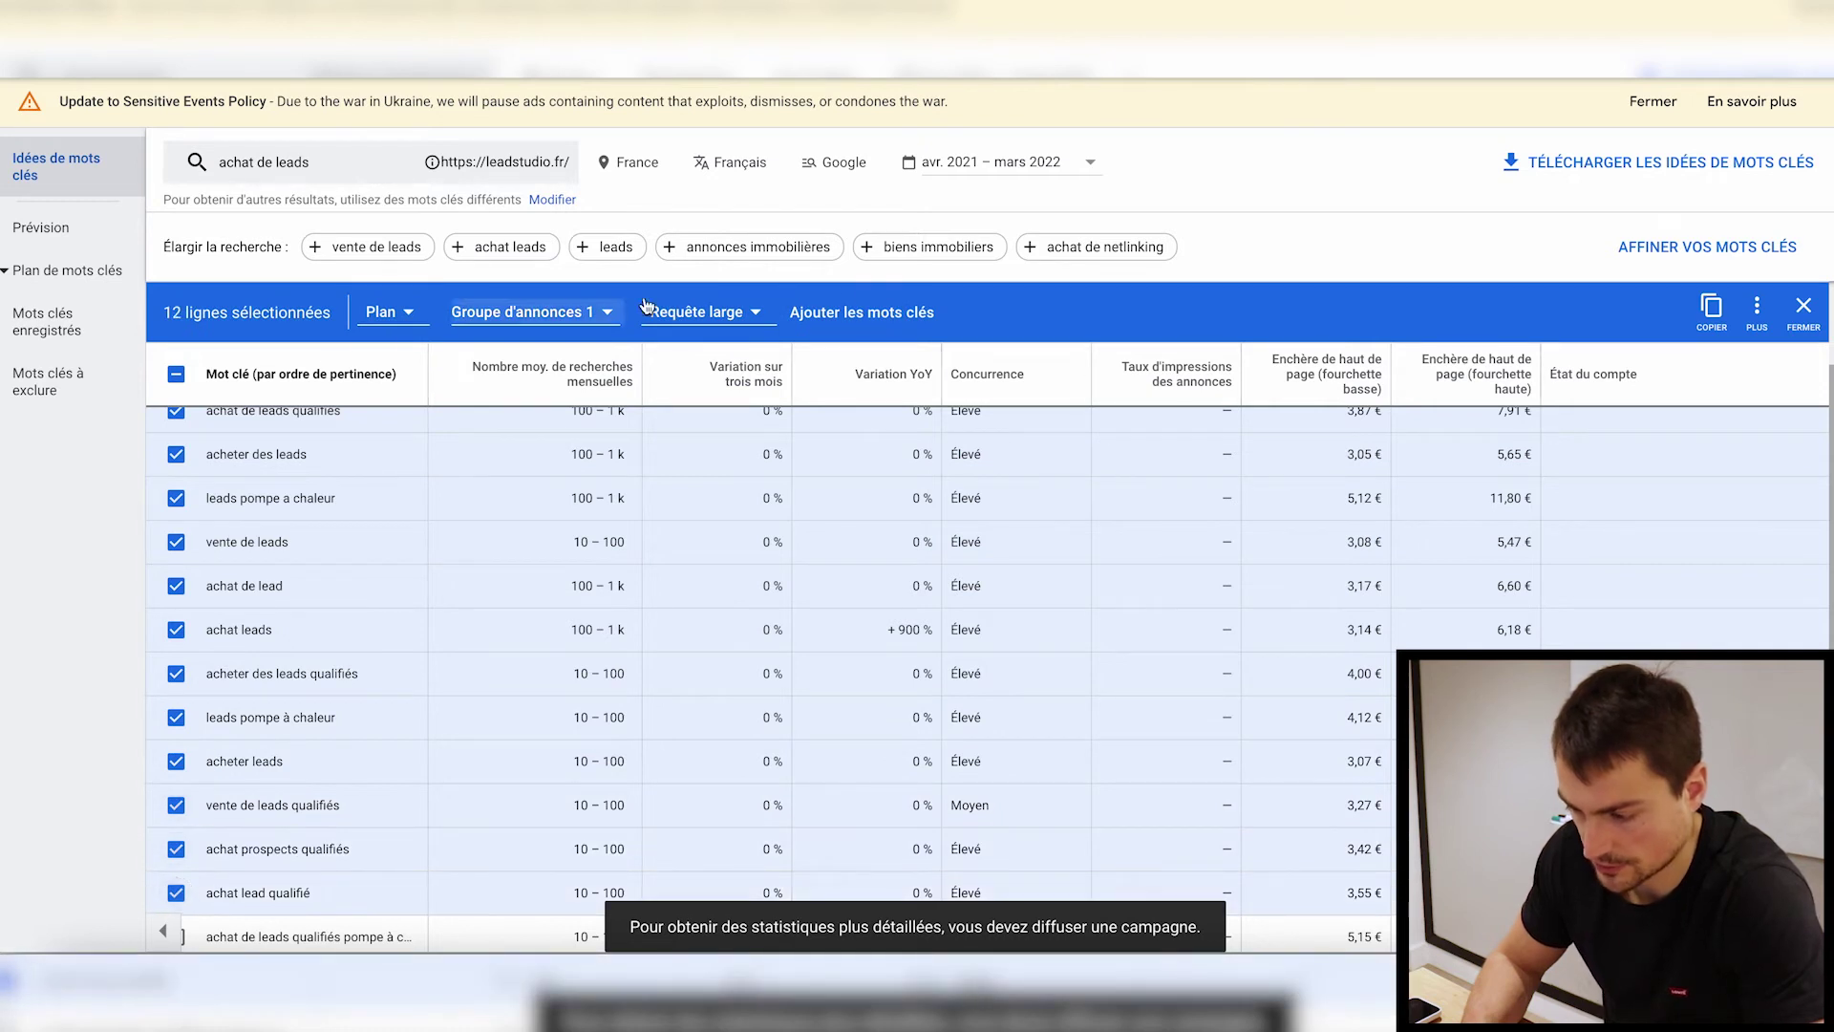
left_click(818, 319)
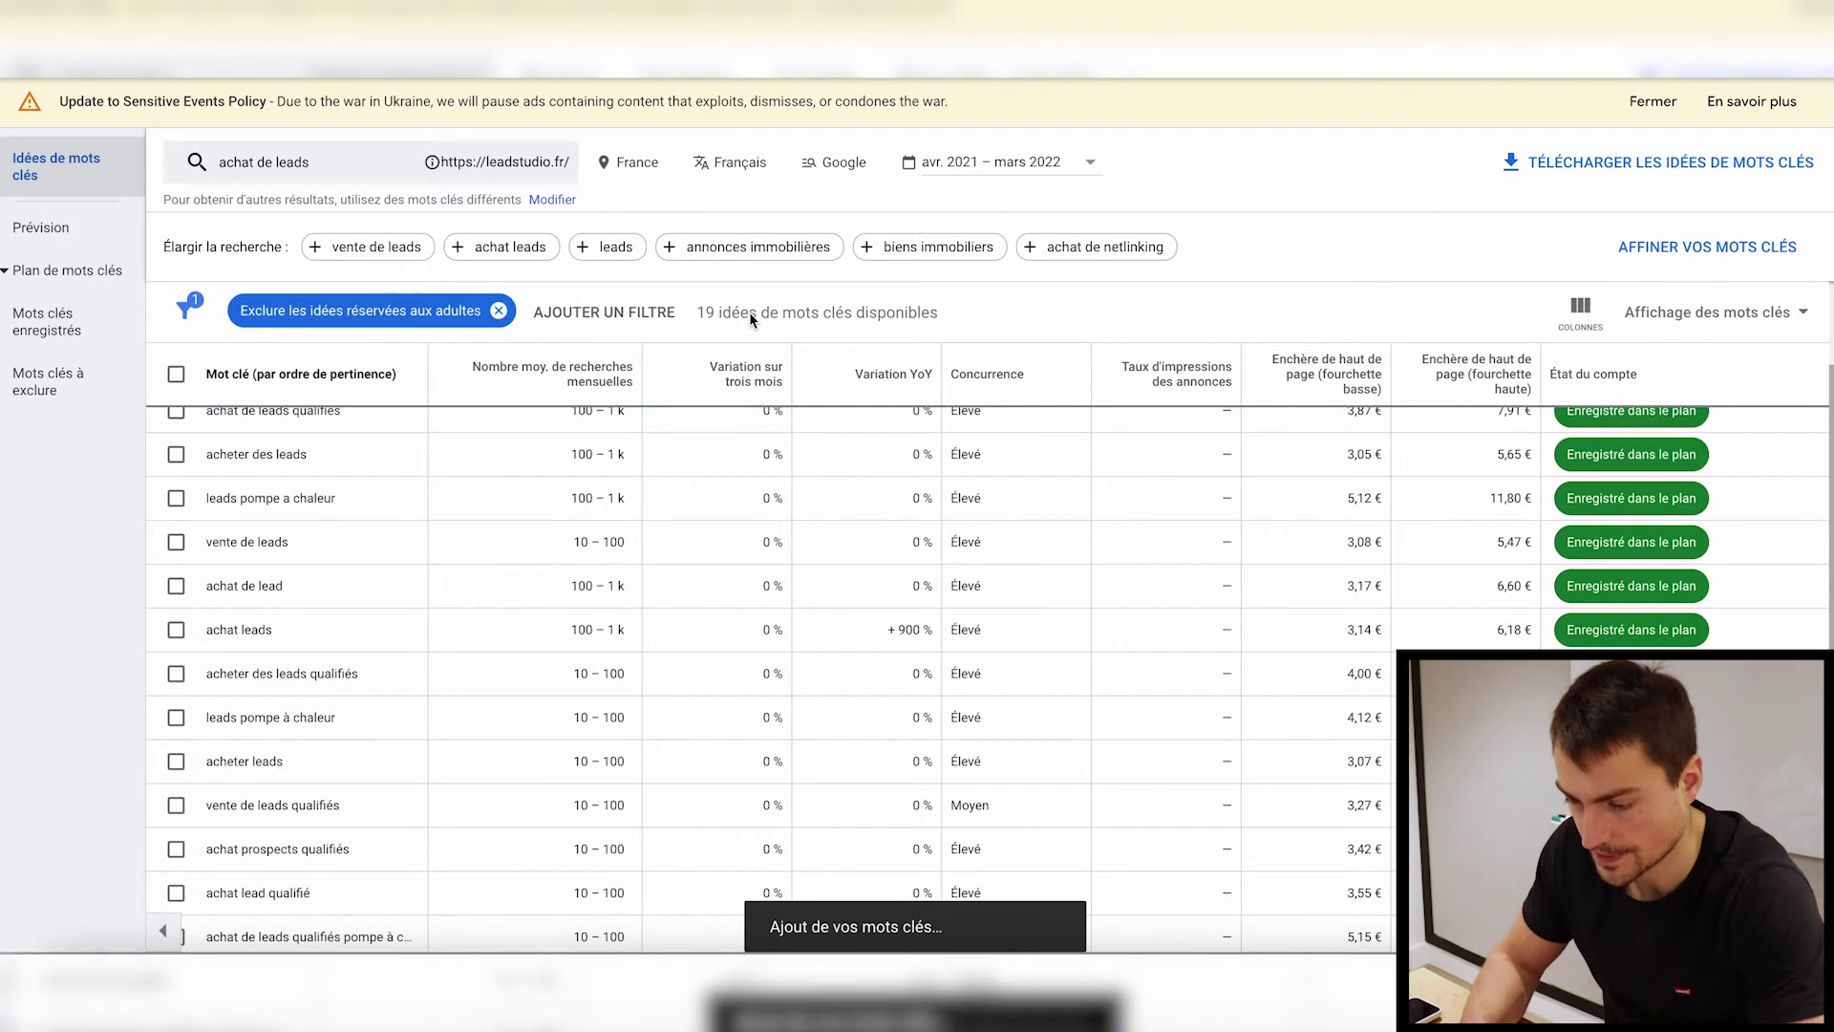
left_click(487, 165)
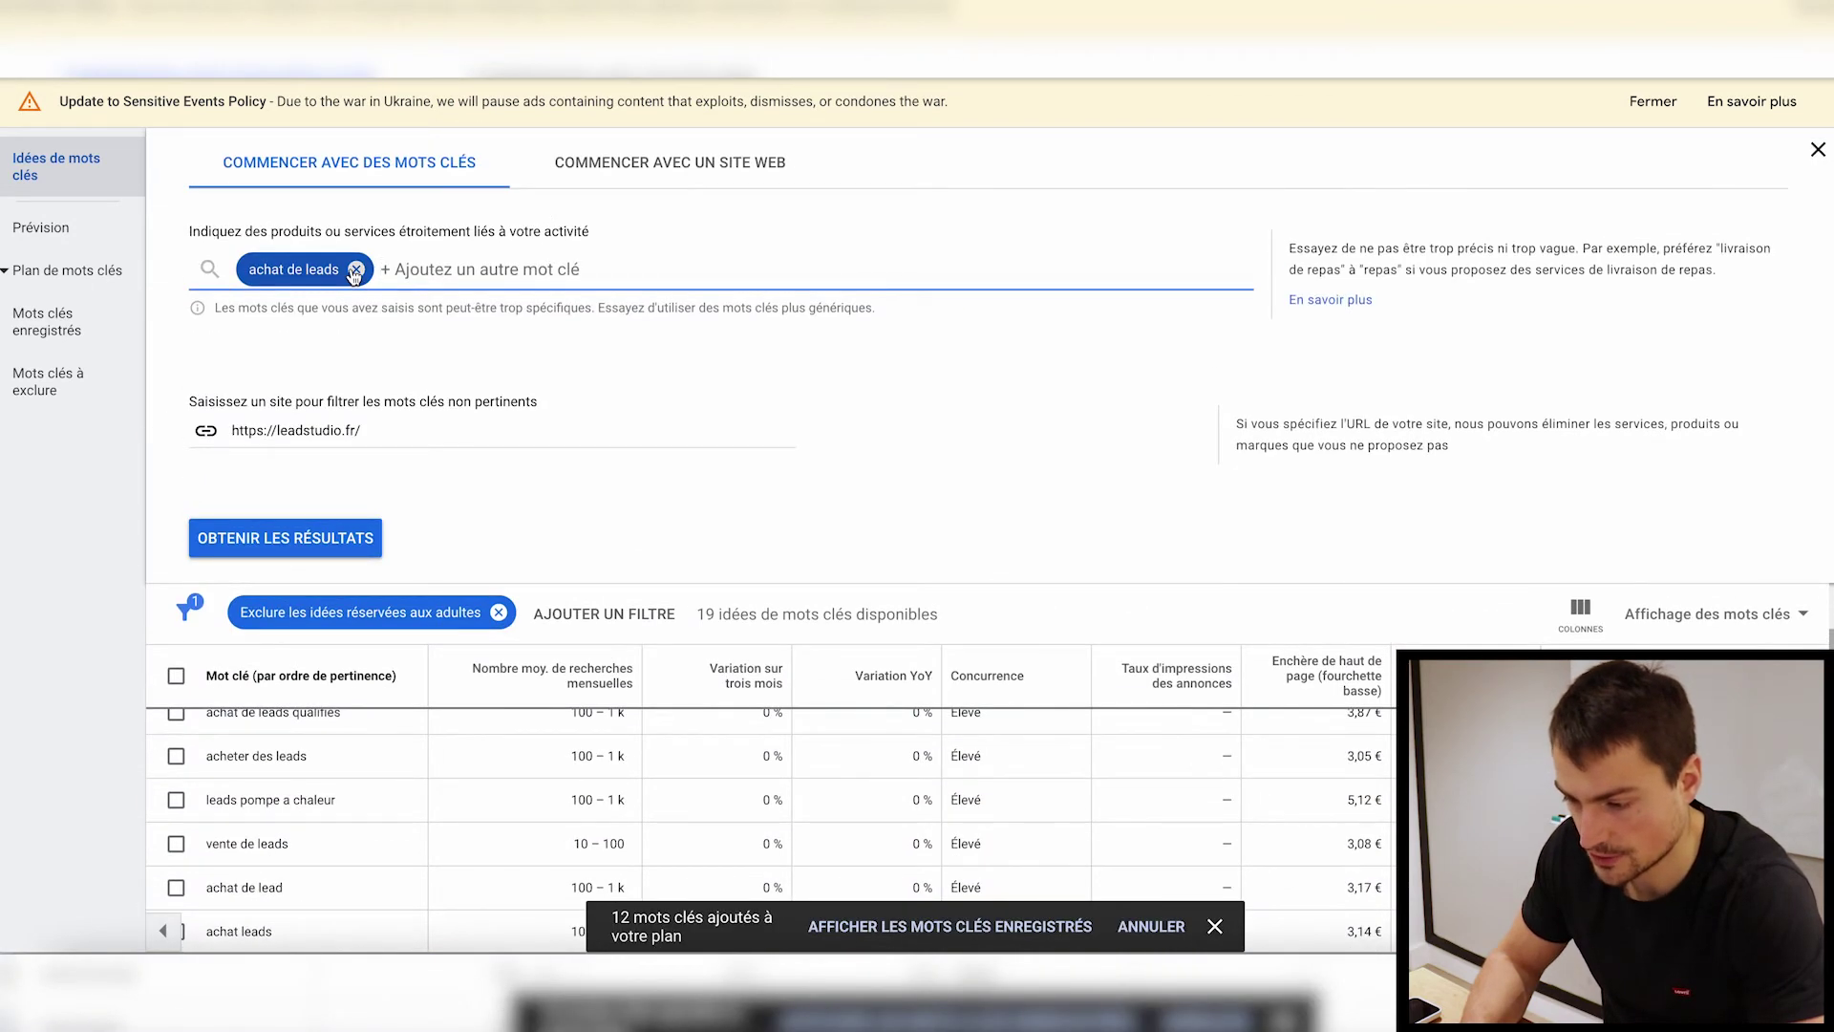
left_click(355, 269)
left_click(670, 162)
left_click(257, 444)
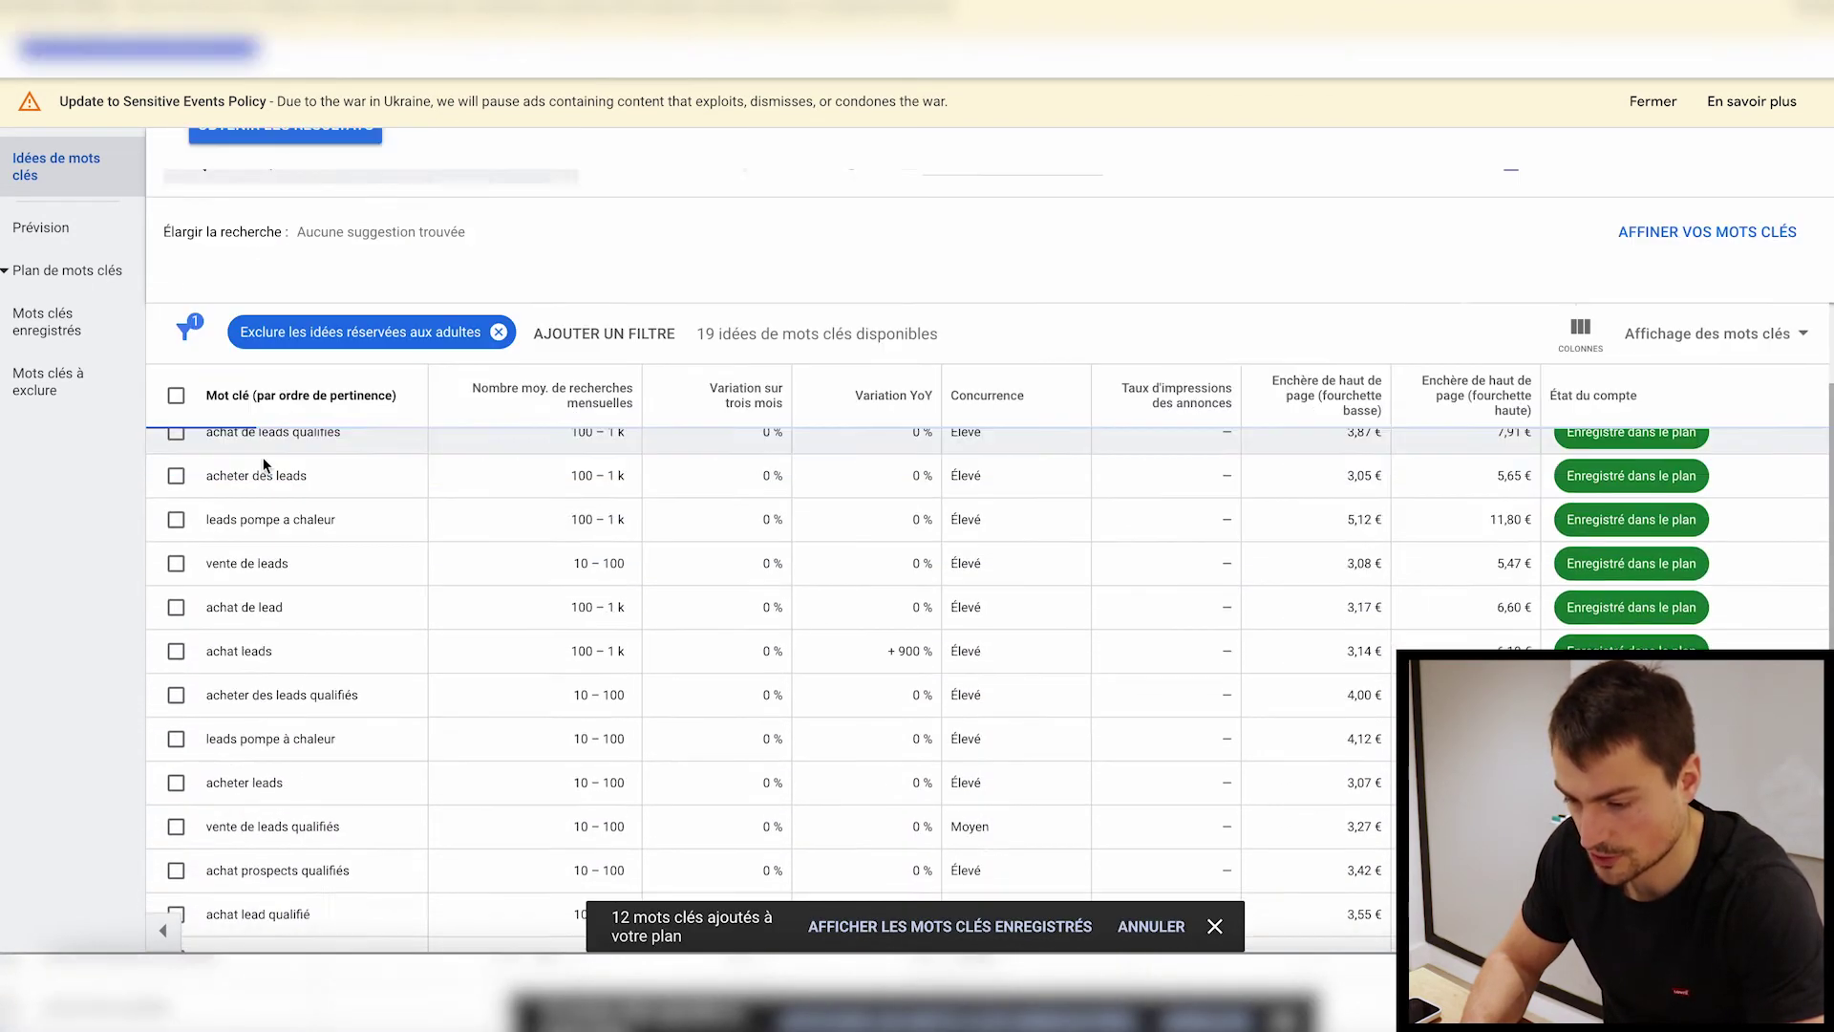
- Add the ten website-based keywords from acquisition de lead through collecter des leads to Groupe d'annonces 1 as broad match
left_click_drag(178, 461, 177, 635)
scroll(178, 635, "down", 5)
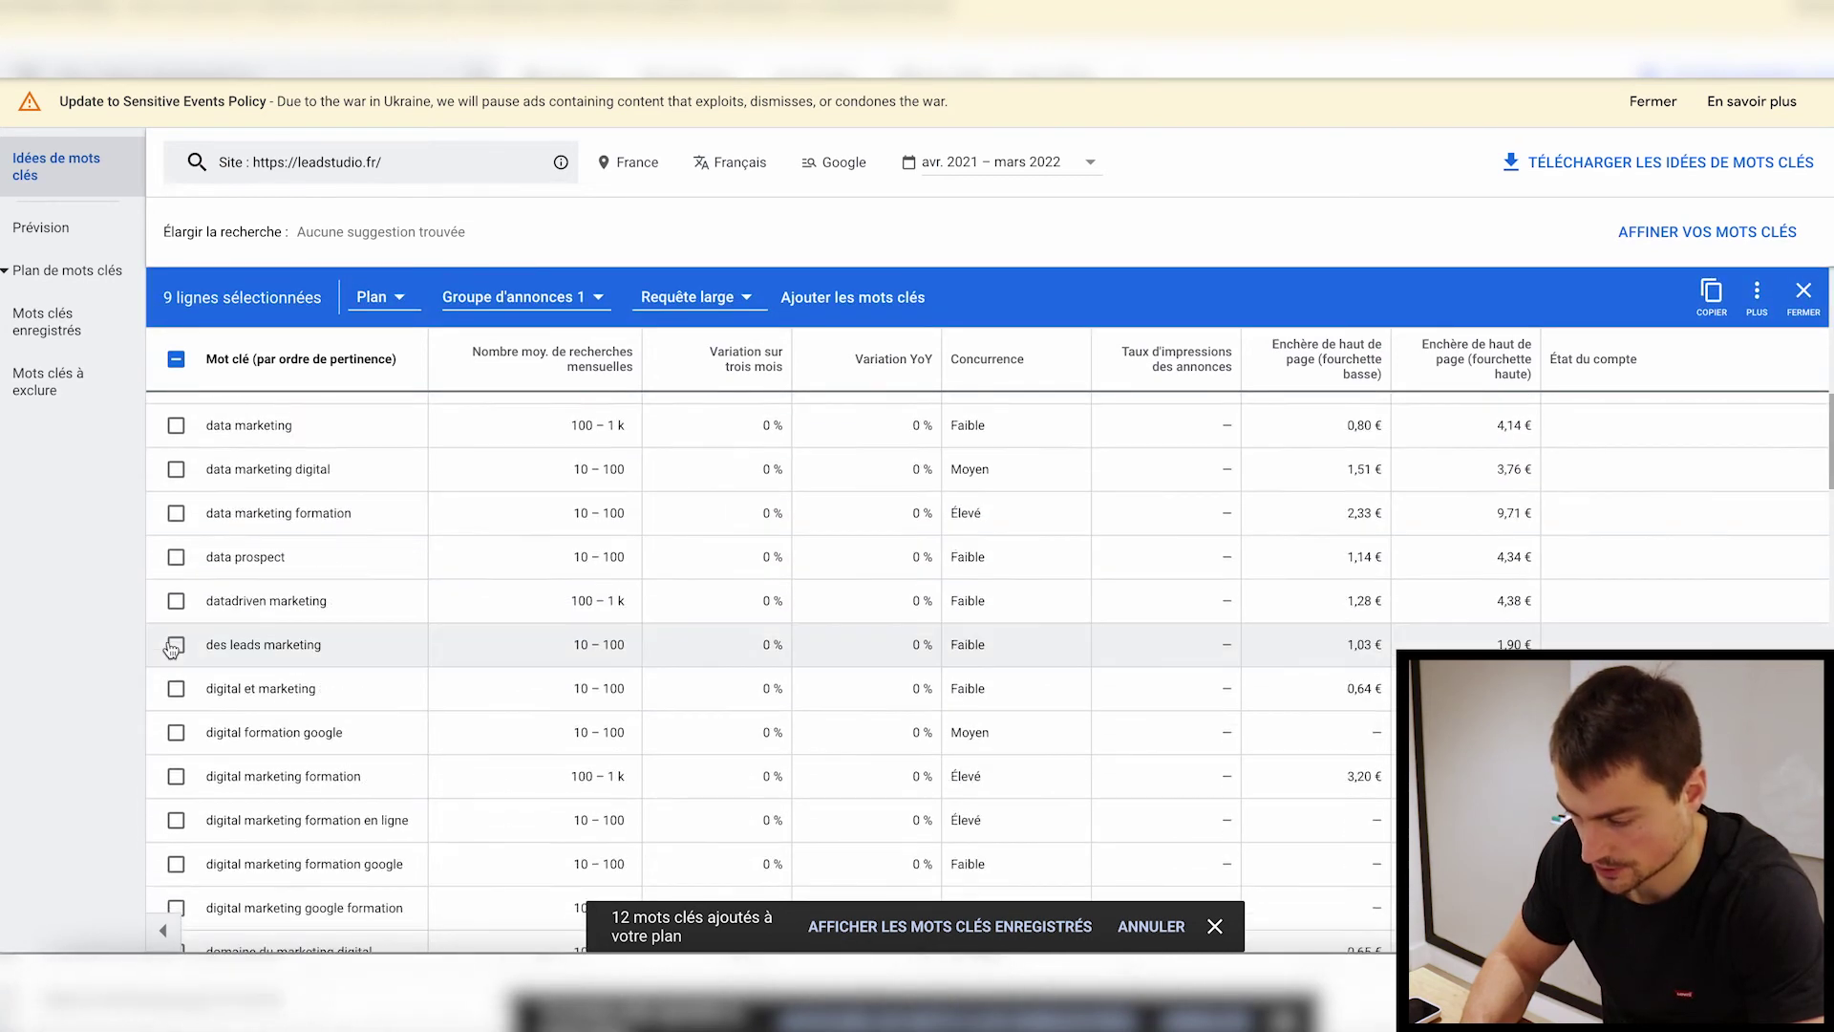
scroll(175, 652, "down", 5)
left_click(176, 720)
scroll(267, 684, "up", 15)
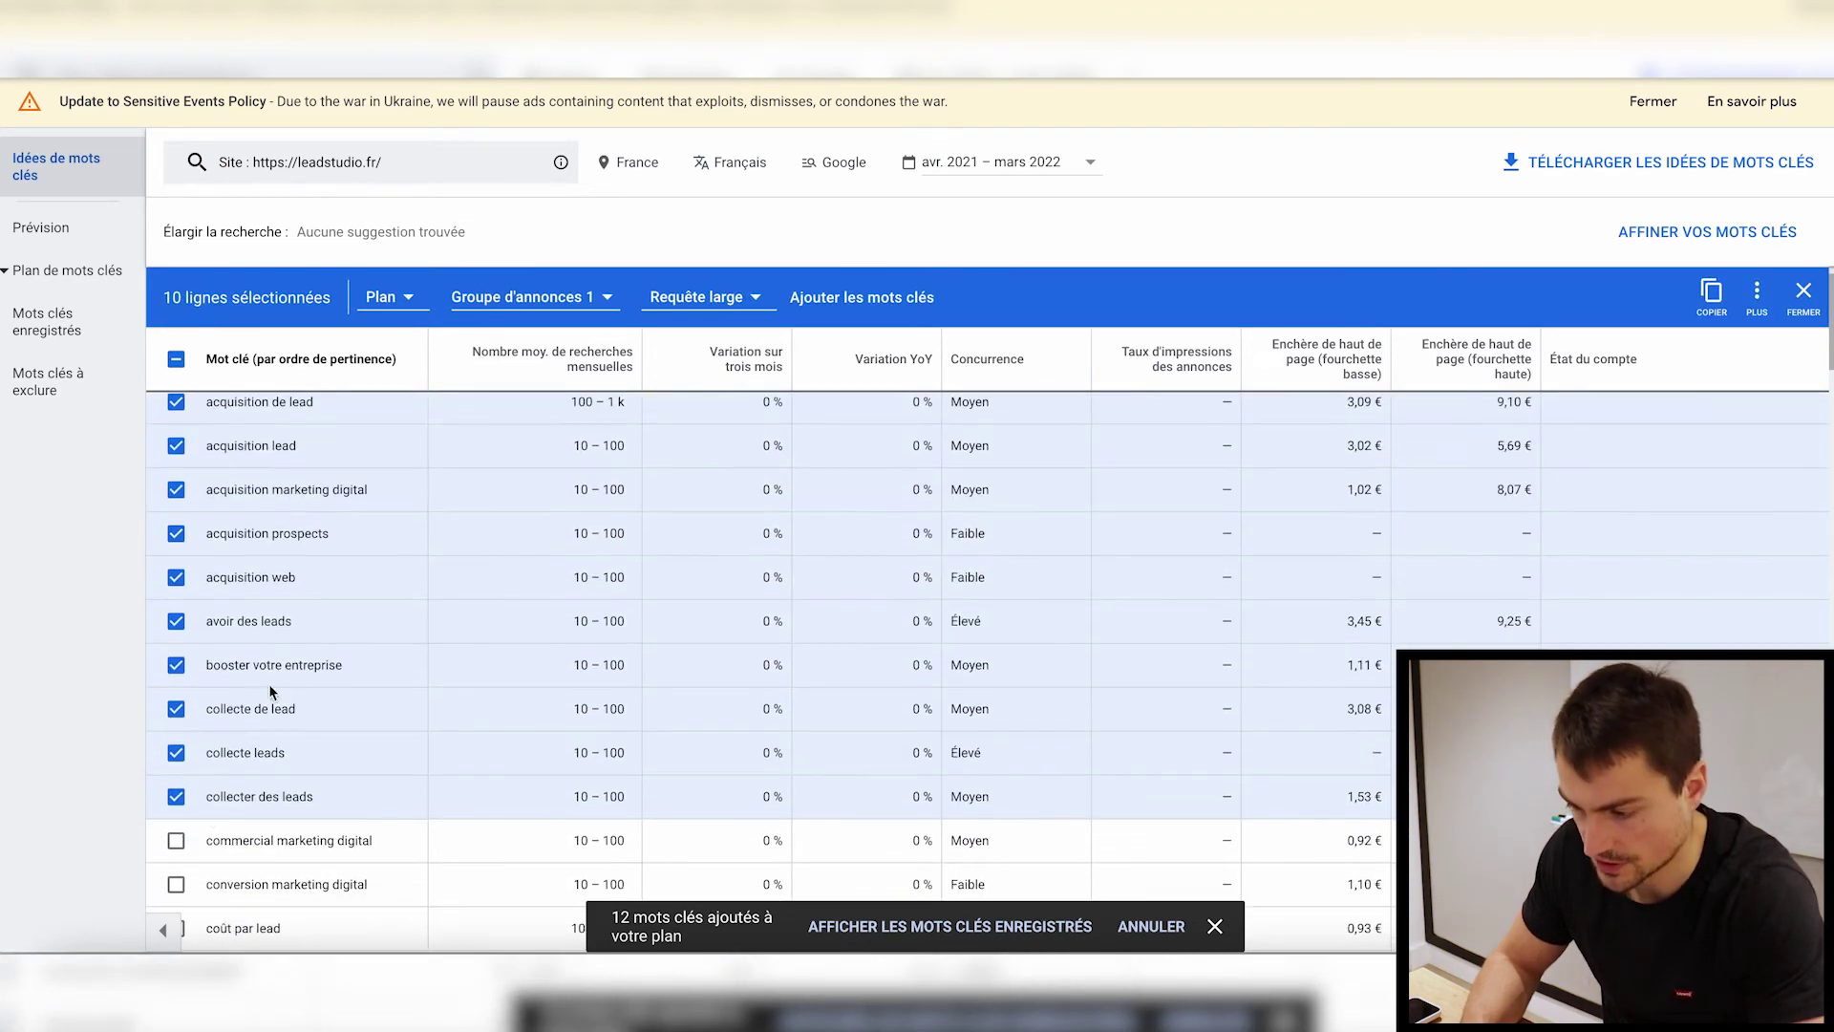
left_click(793, 291)
- Open the plan's forecast, review the metrics with the added keywords, and expand the clicks-by-daily-budget graph
left_click(47, 227)
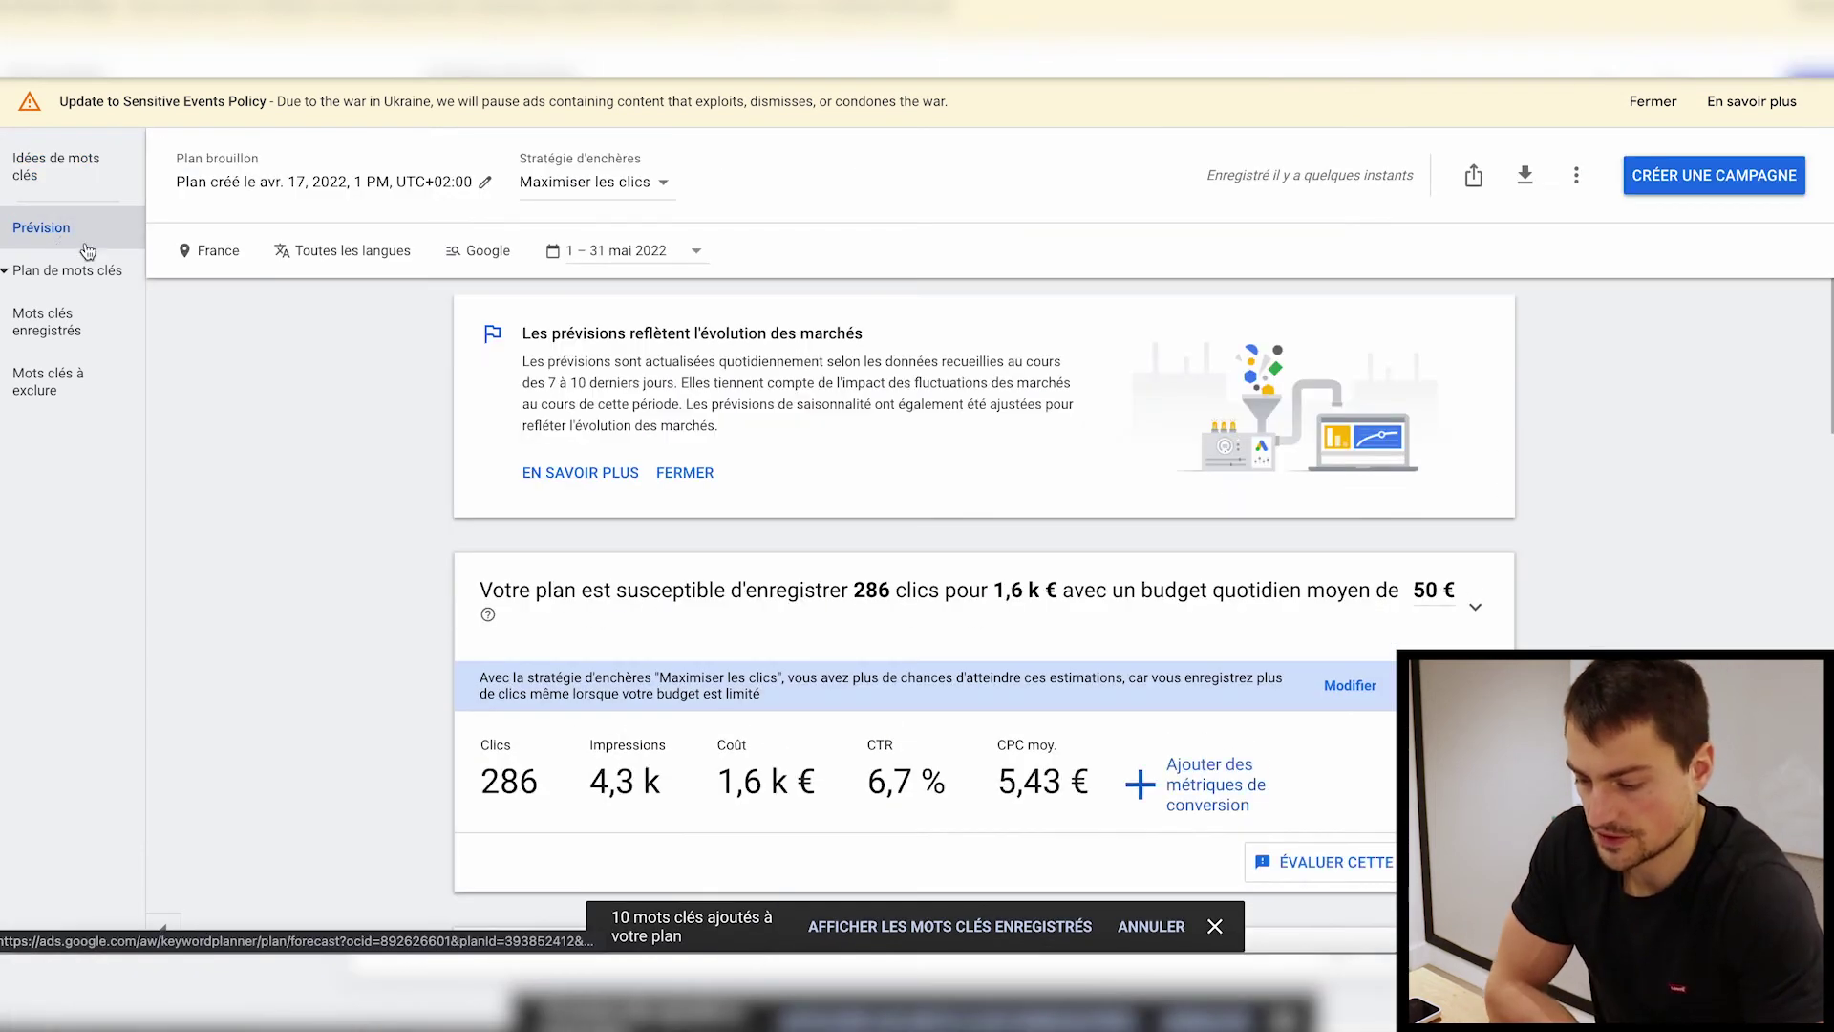
scroll(299, 495, "down", 1)
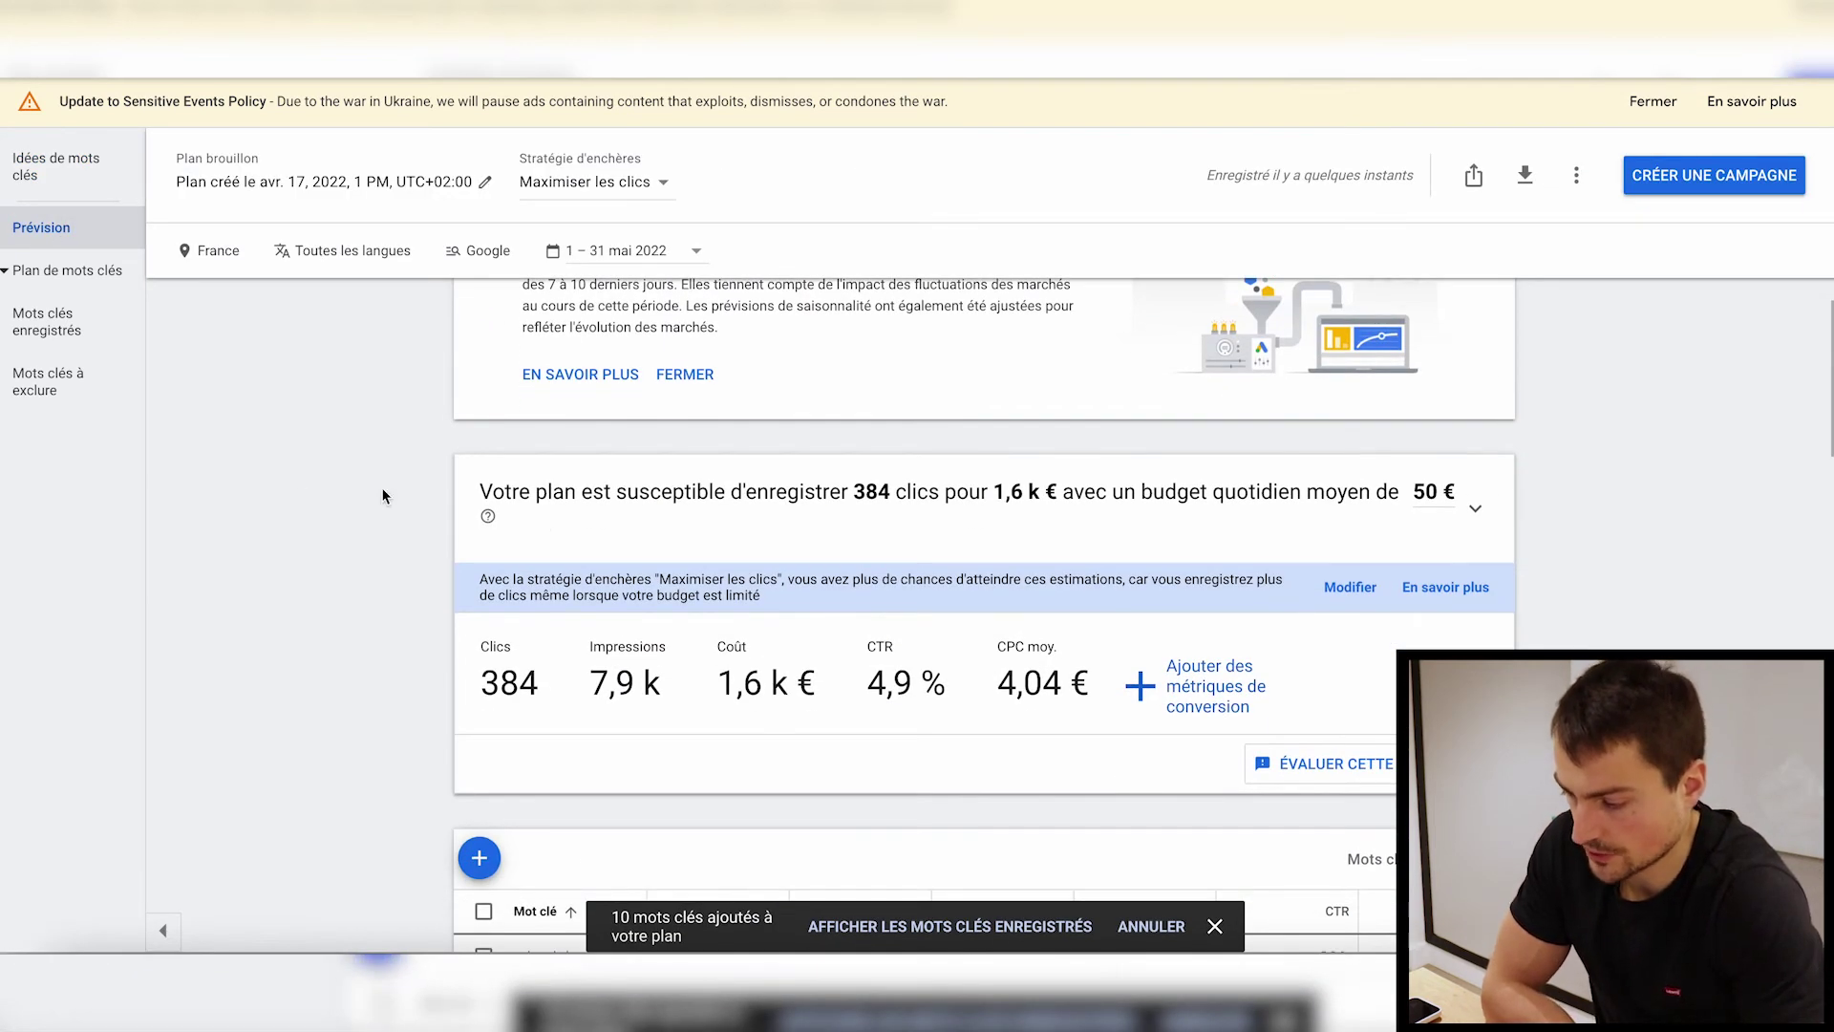
scroll(648, 657, "down", 5)
scroll(647, 656, "up", 7)
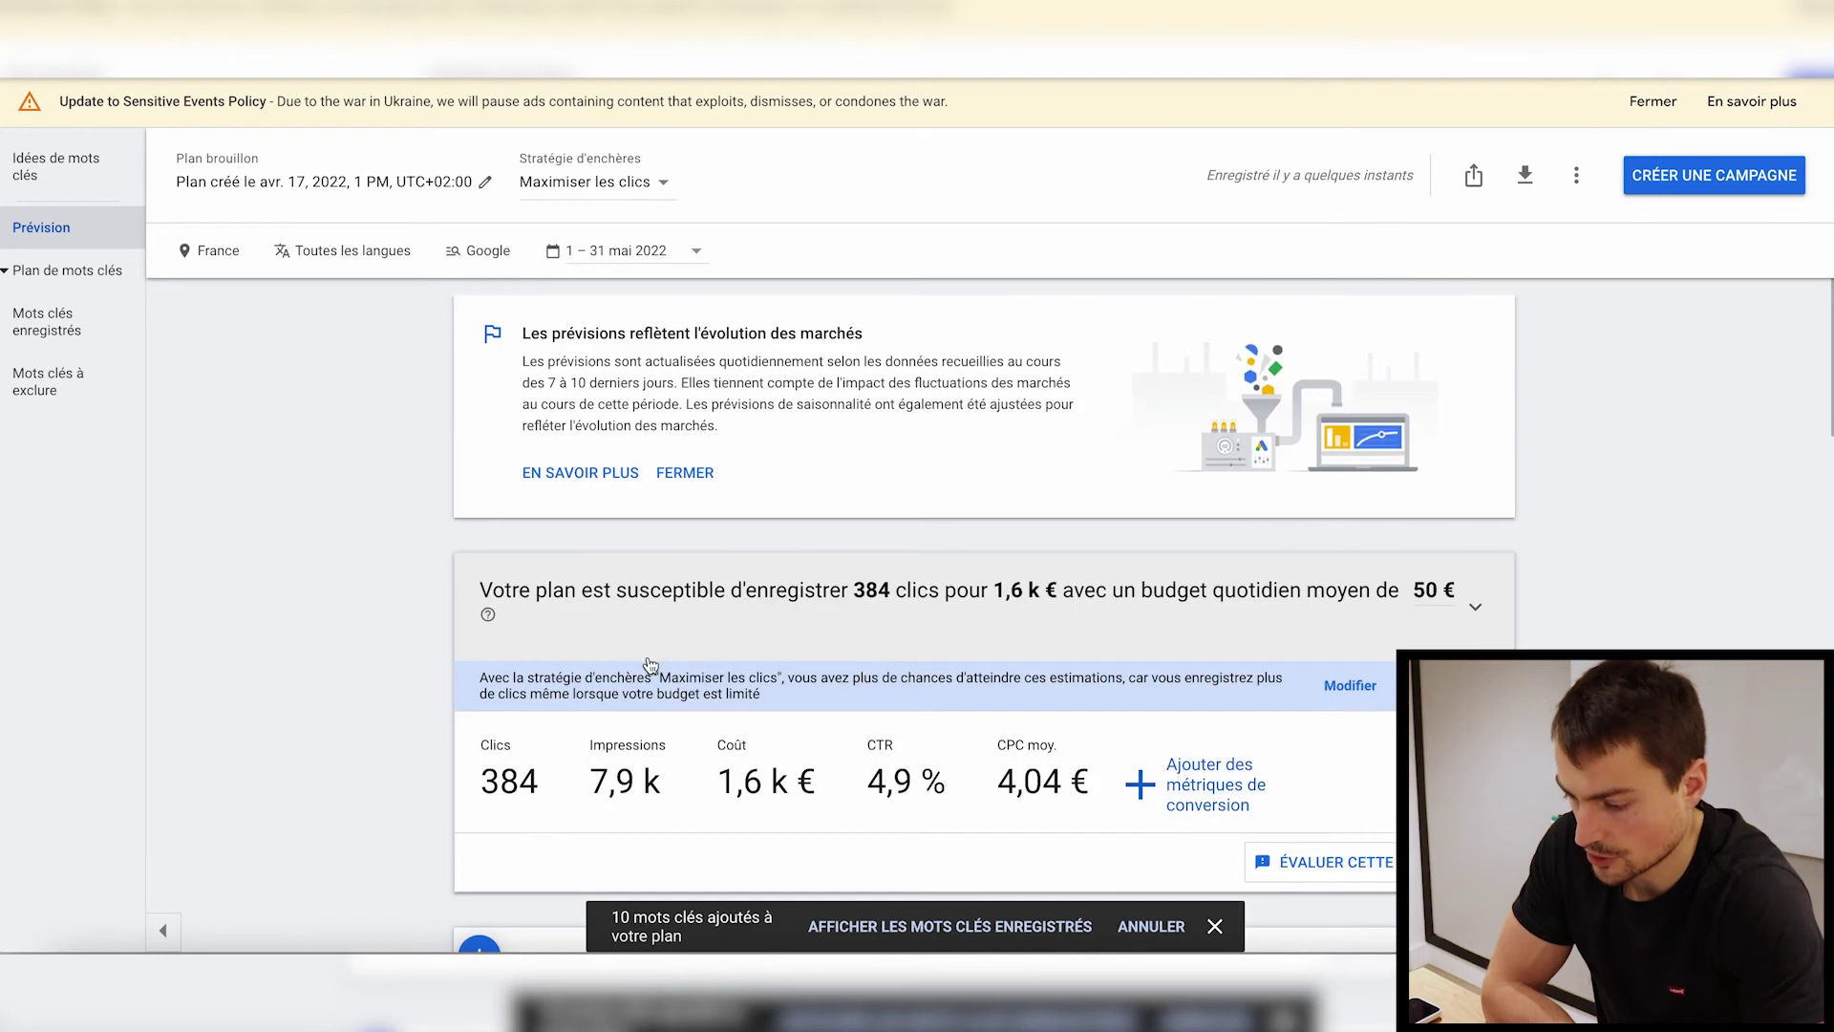
scroll(648, 657, "down", 2)
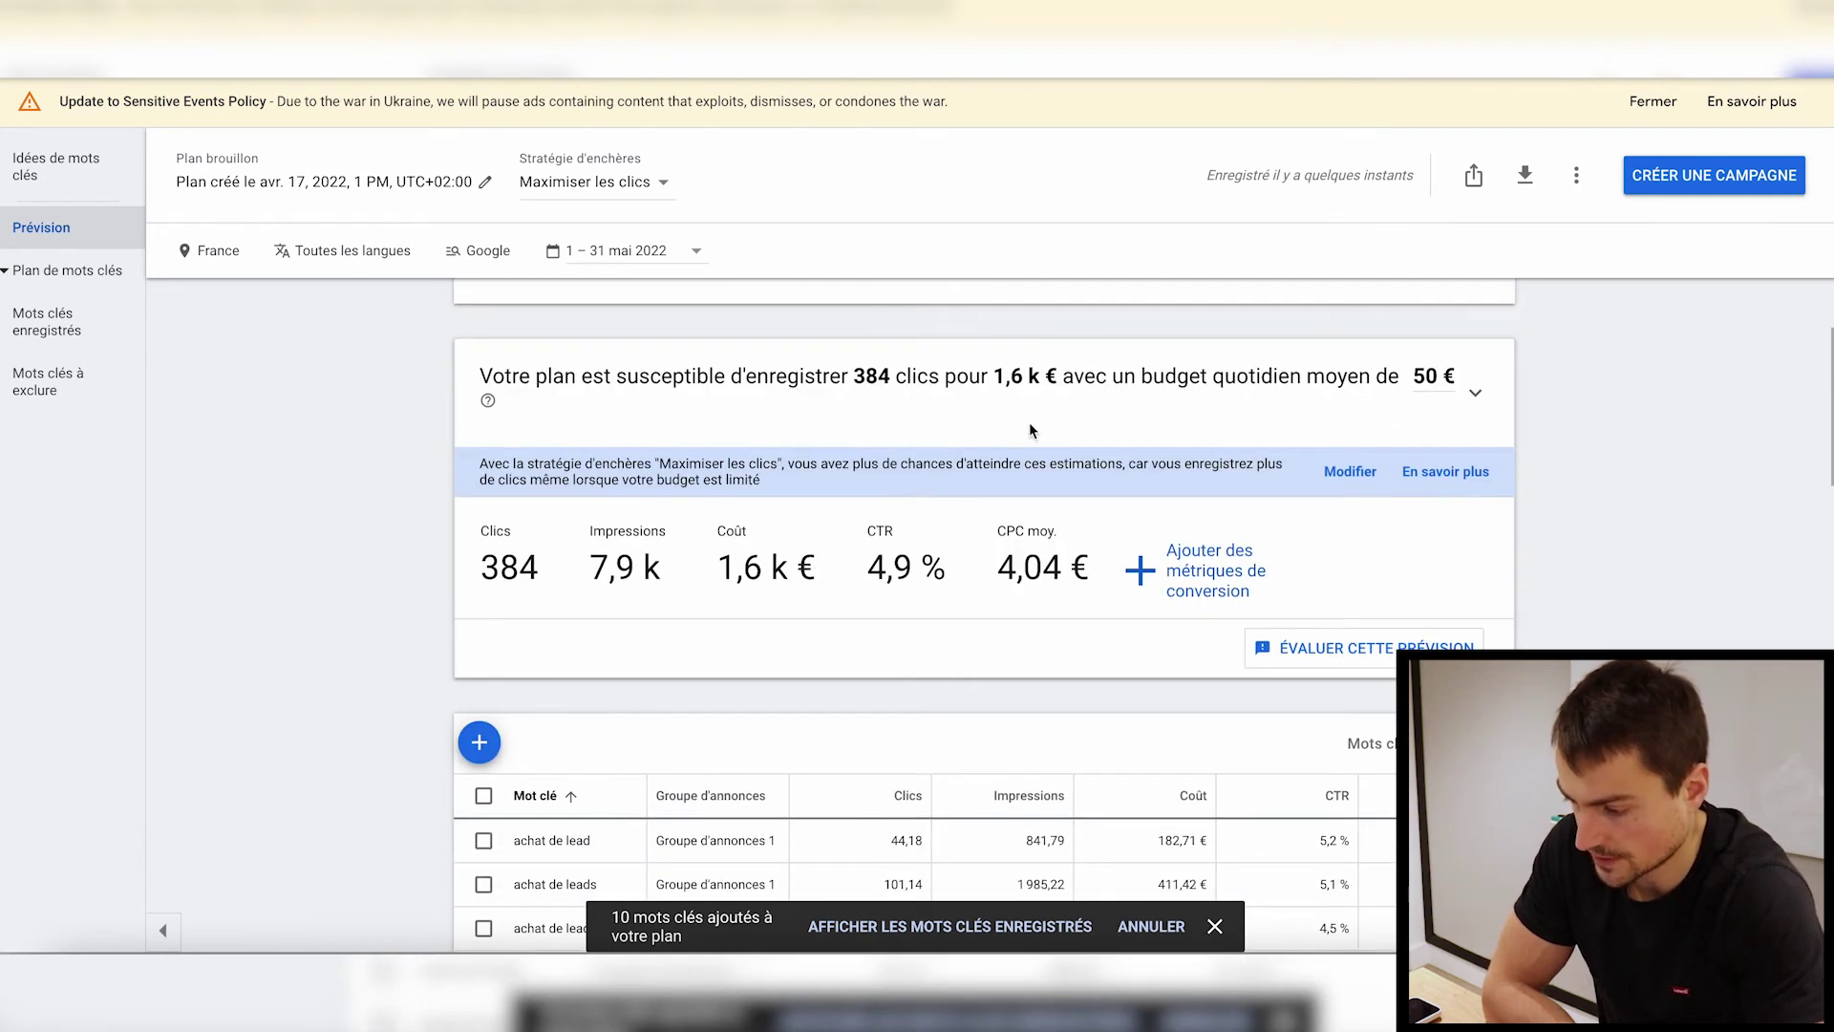
scroll(1032, 431, "up", 1)
left_click(1031, 431)
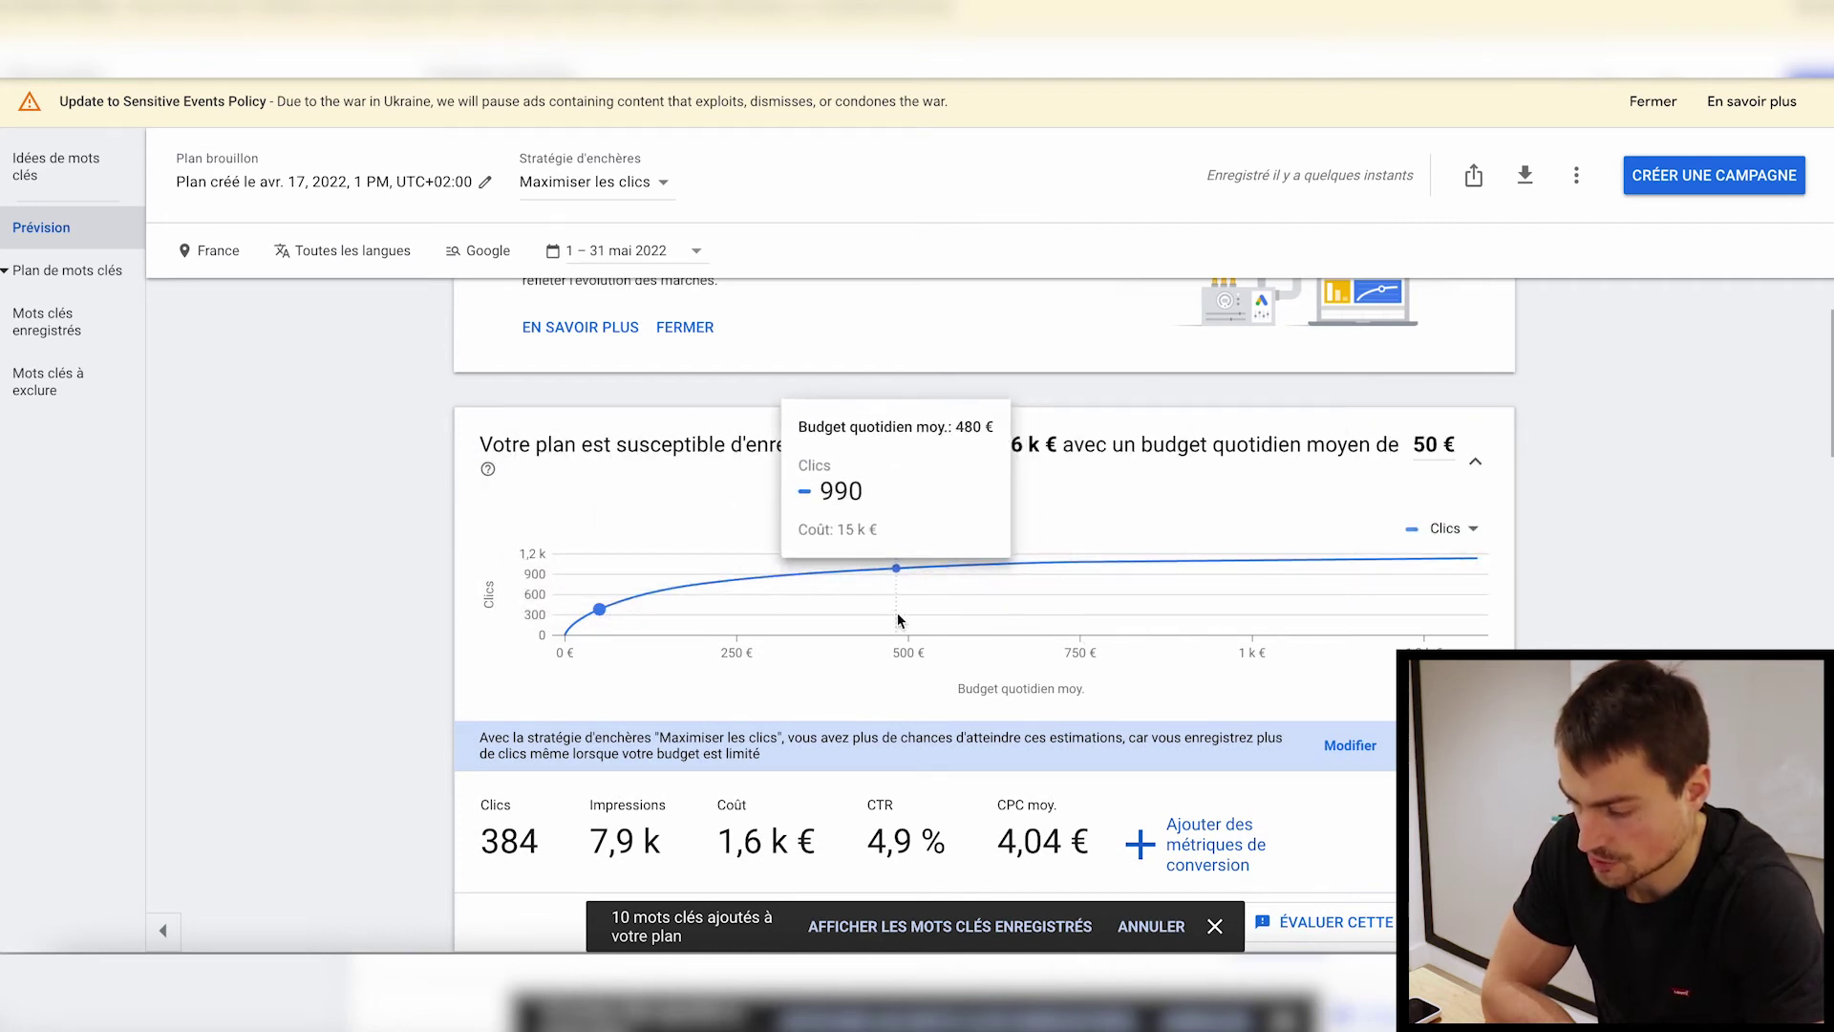
- Set the expanded keyword plan's average daily budget to 500 €
left_click(1430, 446)
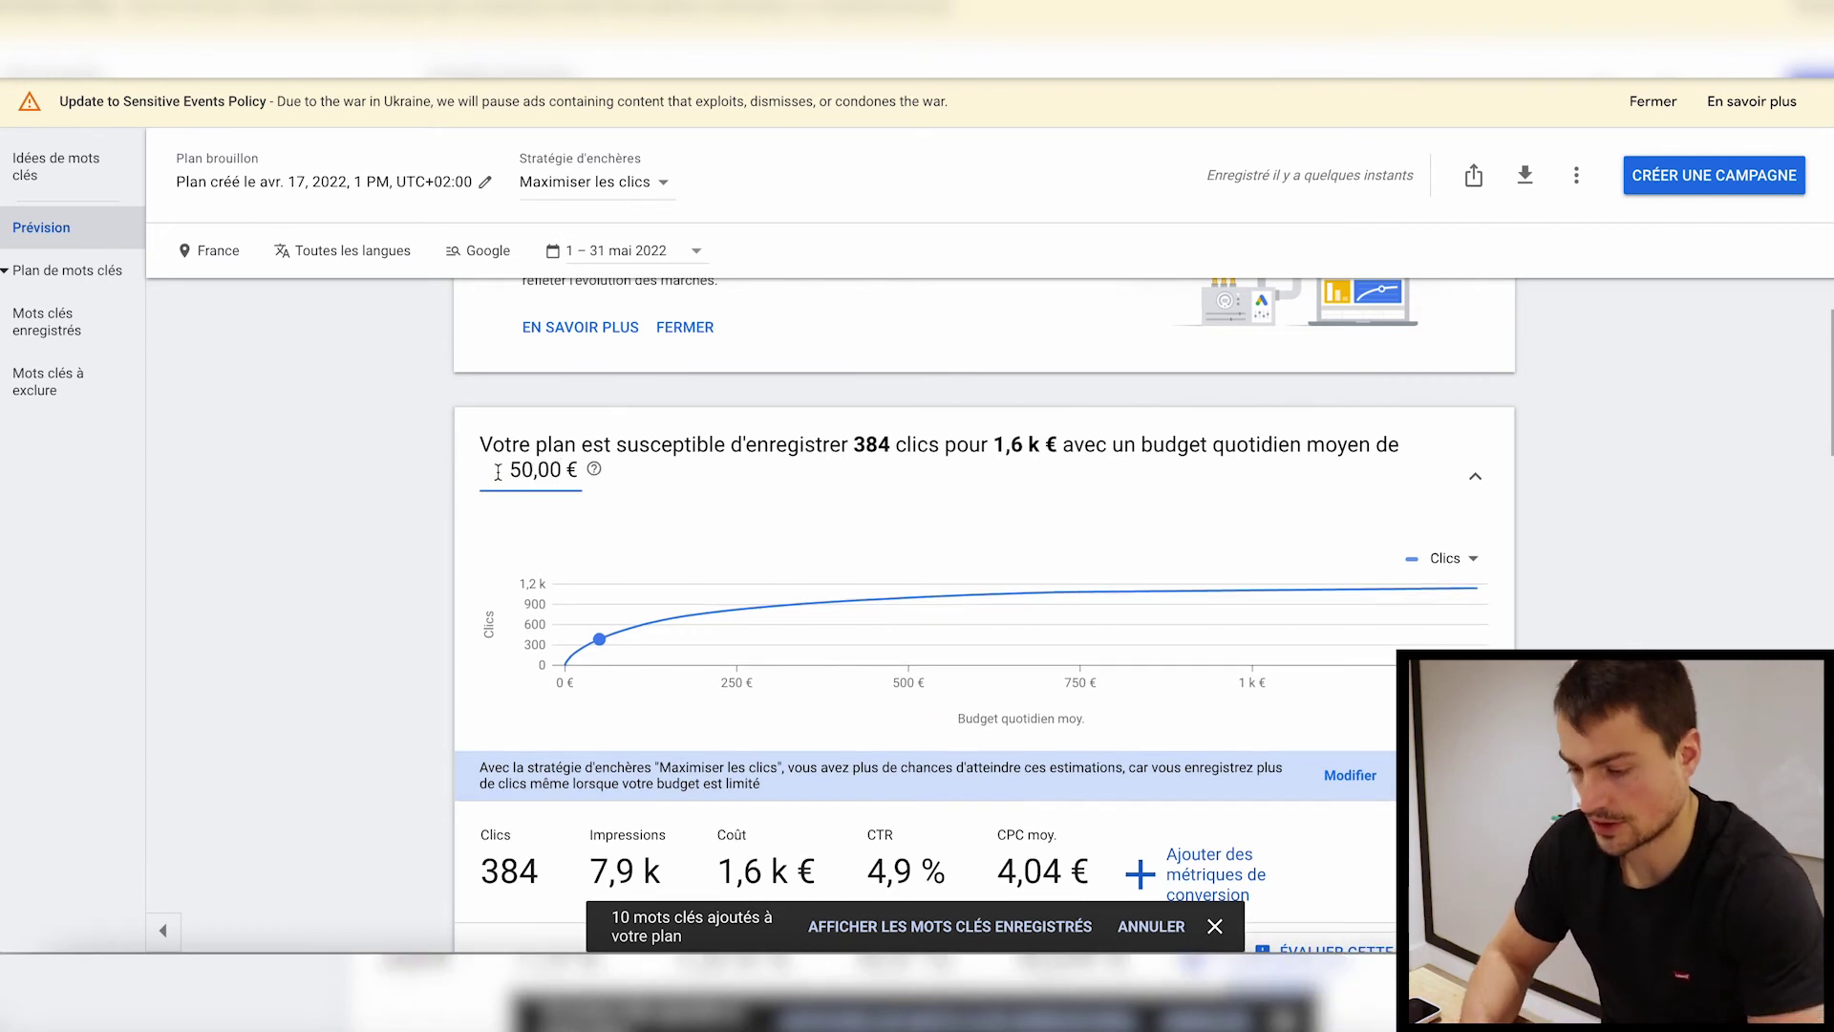
type("0")
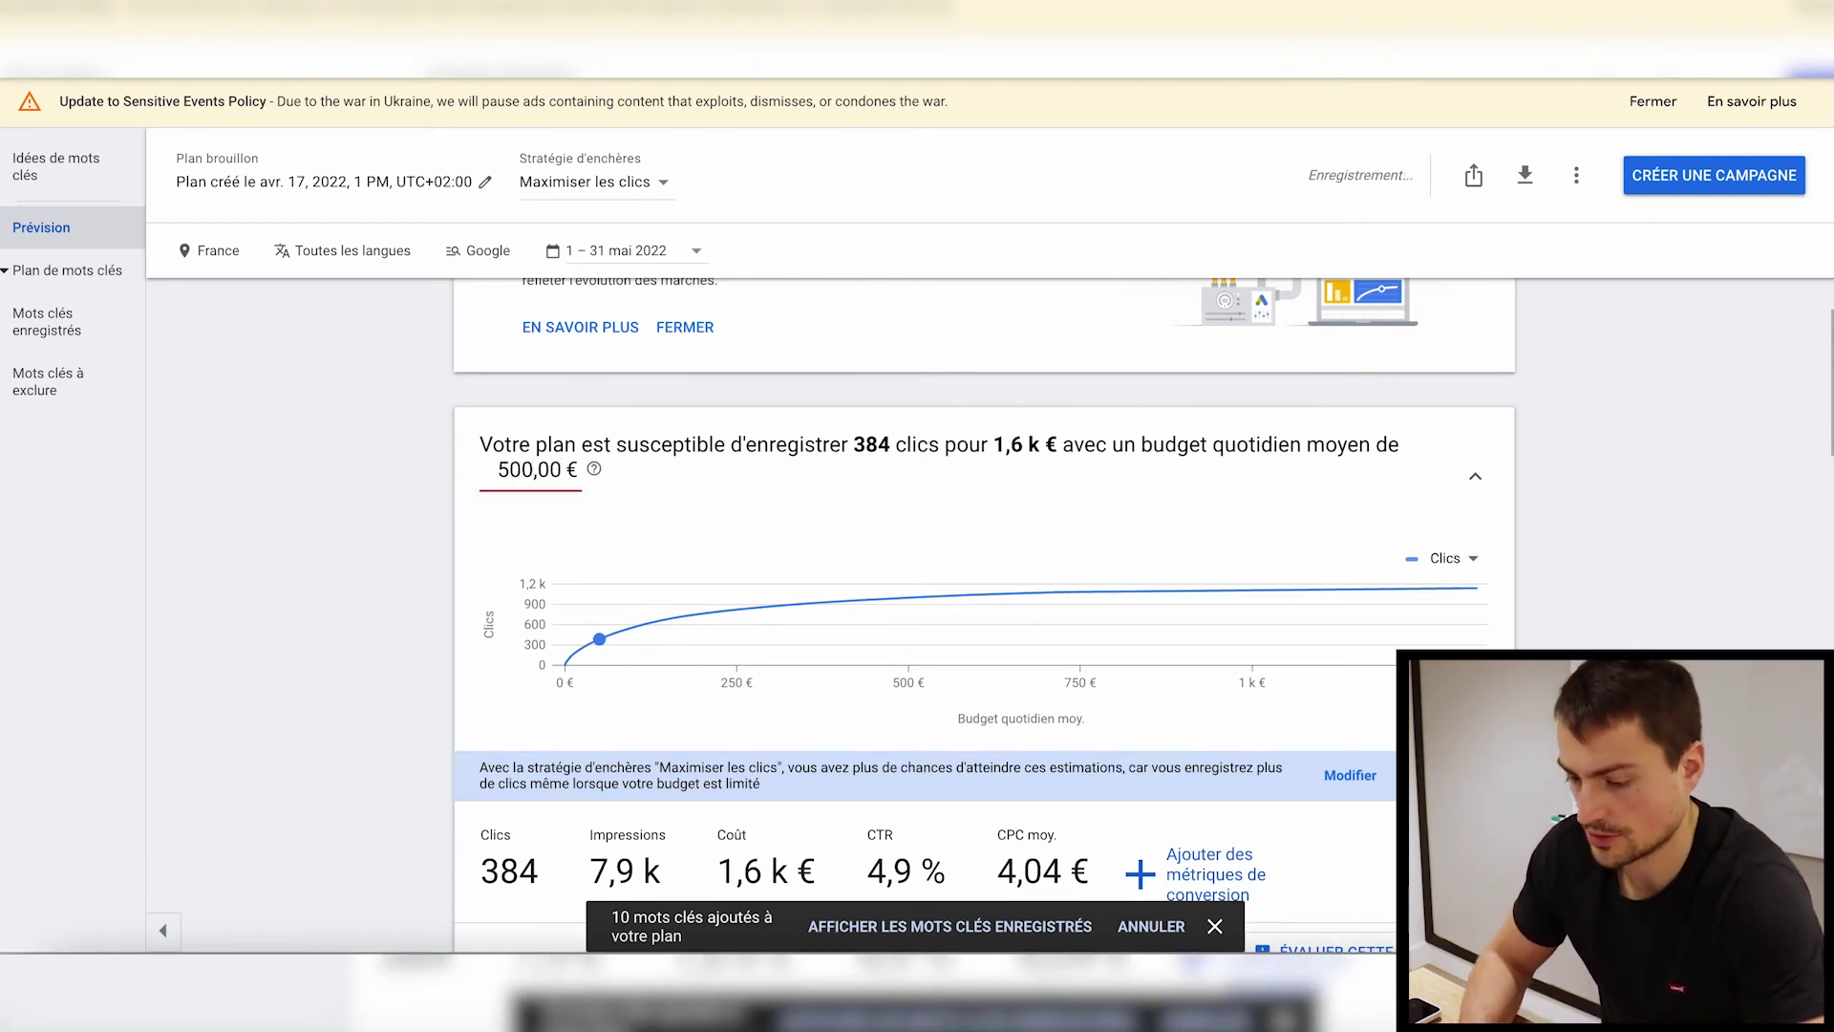
key("Return")
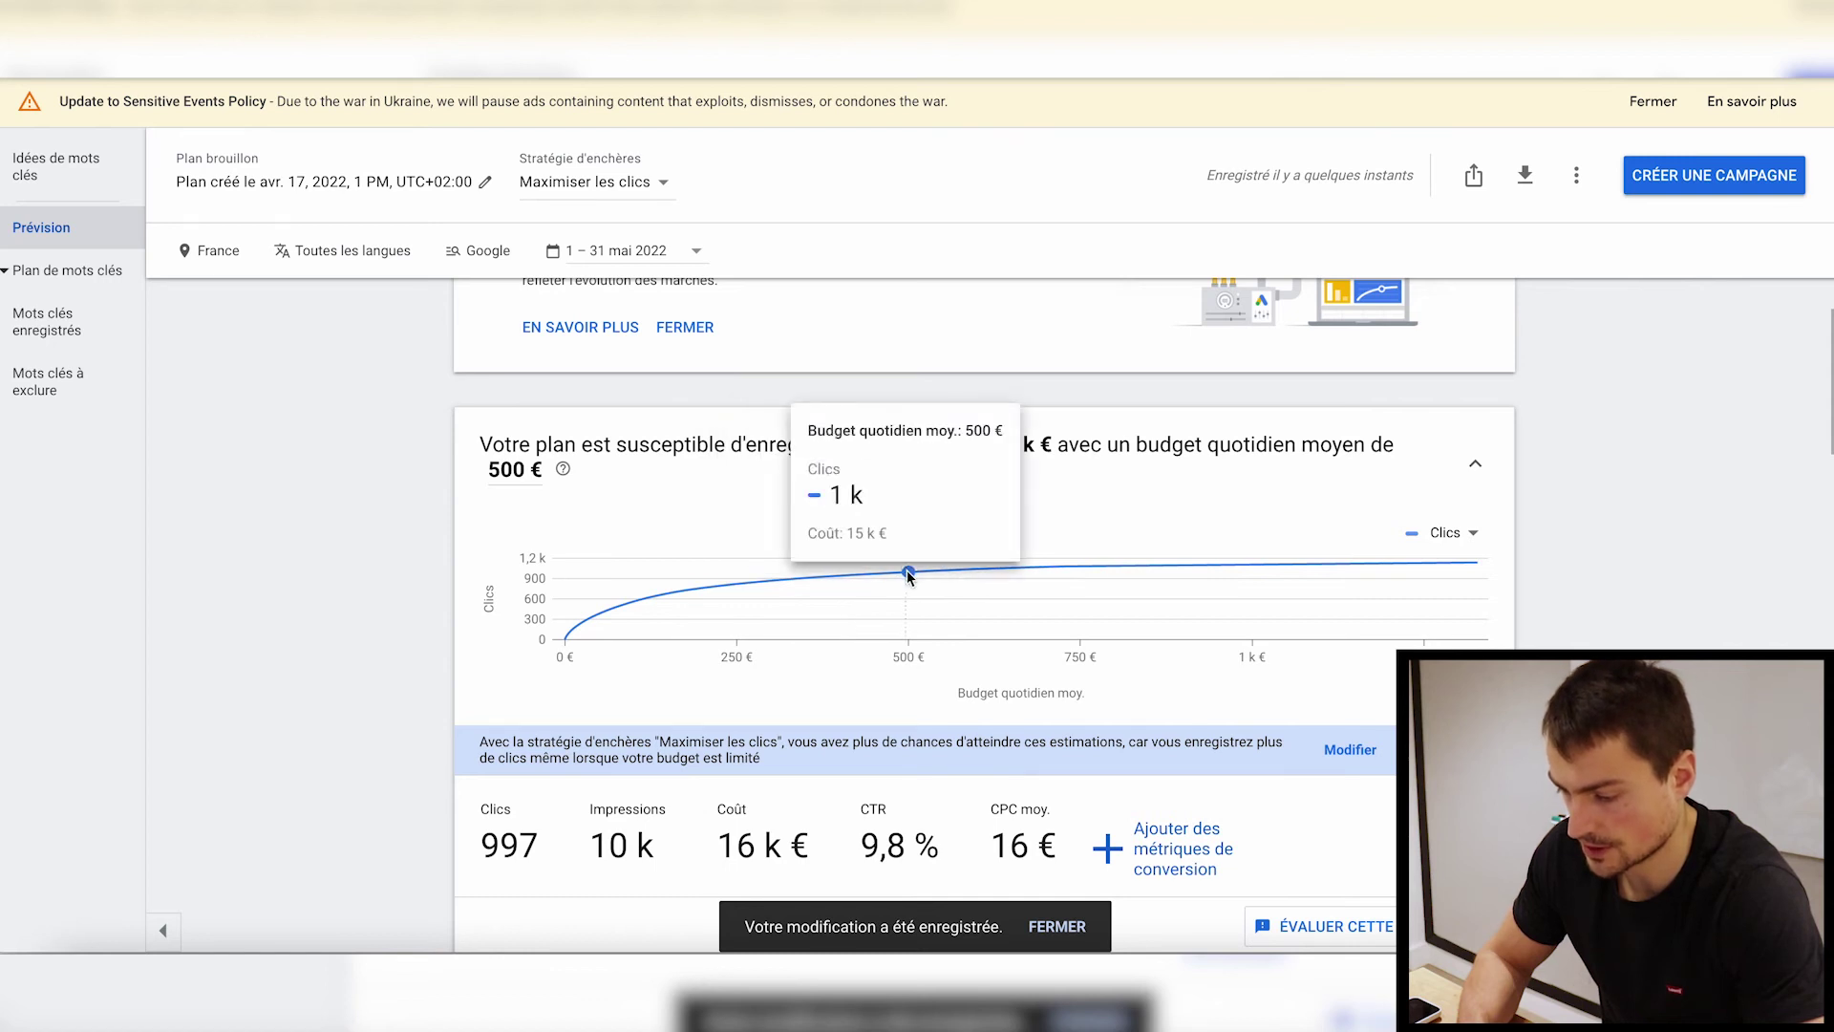
- Sort the plan's keyword forecast table by cost, highest first
scroll(834, 709, "down", 10)
scroll(436, 518, "up", 2)
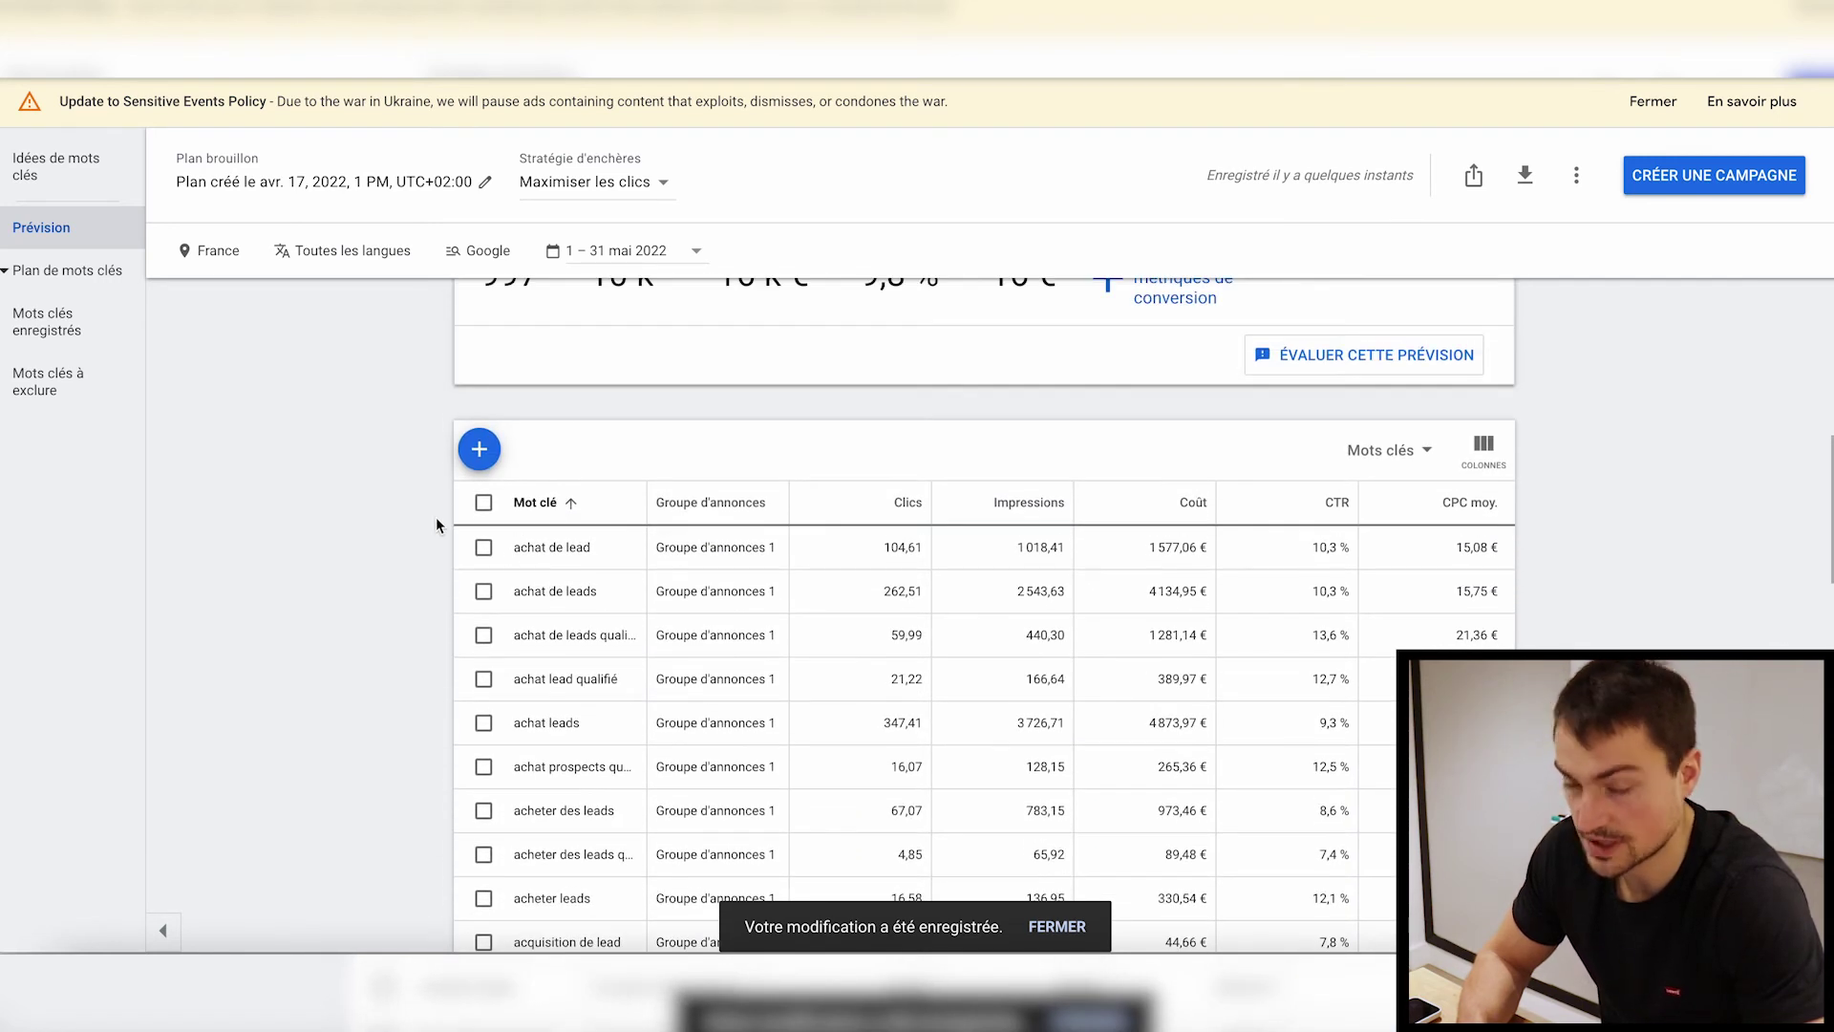
scroll(443, 518, "down", 1)
scroll(1068, 619, "down", 1)
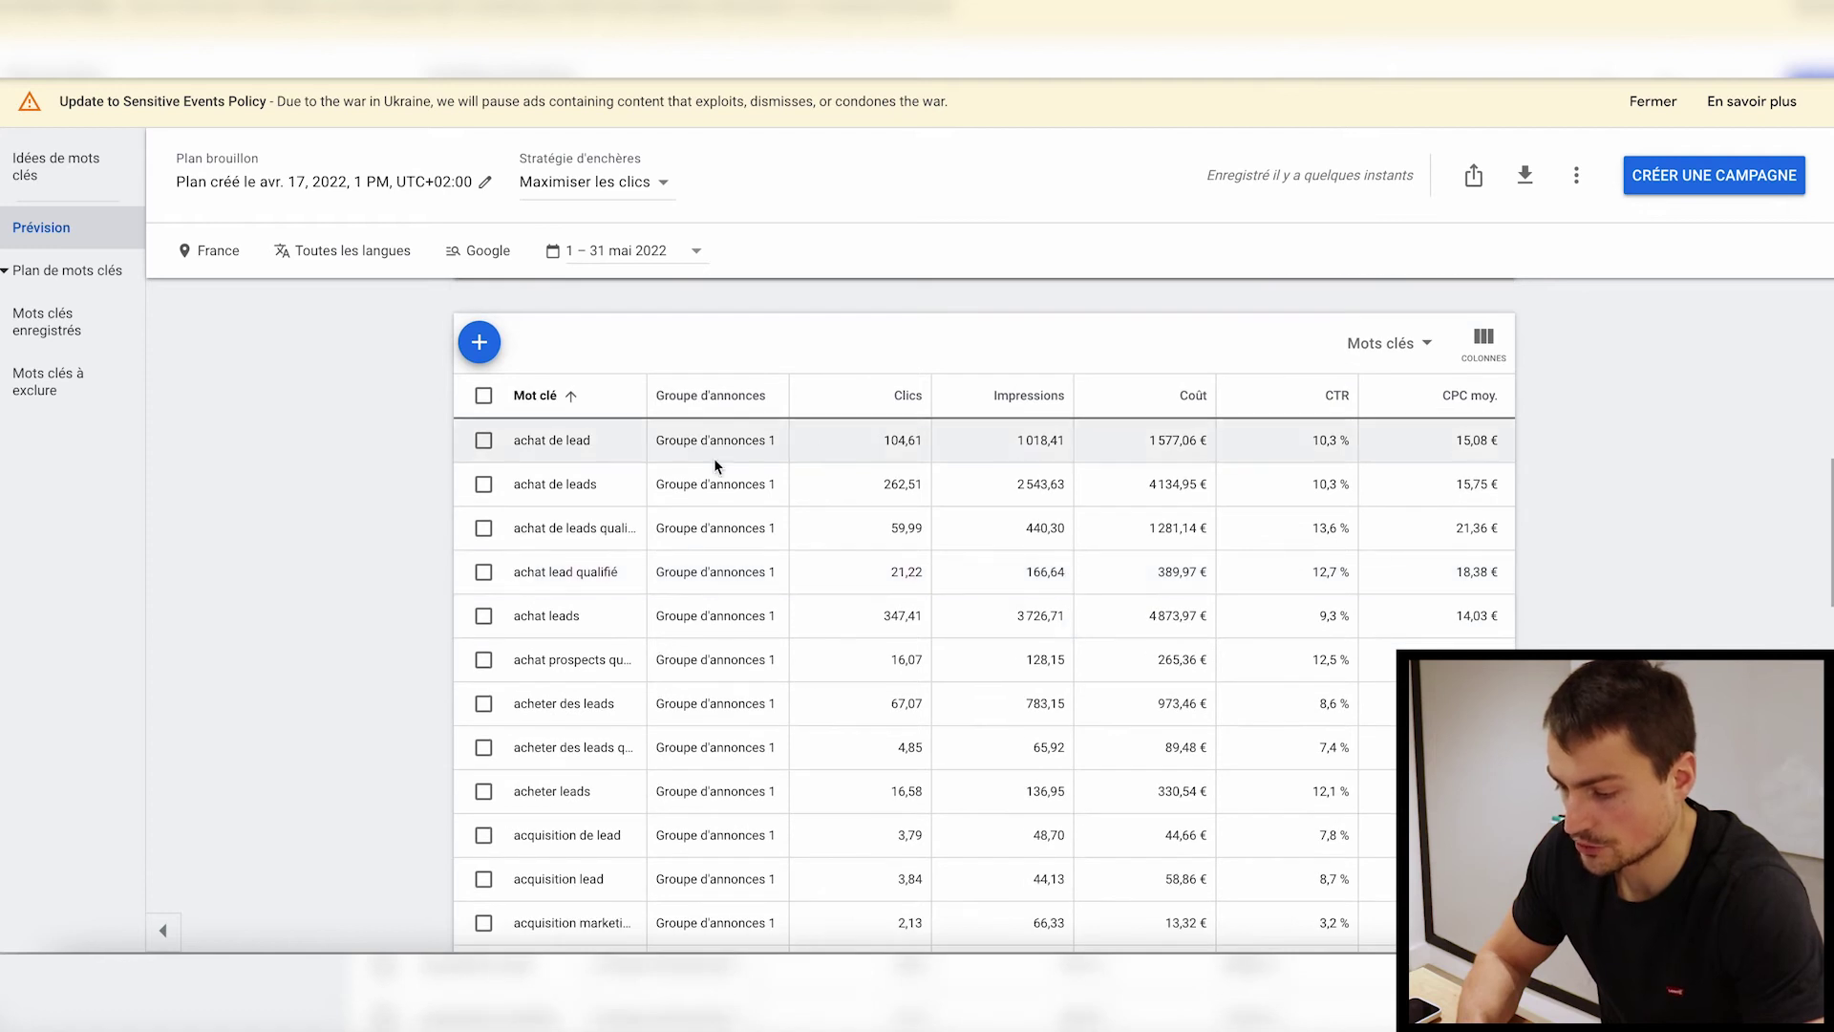
scroll(1161, 499, "down", 1)
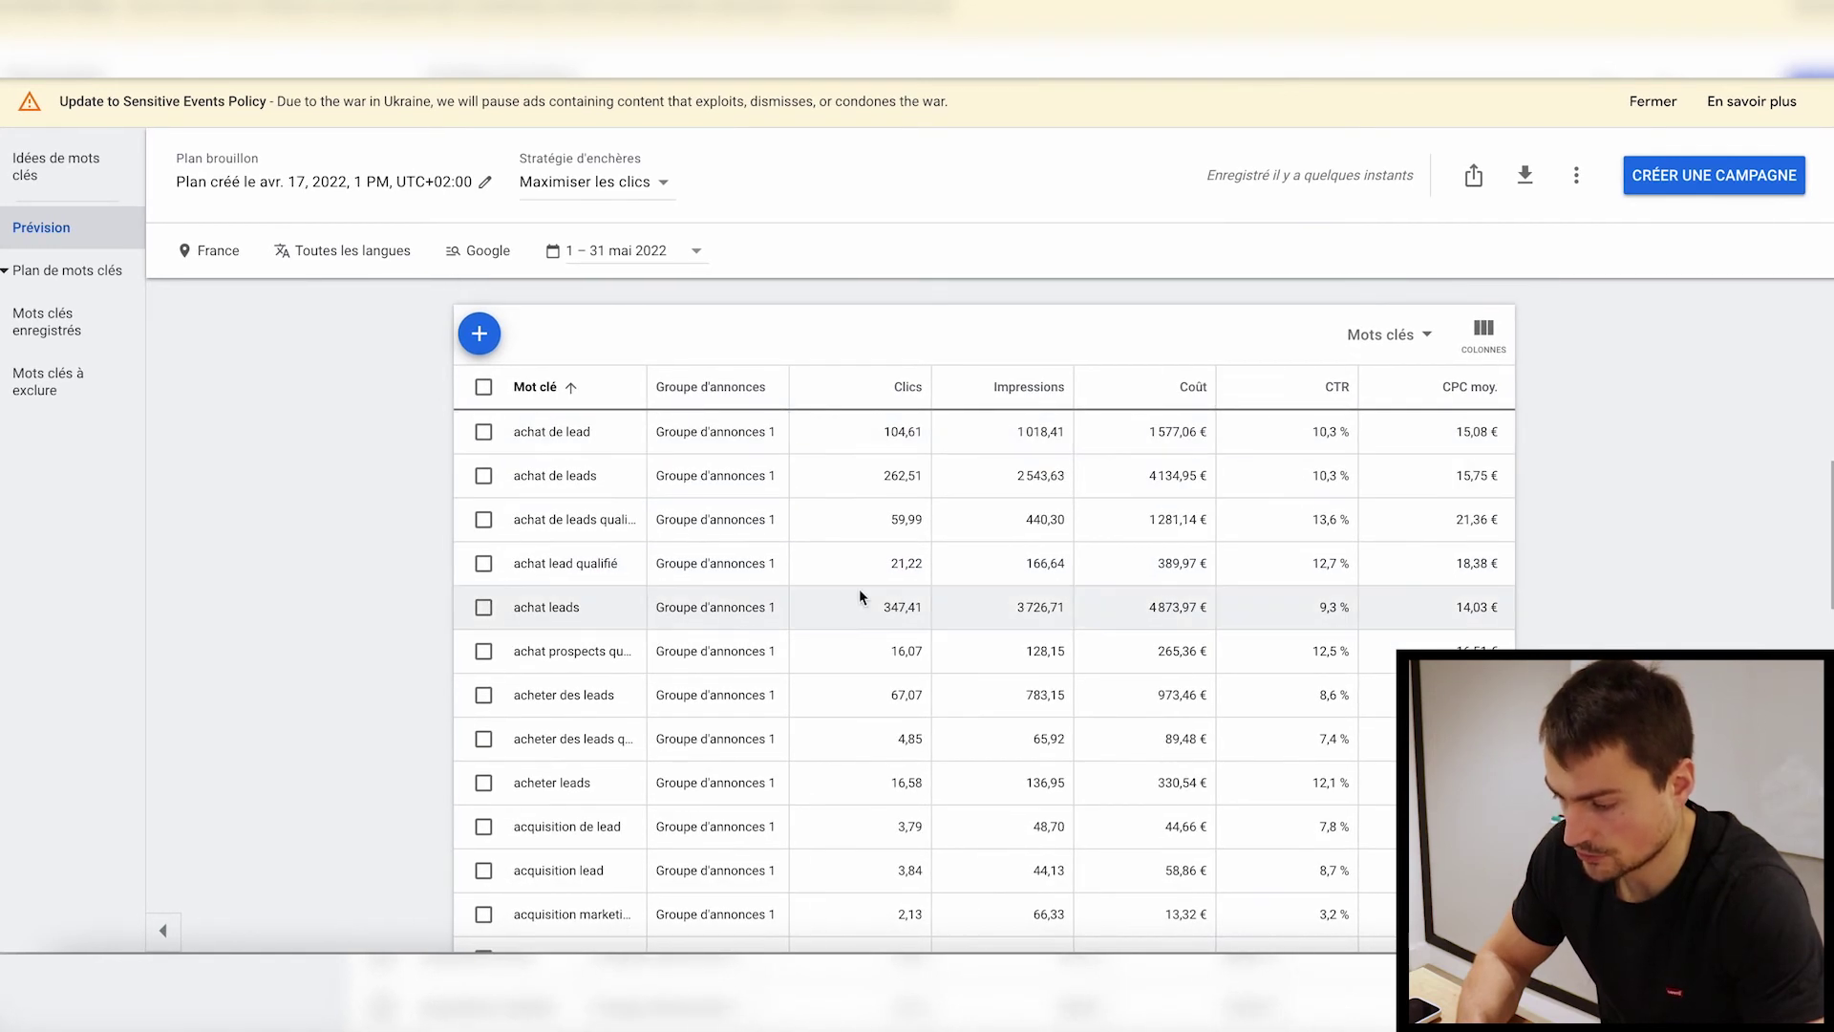
scroll(433, 513, "up", 4)
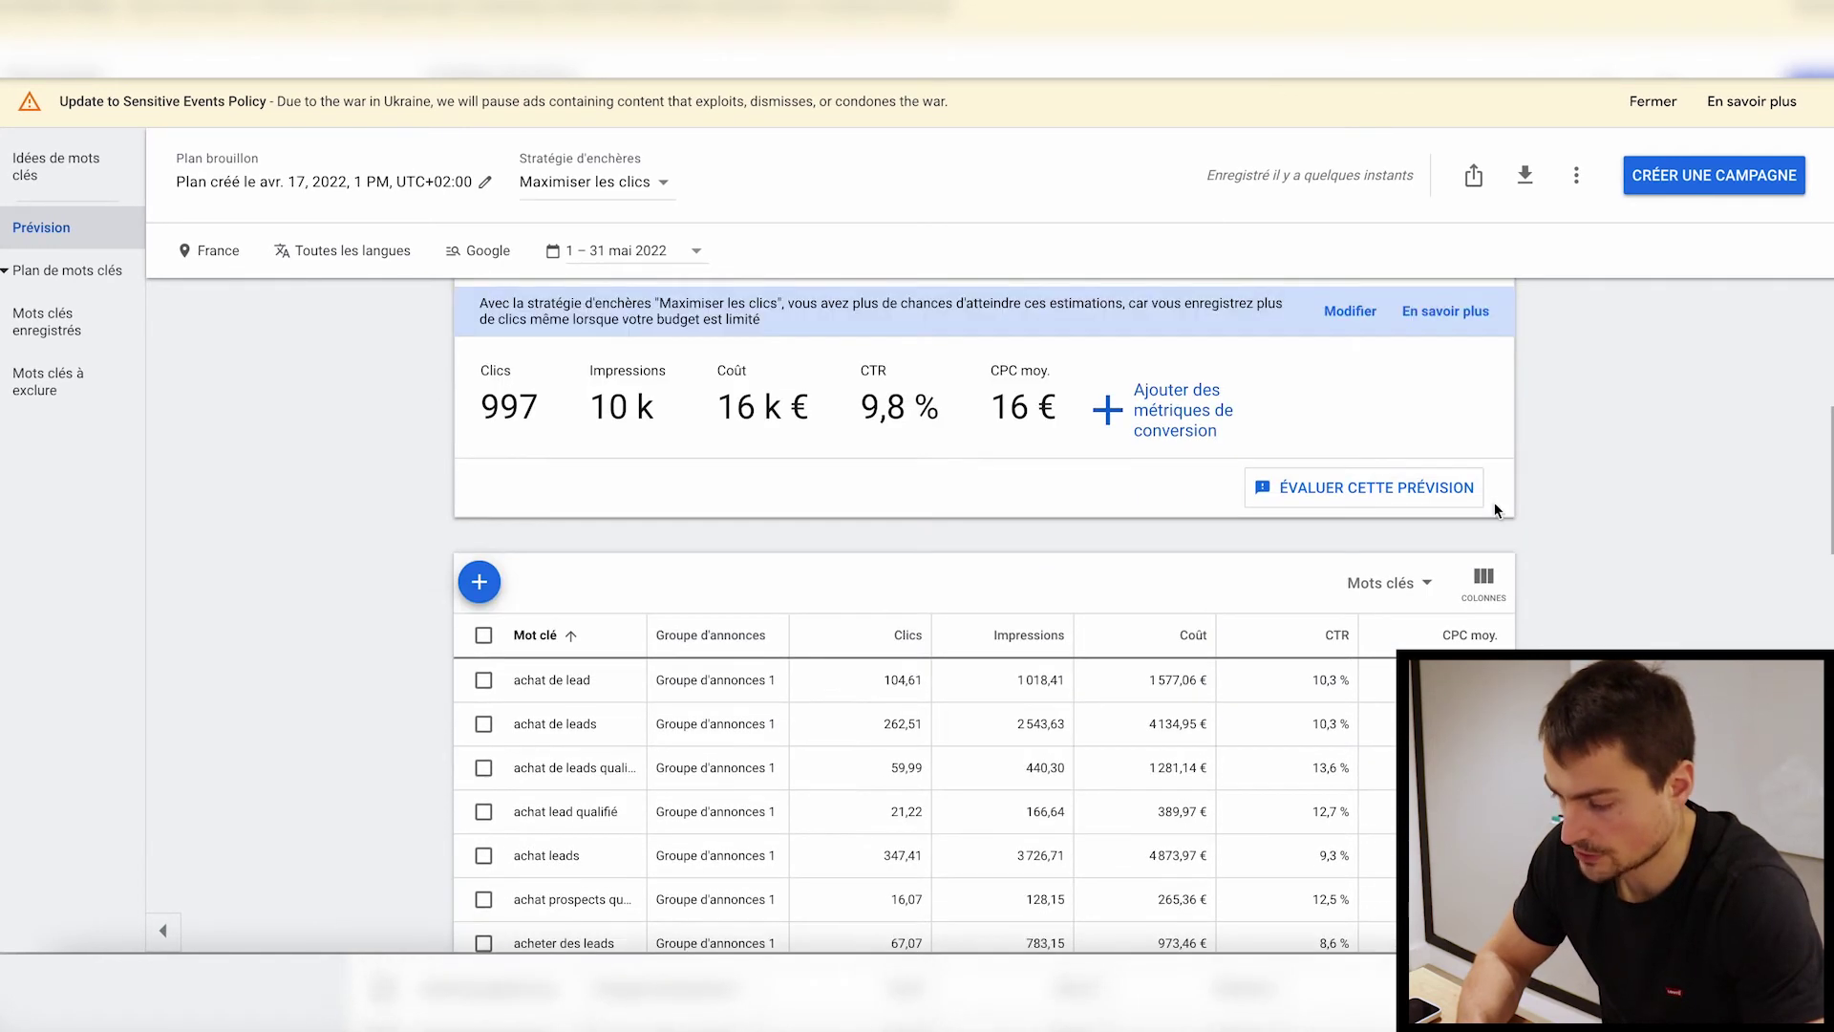
scroll(1010, 581, "down", 2)
left_click(1195, 526)
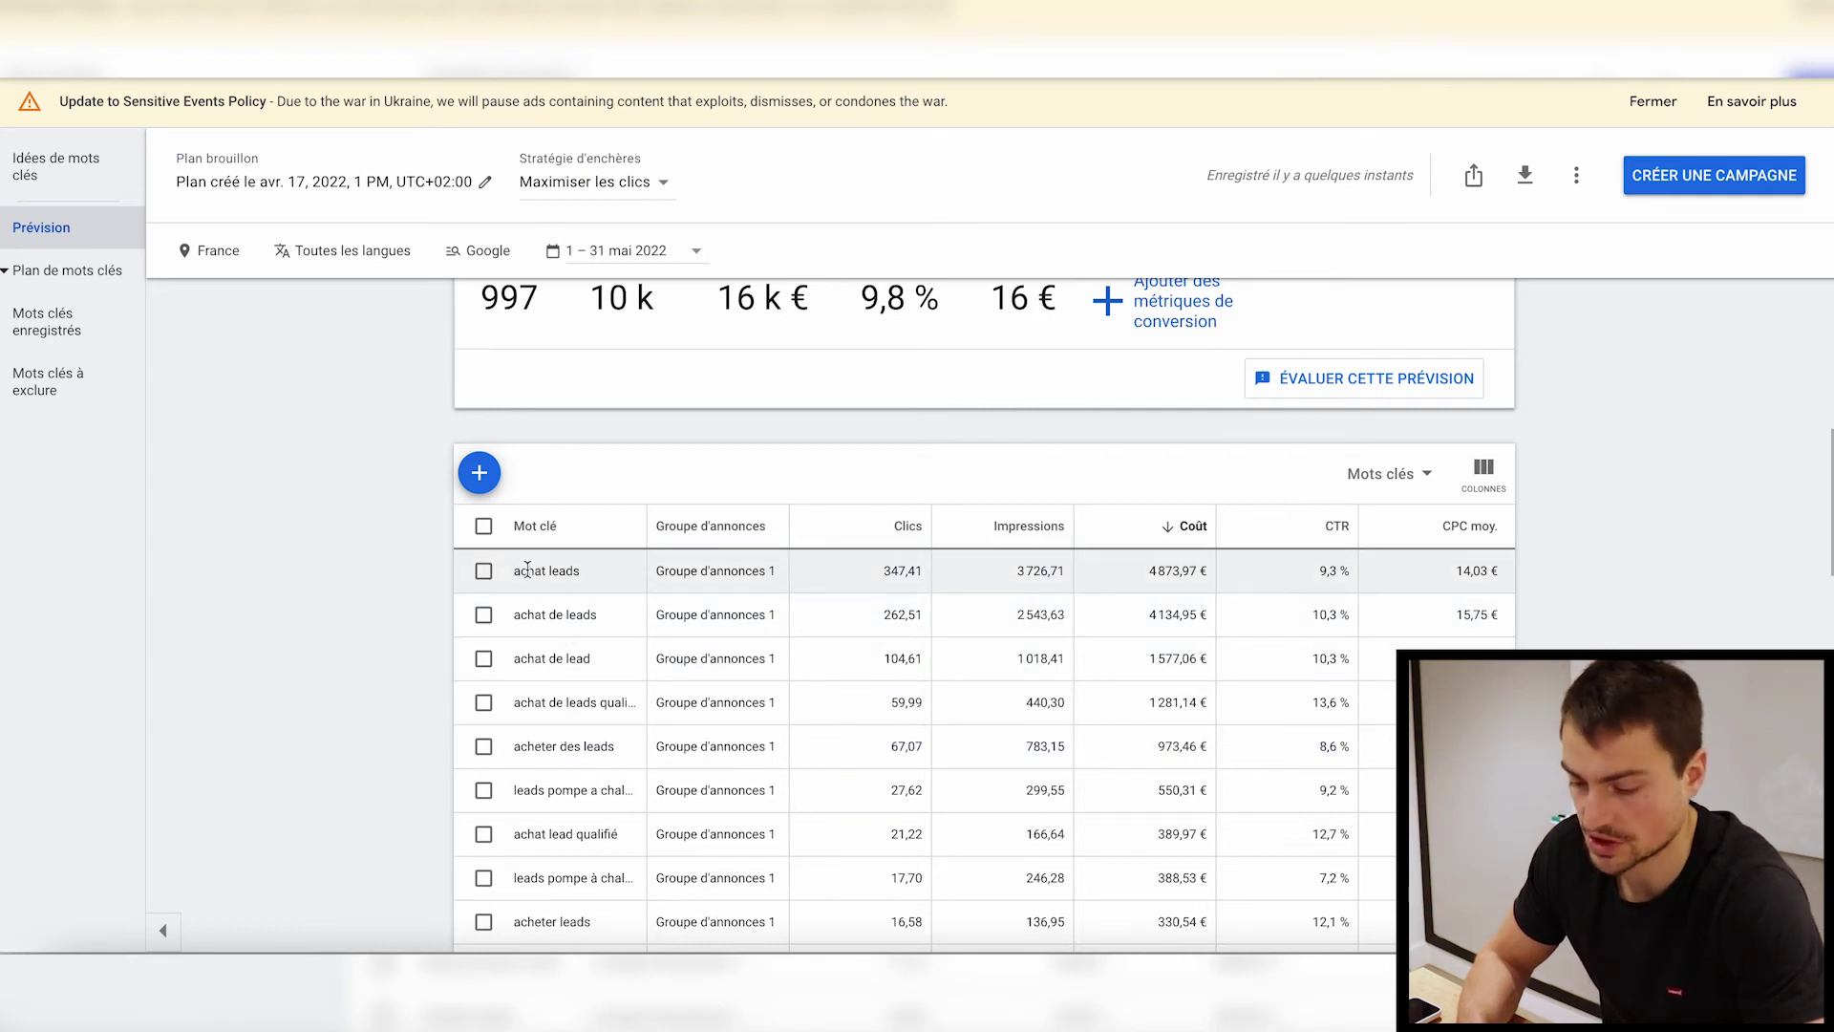
- Examine the costs and average CPC of the most expensive keywords against the plan's overall forecast at the 500 € daily budget
double_click(530, 615)
scroll(550, 669, "down", 1)
double_click(555, 647)
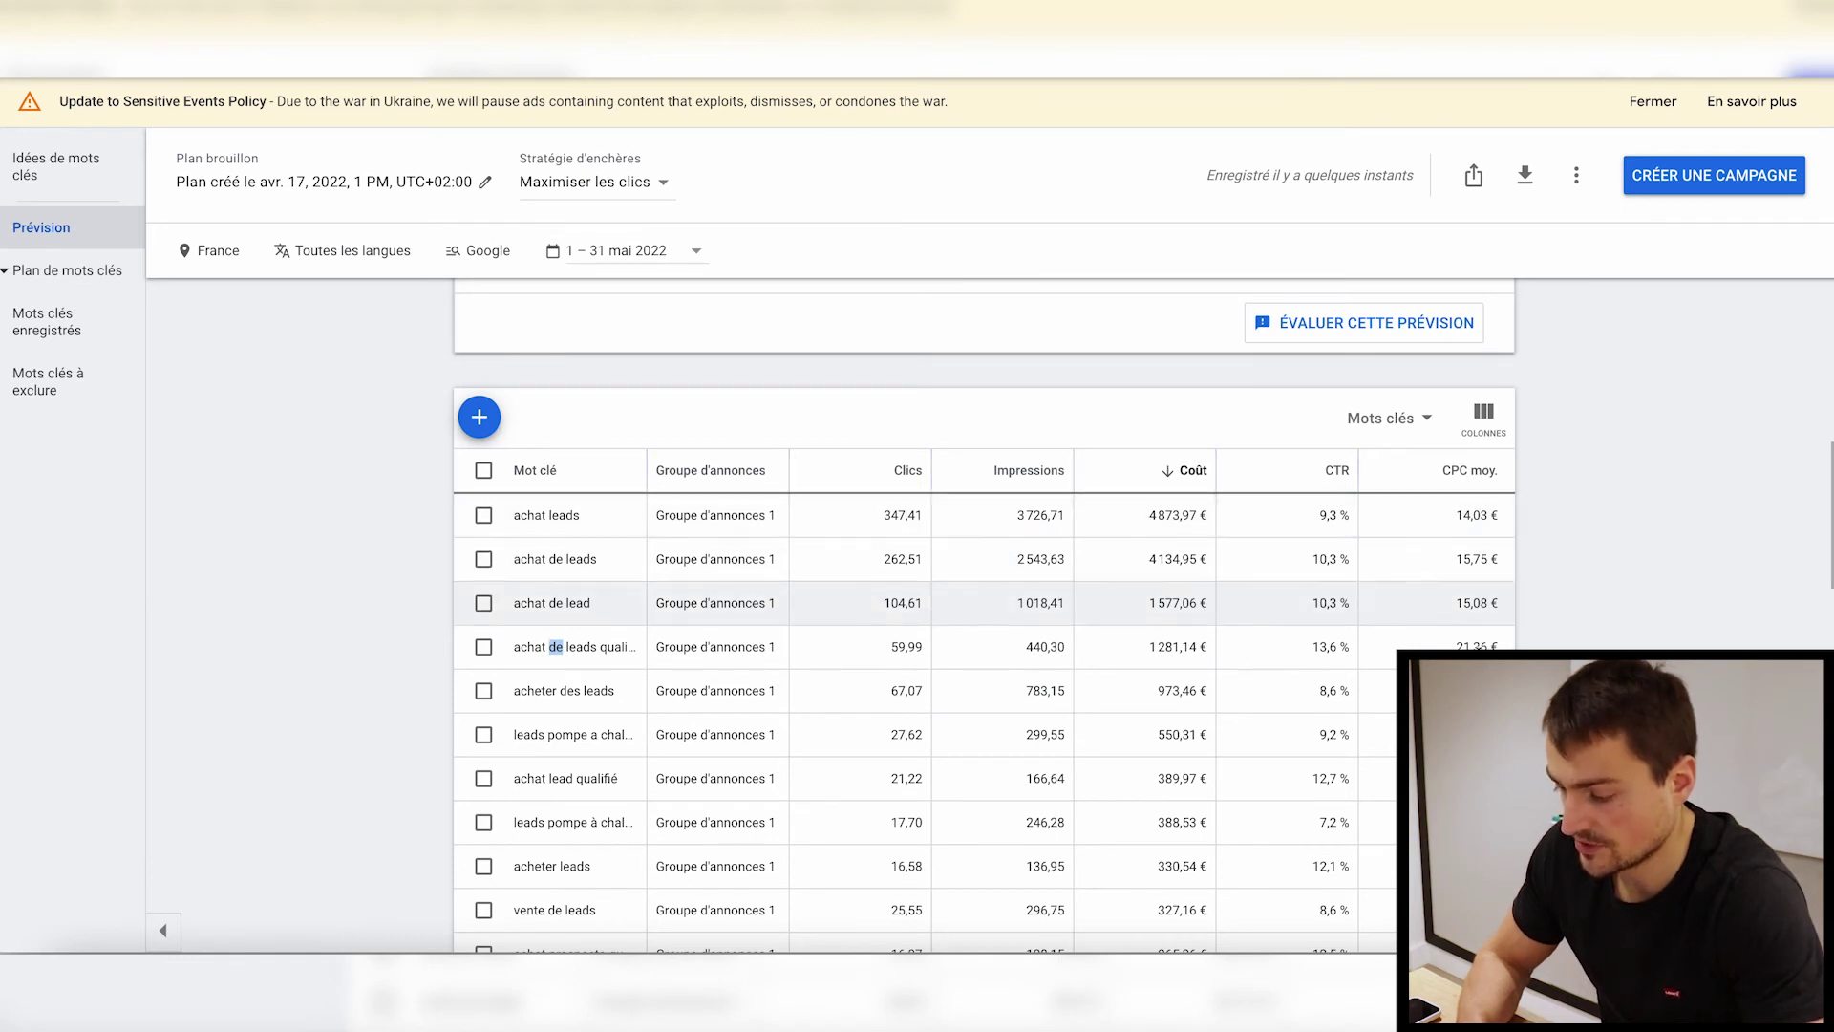
scroll(1471, 481, "down", 5)
scroll(1362, 692, "up", 10)
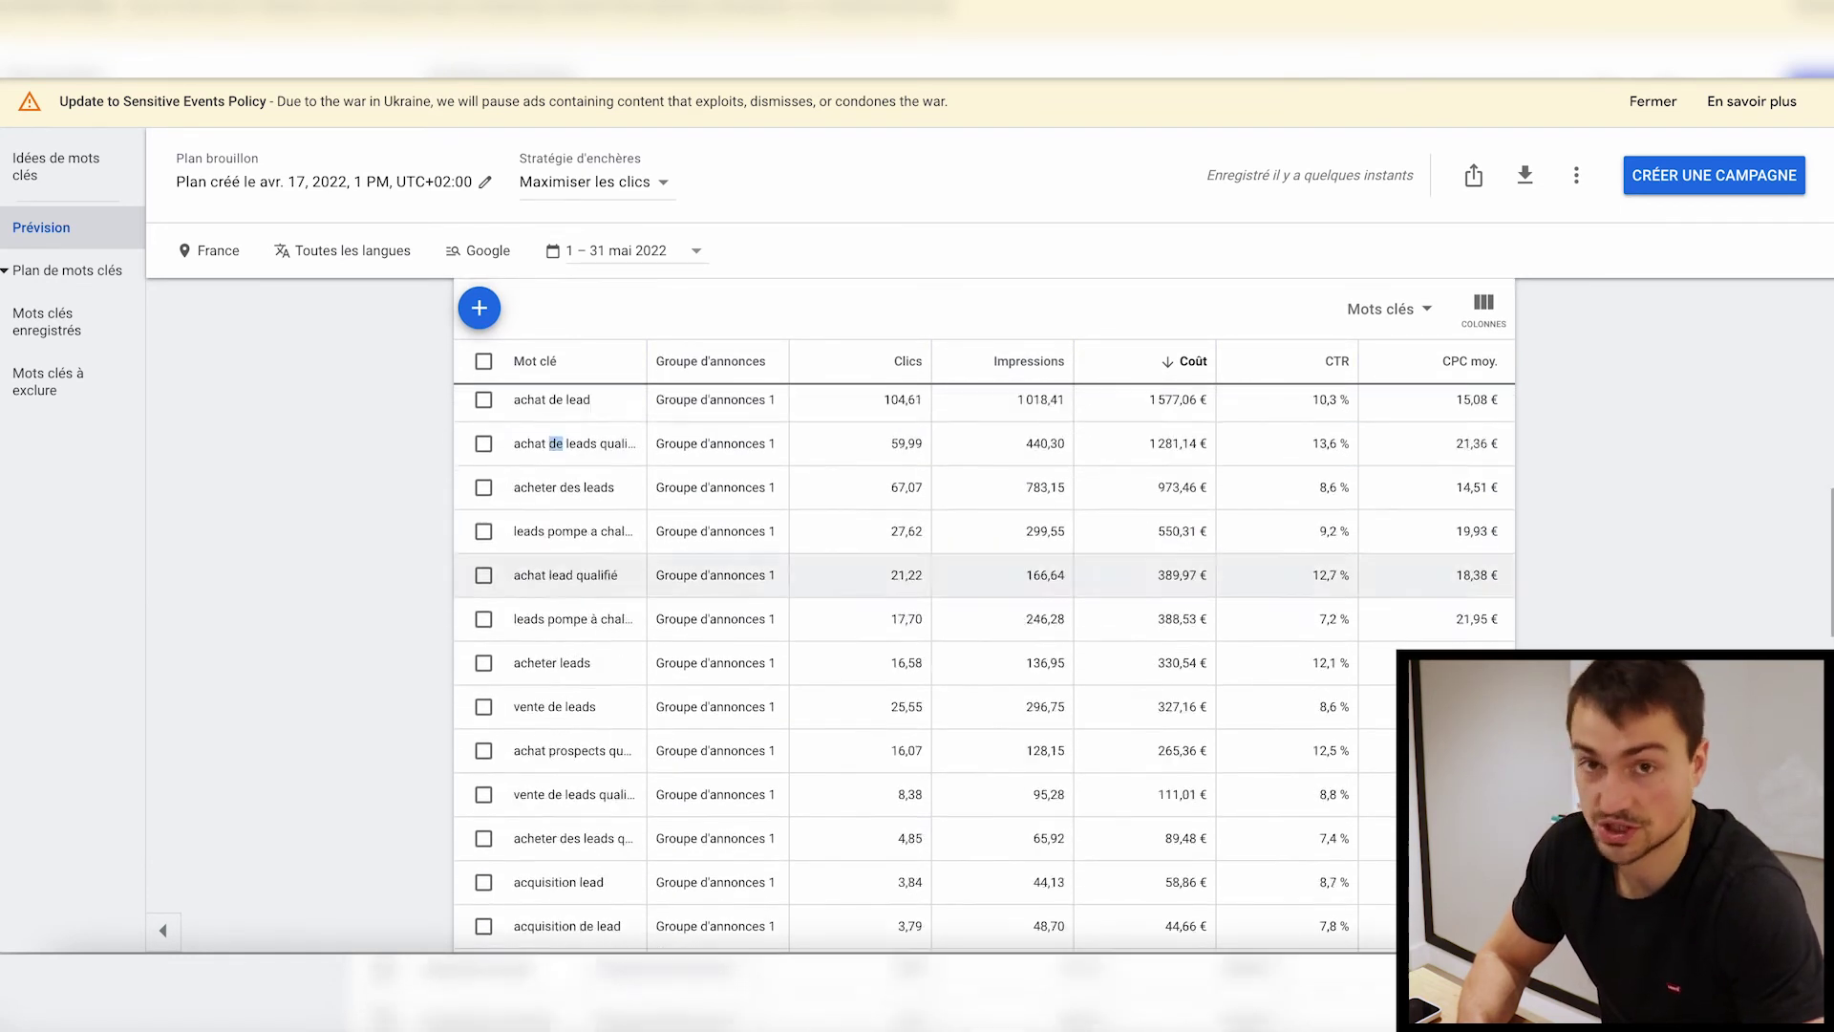
scroll(1365, 701, "down", 5)
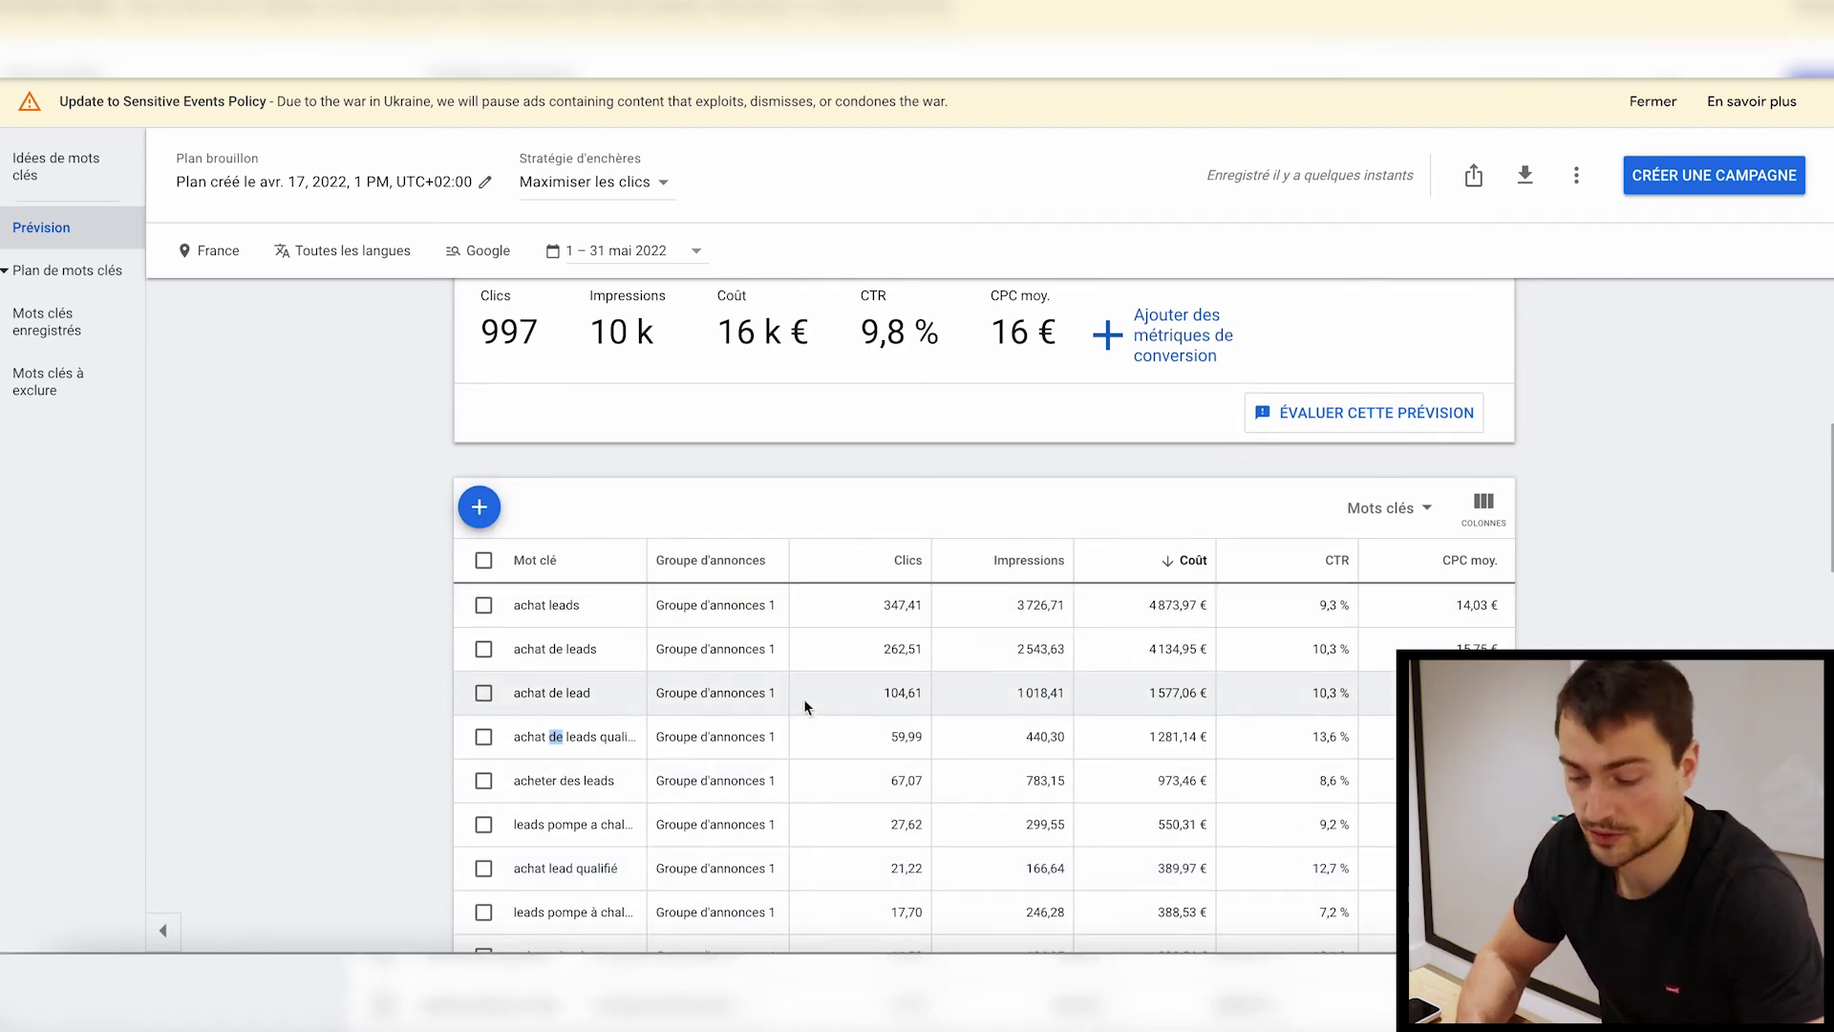
left_click(1650, 645)
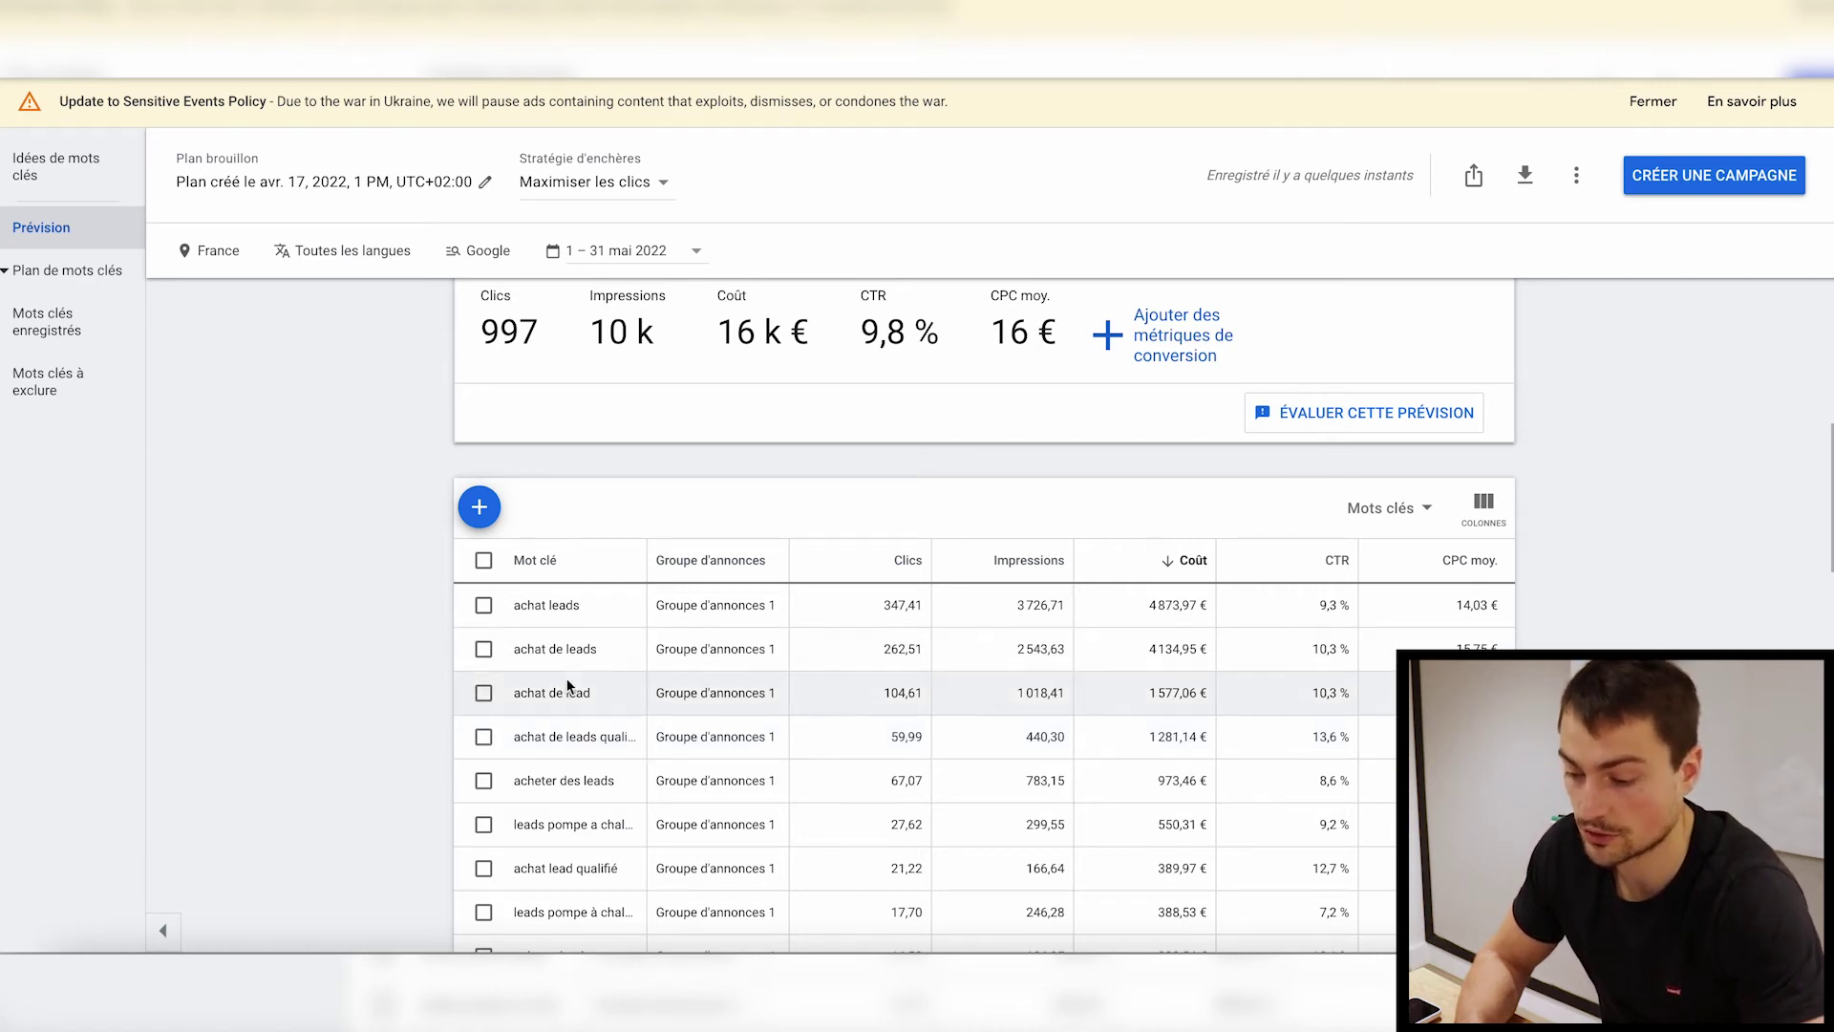
scroll(328, 471, "down", 1)
scroll(1018, 600, "down", 3)
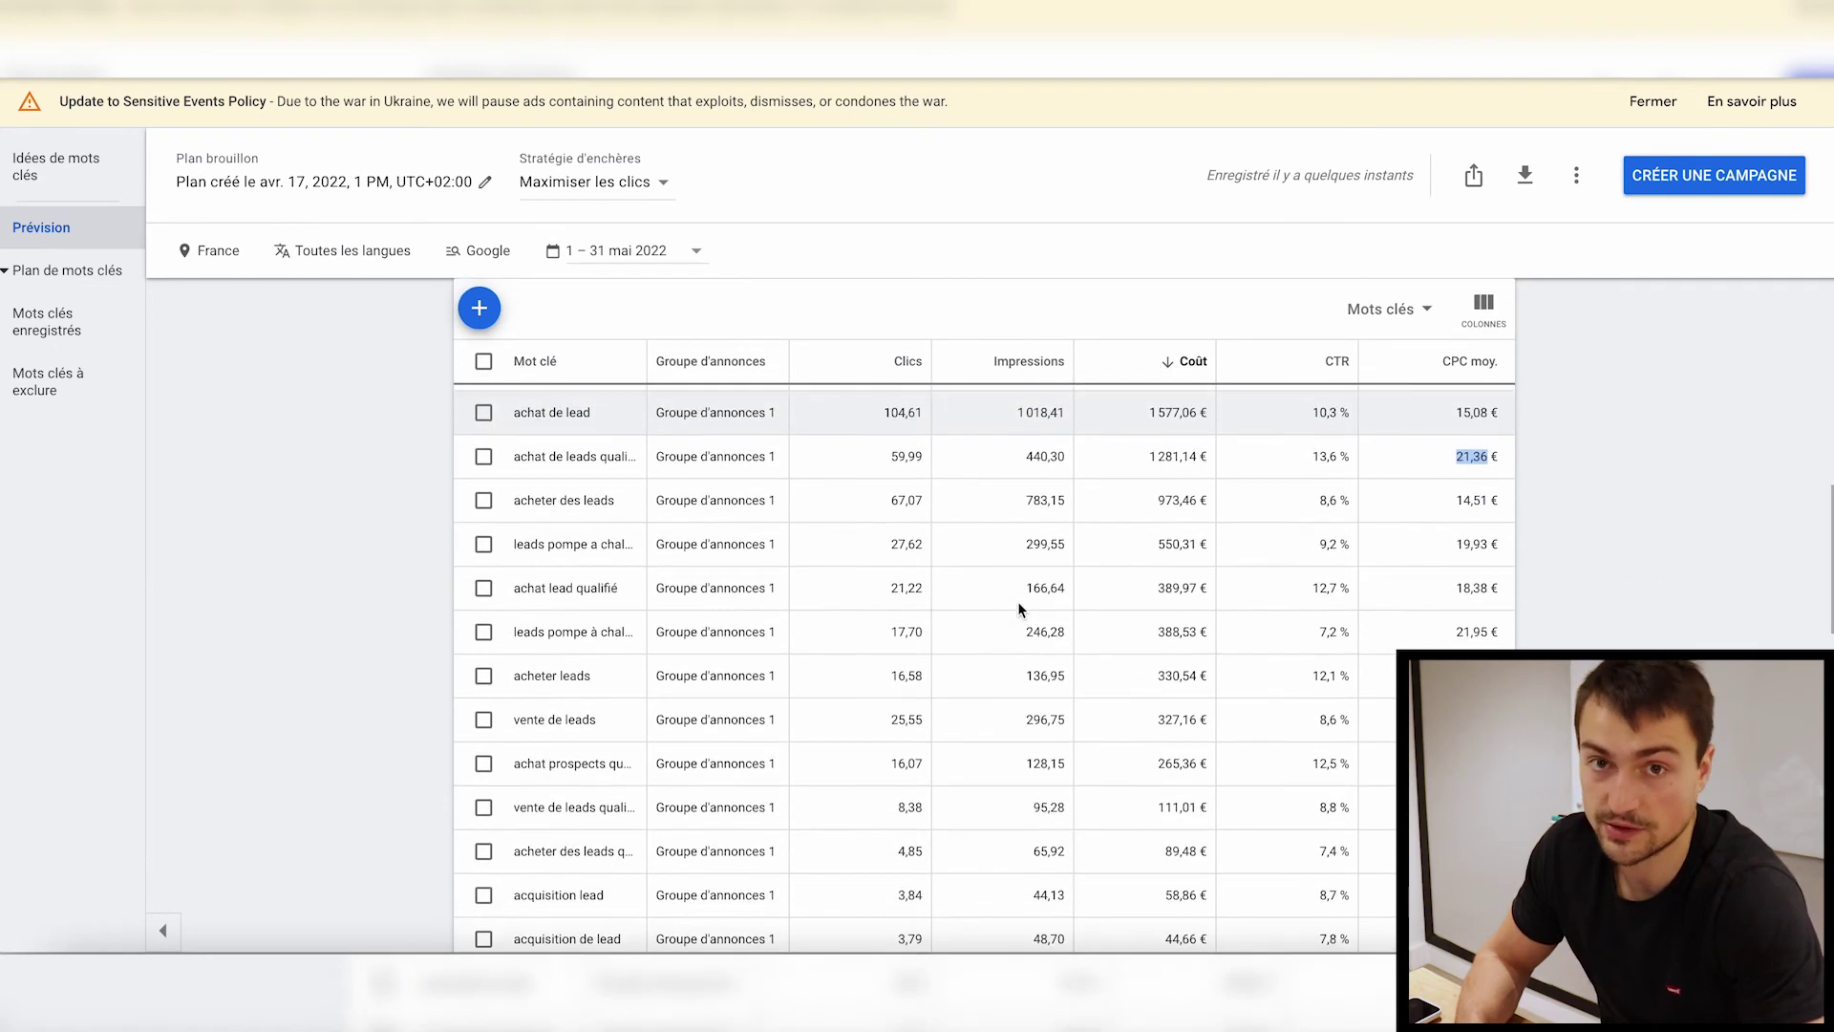
scroll(1393, 531, "up", 4)
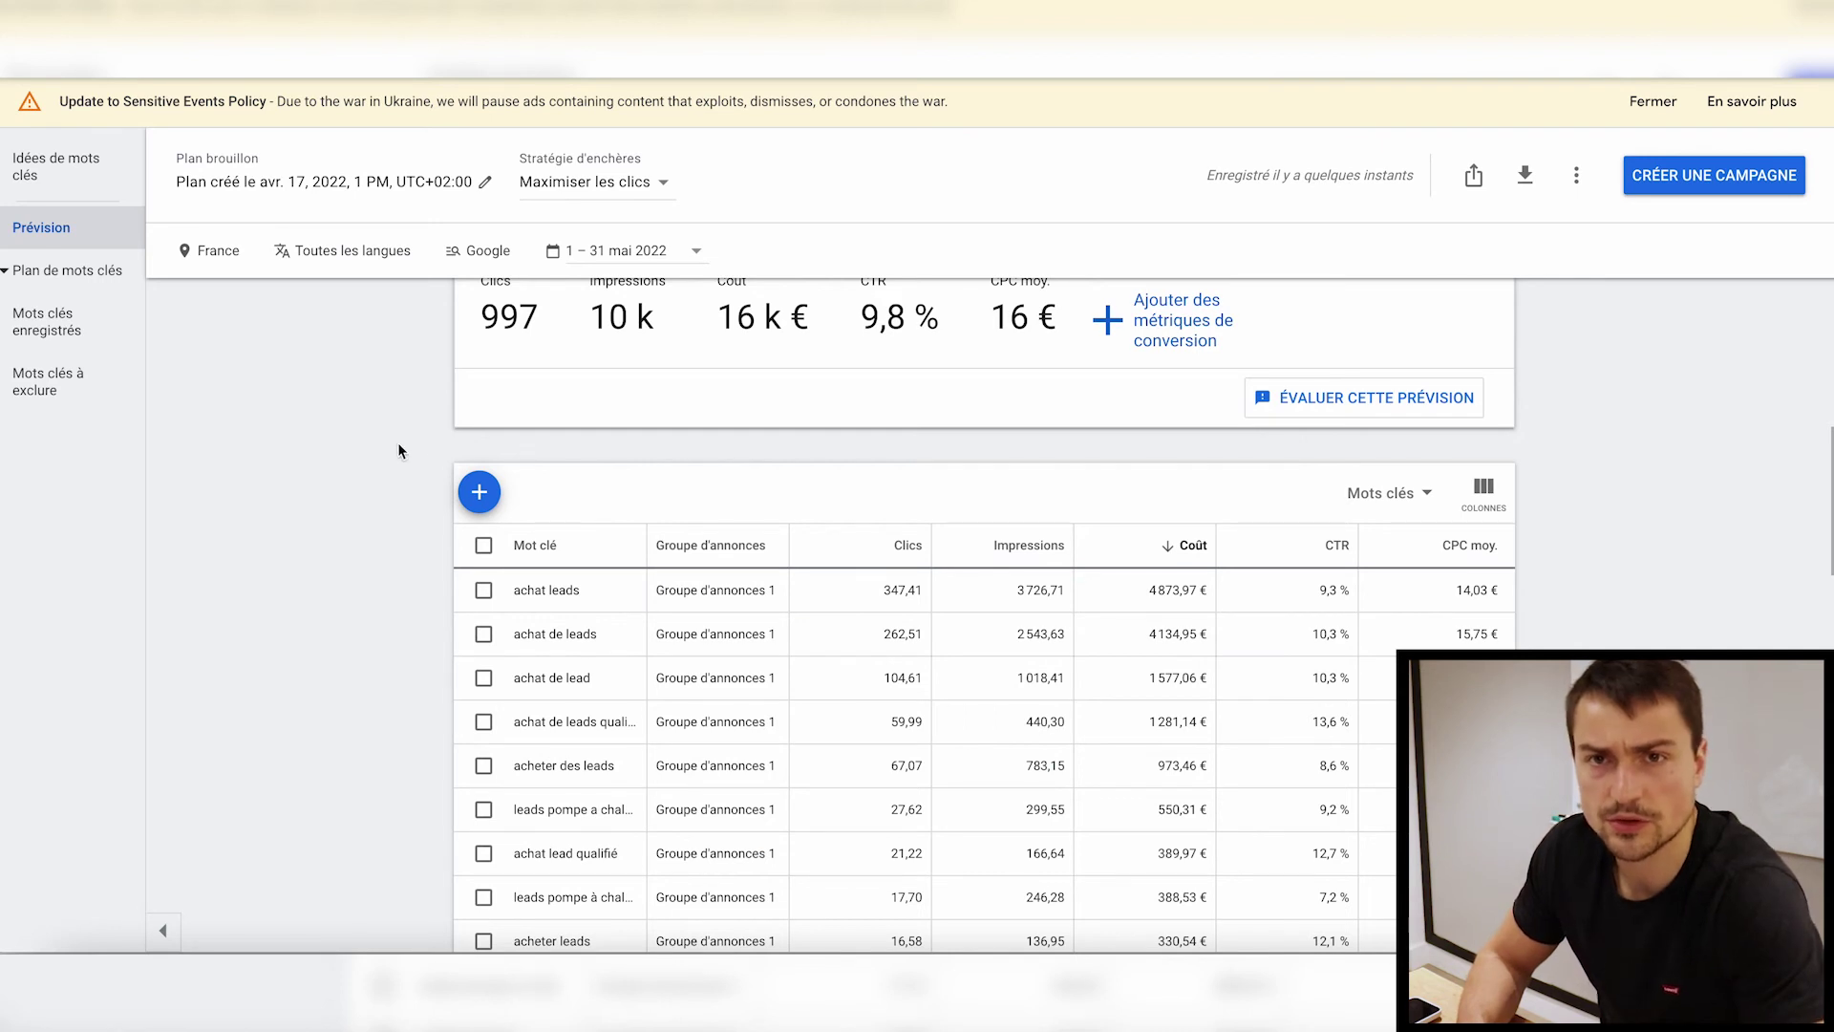
scroll(673, 554, "down", 1)
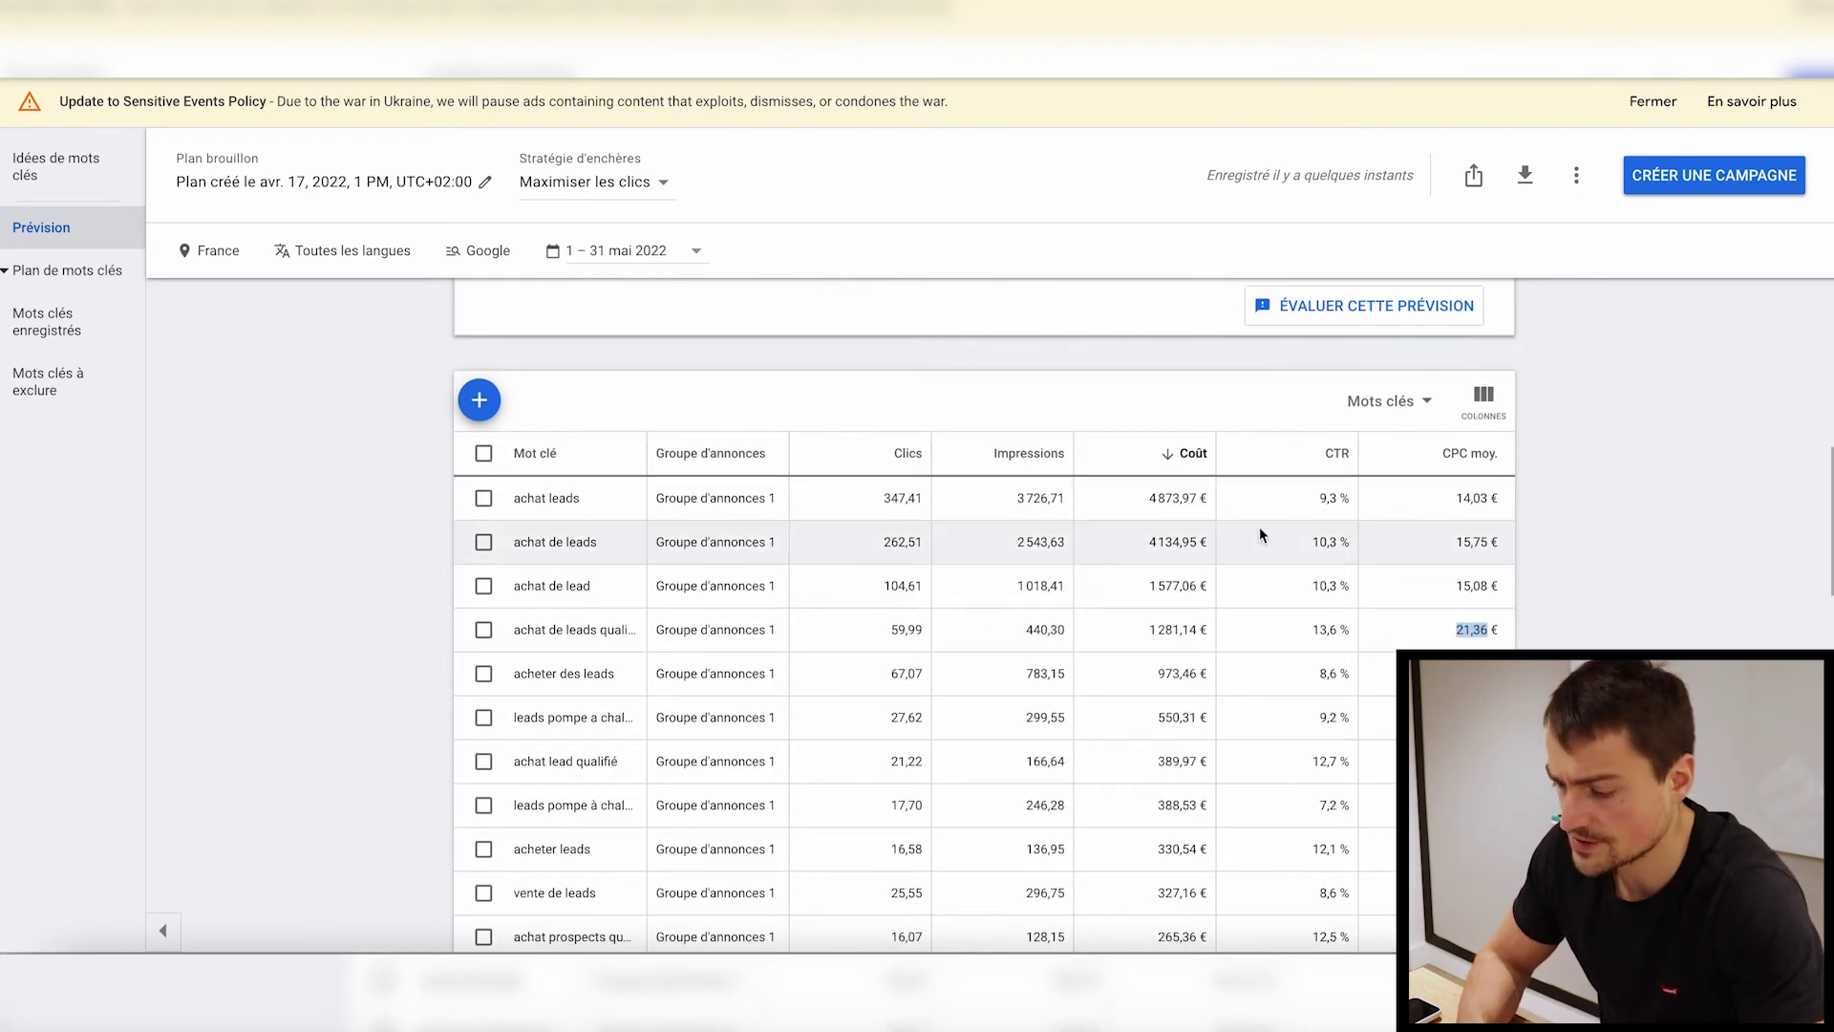
scroll(382, 508, "up", 2)
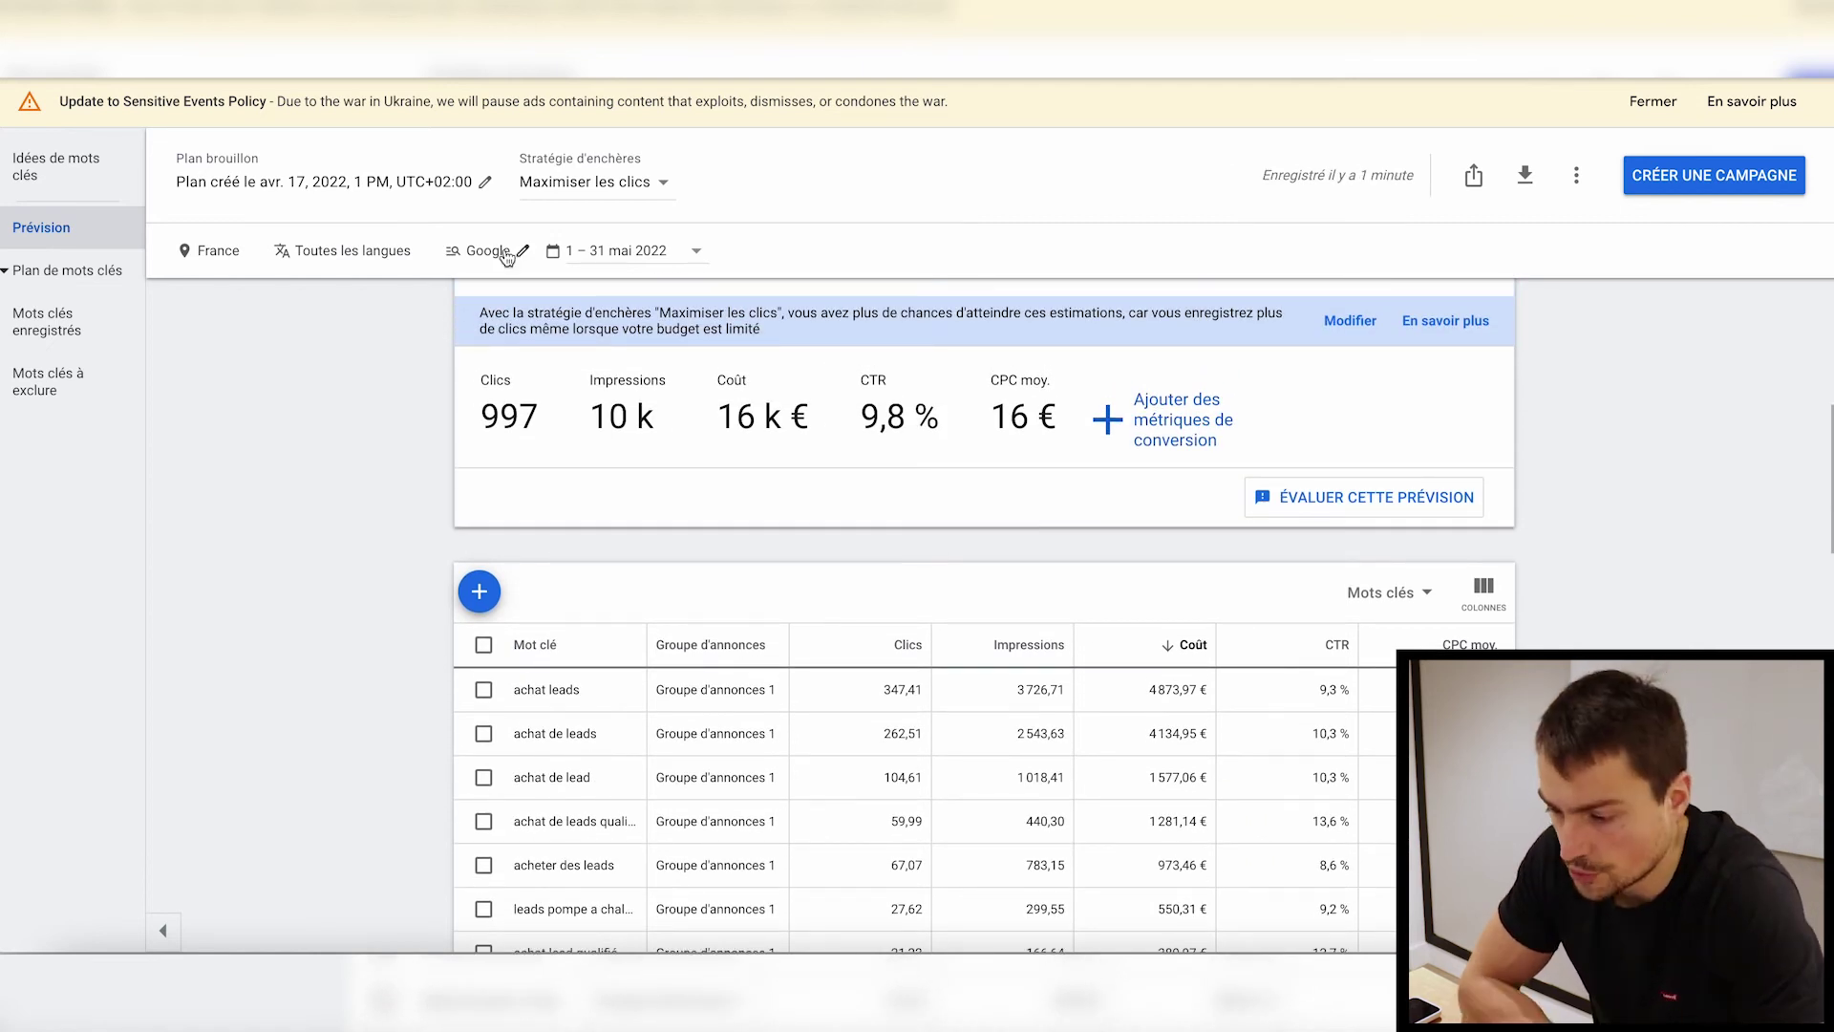
scroll(666, 641, "up", 4)
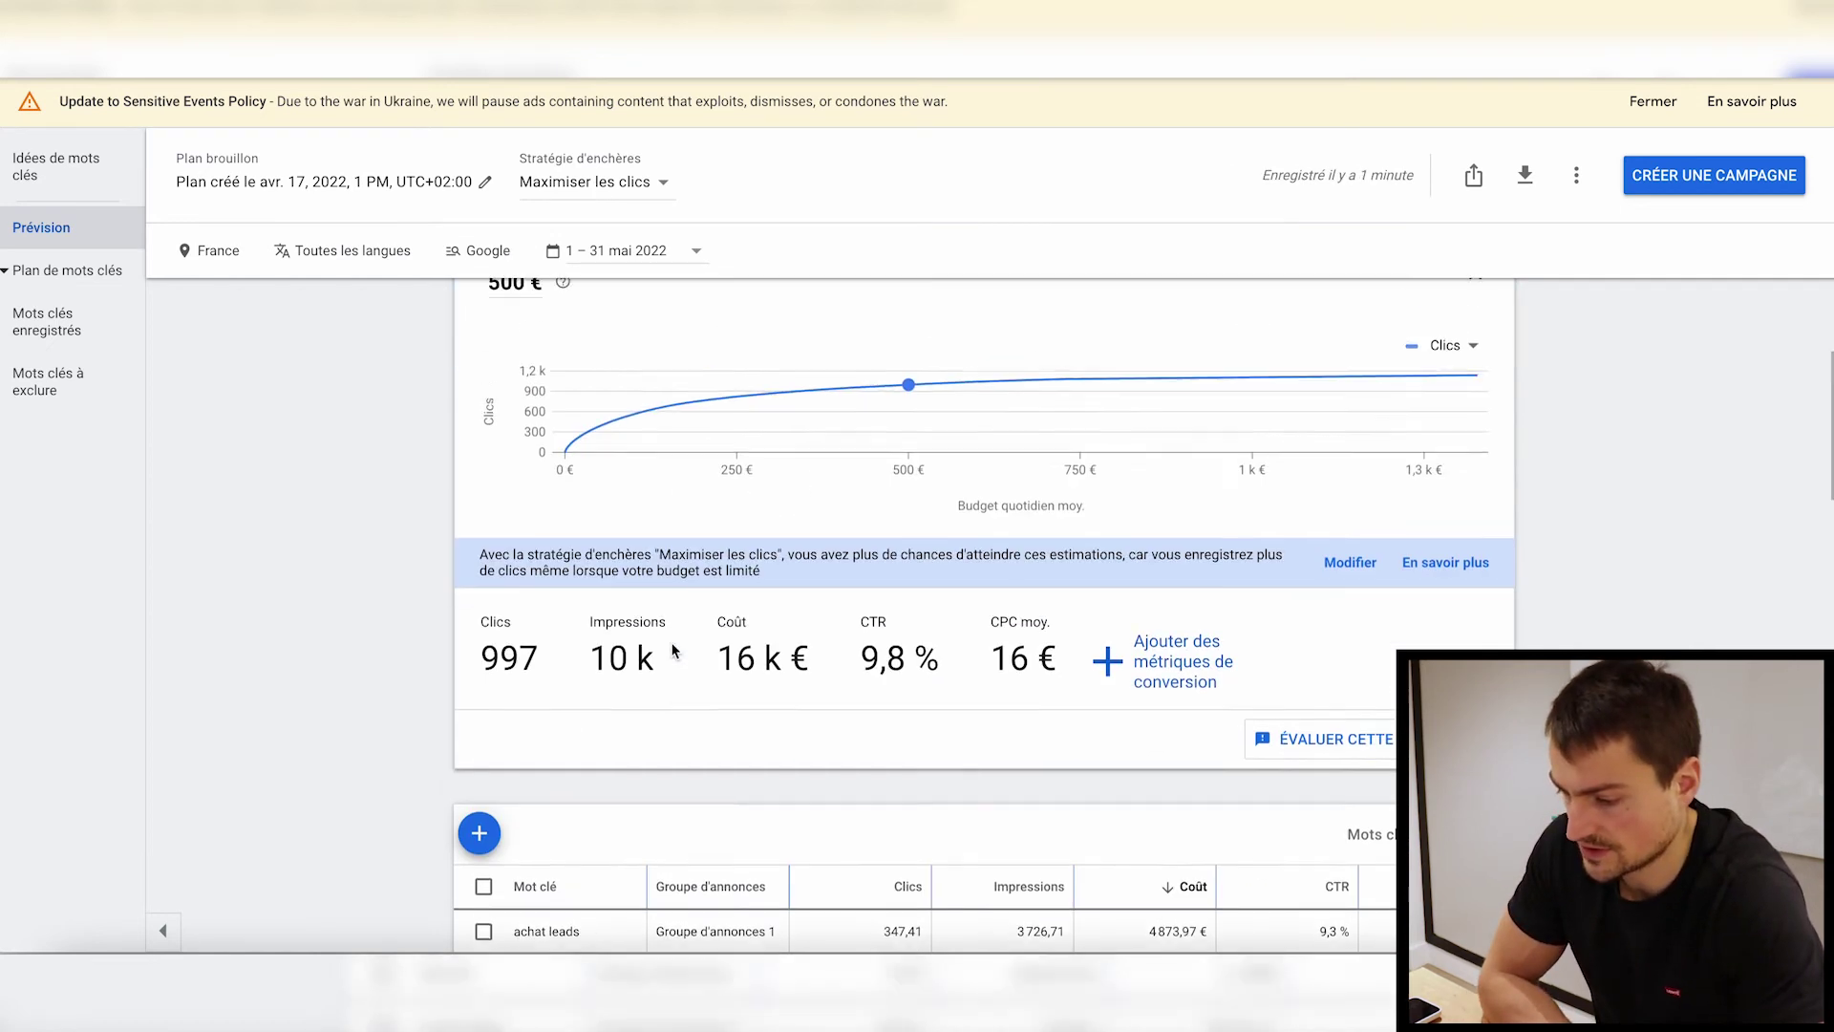
- Change the plan's bid strategy to manual CPC bidding (Enchères au CPC manuelles) and apply it
left_click(578, 182)
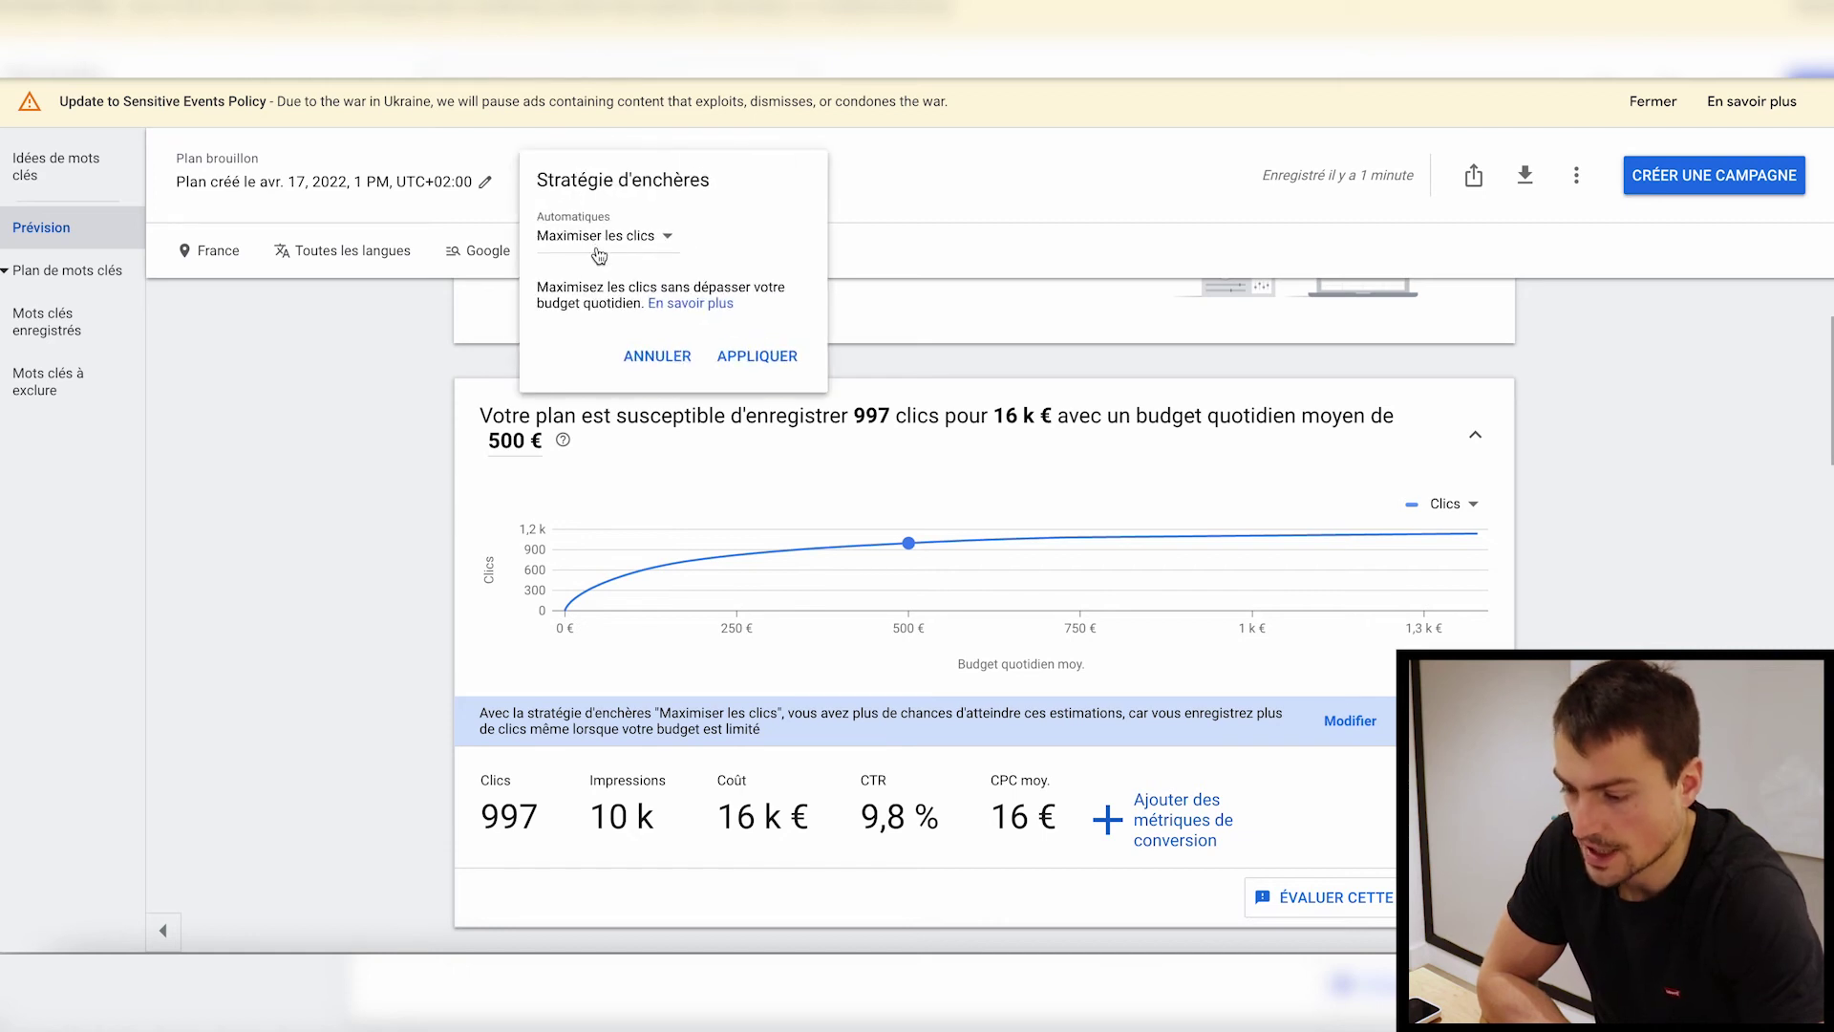
left_click(657, 239)
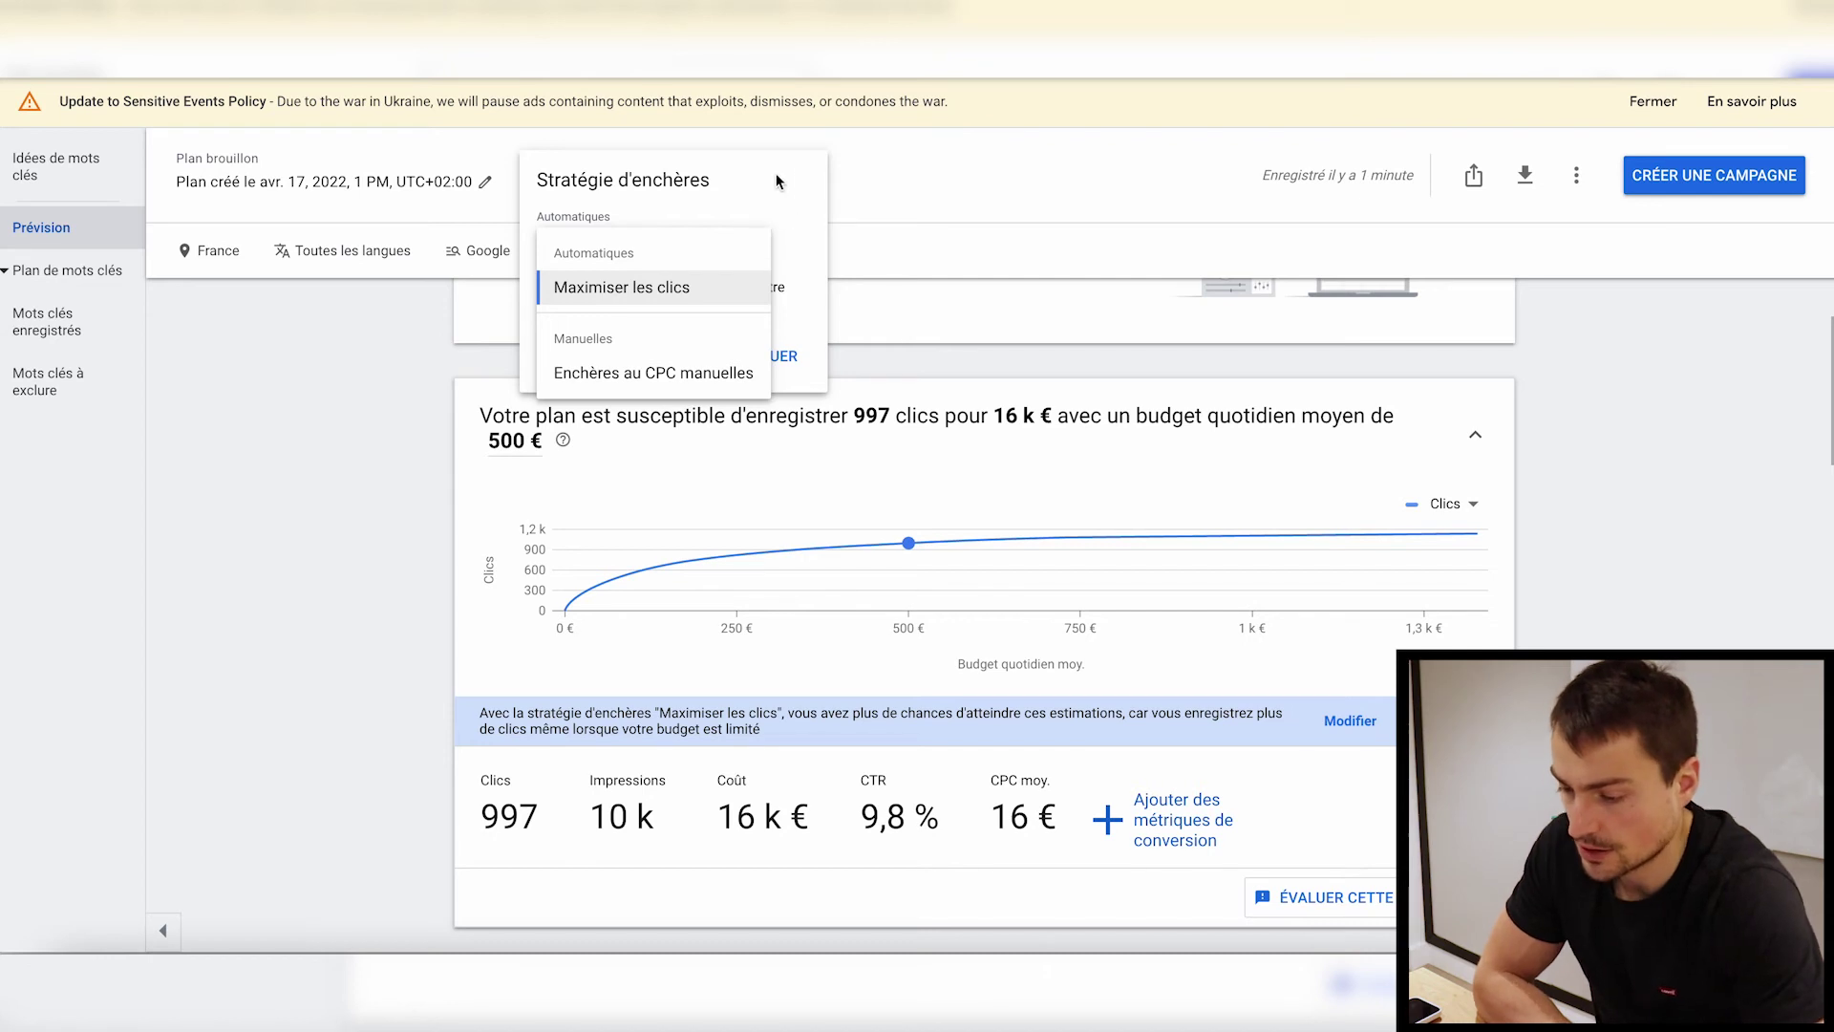
left_click(655, 373)
left_click(764, 368)
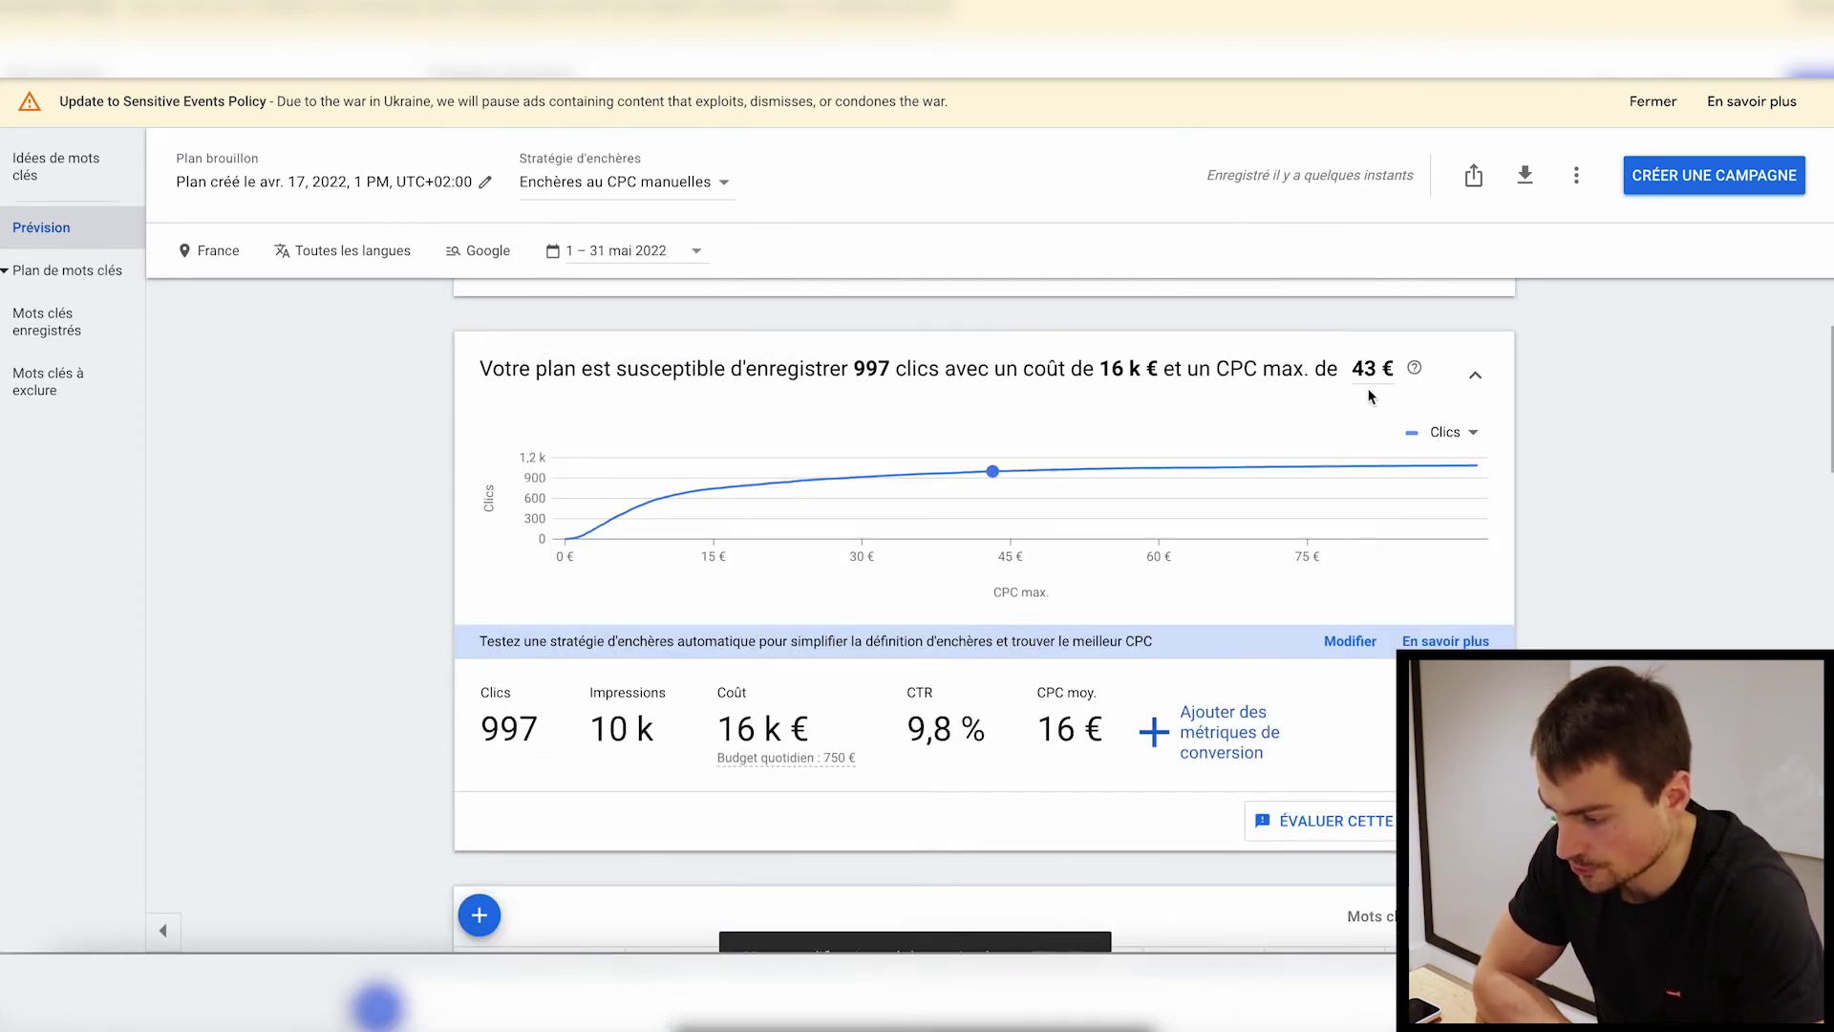
- Set the plan's maximum CPC to 3,20 €
scroll(1167, 564, "down", 5)
scroll(884, 516, "up", 7)
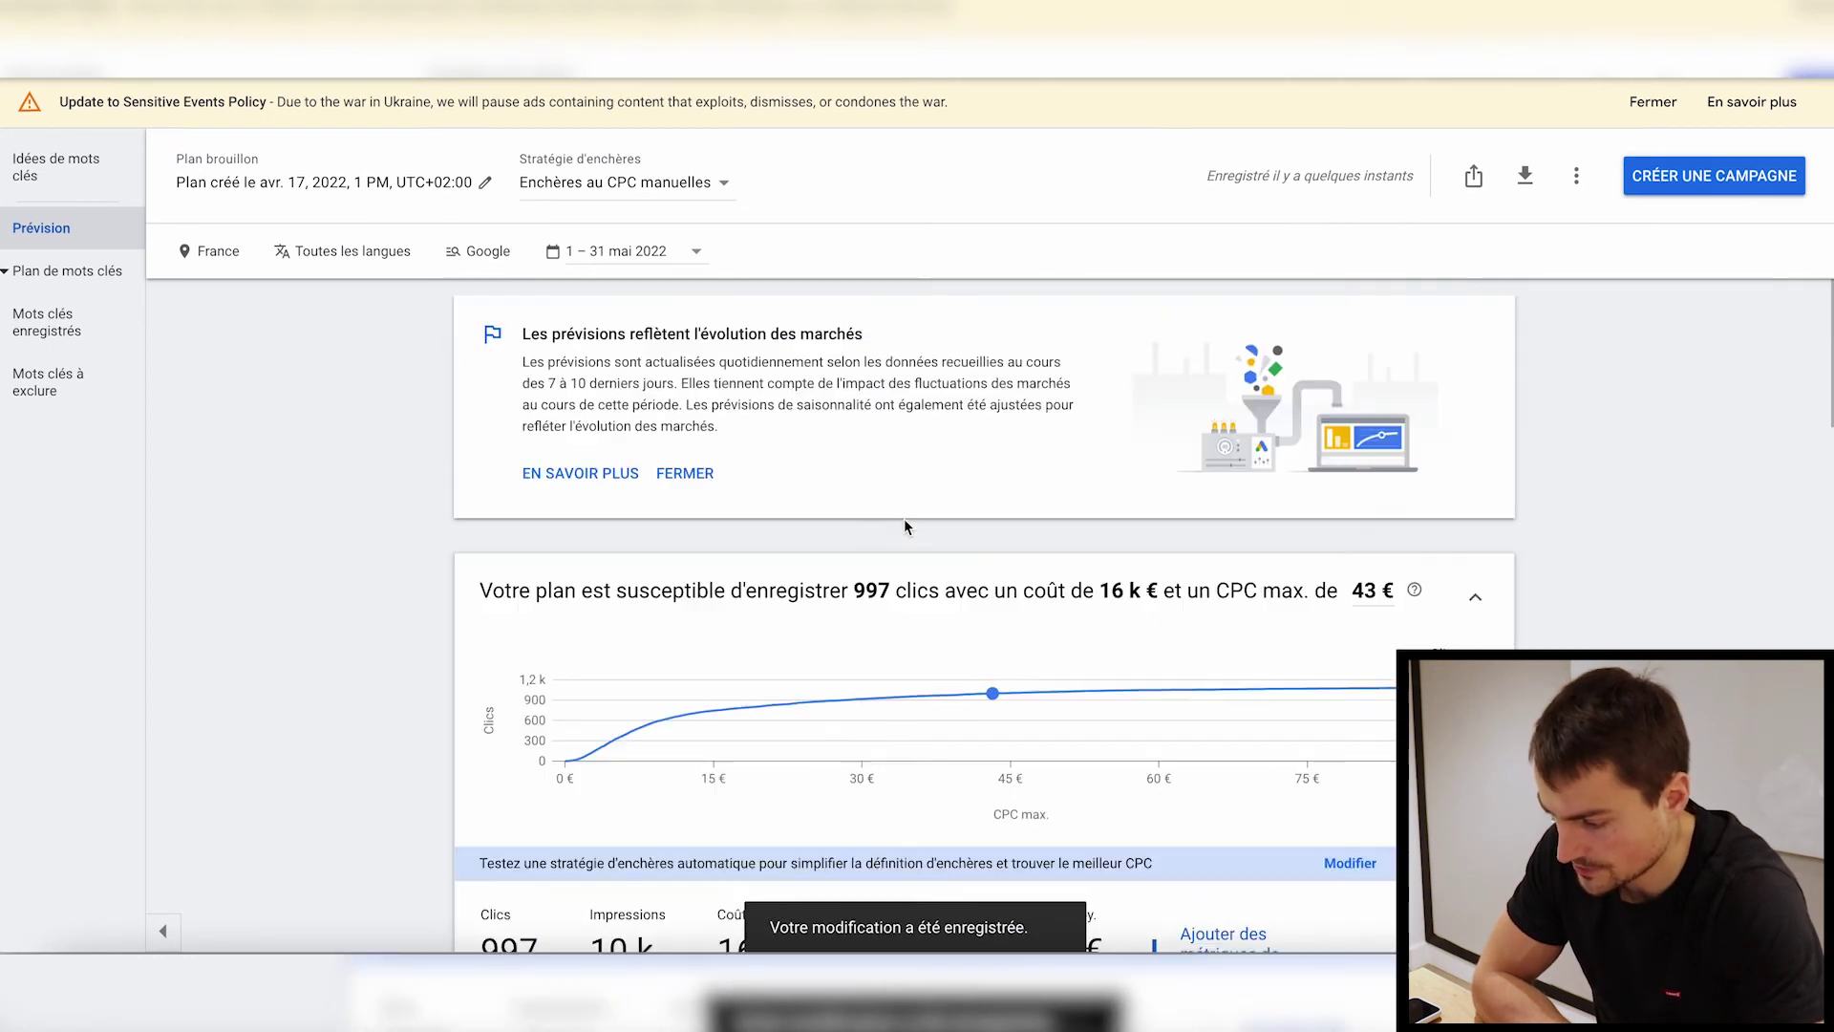
scroll(1255, 694, "down", 7)
scroll(1392, 533, "up", 4)
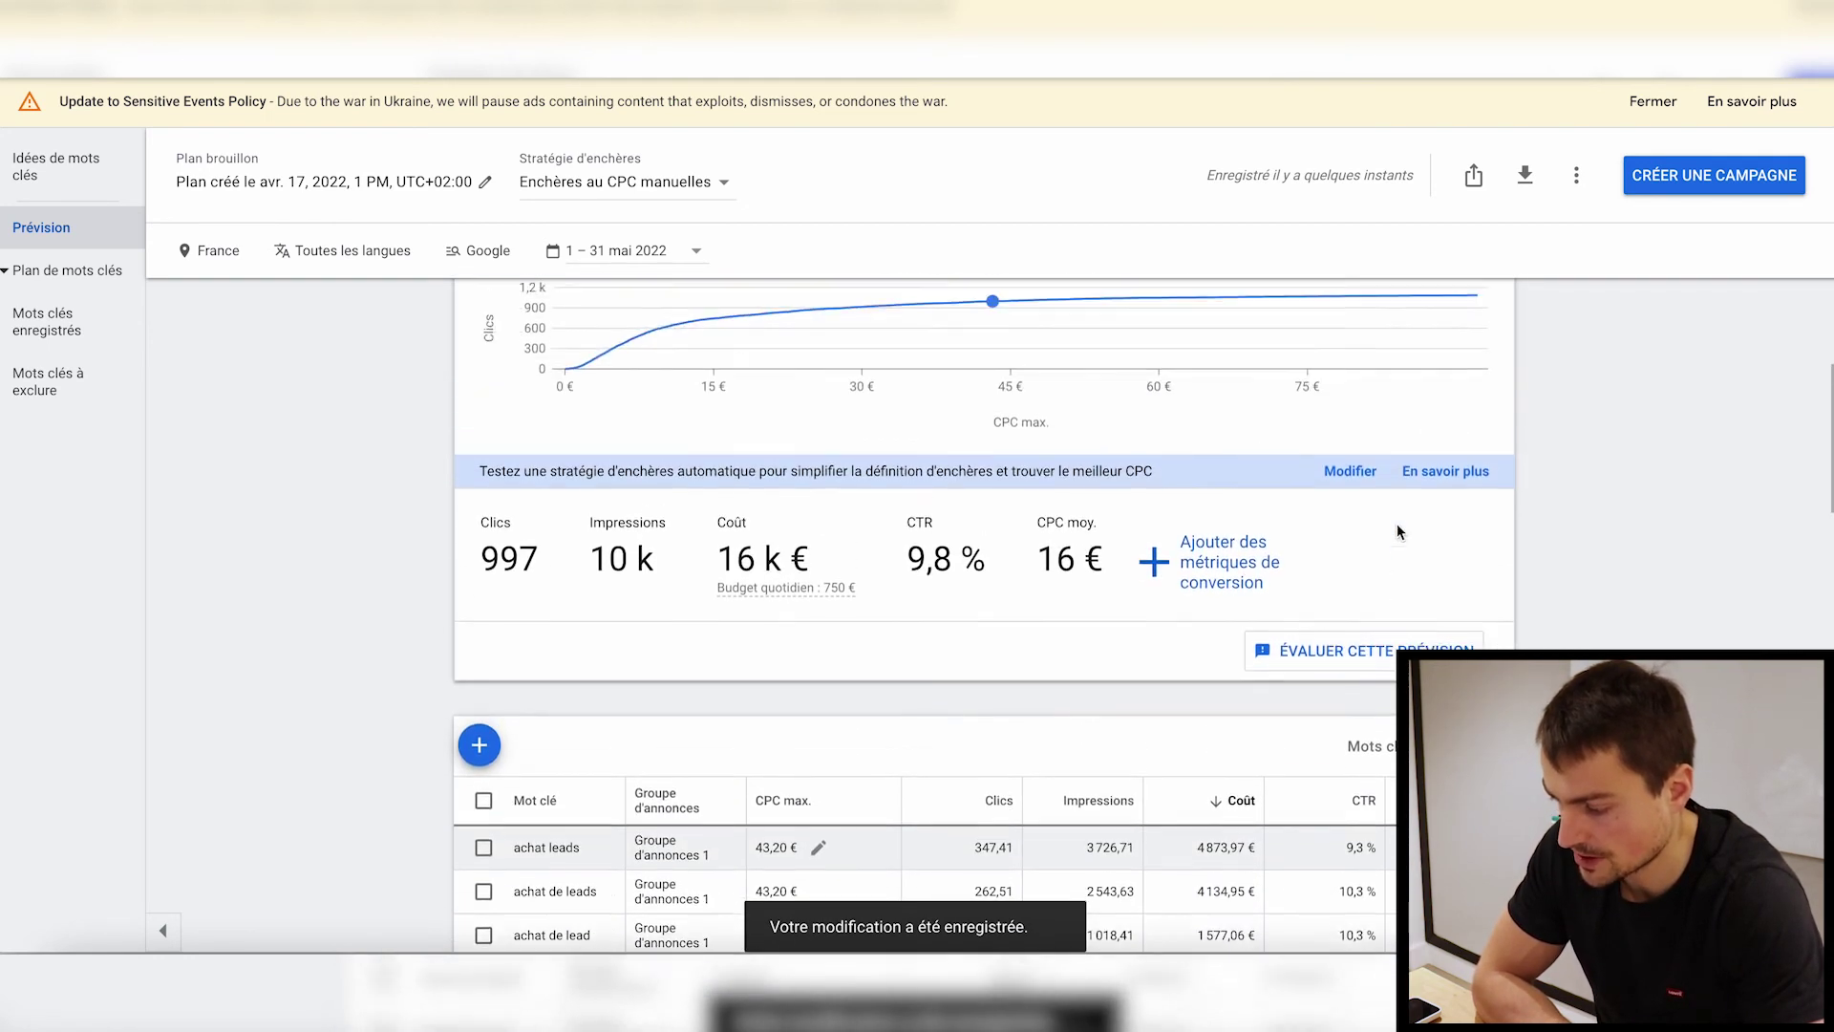
scroll(1433, 554, "down", 5)
scroll(1433, 574, "up", 6)
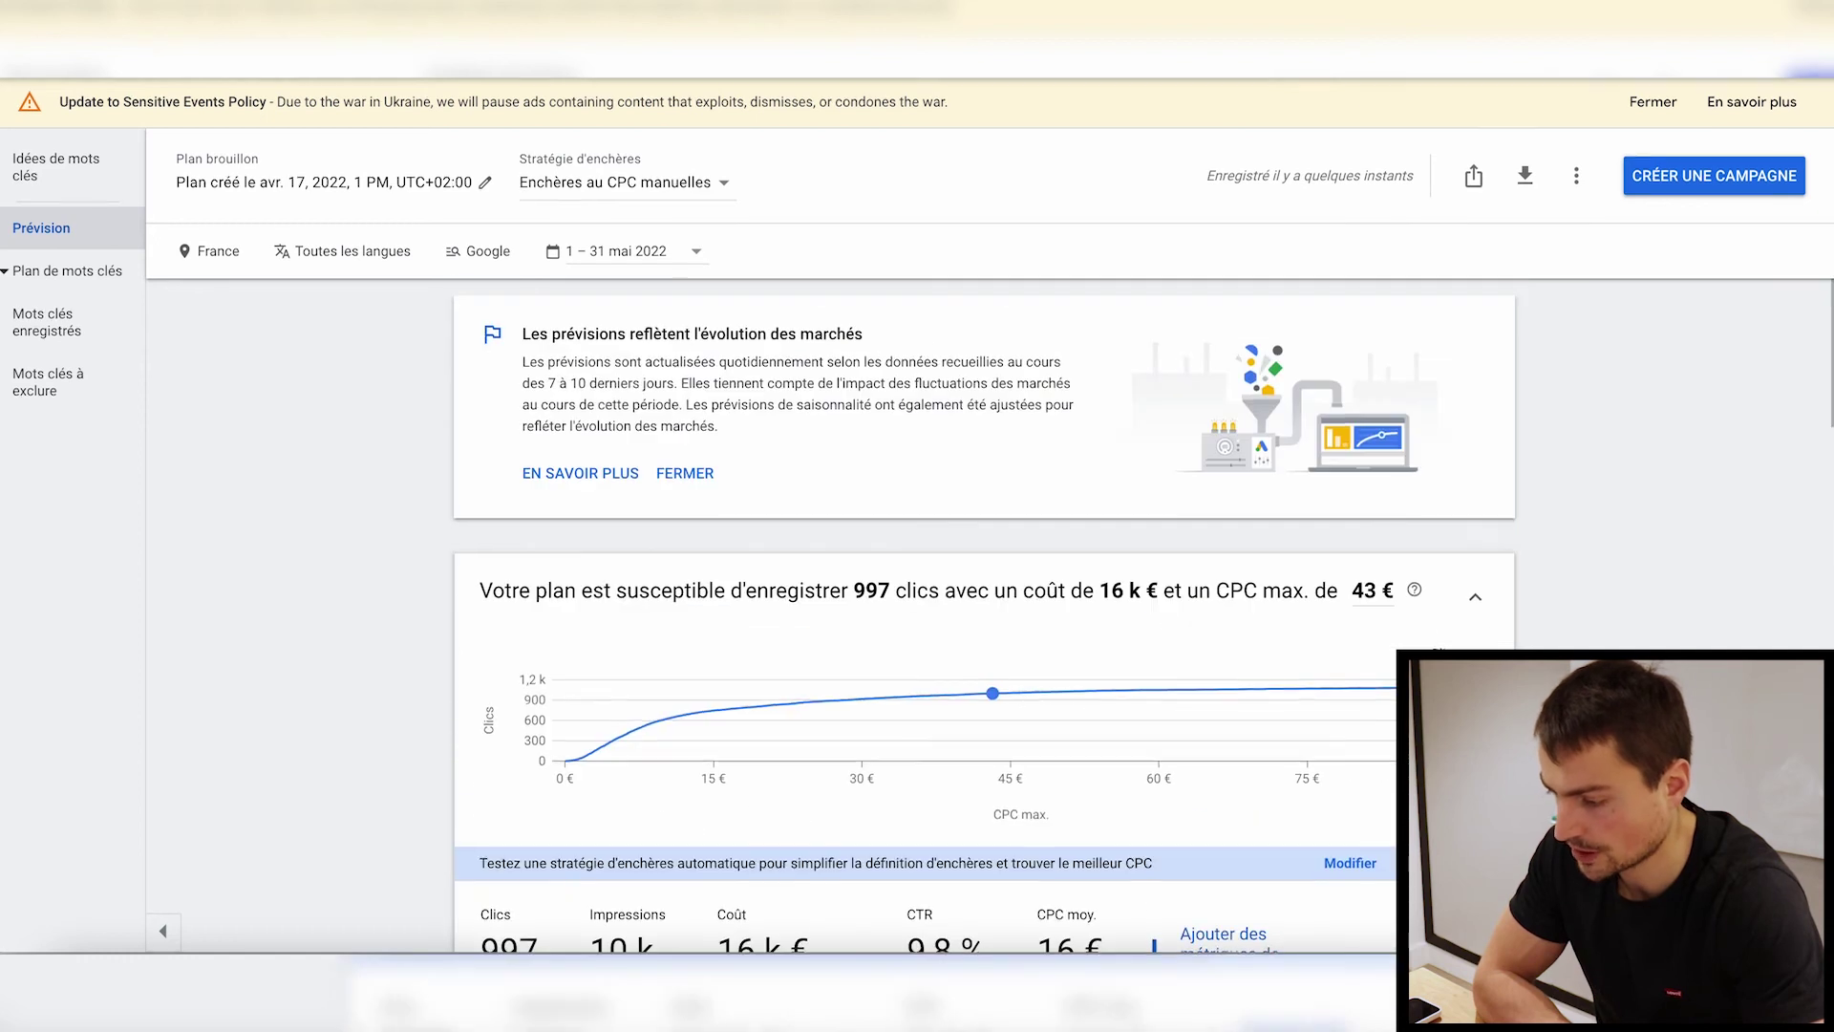
left_click(1365, 599)
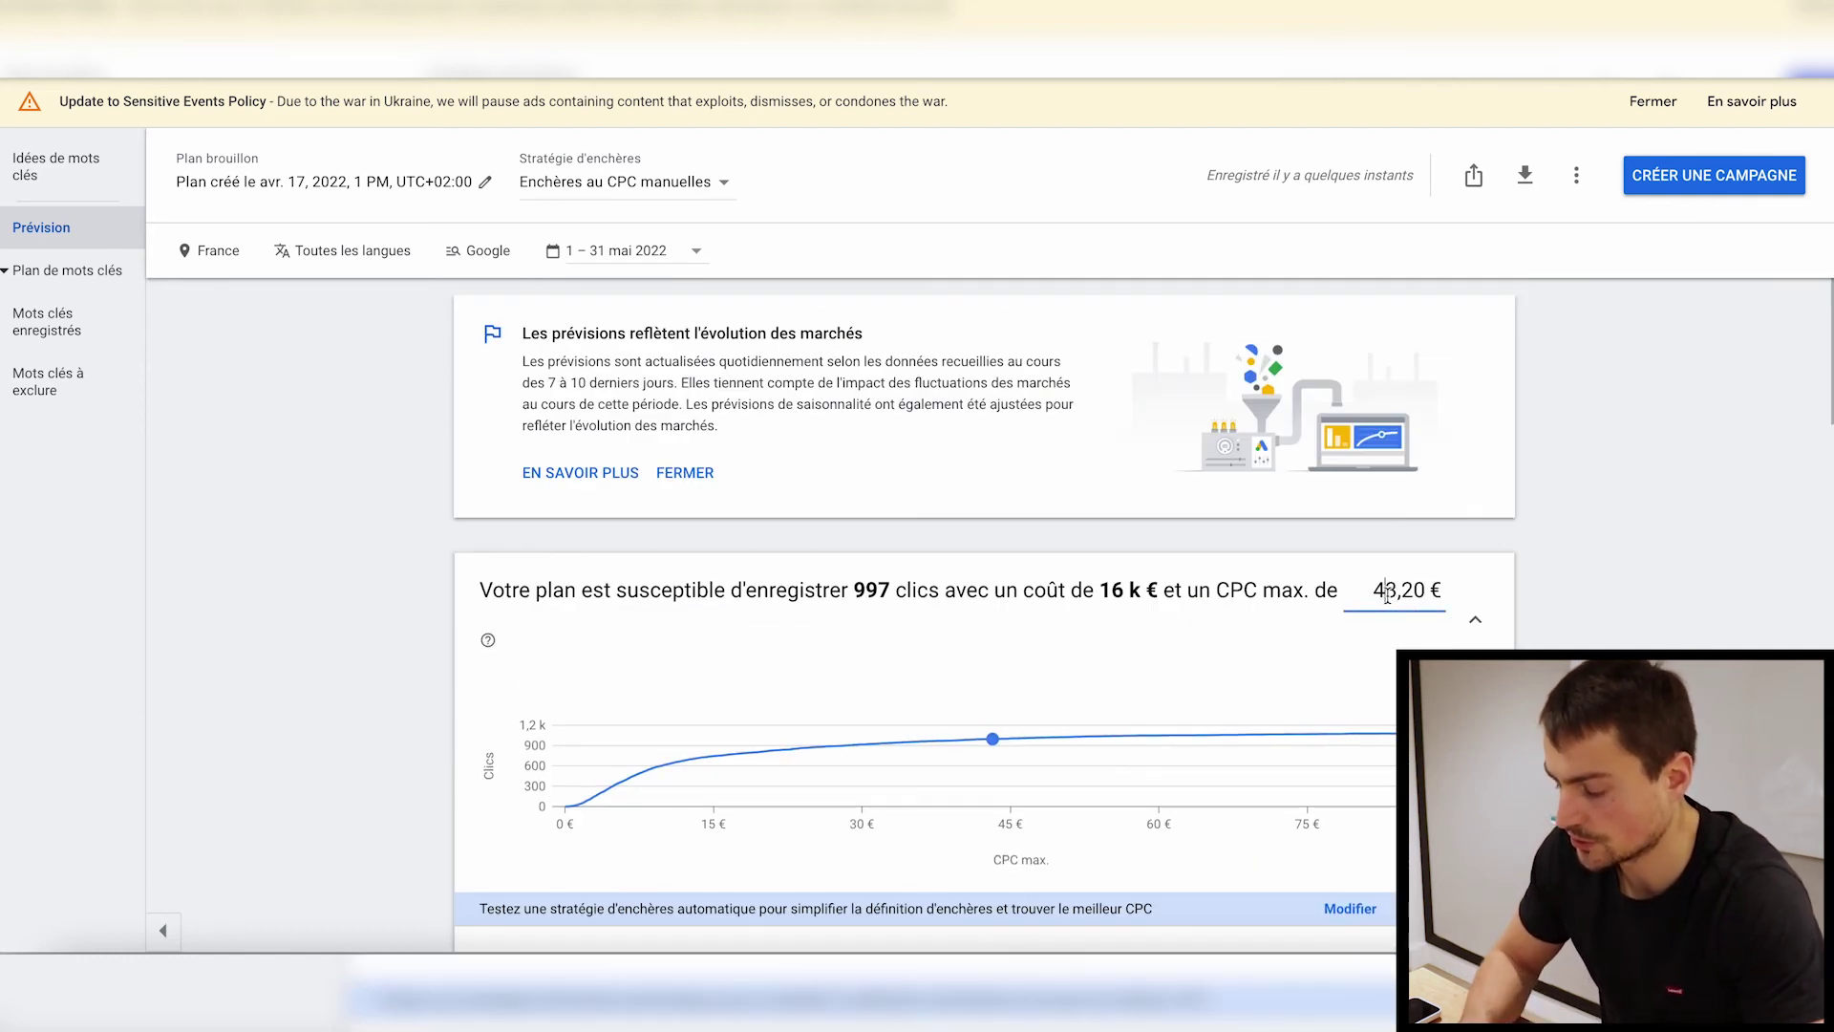
key("Return")
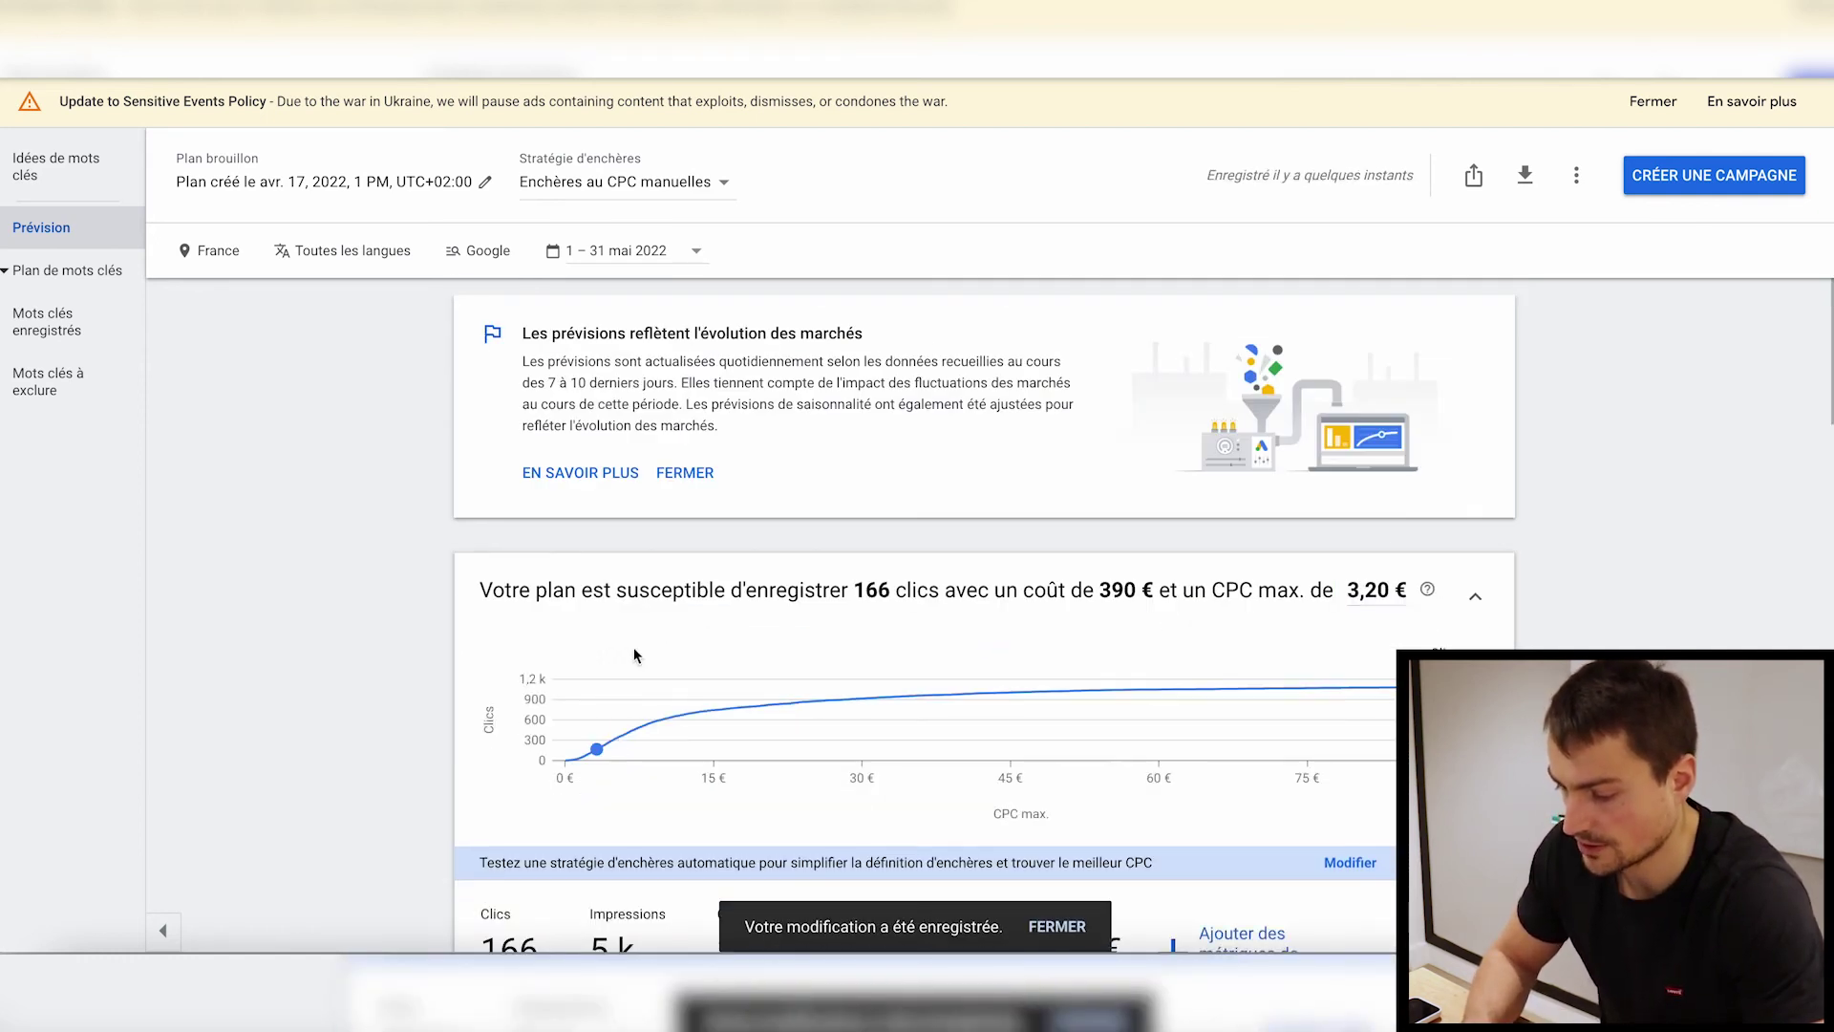
- Examine the clicks graph, overall metrics and per-keyword forecasts for the 3,20 € maximum CPC
mouse_move(592, 753)
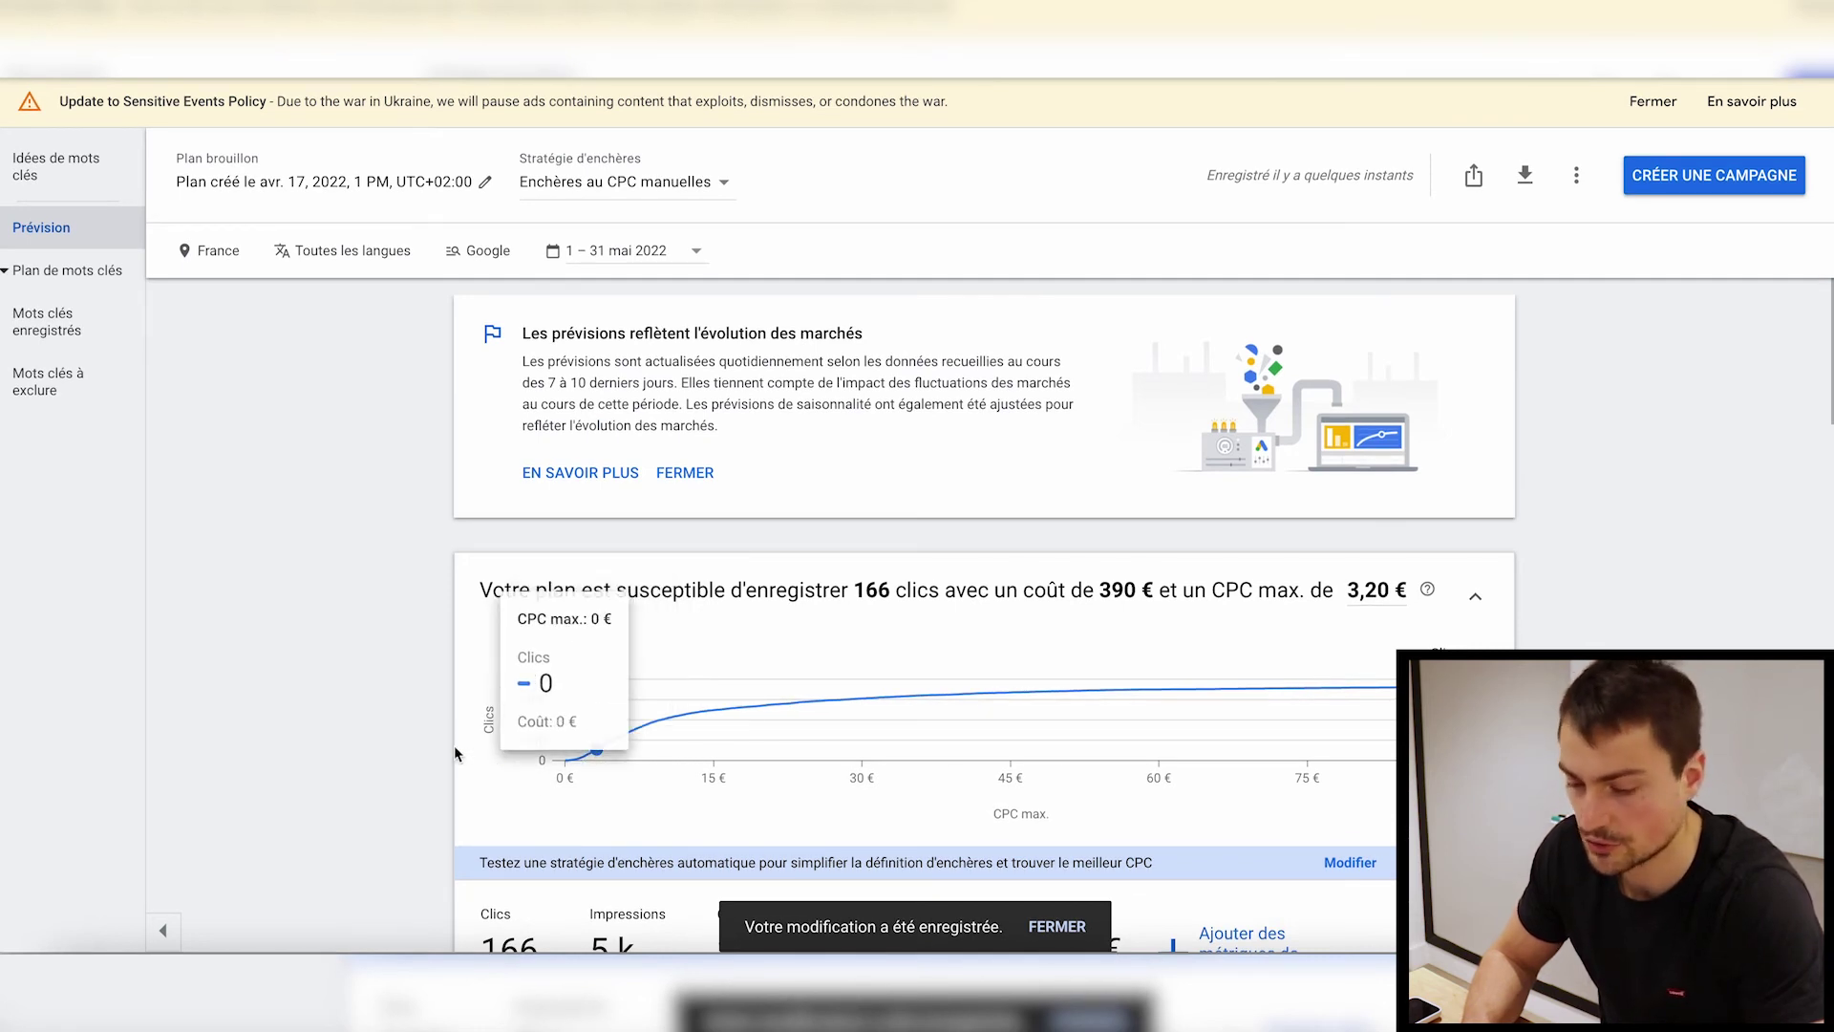
scroll(455, 745, "down", 7)
scroll(1022, 640, "down", 1)
scroll(1024, 643, "up", 3)
scroll(1123, 616, "down", 4)
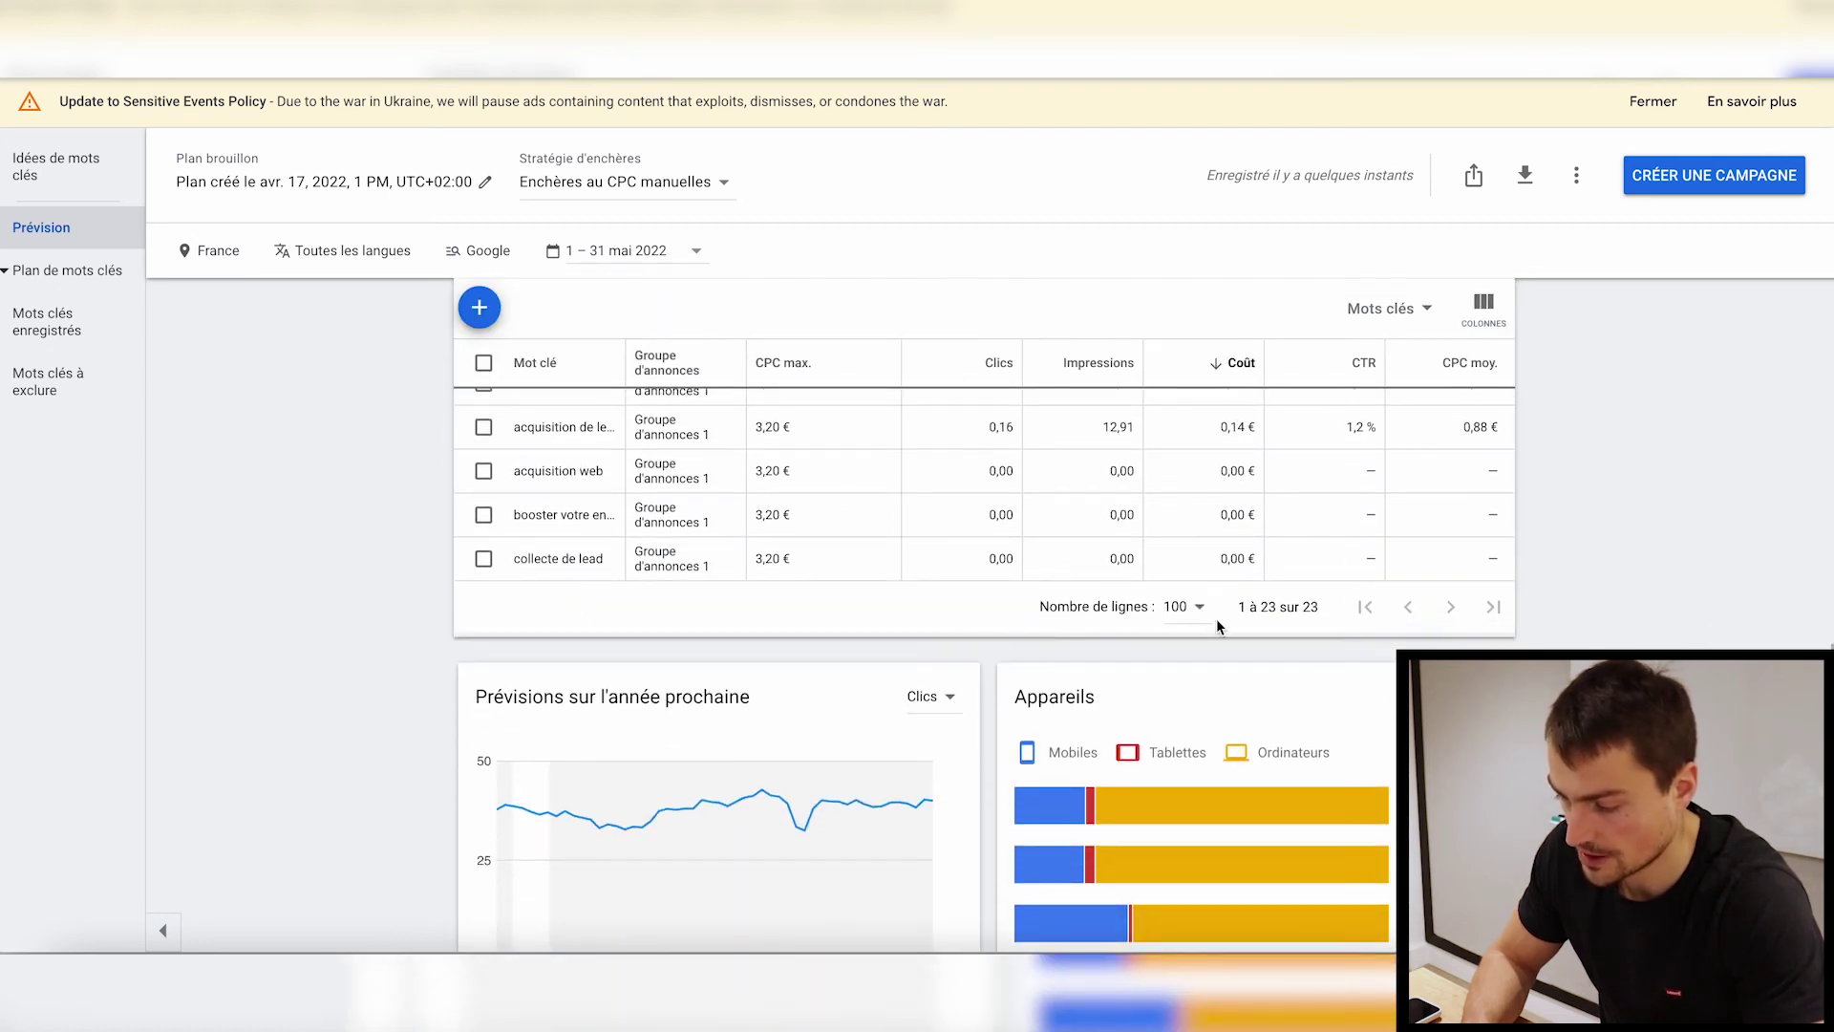
scroll(1217, 618, "up", 10)
scroll(392, 583, "down", 5)
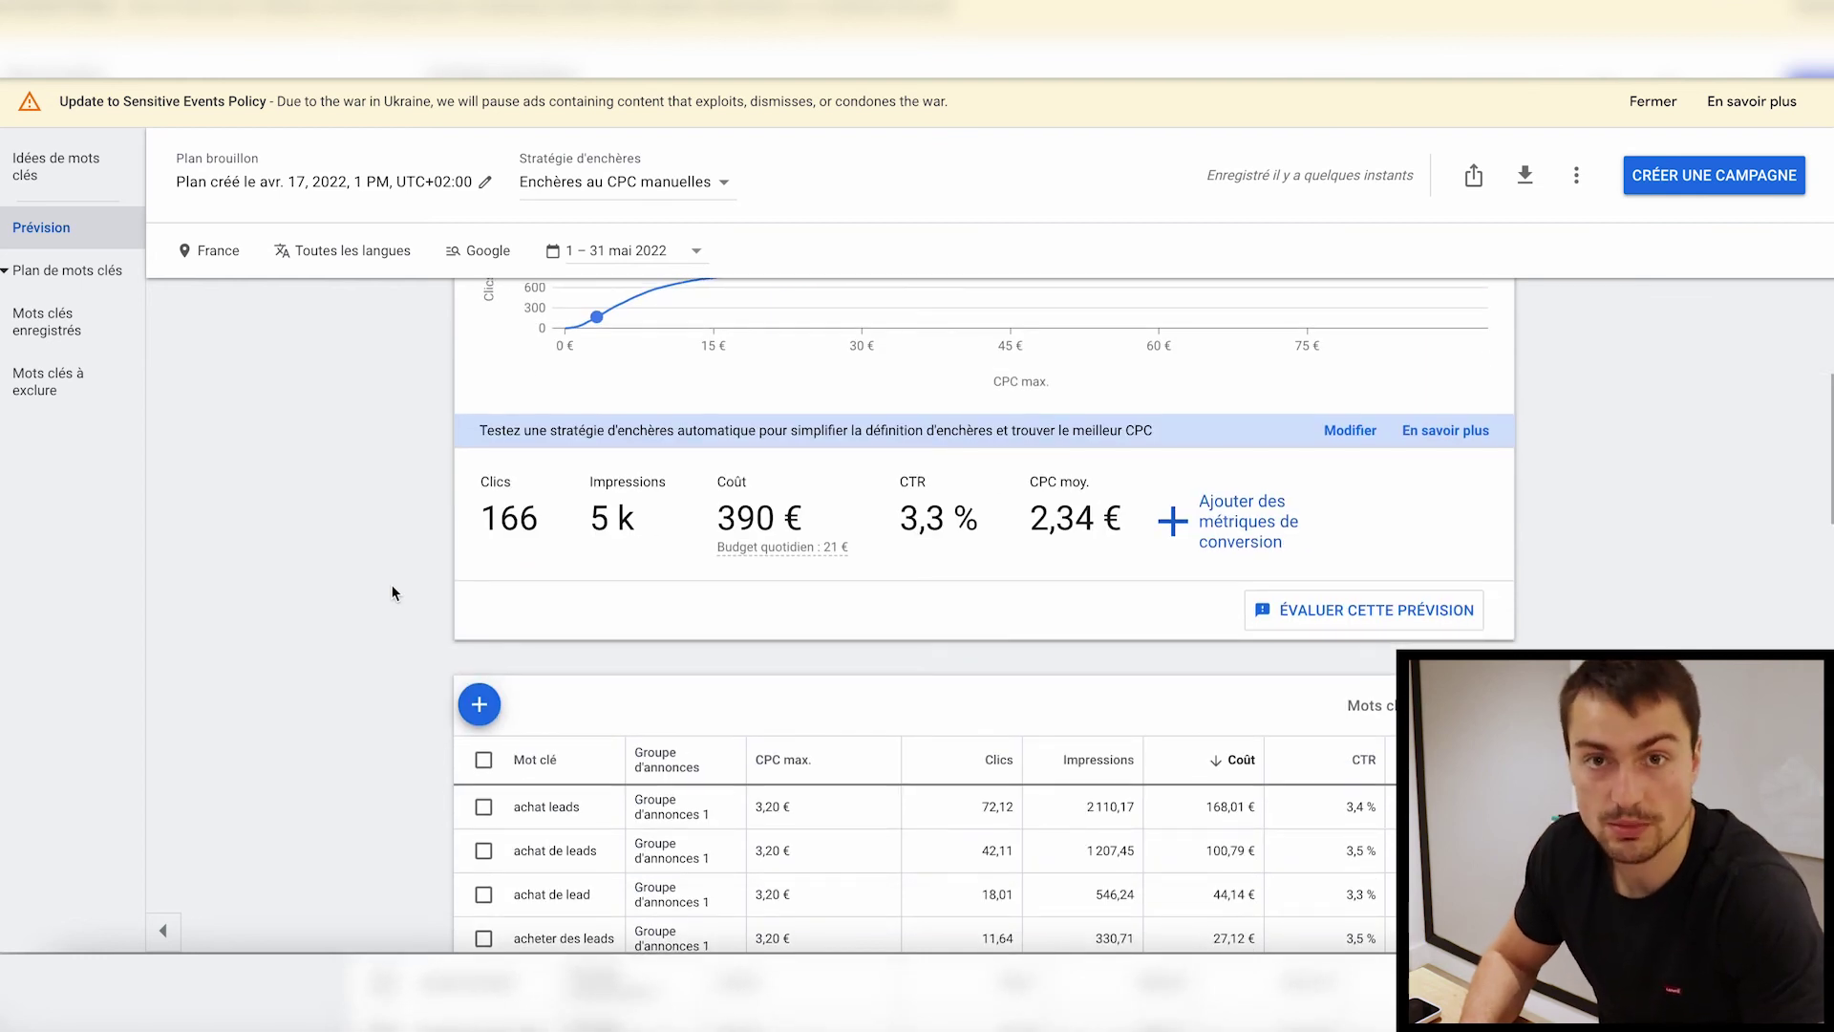
scroll(428, 650, "down", 3)
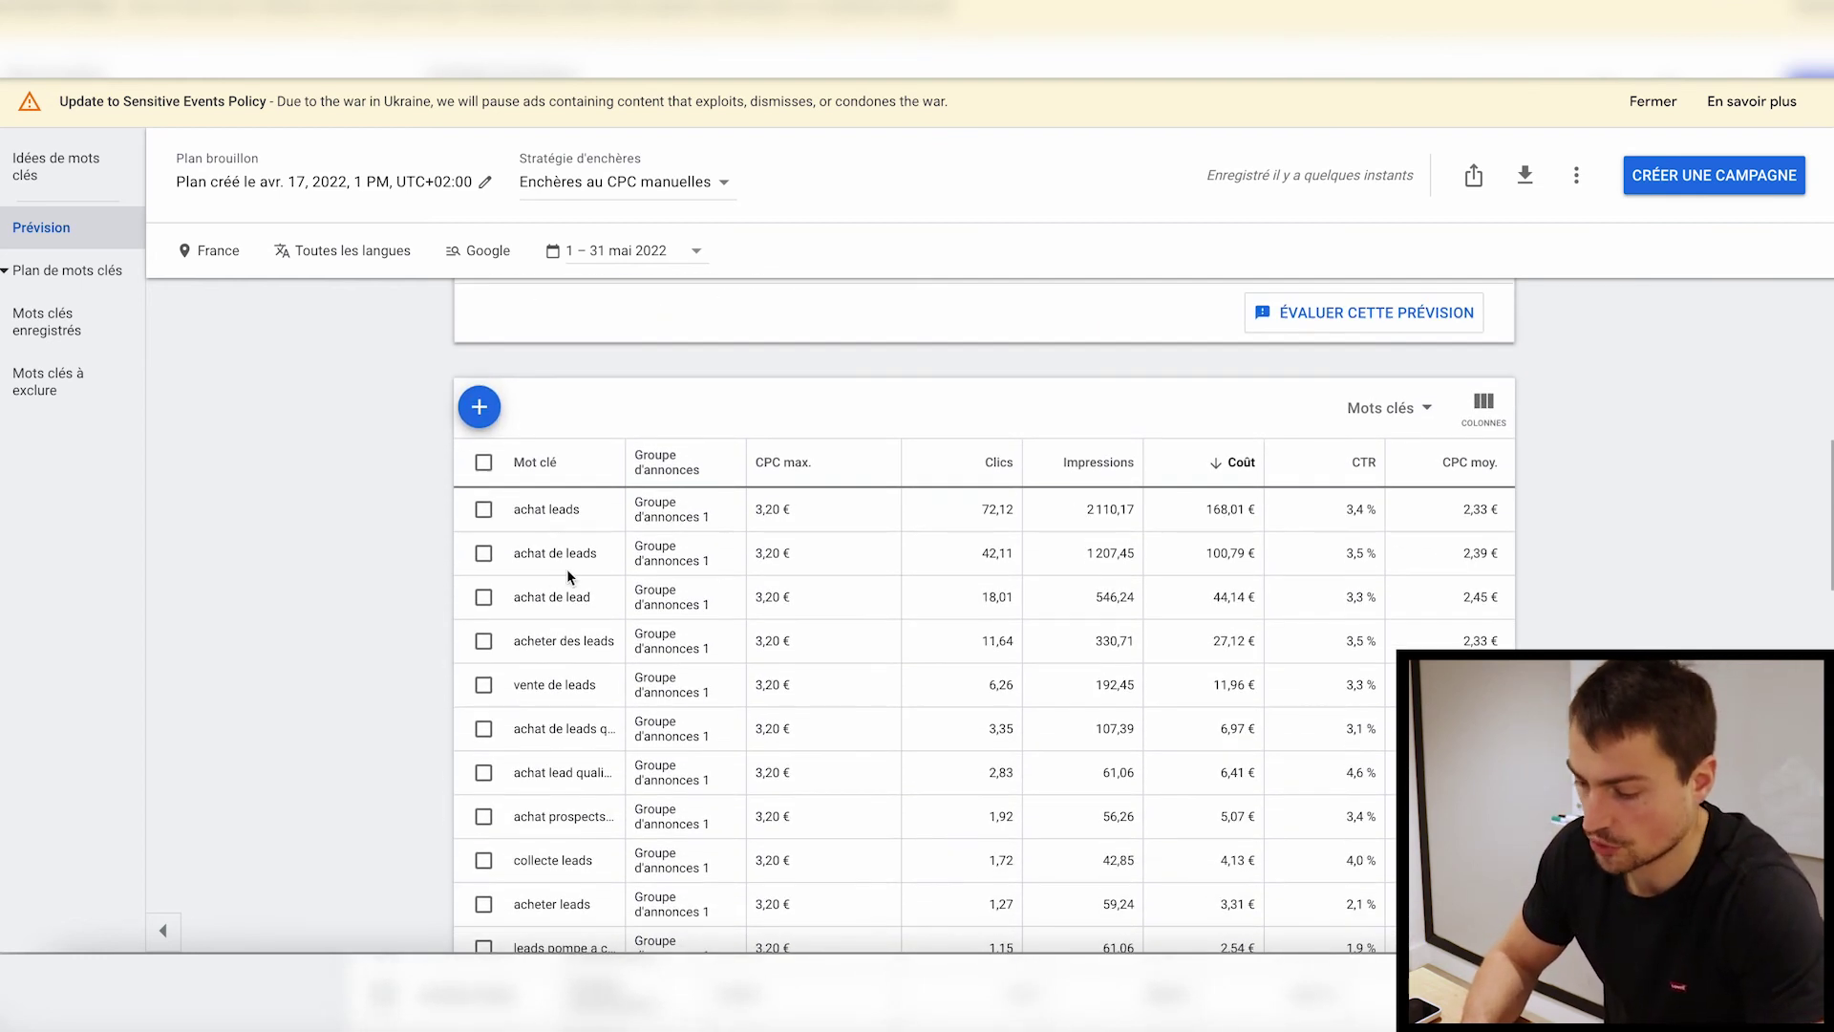
- Set the plan's maximum CPC to 15 €
scroll(726, 564, "up", 5)
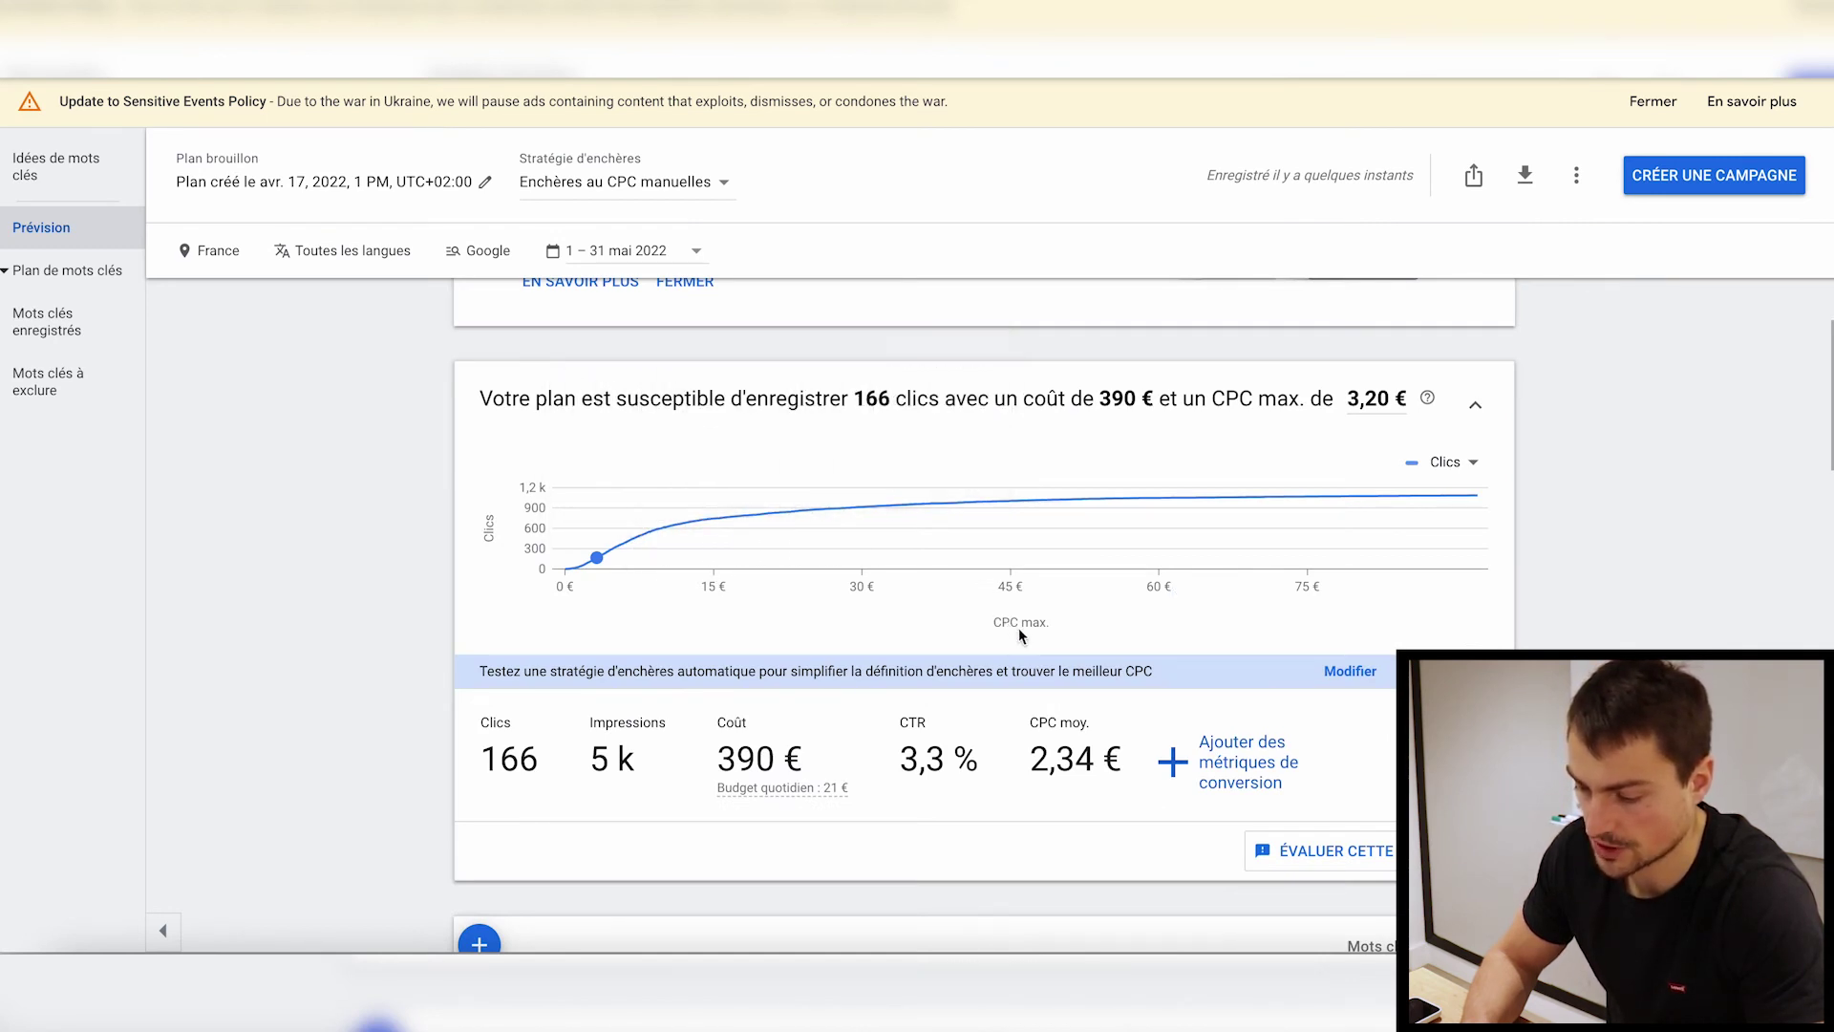
left_click(1376, 399)
type("15")
key("Return")
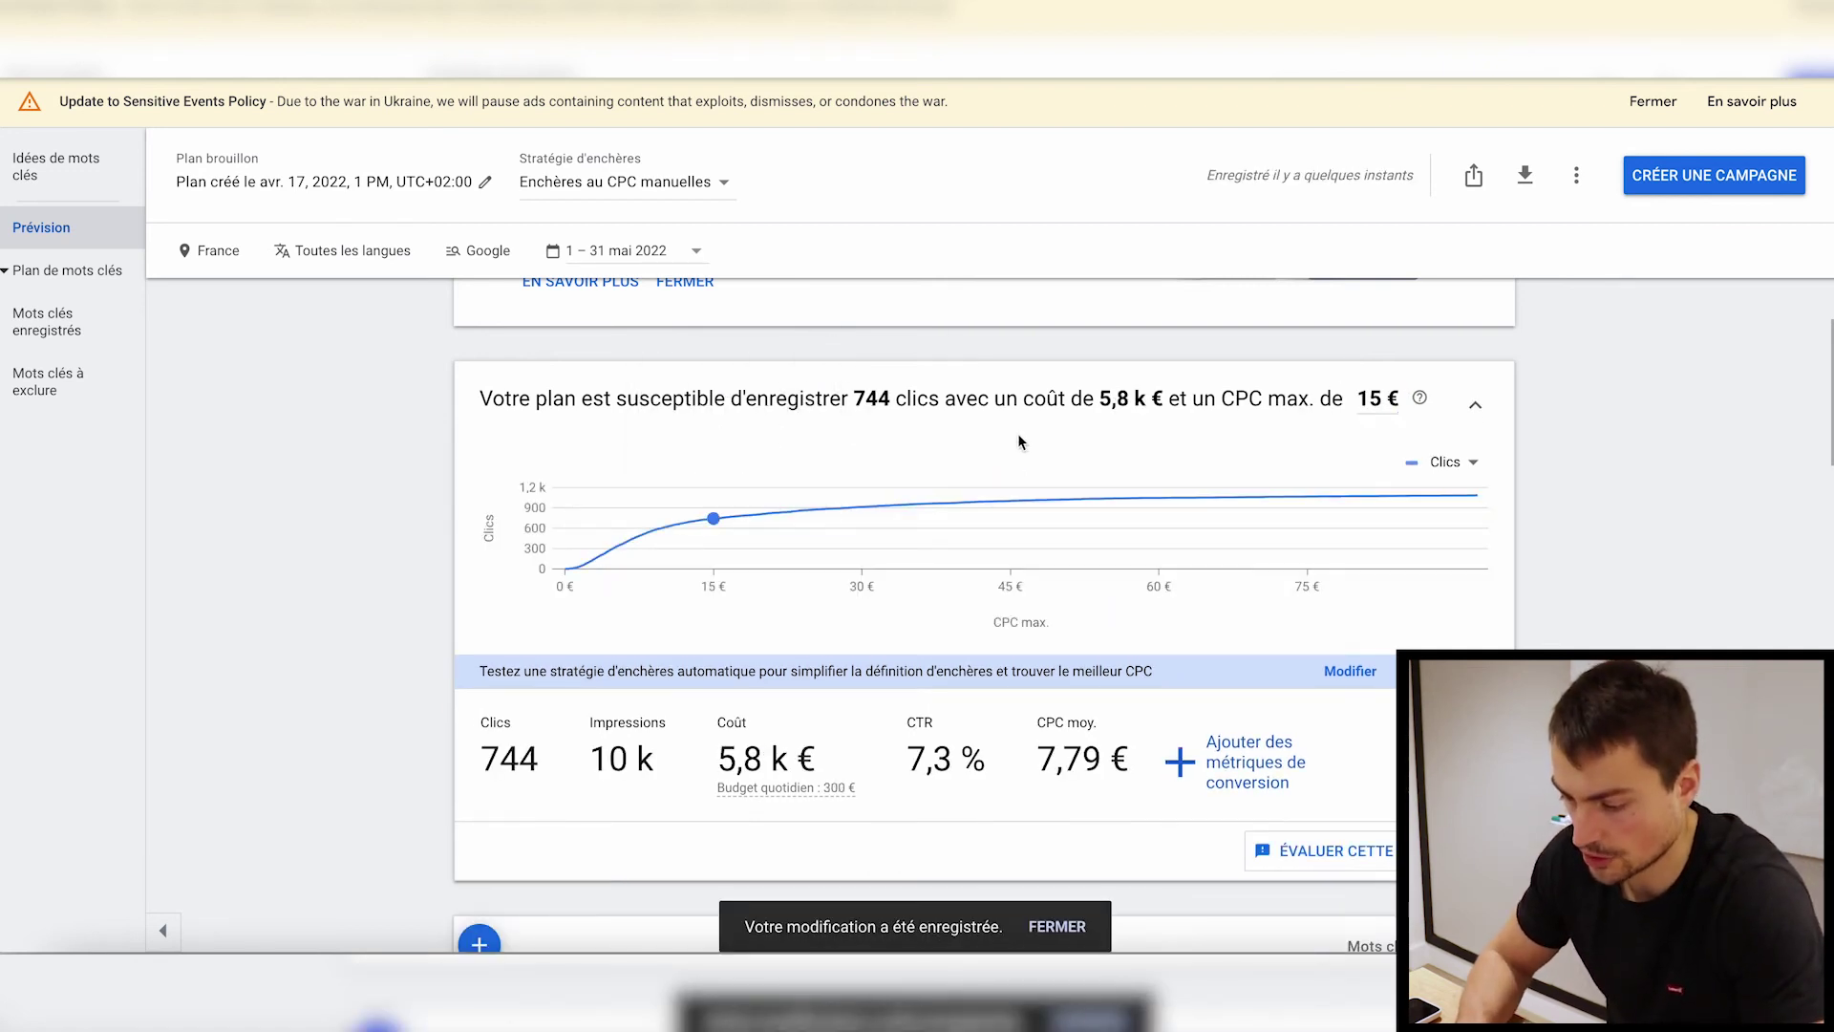
- Review the overall forecast and each keyword's clicks, cost, CTR and average CPC at the 15 € maximum CPC
scroll(807, 573, "down", 6)
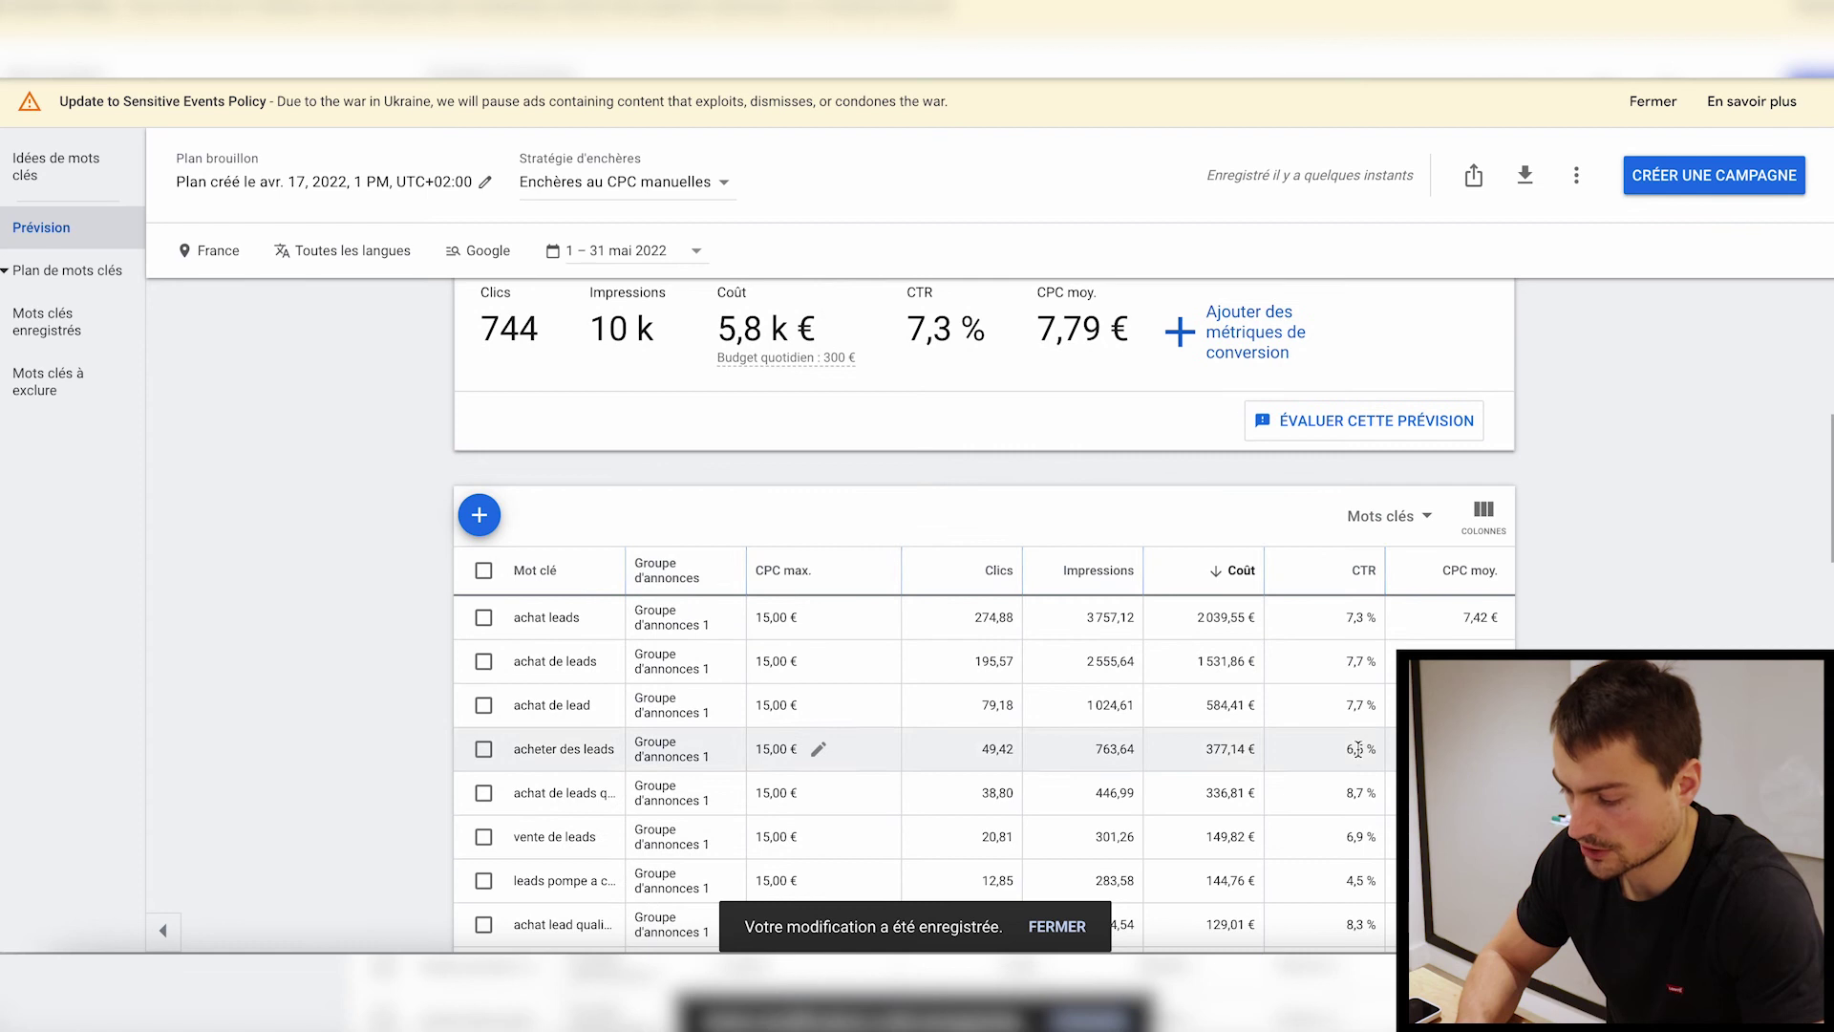
scroll(1465, 539, "up", 2)
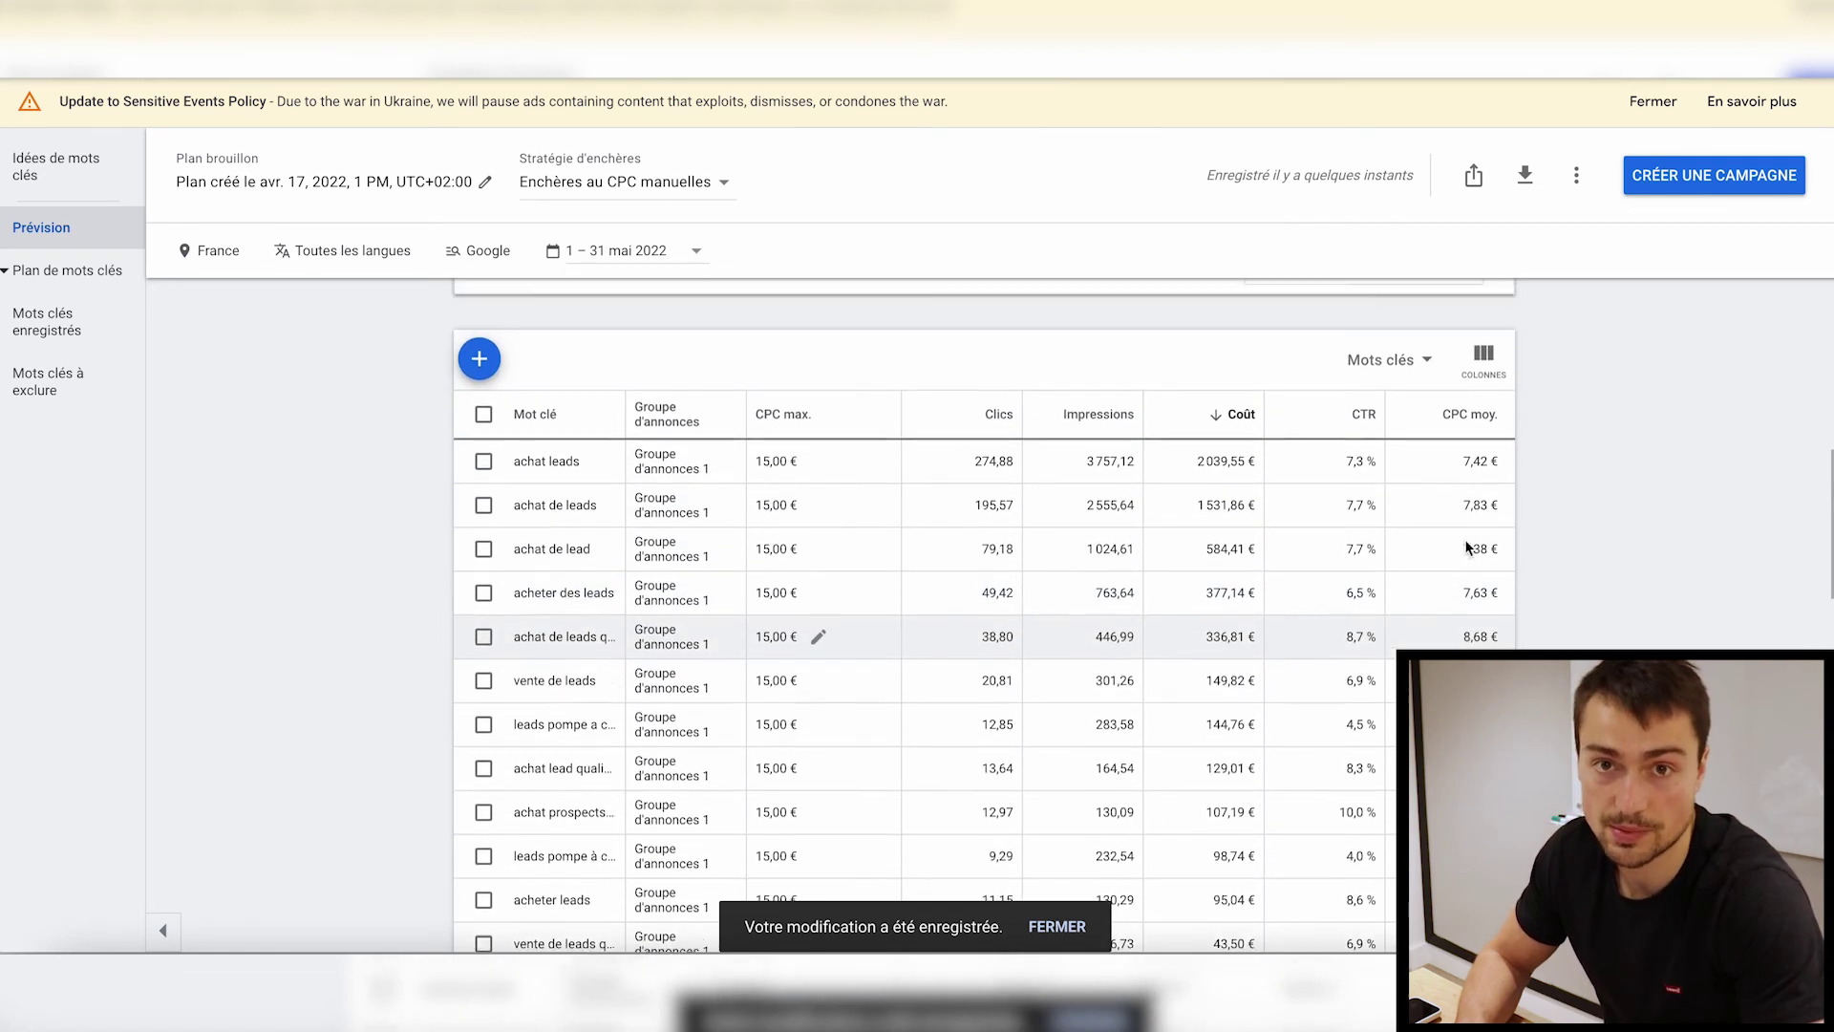
scroll(1591, 516, "up", 10)
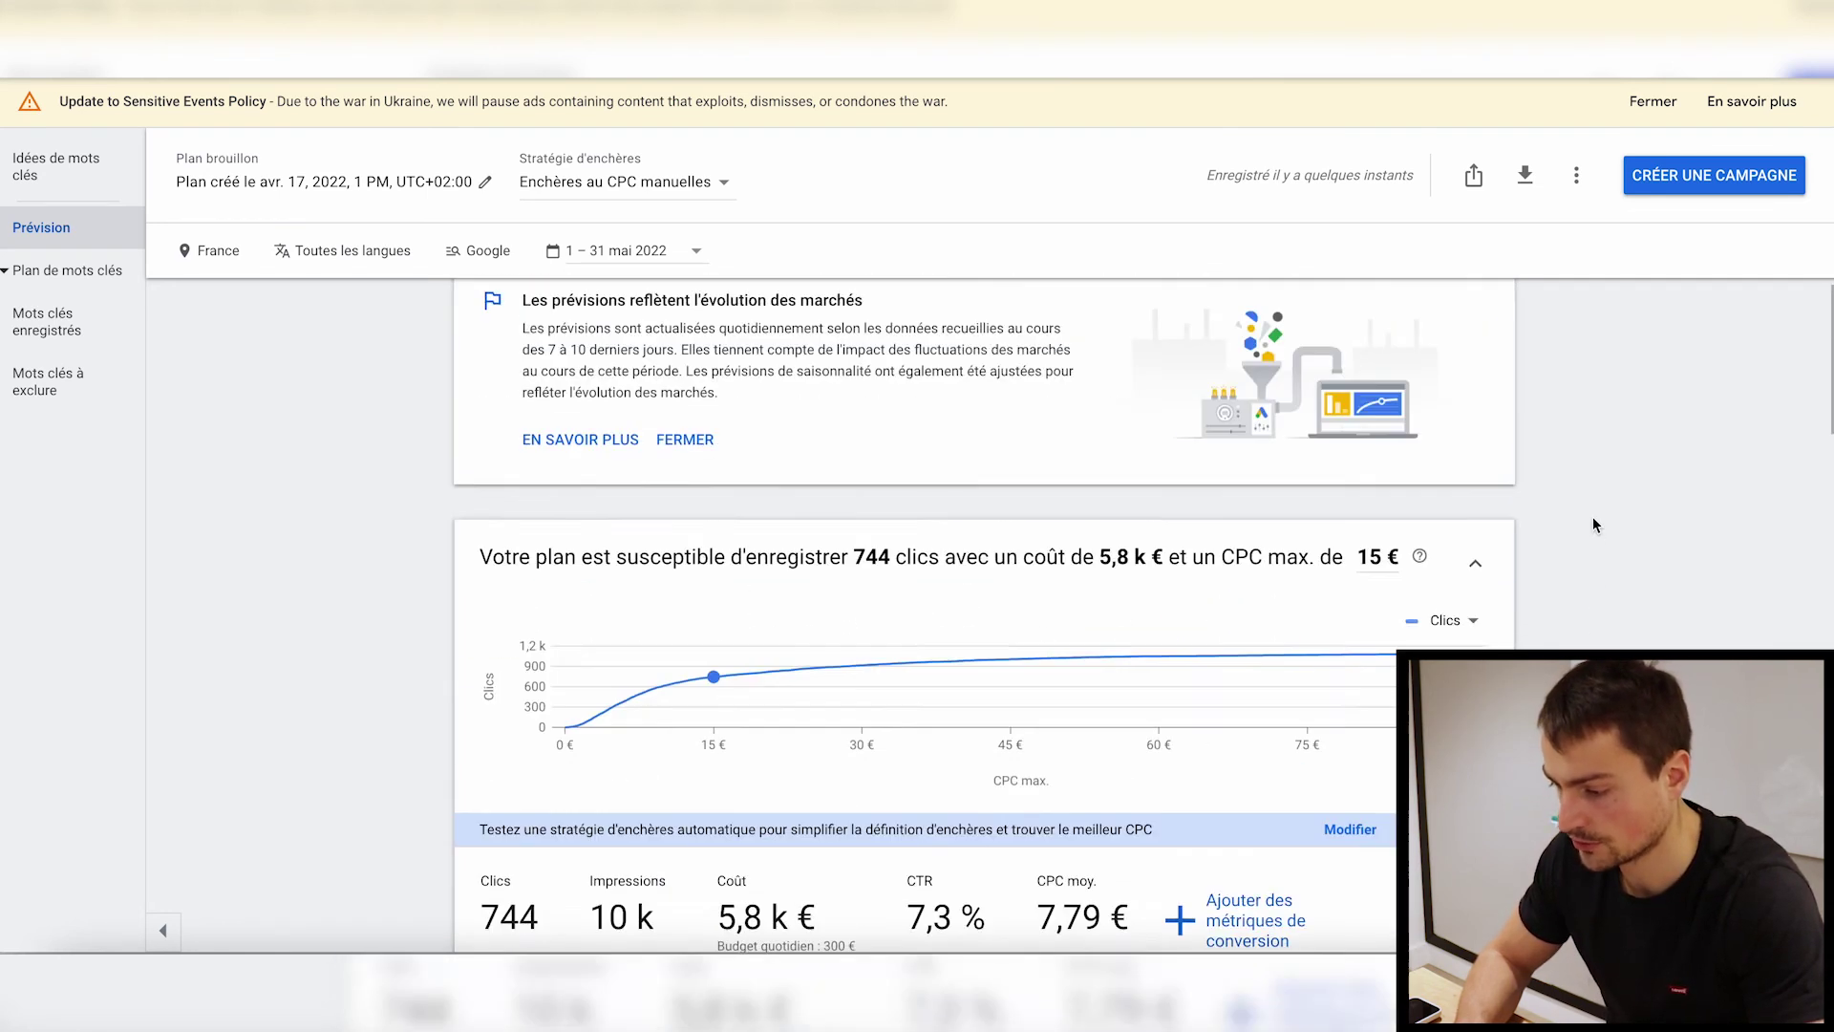
scroll(1591, 516, "down", 10)
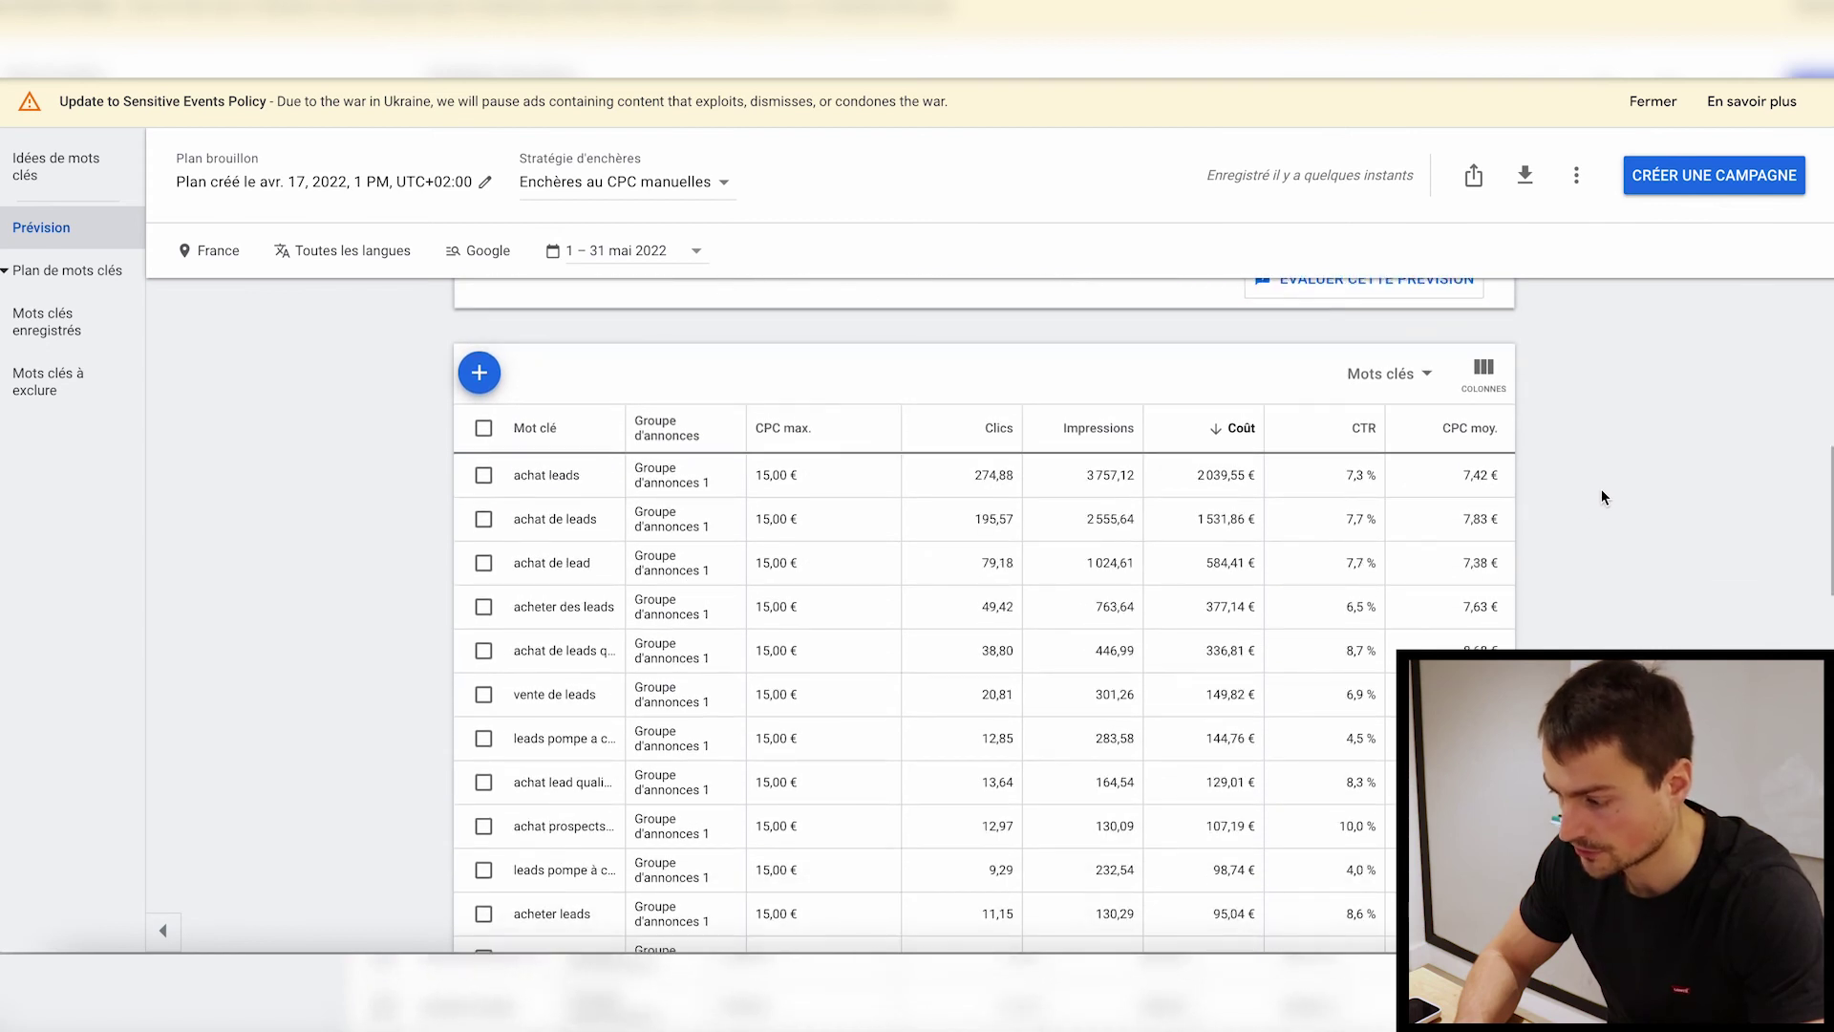
scroll(1601, 516, "up", 1)
scroll(1601, 516, "down", 1)
scroll(1601, 516, "up", 8)
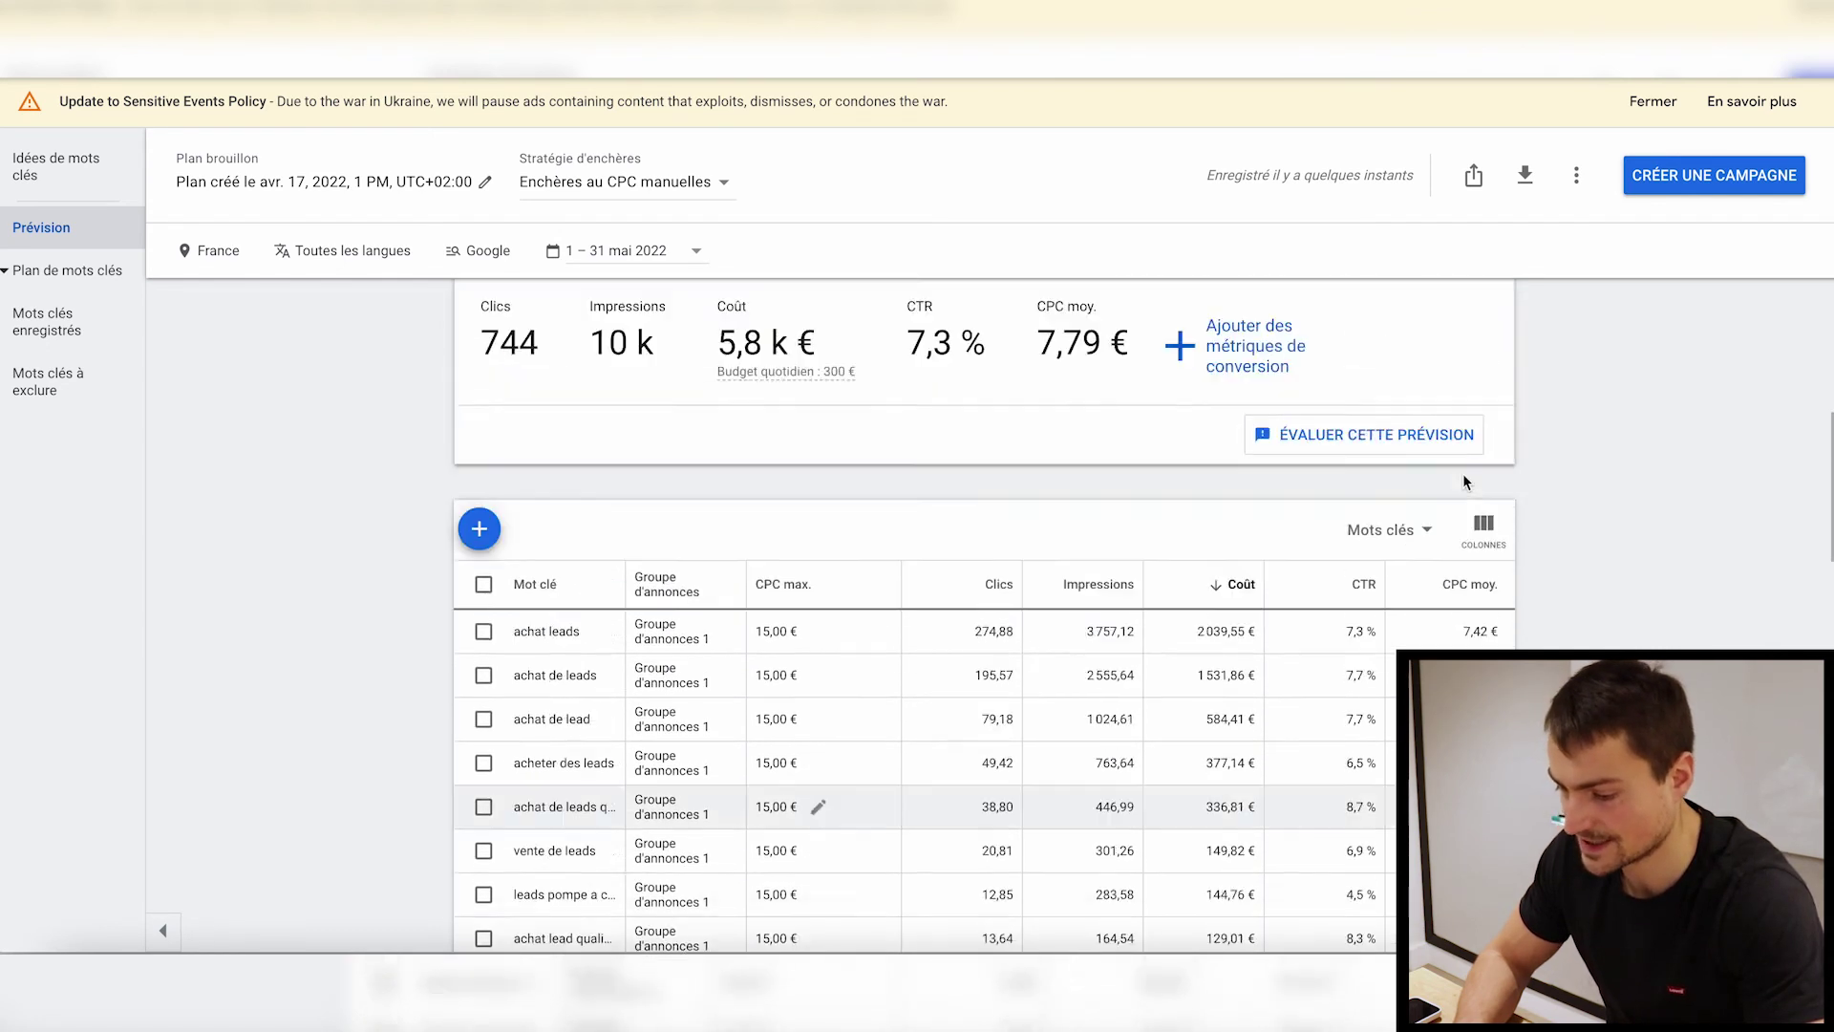
scroll(254, 501, "down", 4)
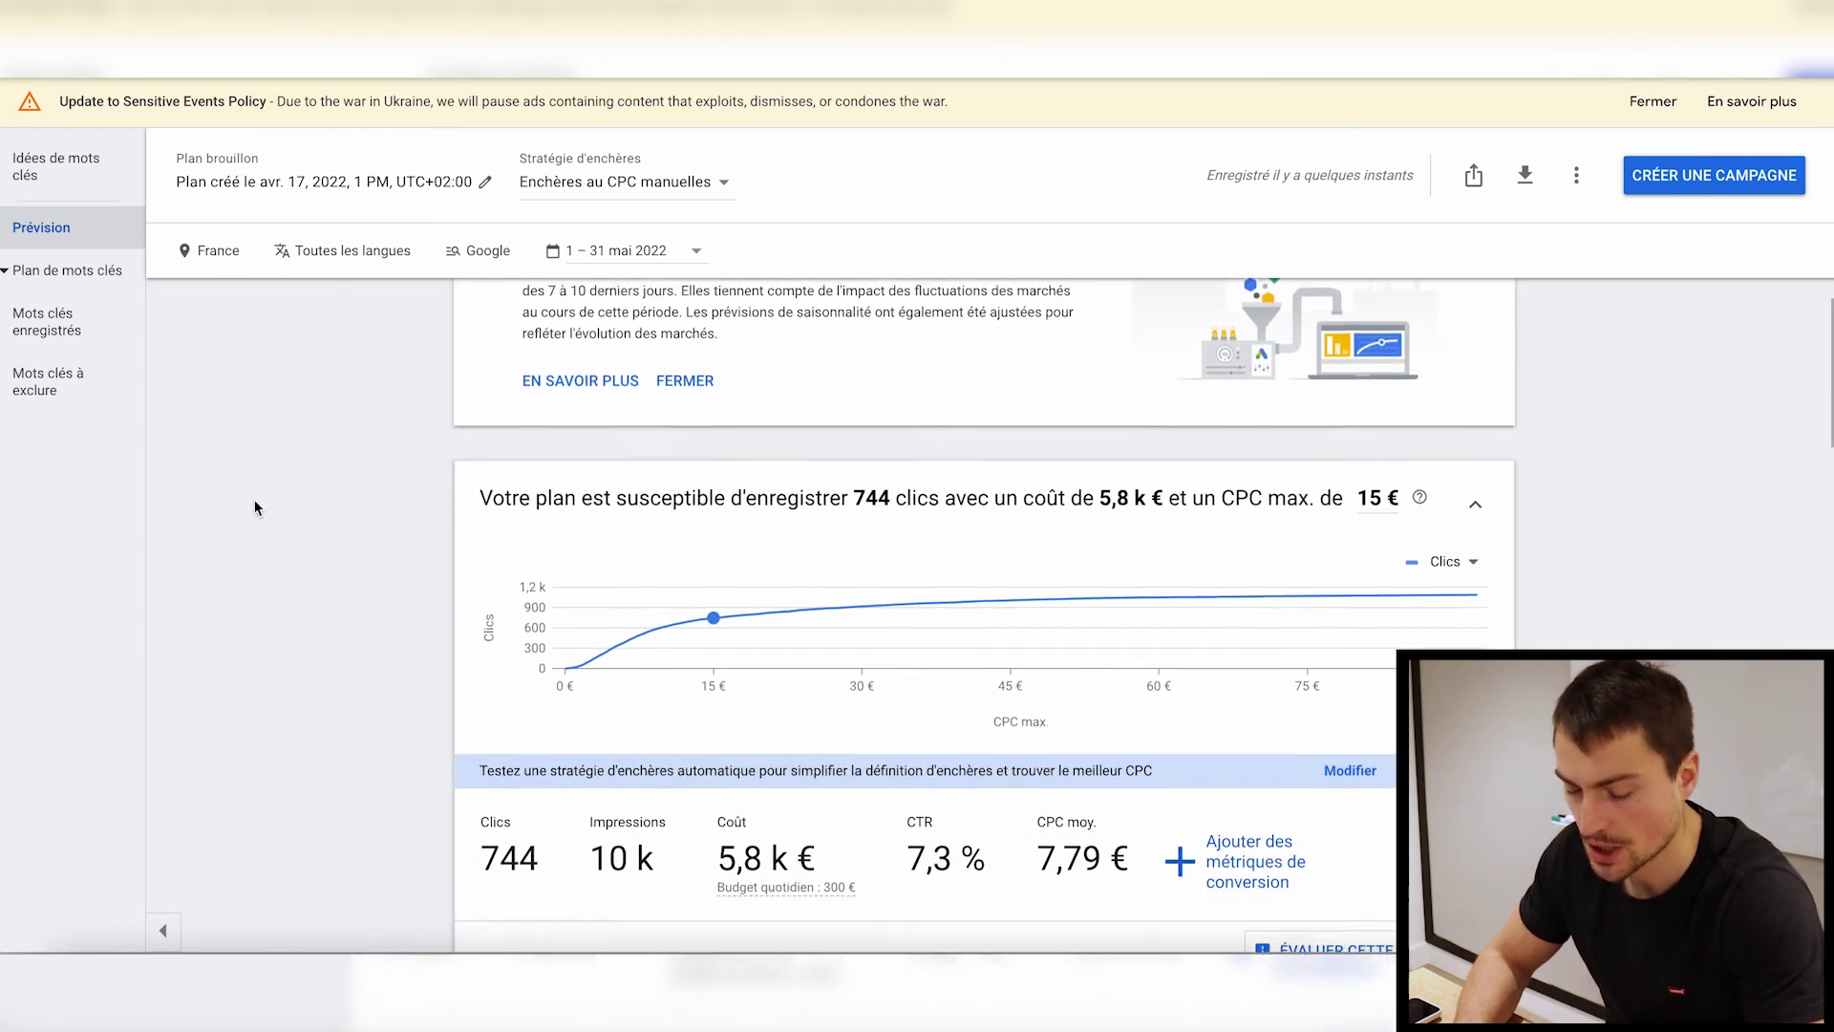
scroll(254, 501, "up", 4)
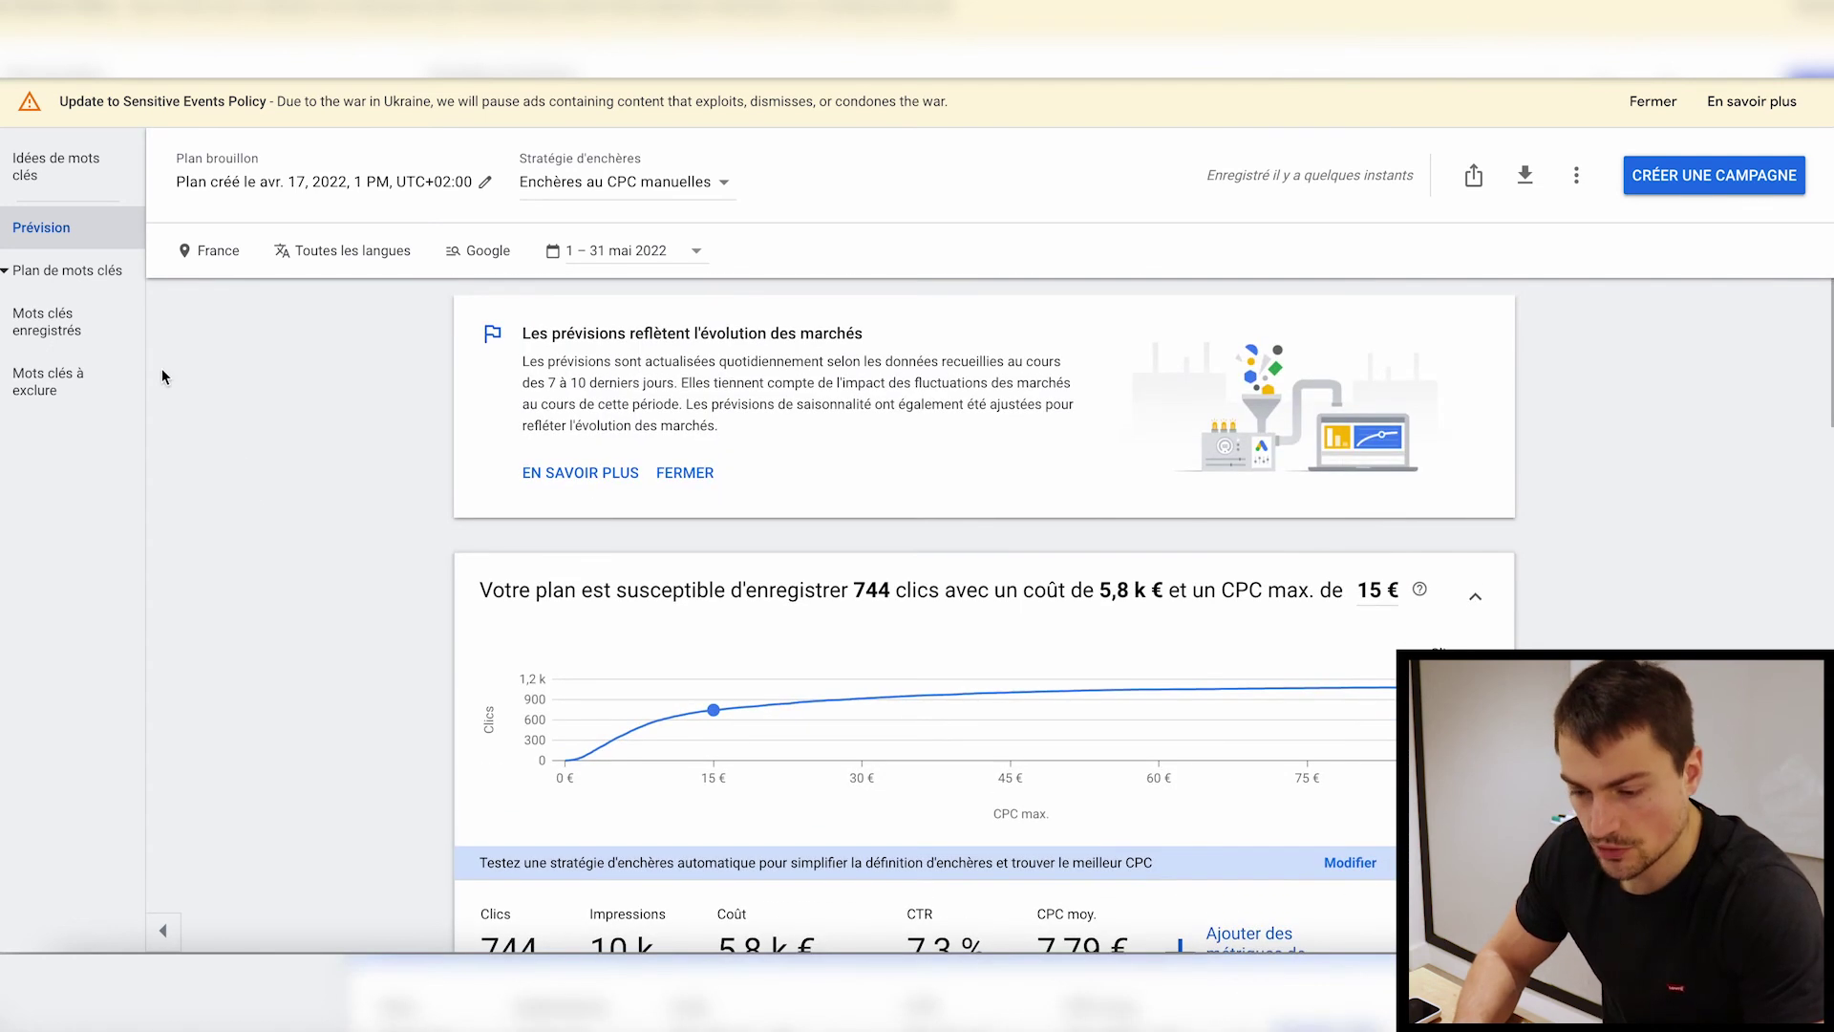
- Open the plan's saved keywords and enter "achat de leads" as a keyword to add to Groupe d'annonces 1
left_click(28, 325)
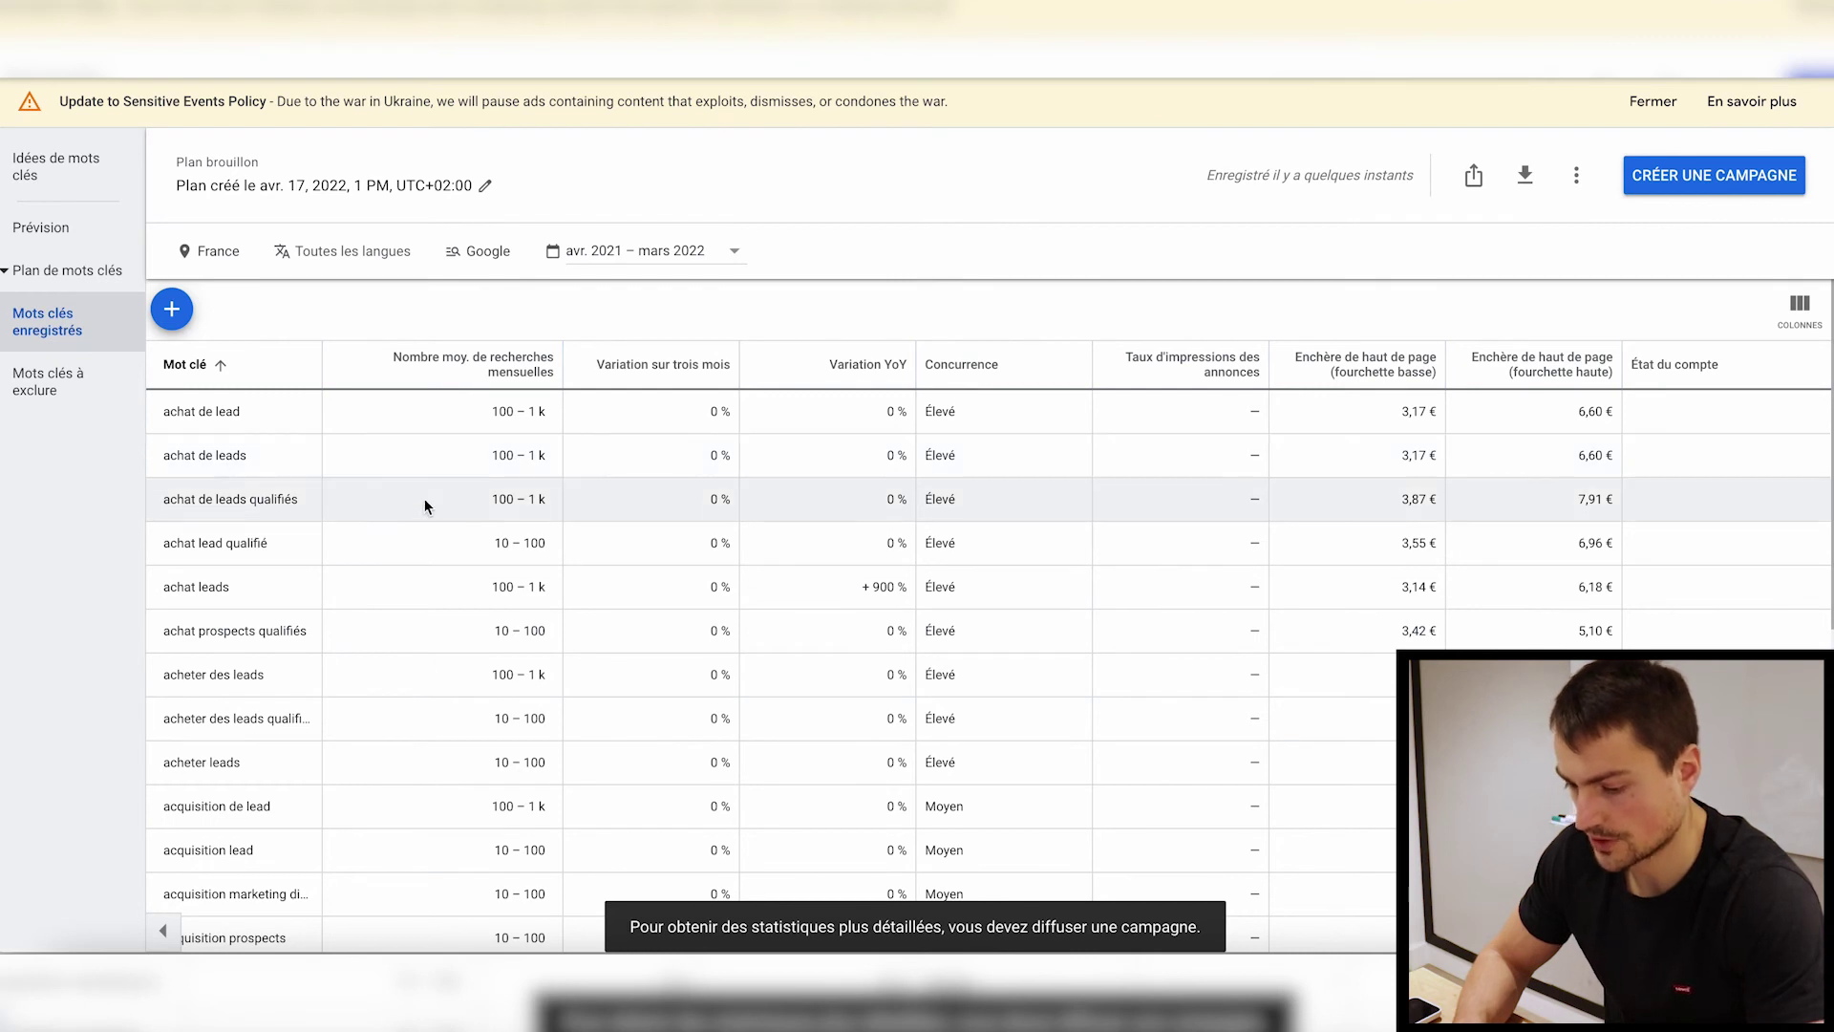
left_click(180, 304)
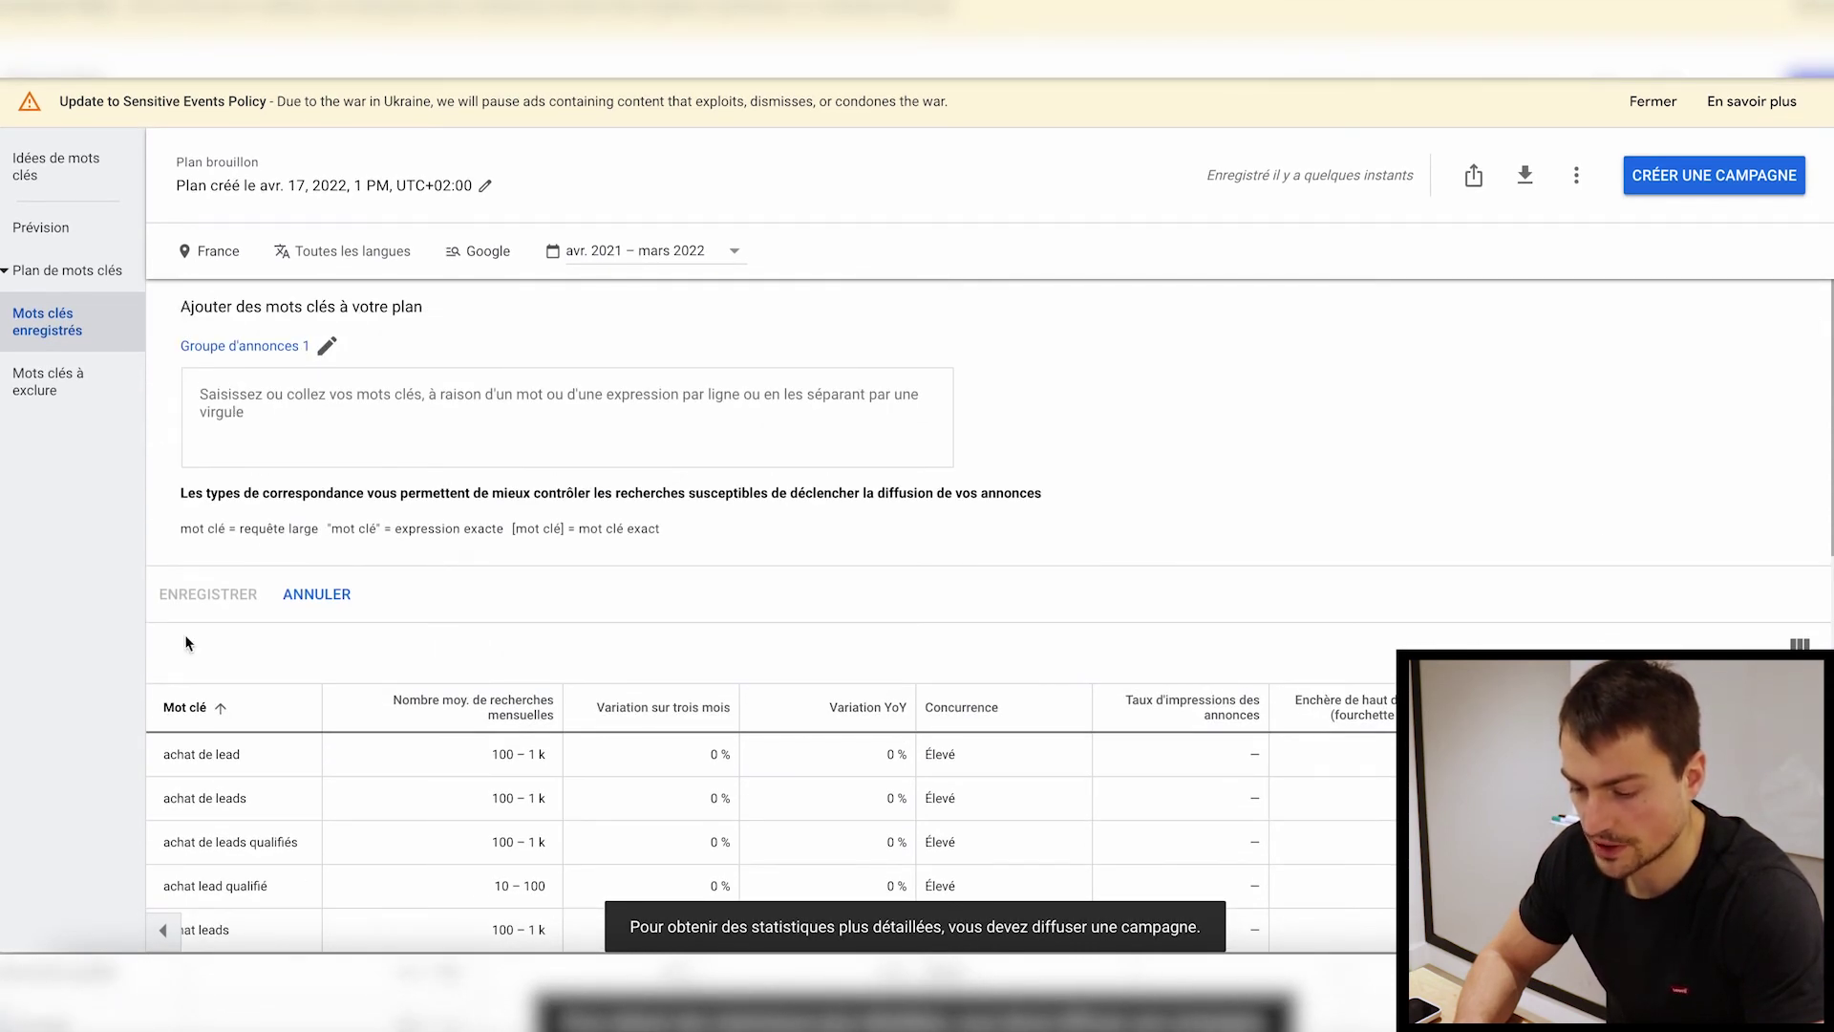
left_click(239, 359)
type("acaht")
key("BackSpace")
type("hat de leads")
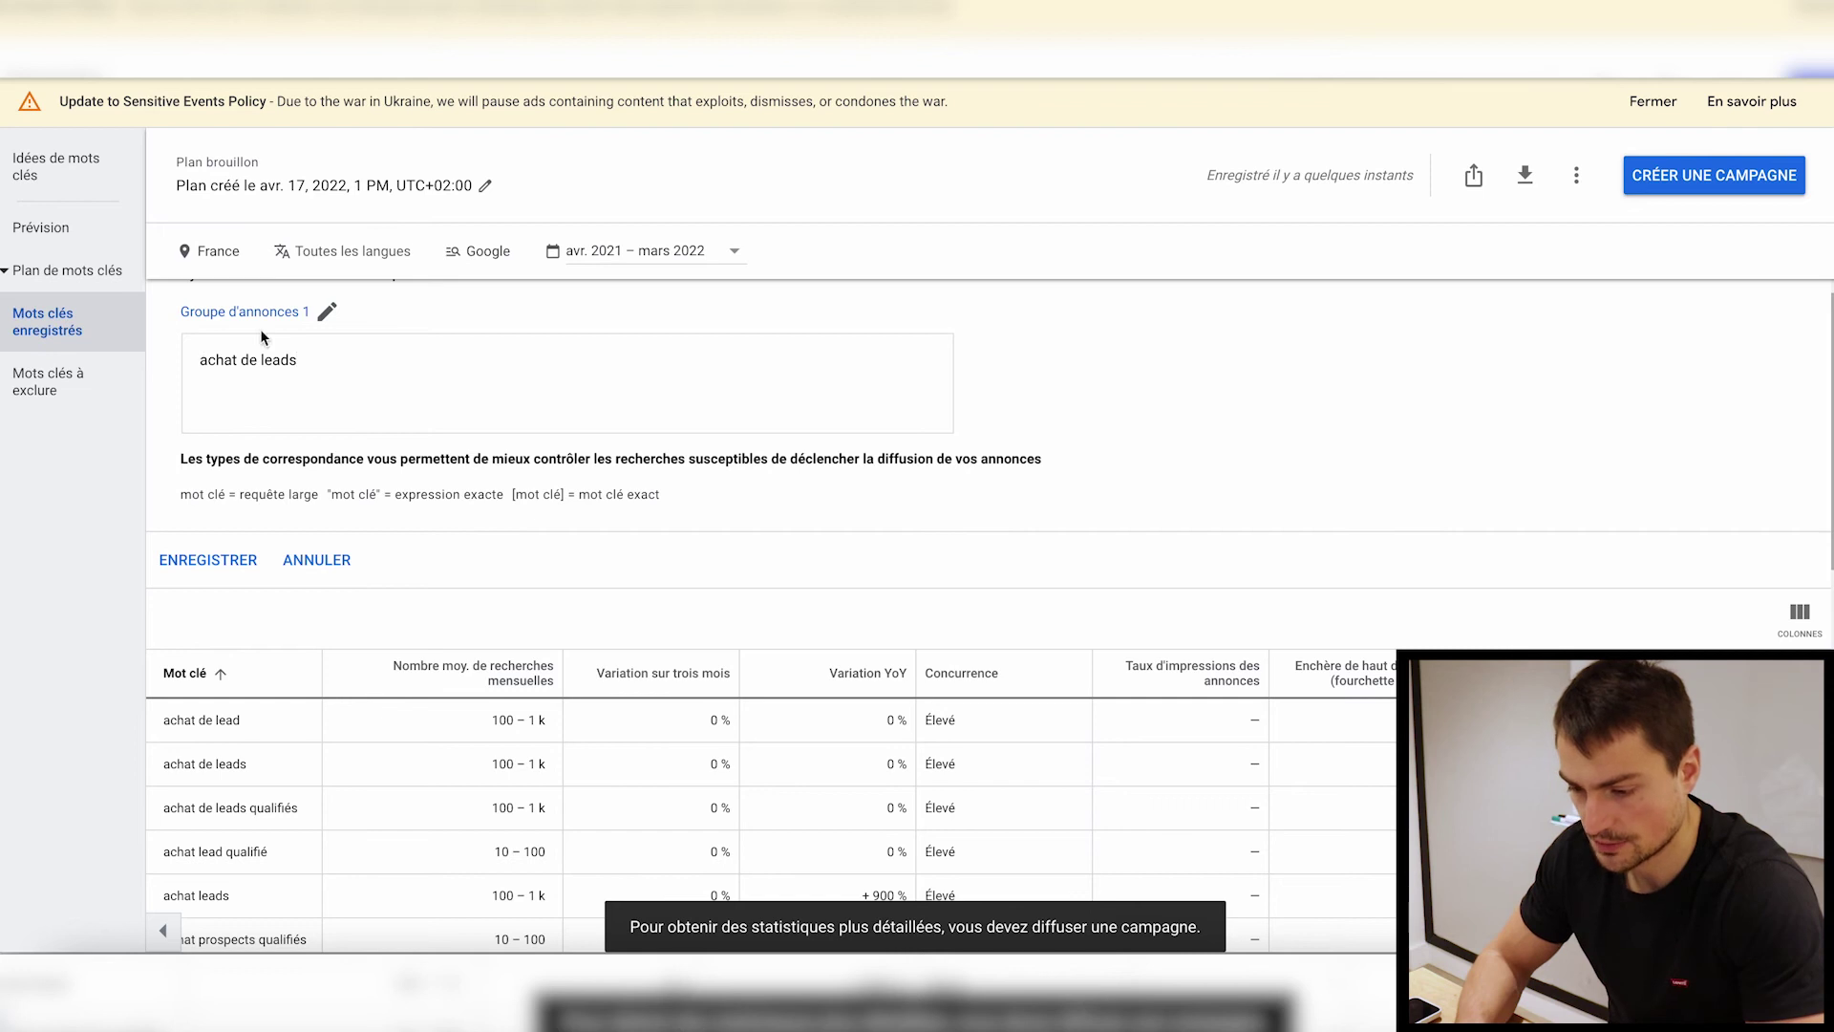
left_click(260, 315)
left_click(419, 357)
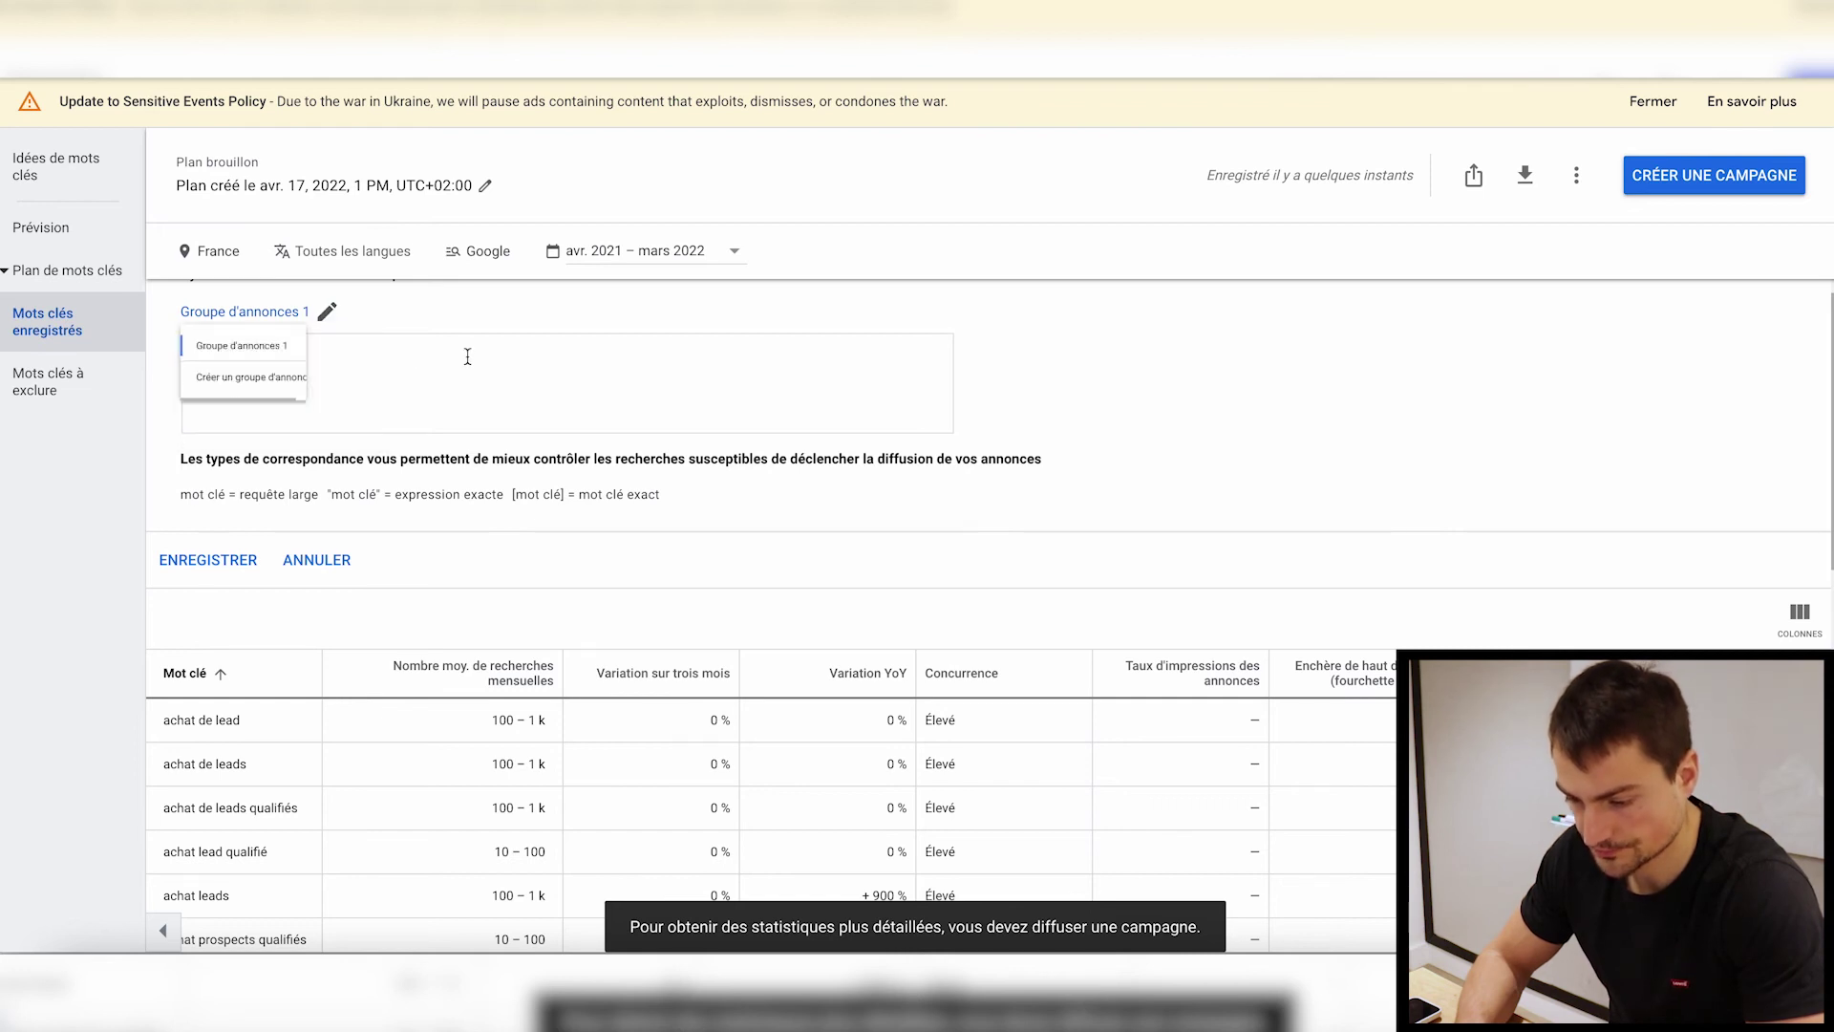
- Enter "achat de leads qualifiés" as a second keyword and try to save both to Groupe d'annonces 1
type("a")
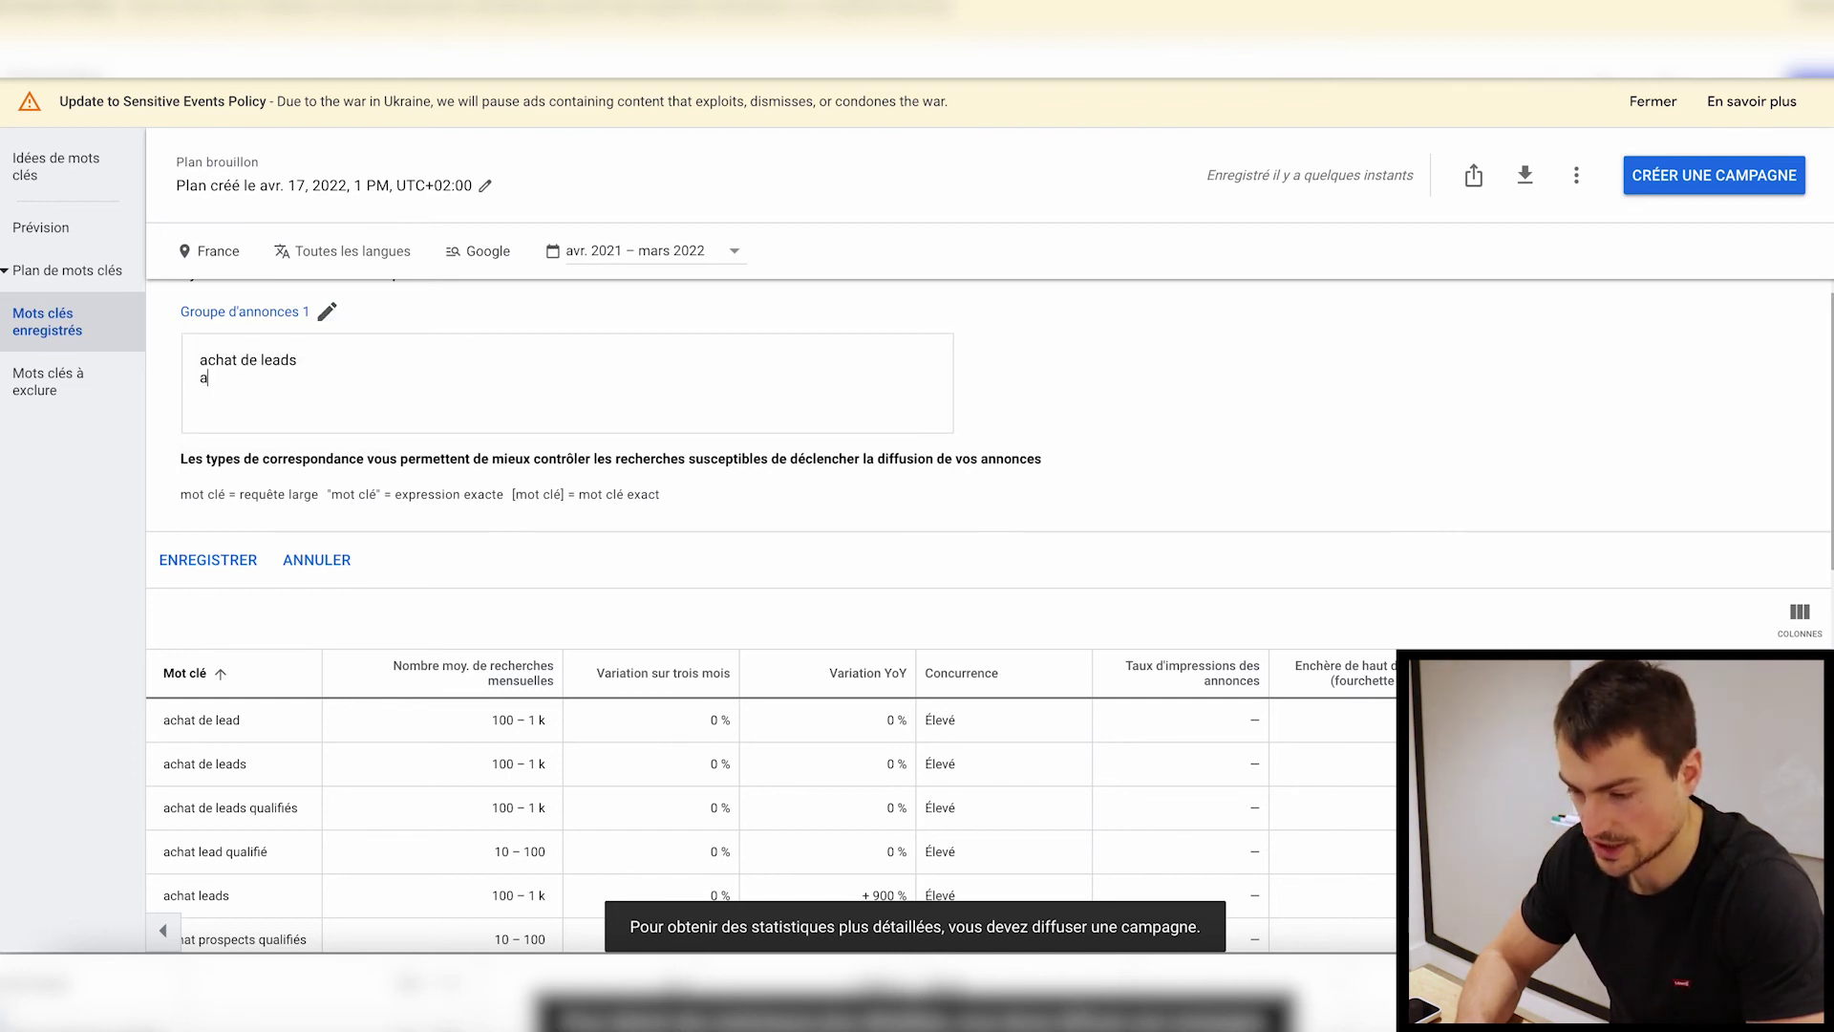
type("caht d")
key("BackSpace")
key("BackSpace")
key("BackSpace")
key("BackSpace")
key("BackSpace")
type("hat de leads qualifiés")
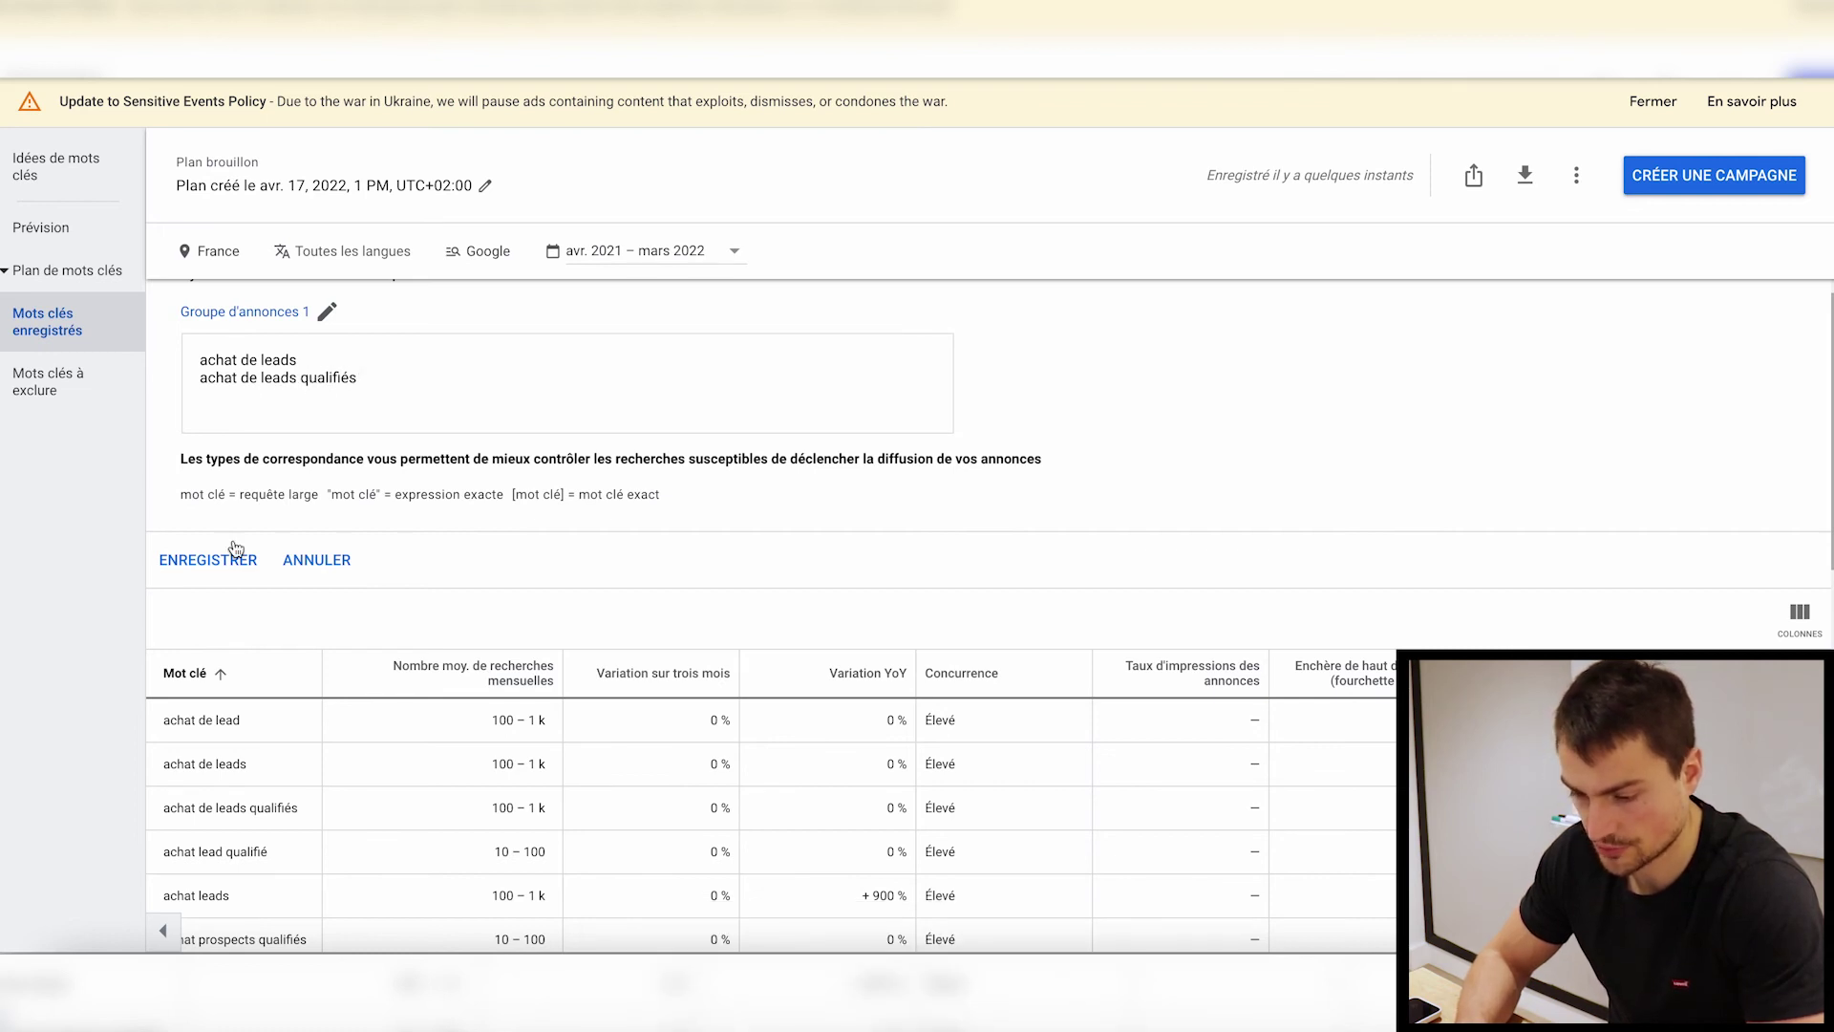
left_click(214, 561)
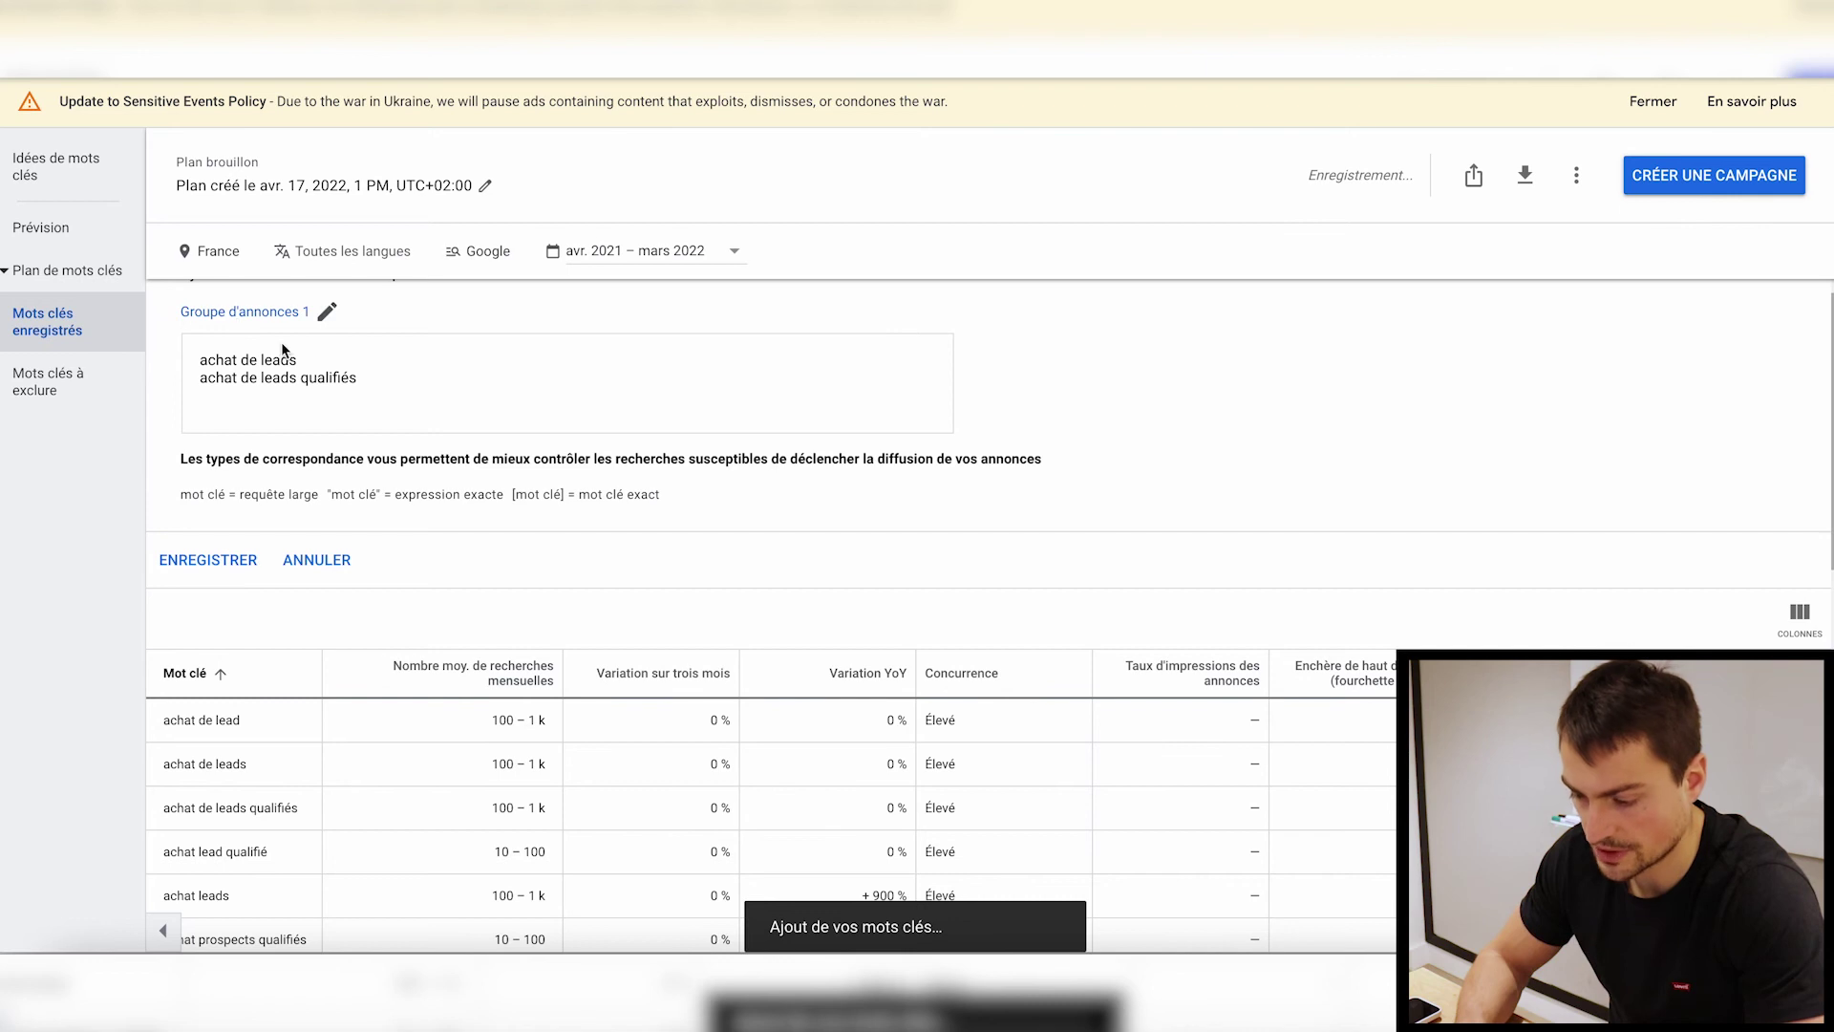
left_click(310, 517)
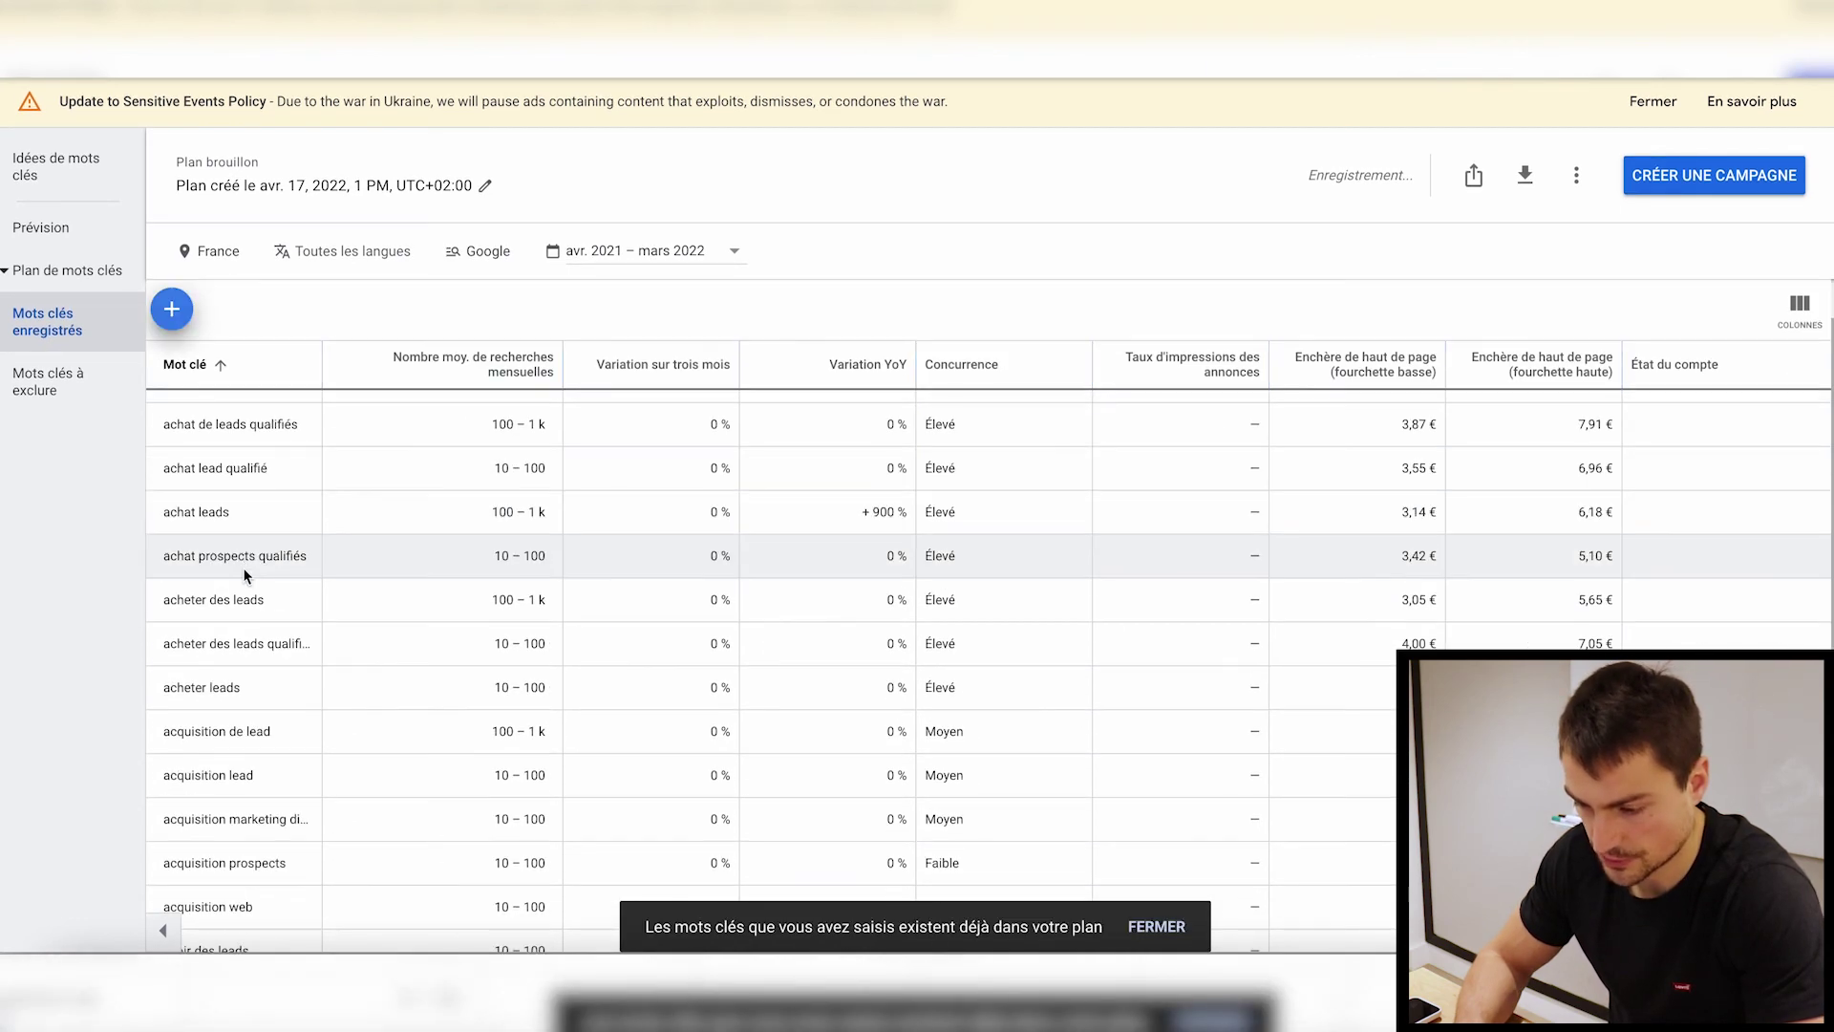
scroll(243, 581, "up", 2)
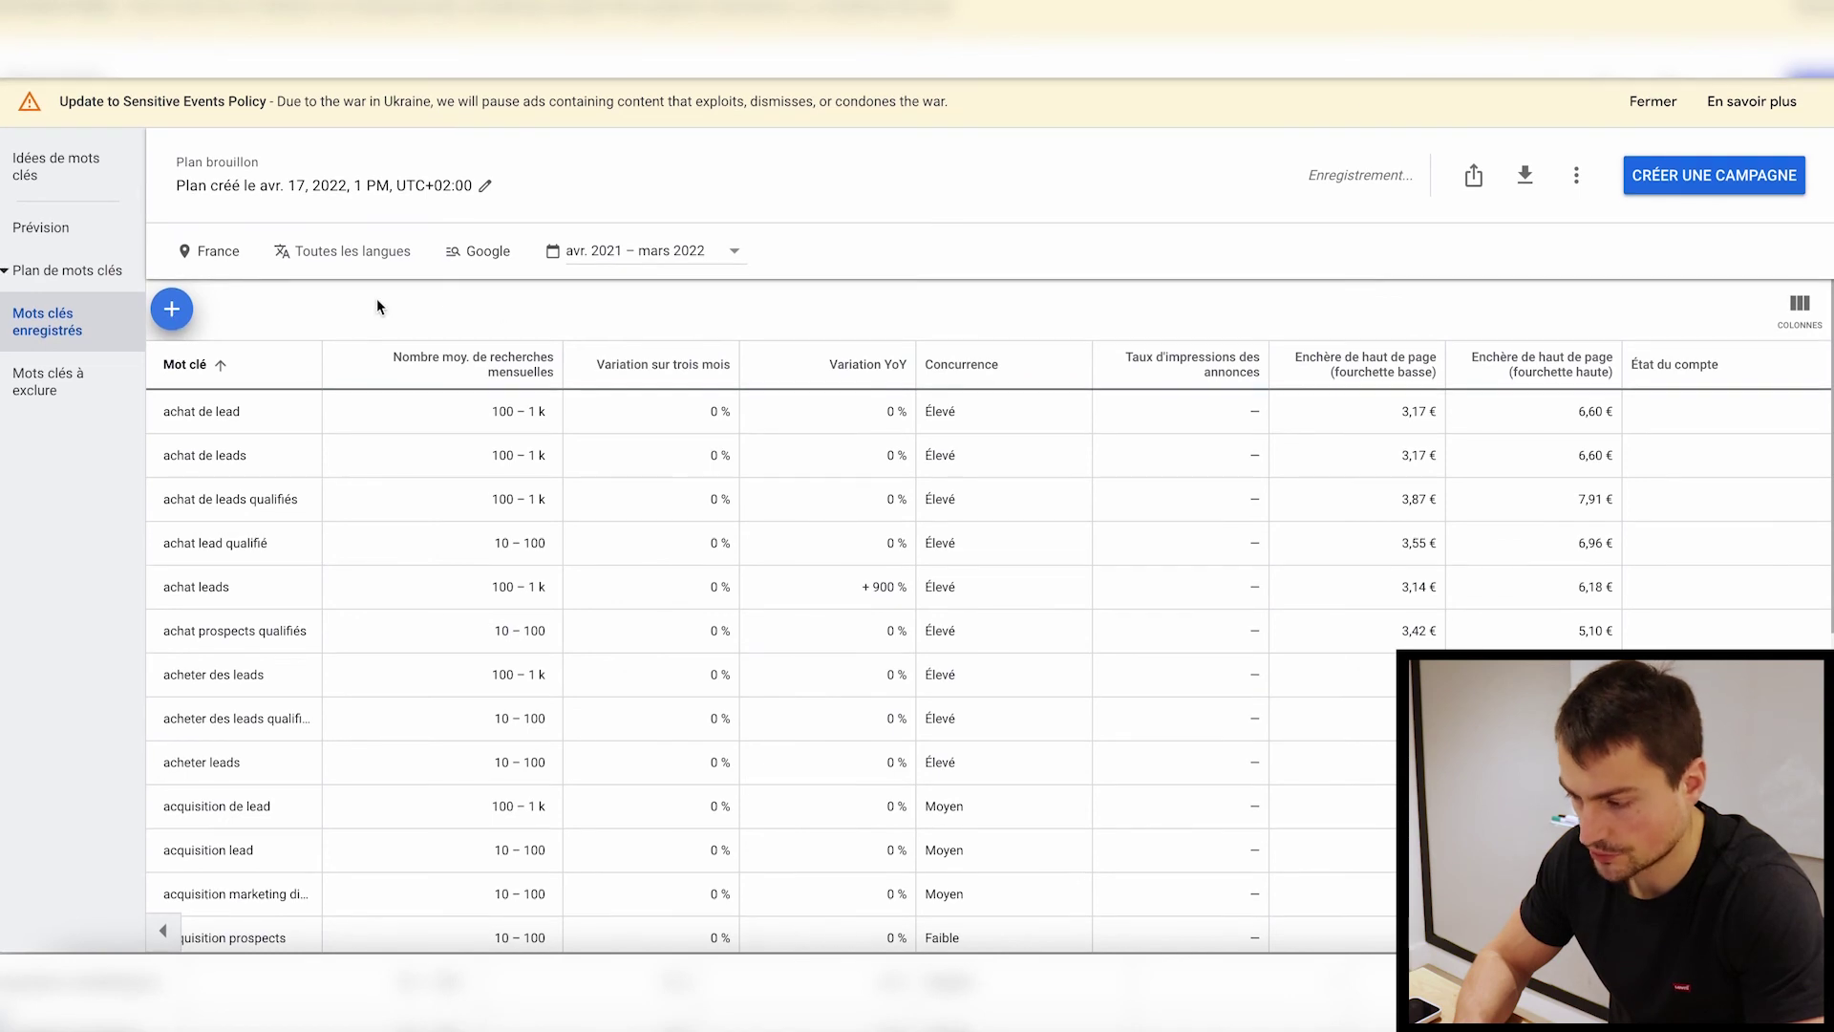
- Create an ad group named "requêtes - tiers 2" for adding new keywords to the plan
left_click(185, 307)
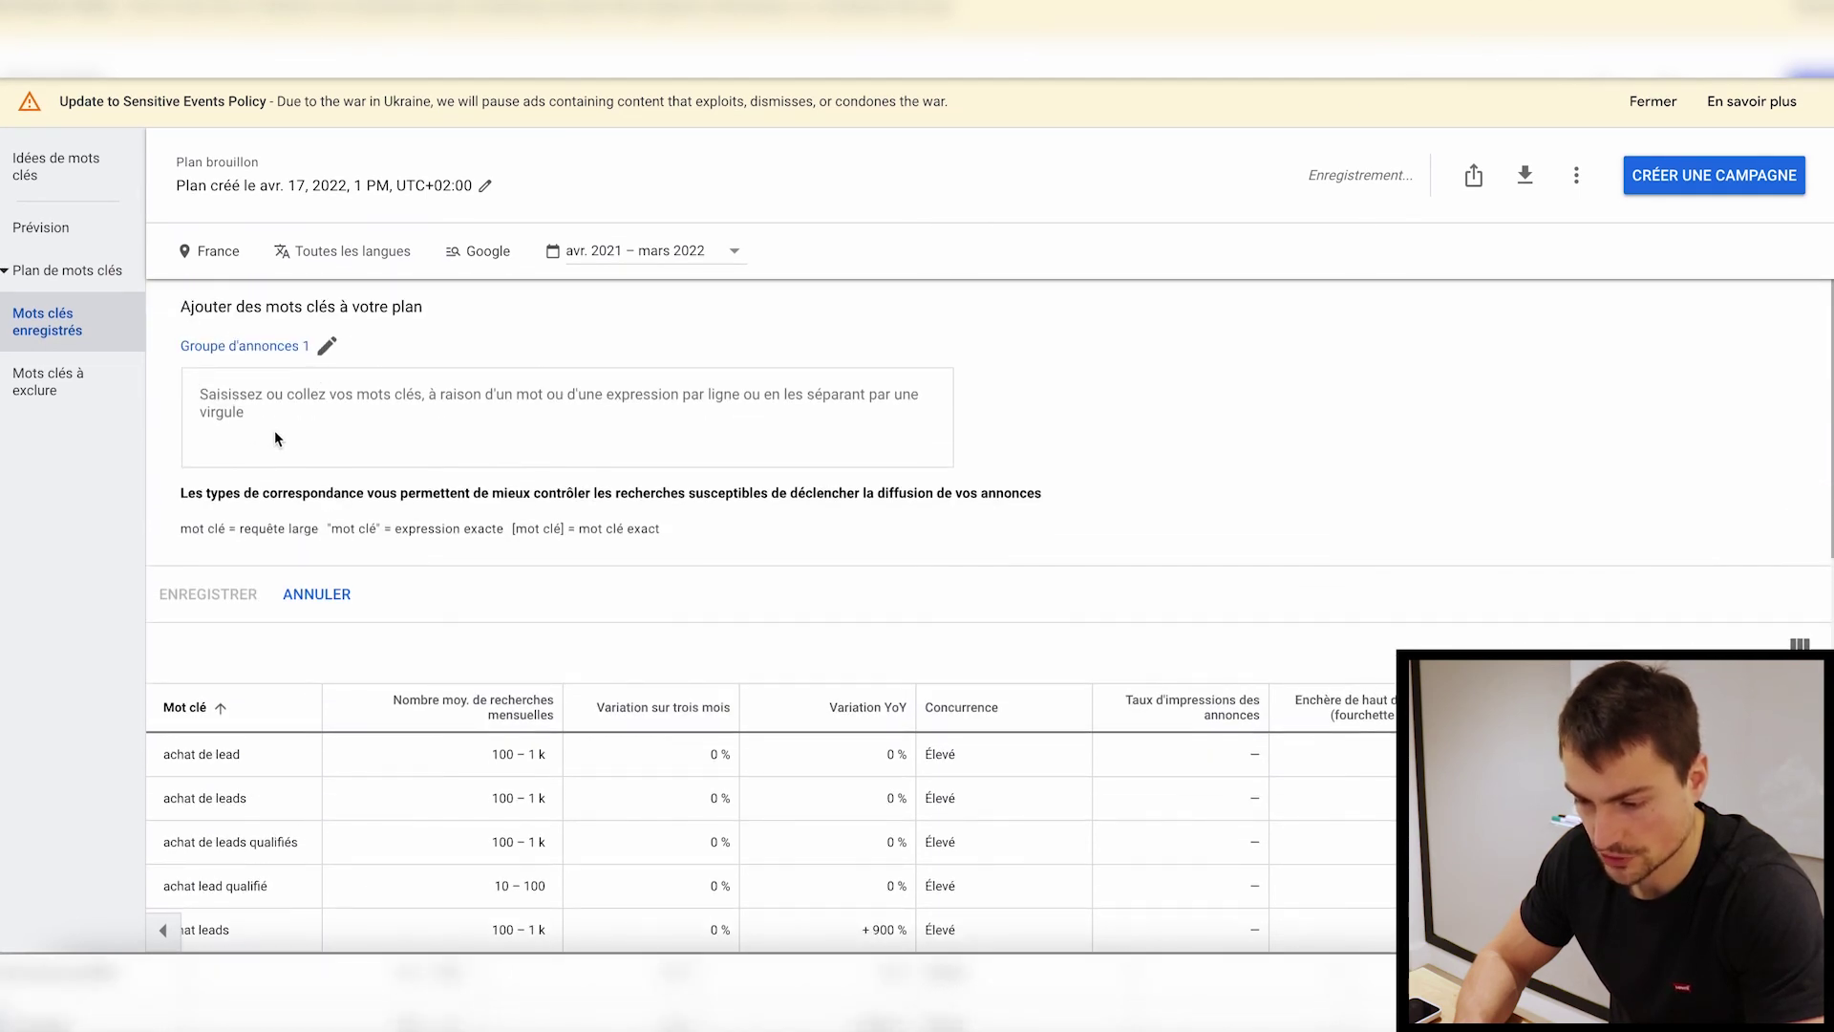
left_click(241, 359)
left_click(260, 449)
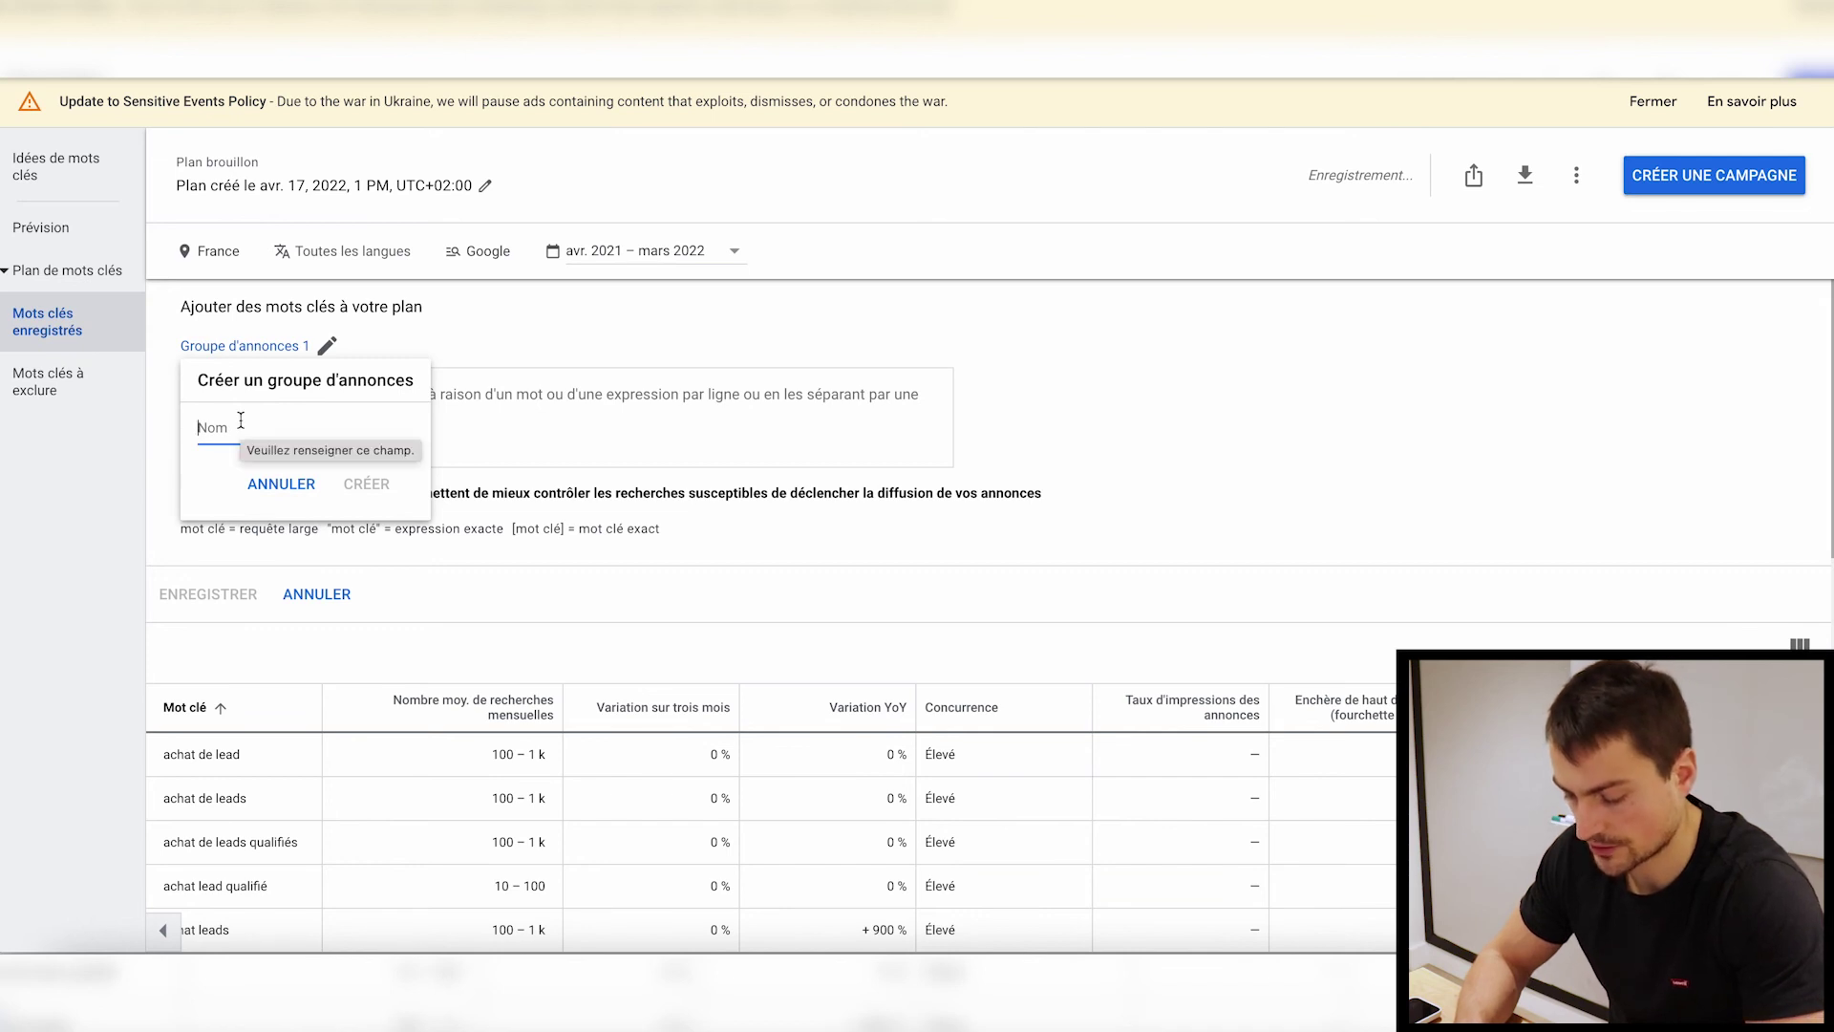
type("requ")
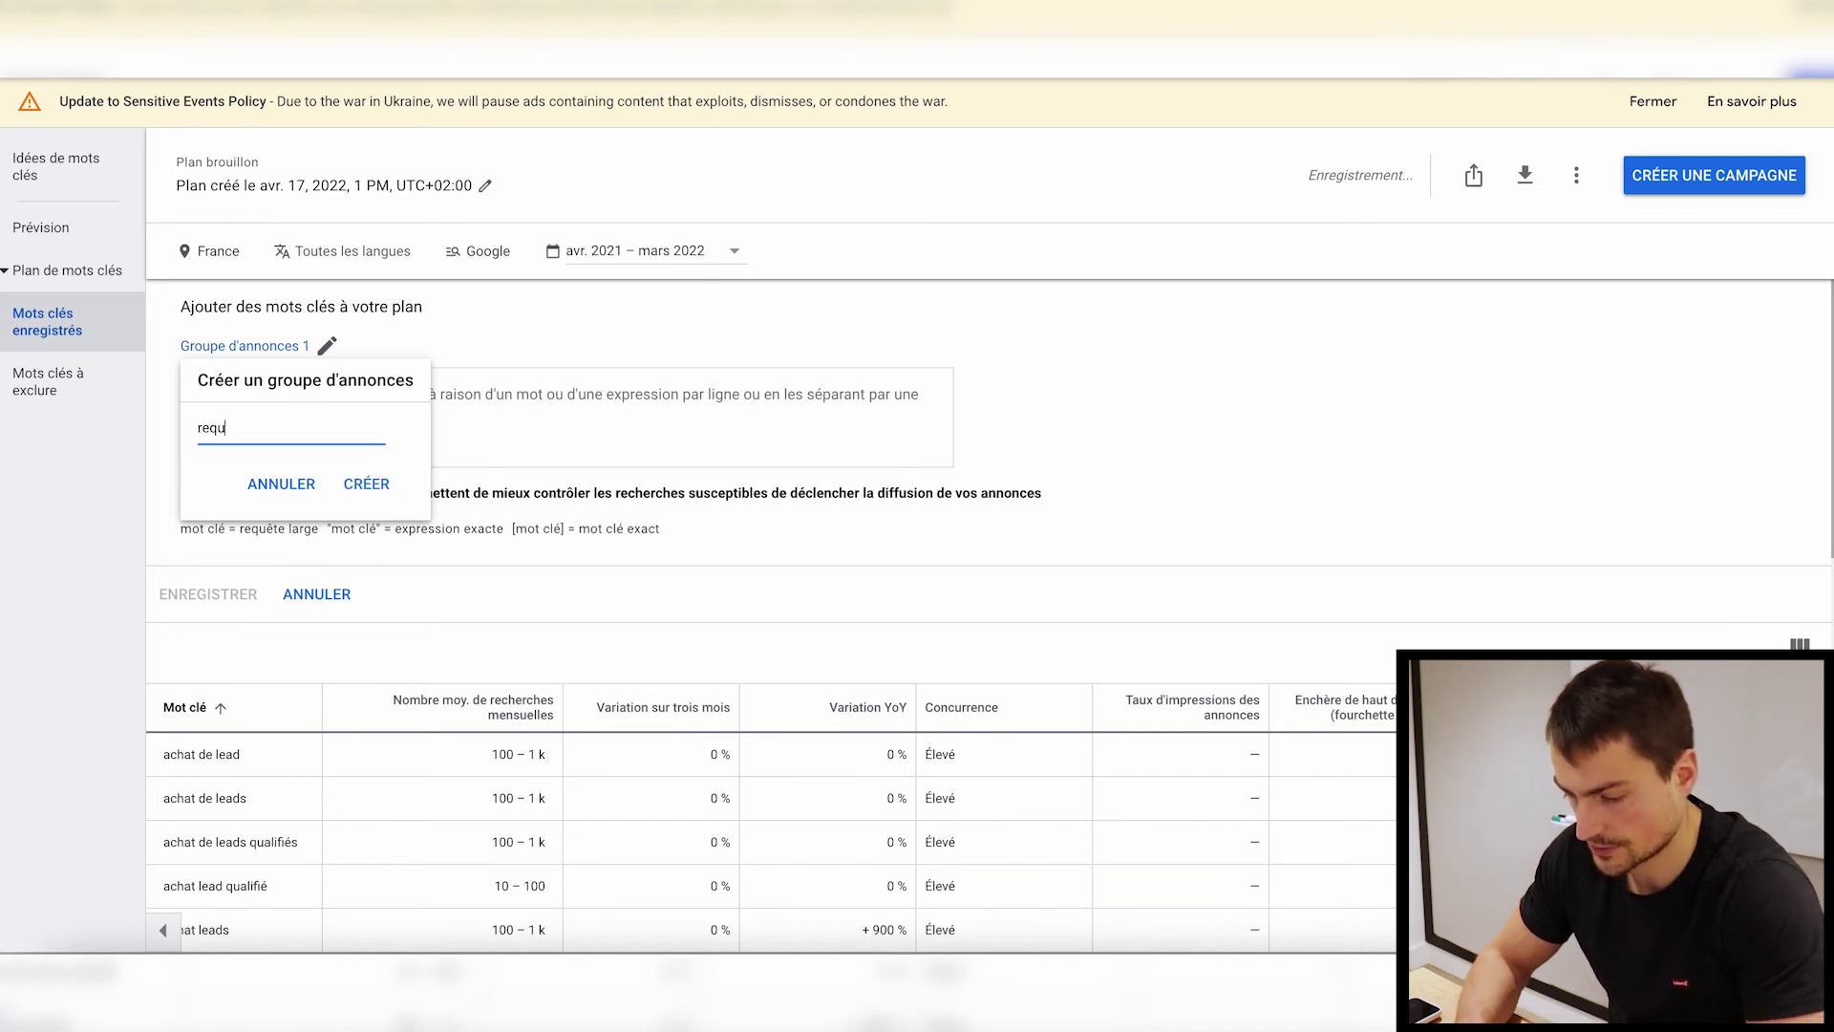
type("êtes - tiers 2")
left_click(365, 484)
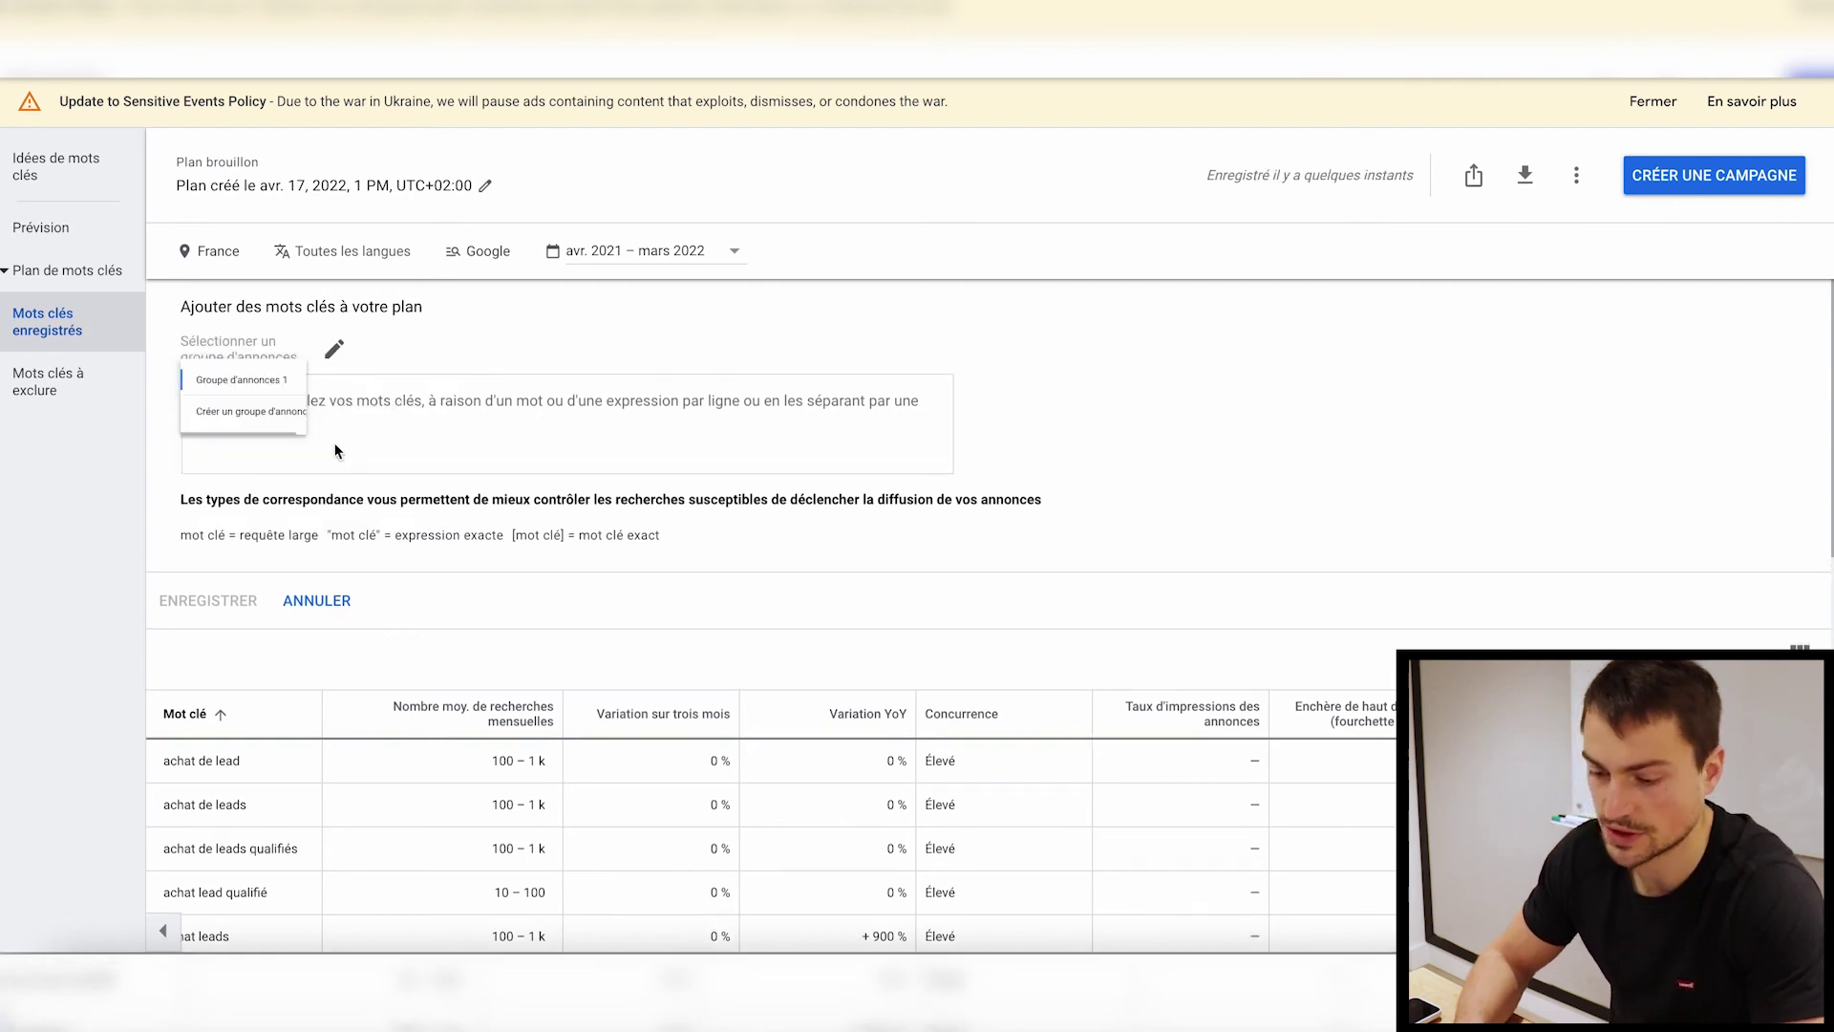
- Add the keywords "cout par lead" and "stratégie d'acquisition" to the ad group requêtes - tiers 2 and save them
scroll(265, 412, "down", 1)
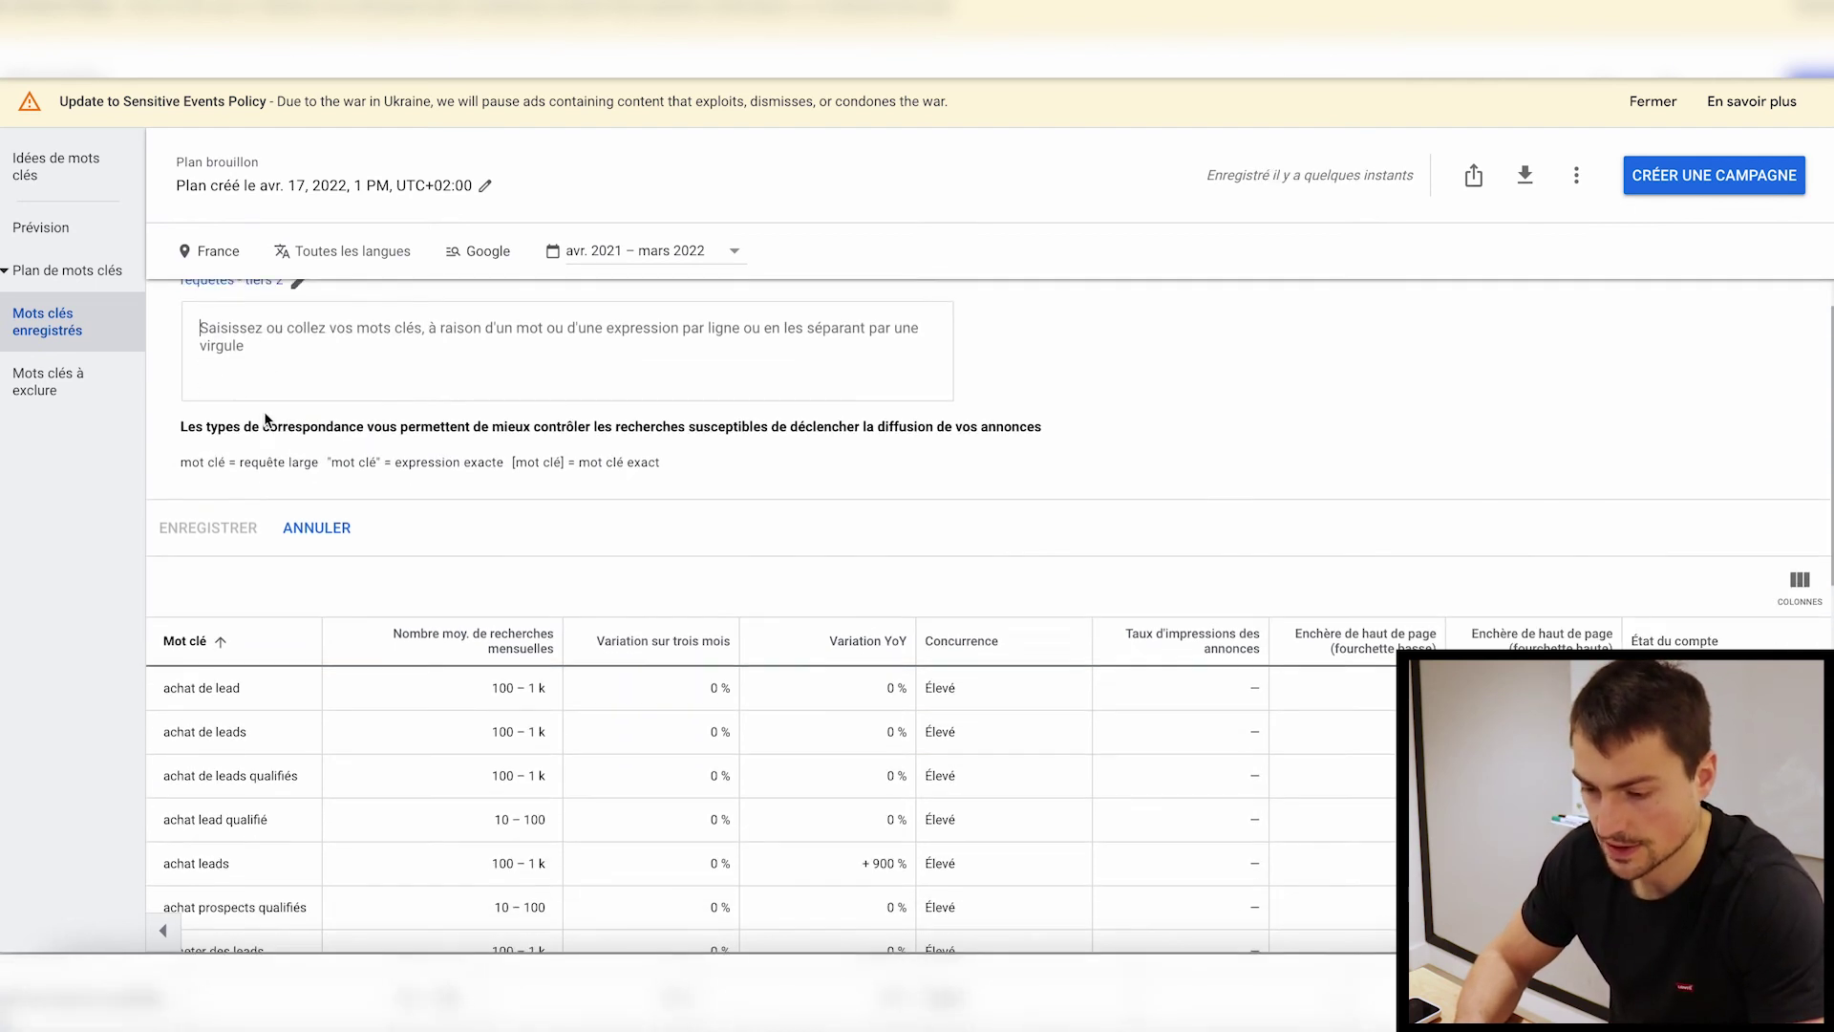
scroll(265, 413, "up", 1)
scroll(264, 413, "down", 4)
scroll(265, 416, "down", 5)
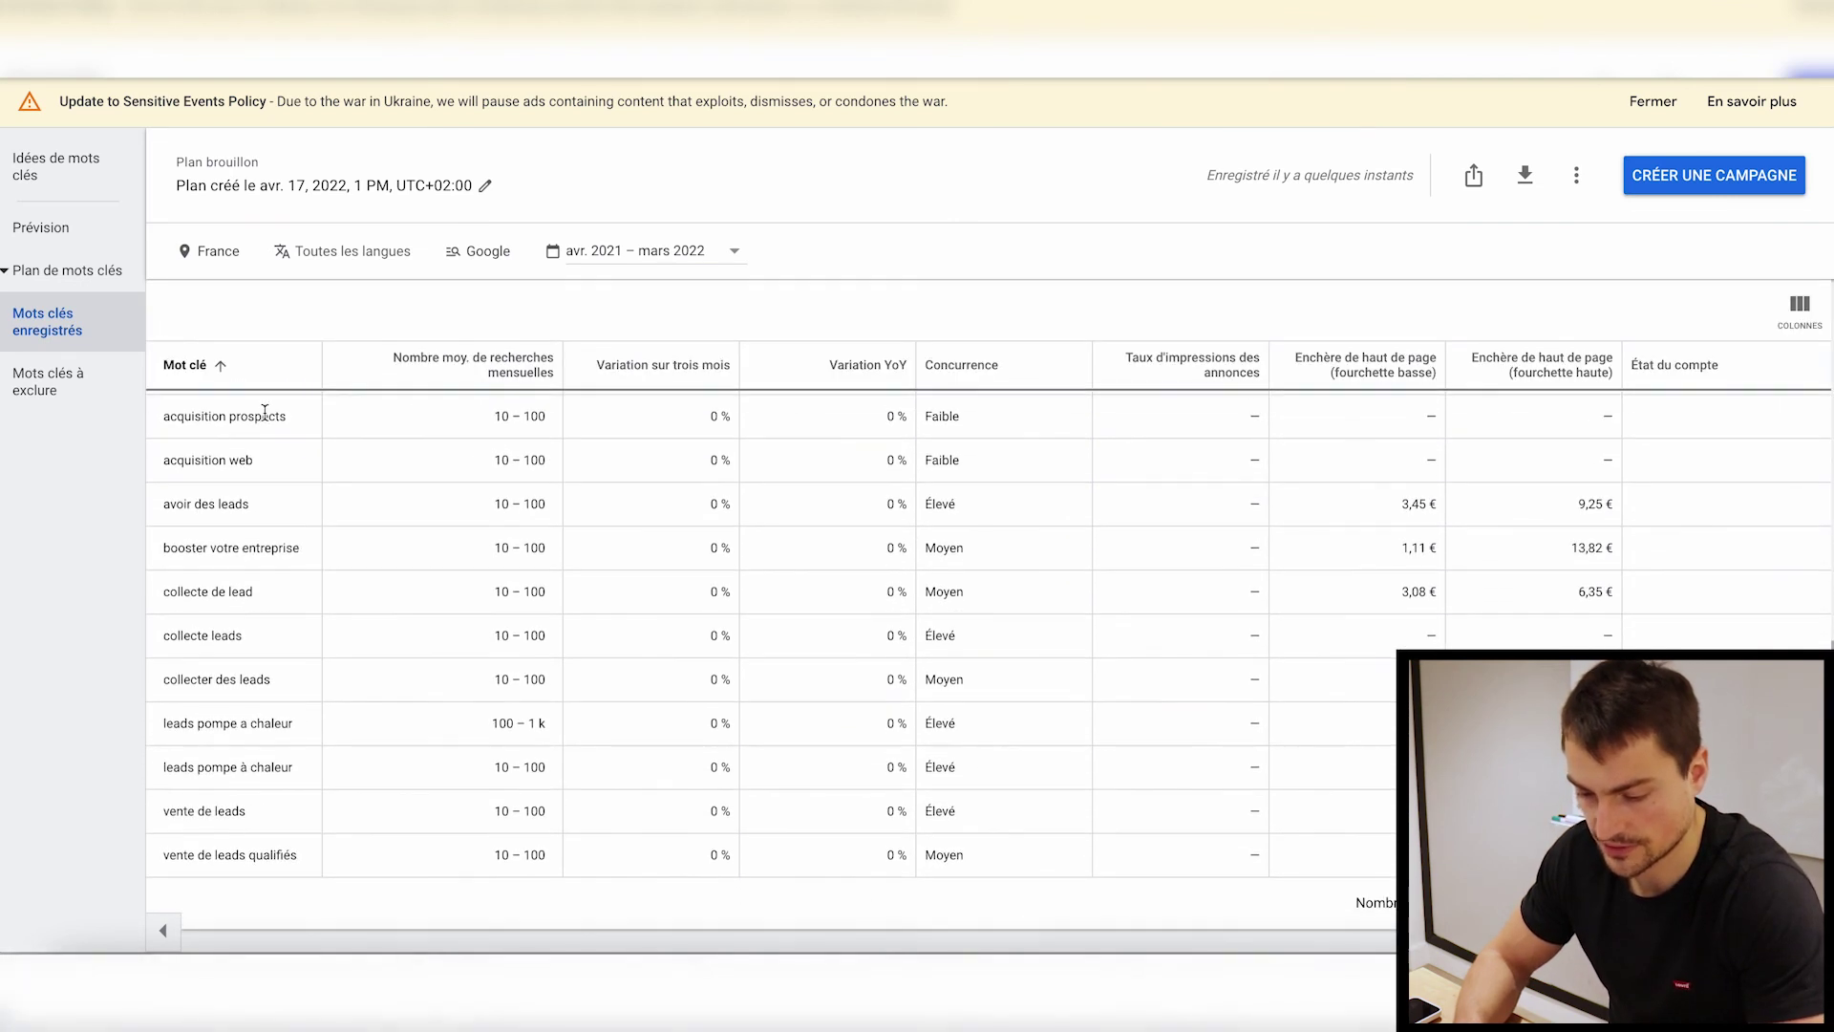
scroll(264, 417, "up", 10)
type("cout par lead")
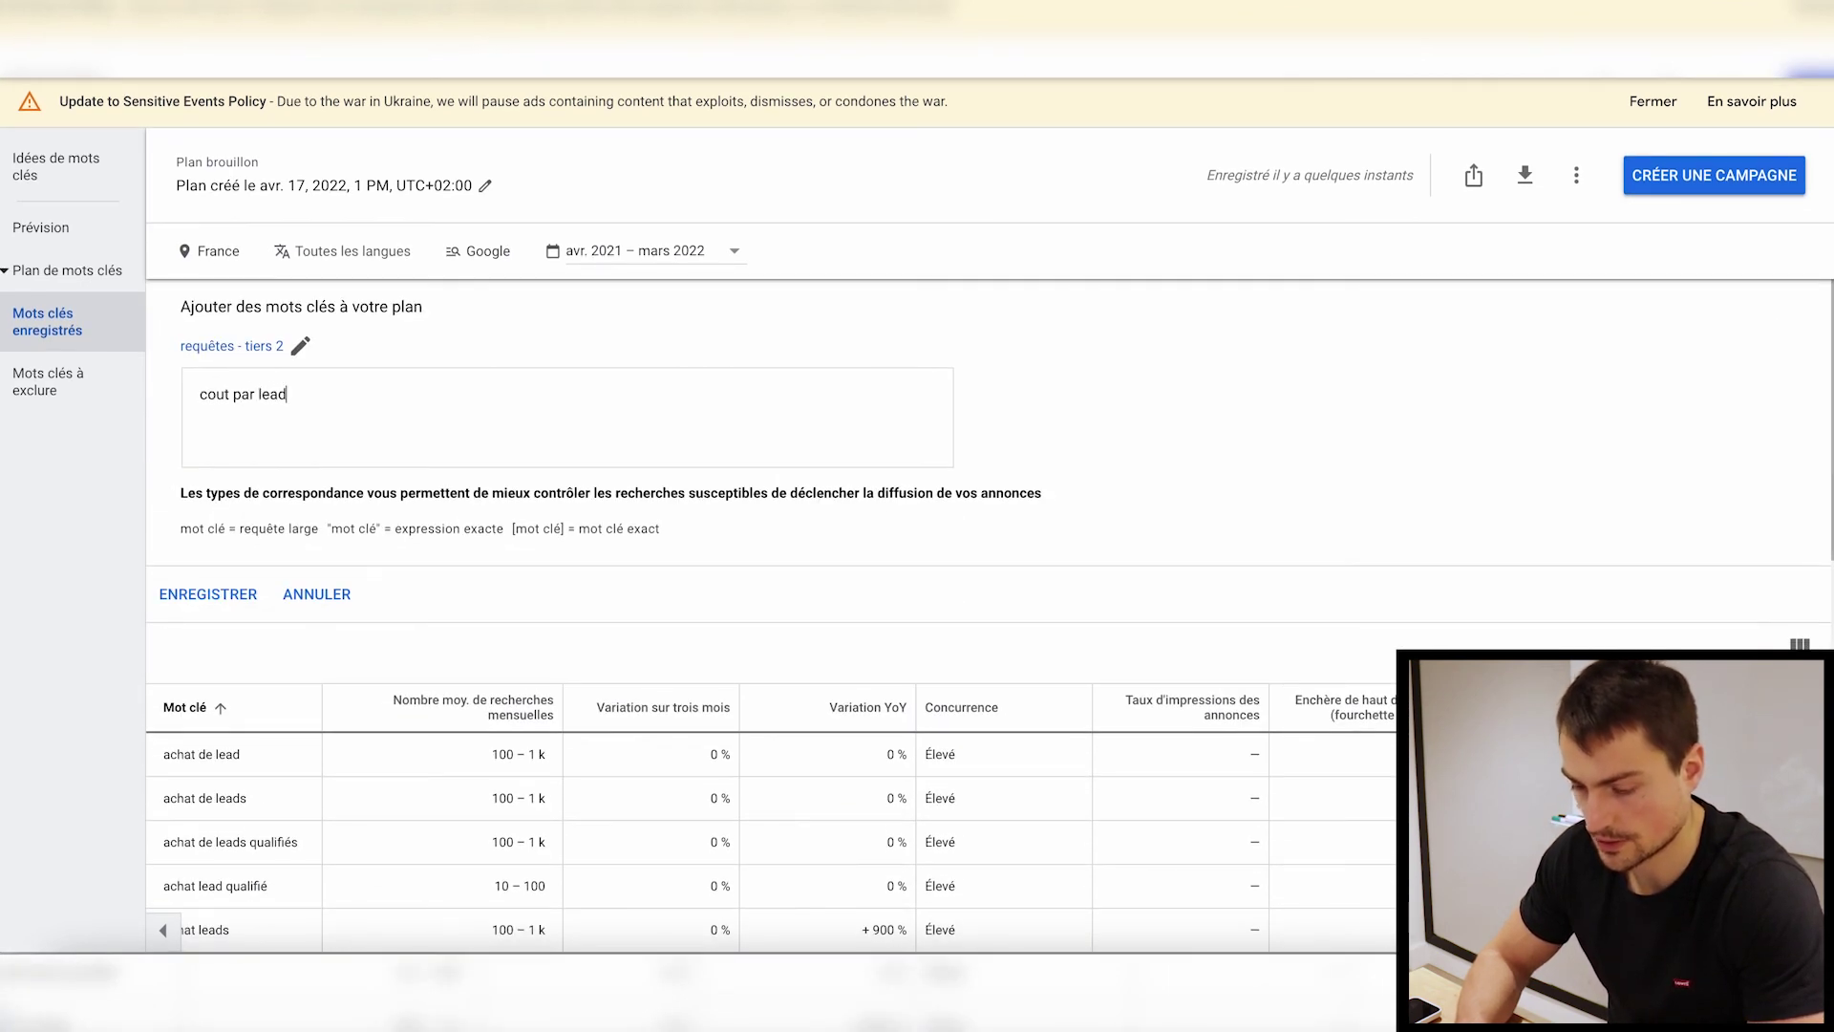
type(" stratégied 'a")
key("BackSpace")
type("d'acquisition")
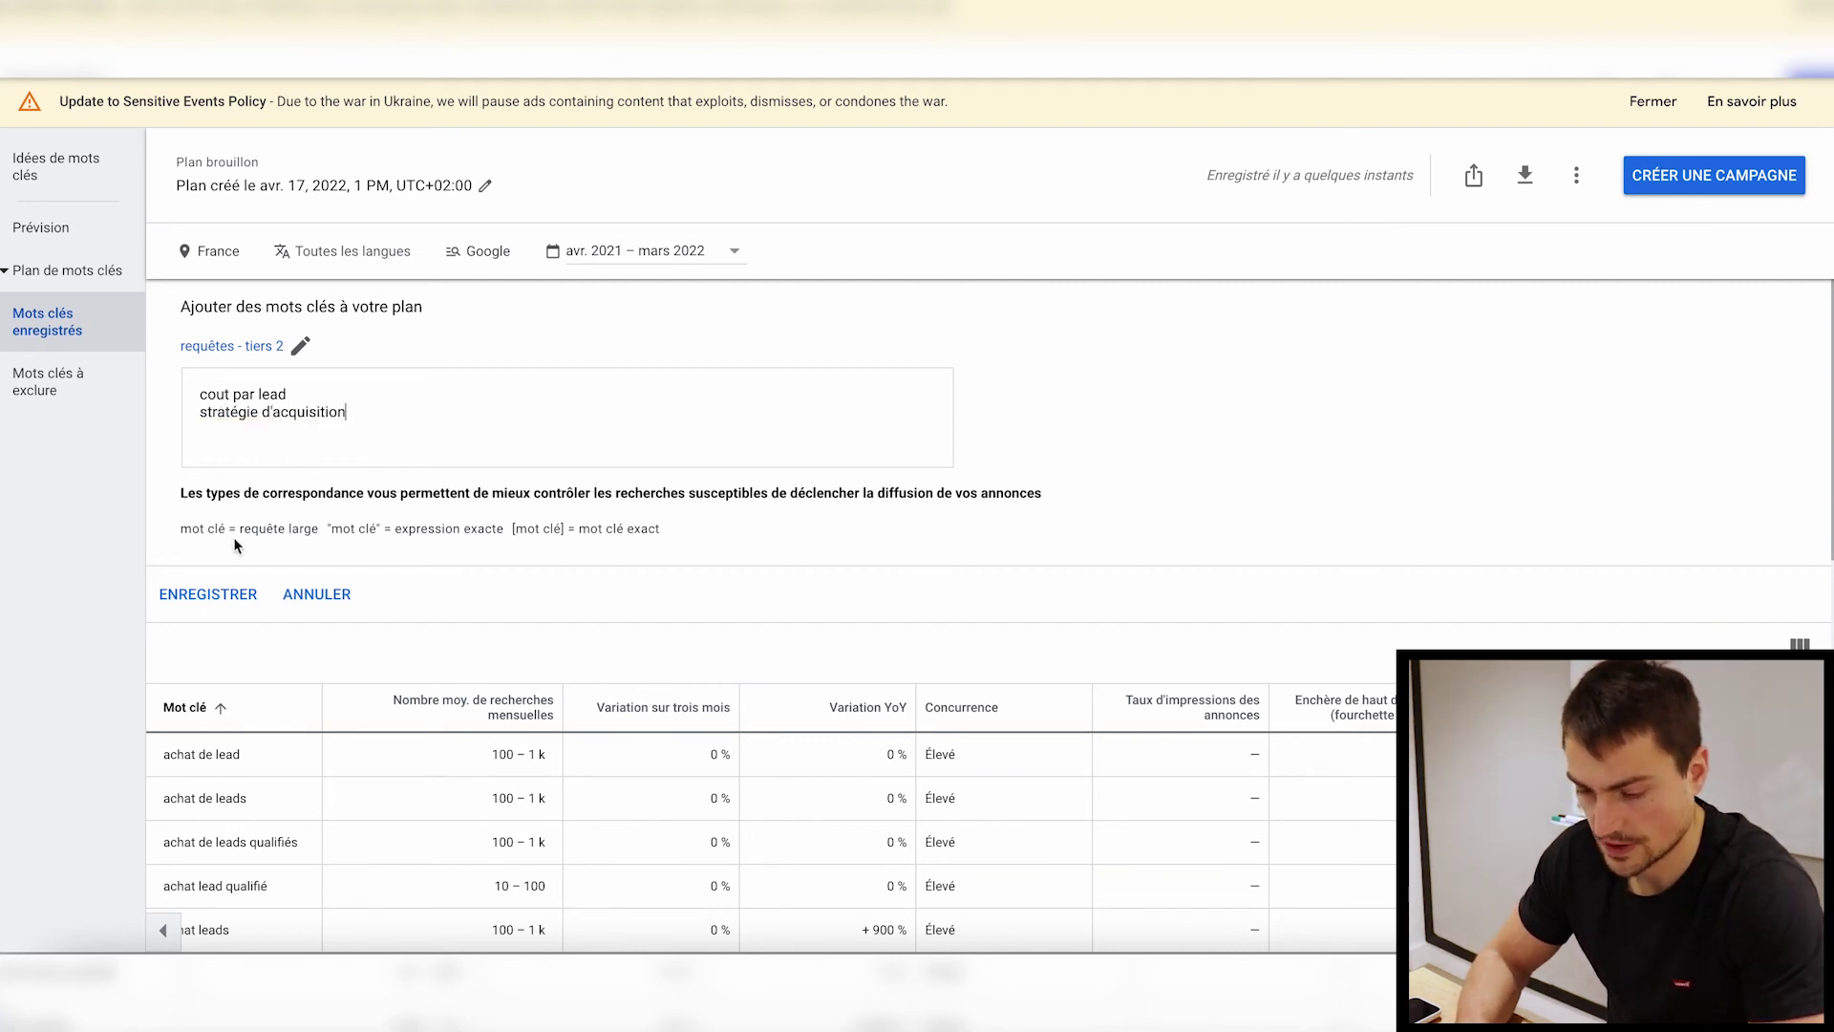
left_click(209, 594)
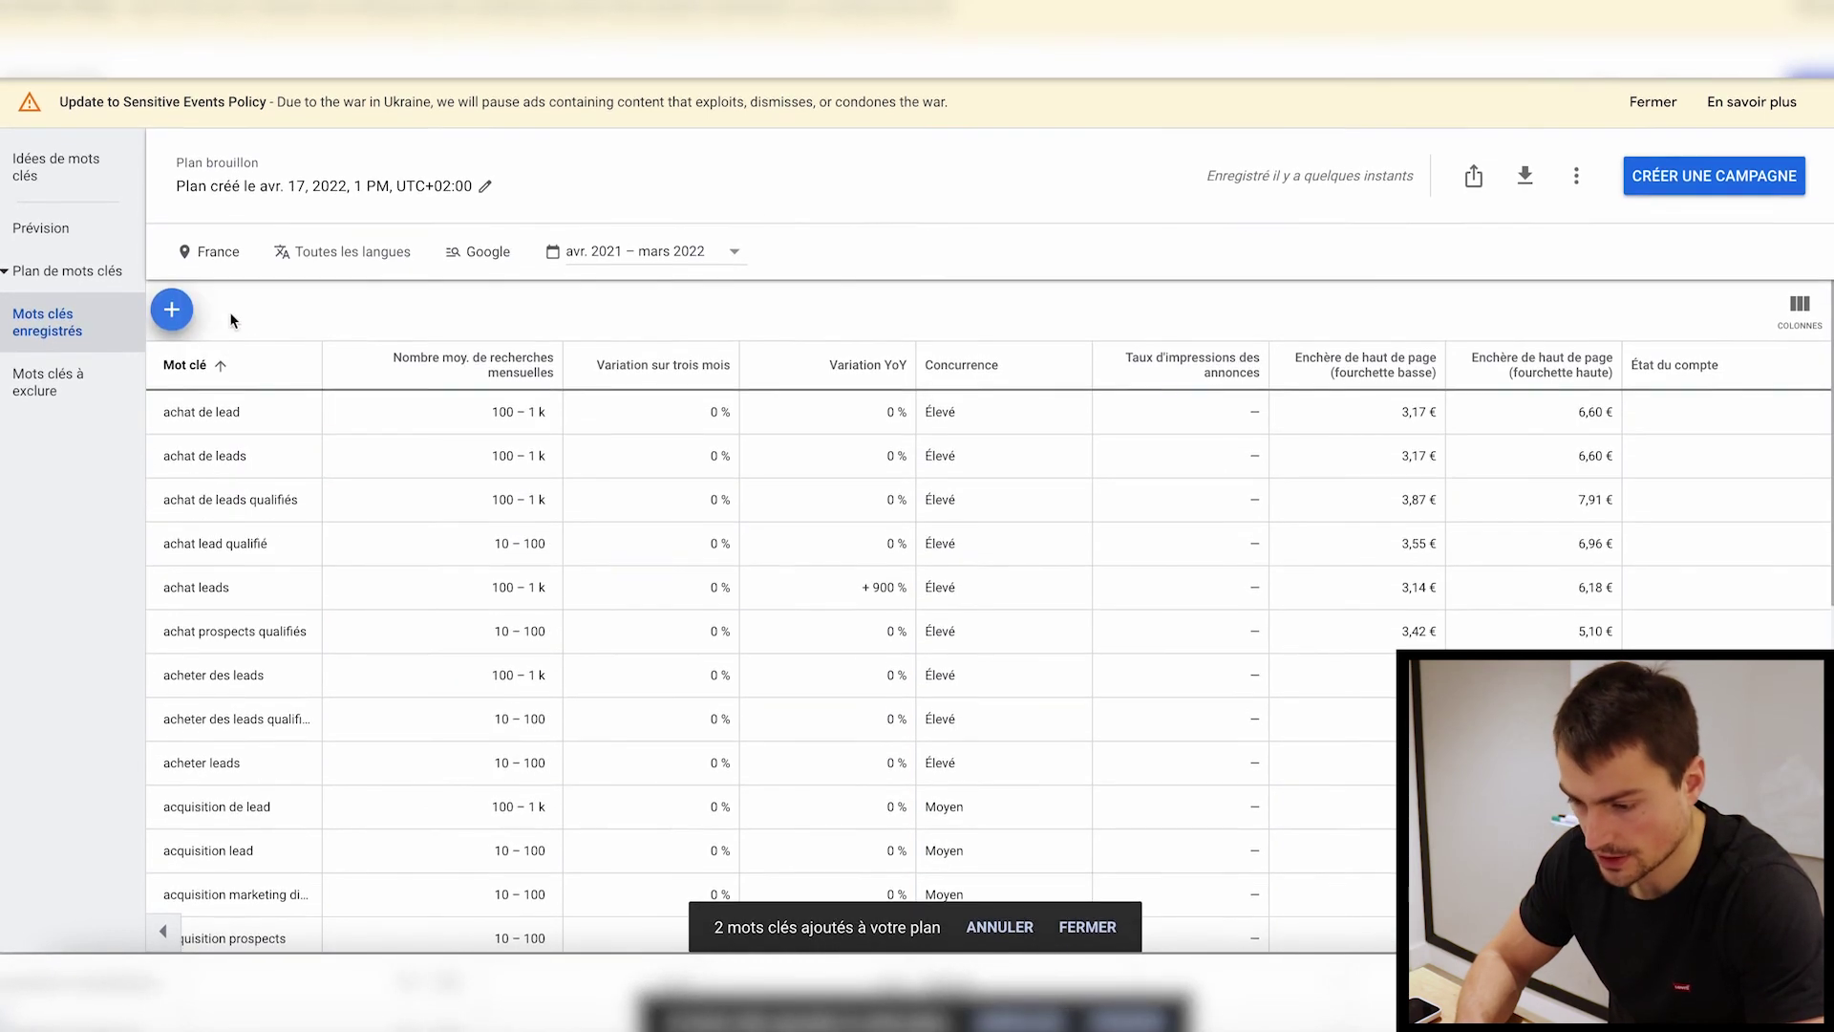
- Check the plan's saved keyword list and the ad groups available for new keywords
scroll(260, 488, "down", 10)
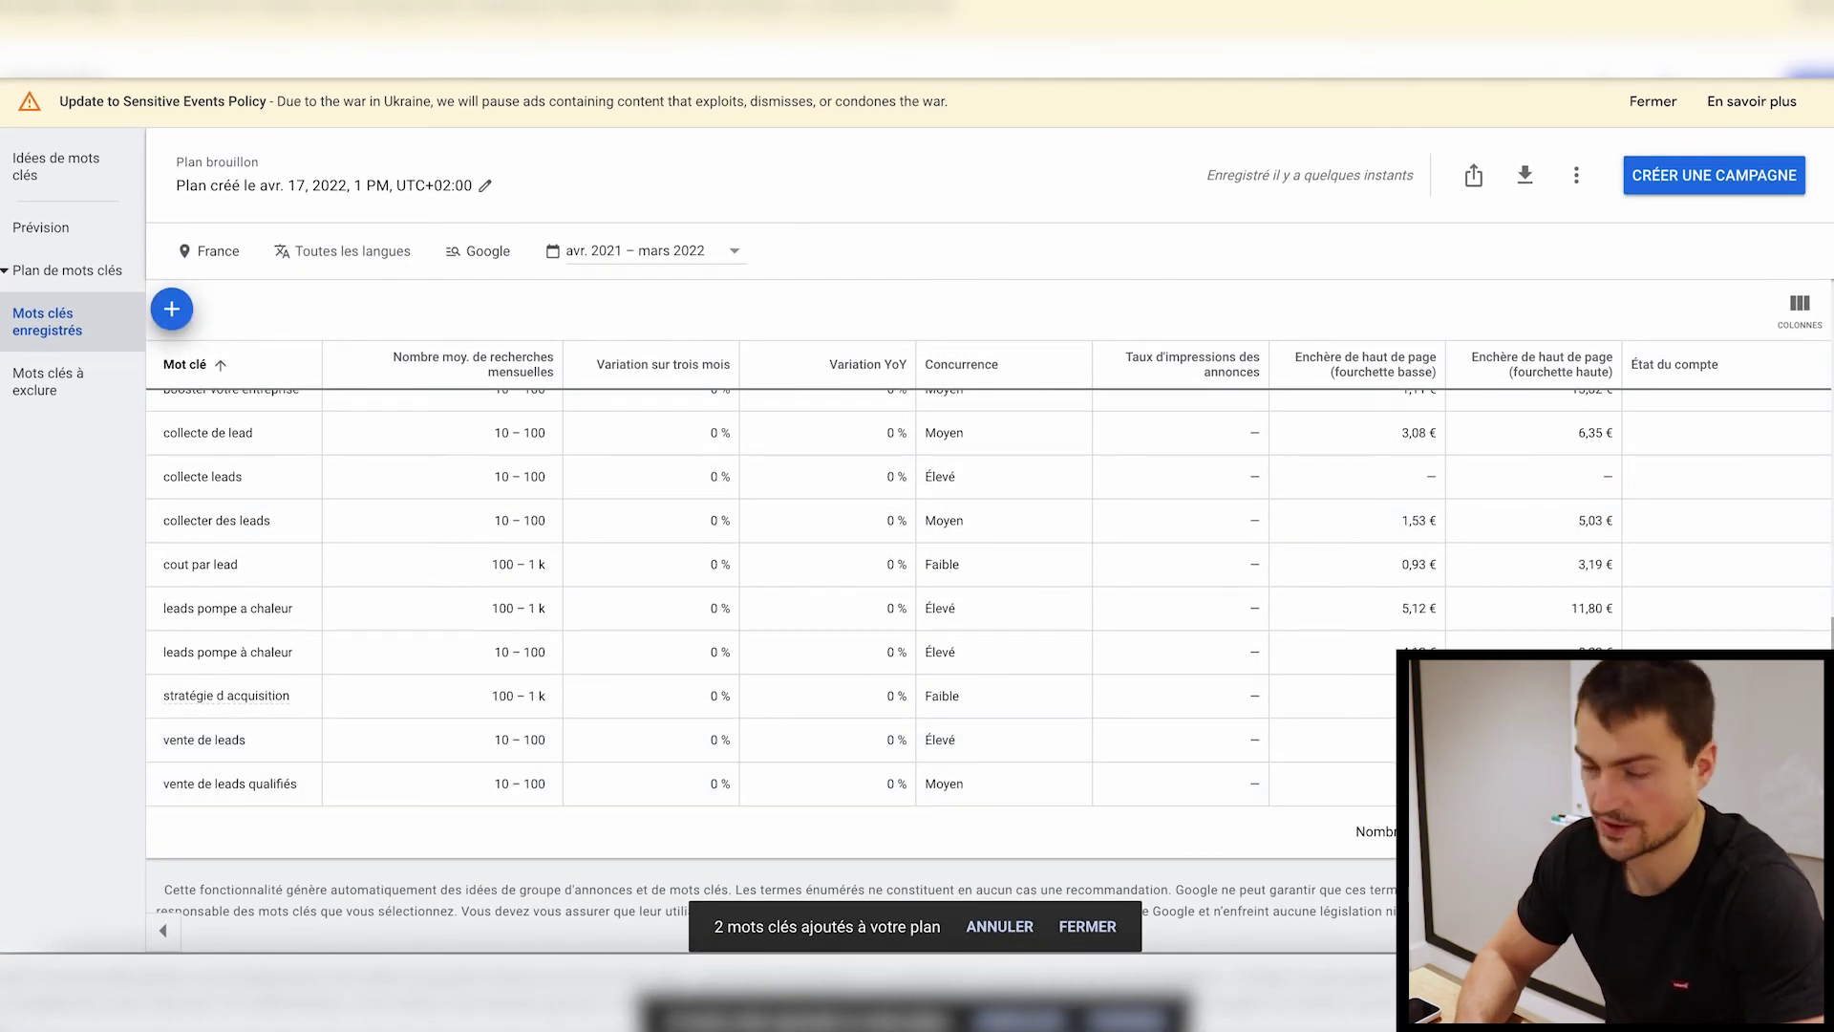
scroll(1070, 707, "up", 10)
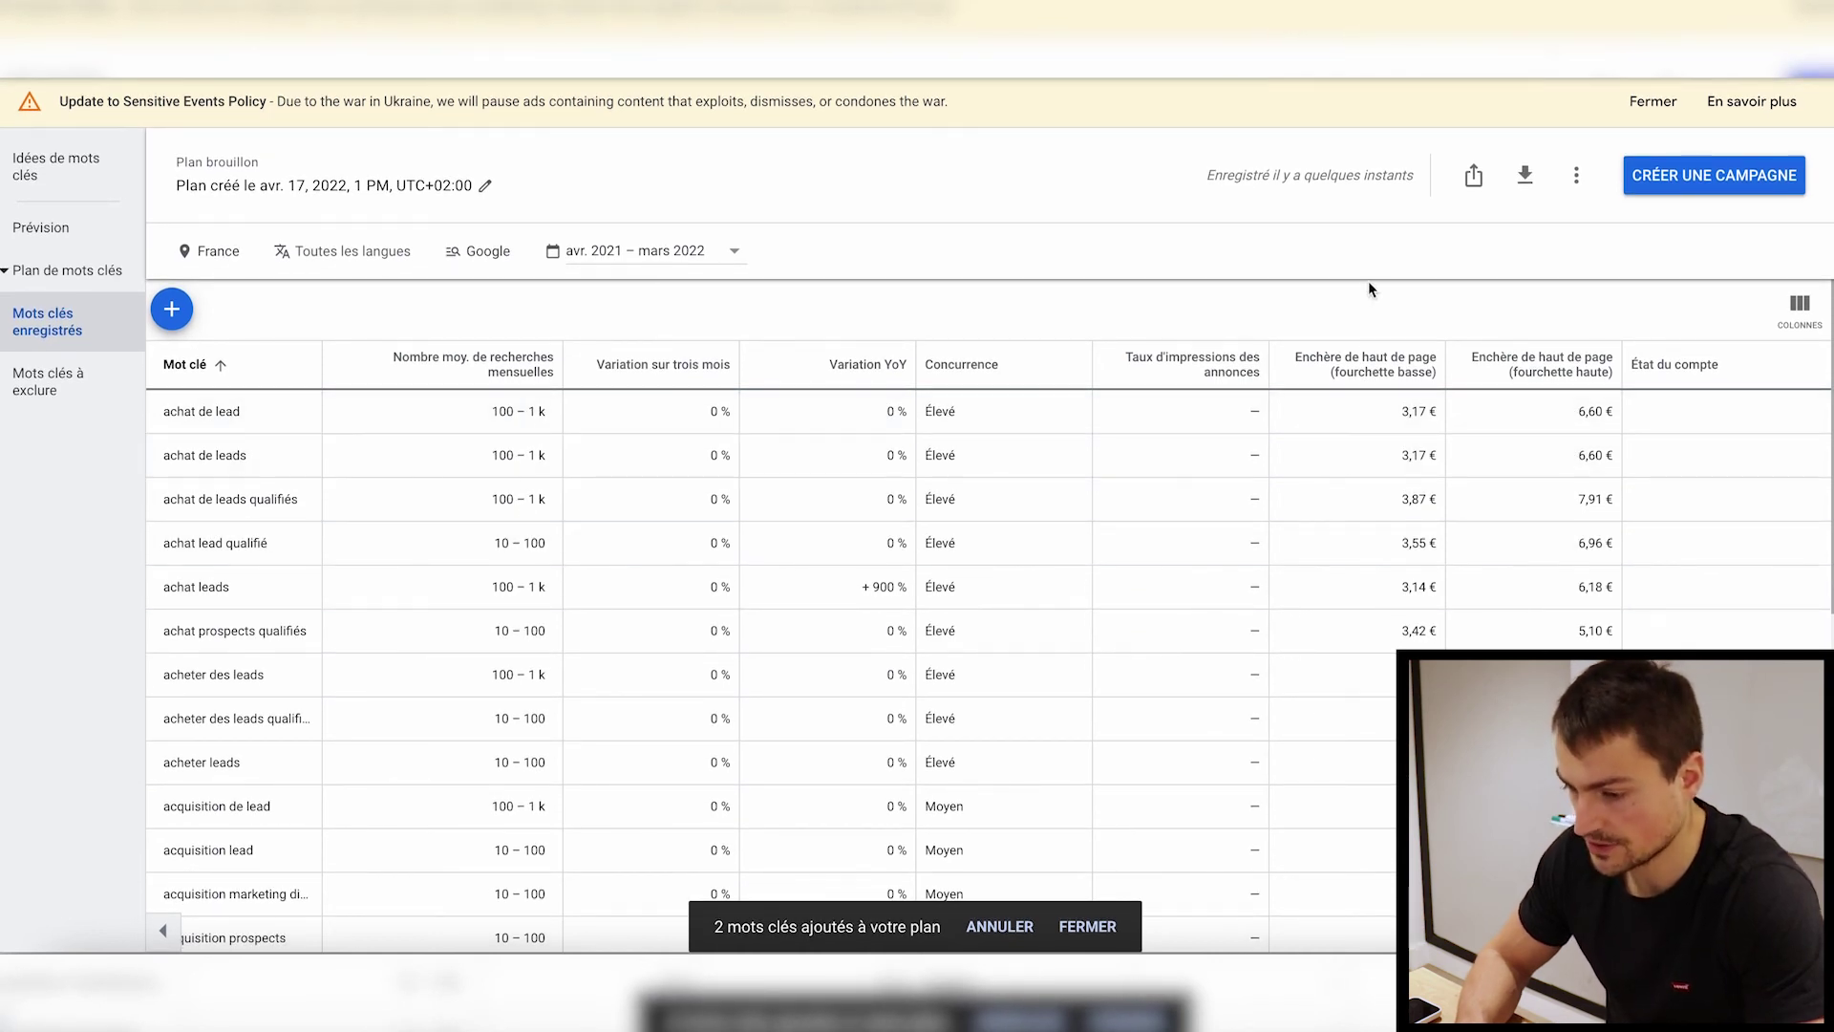
left_click(173, 310)
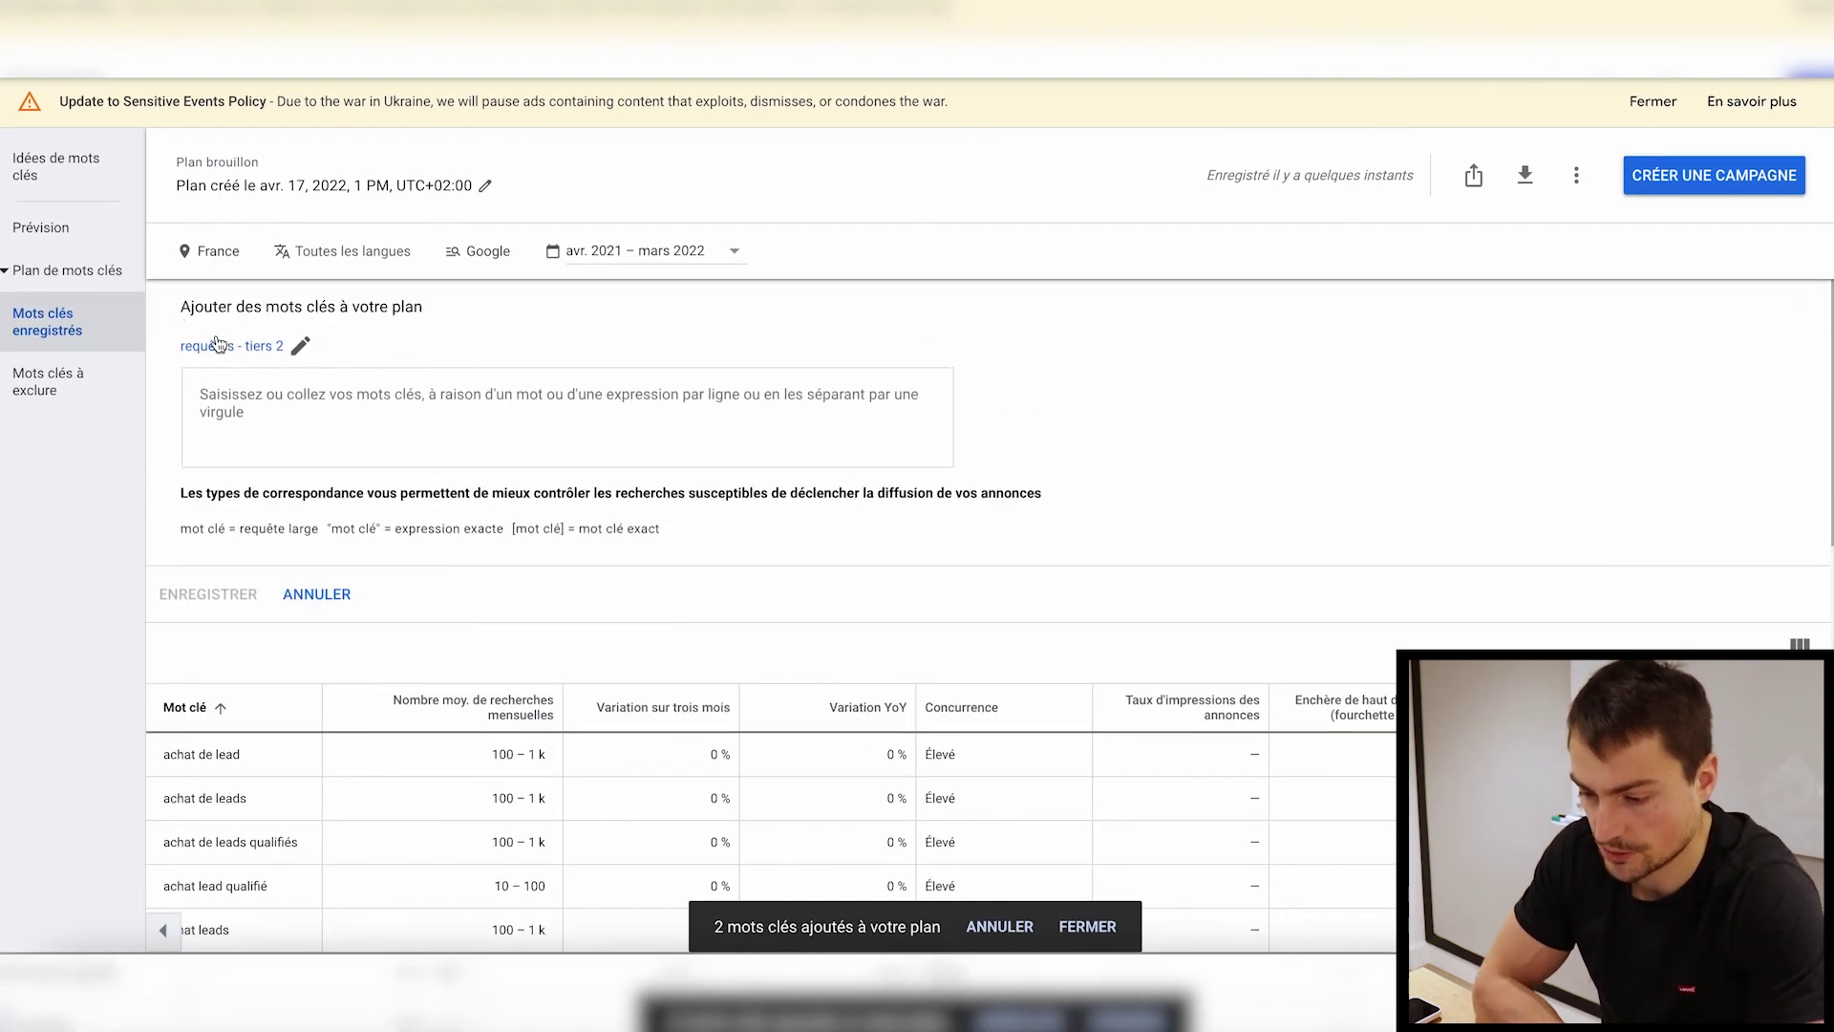
left_click(300, 345)
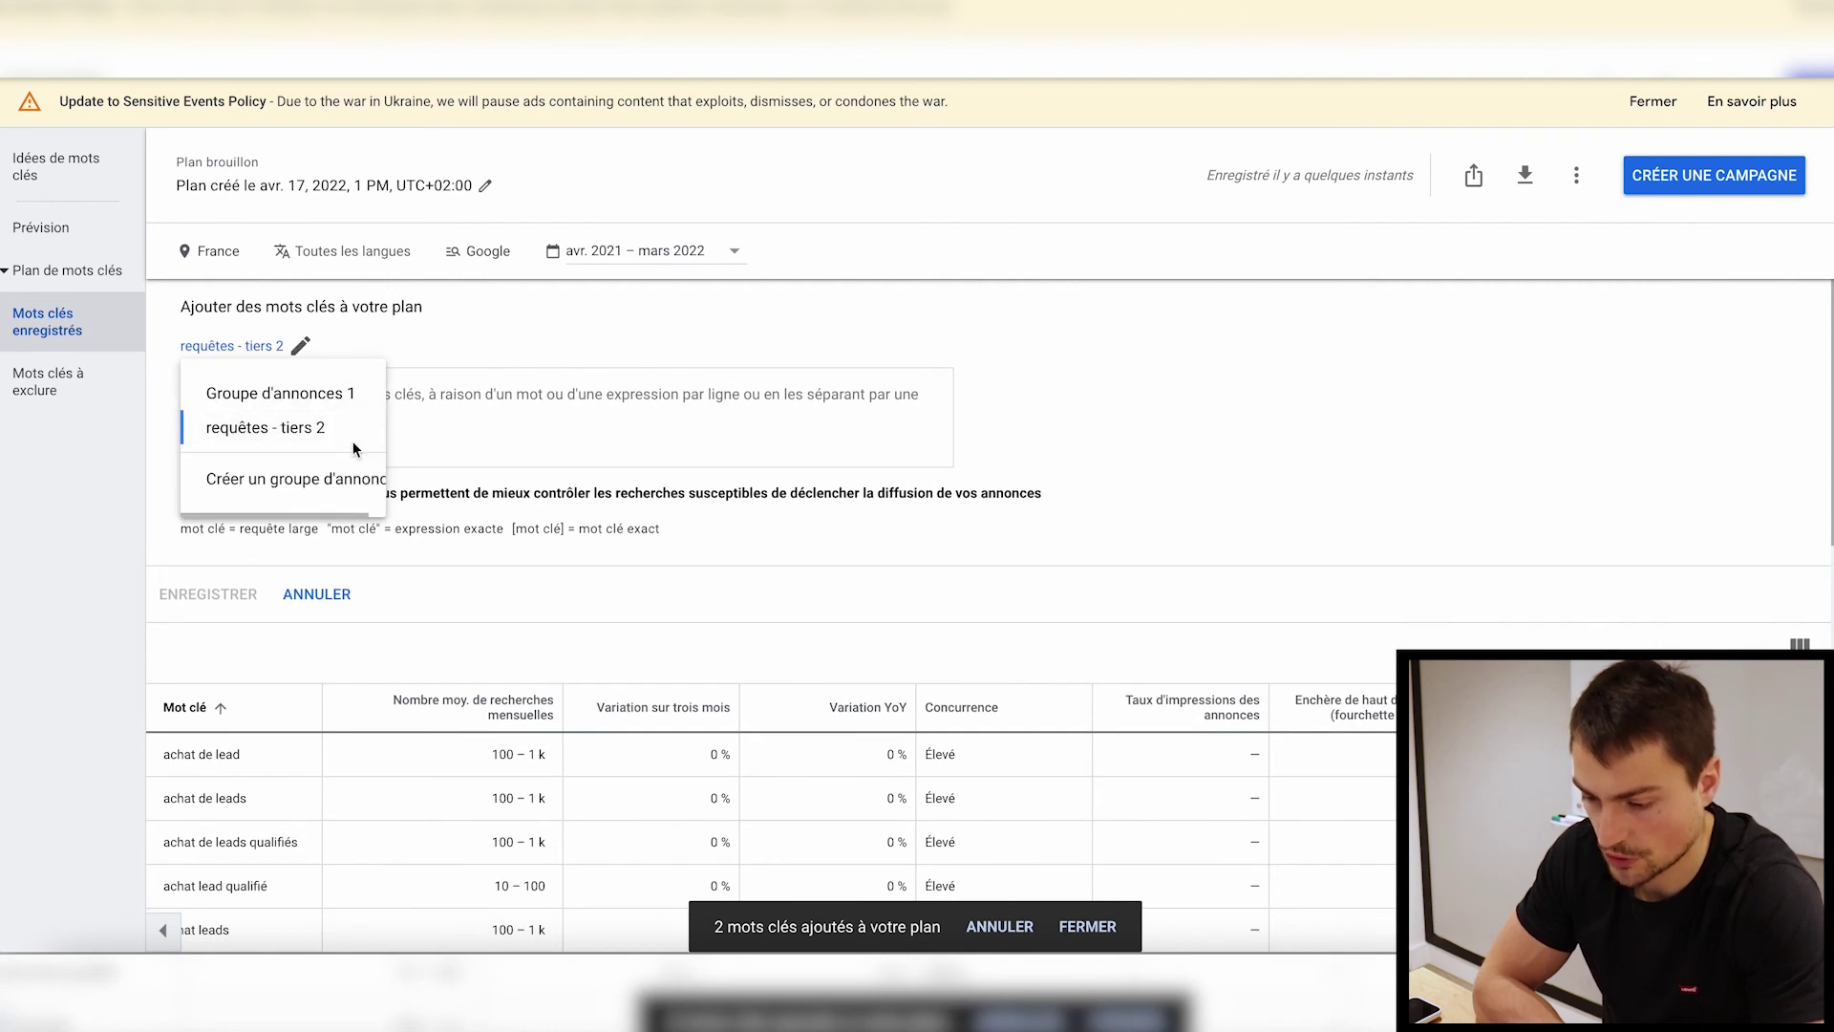
- Create a campaign from the plan named "MA CAMPAGNE" with a custom average daily budget of 500 €
left_click(1701, 174)
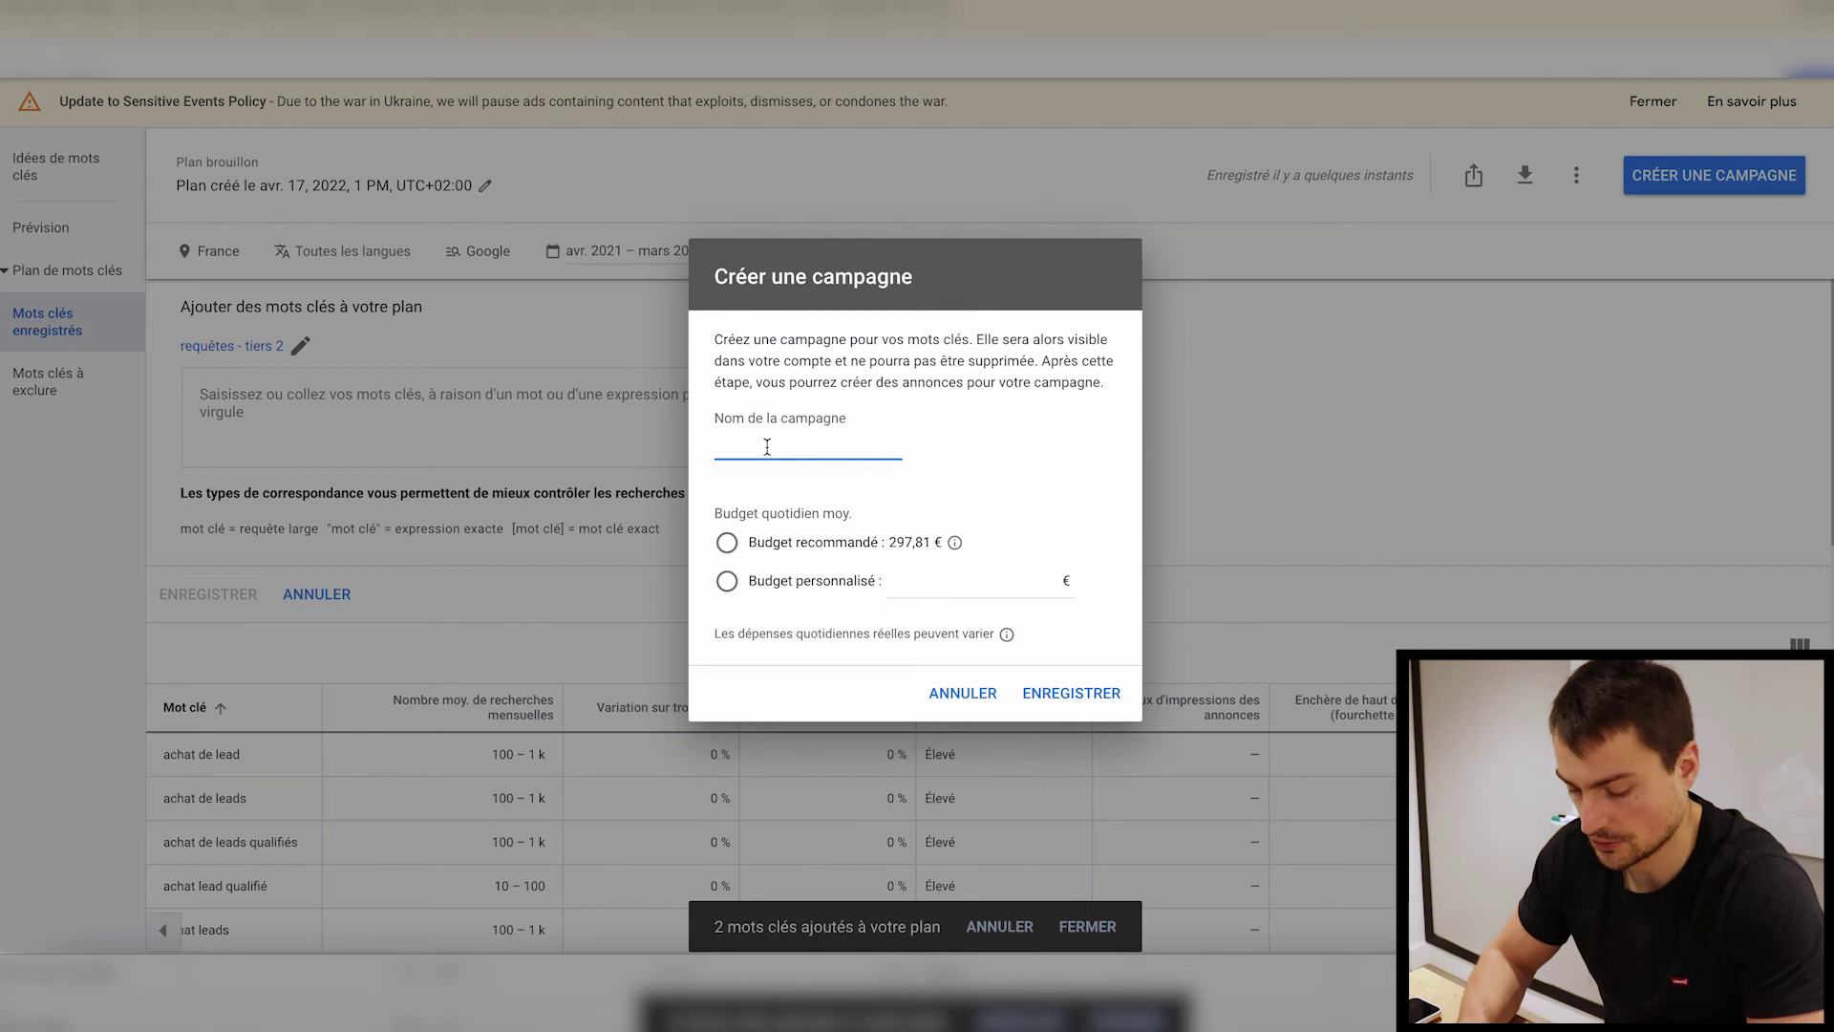
type("MA CAMPAGNE")
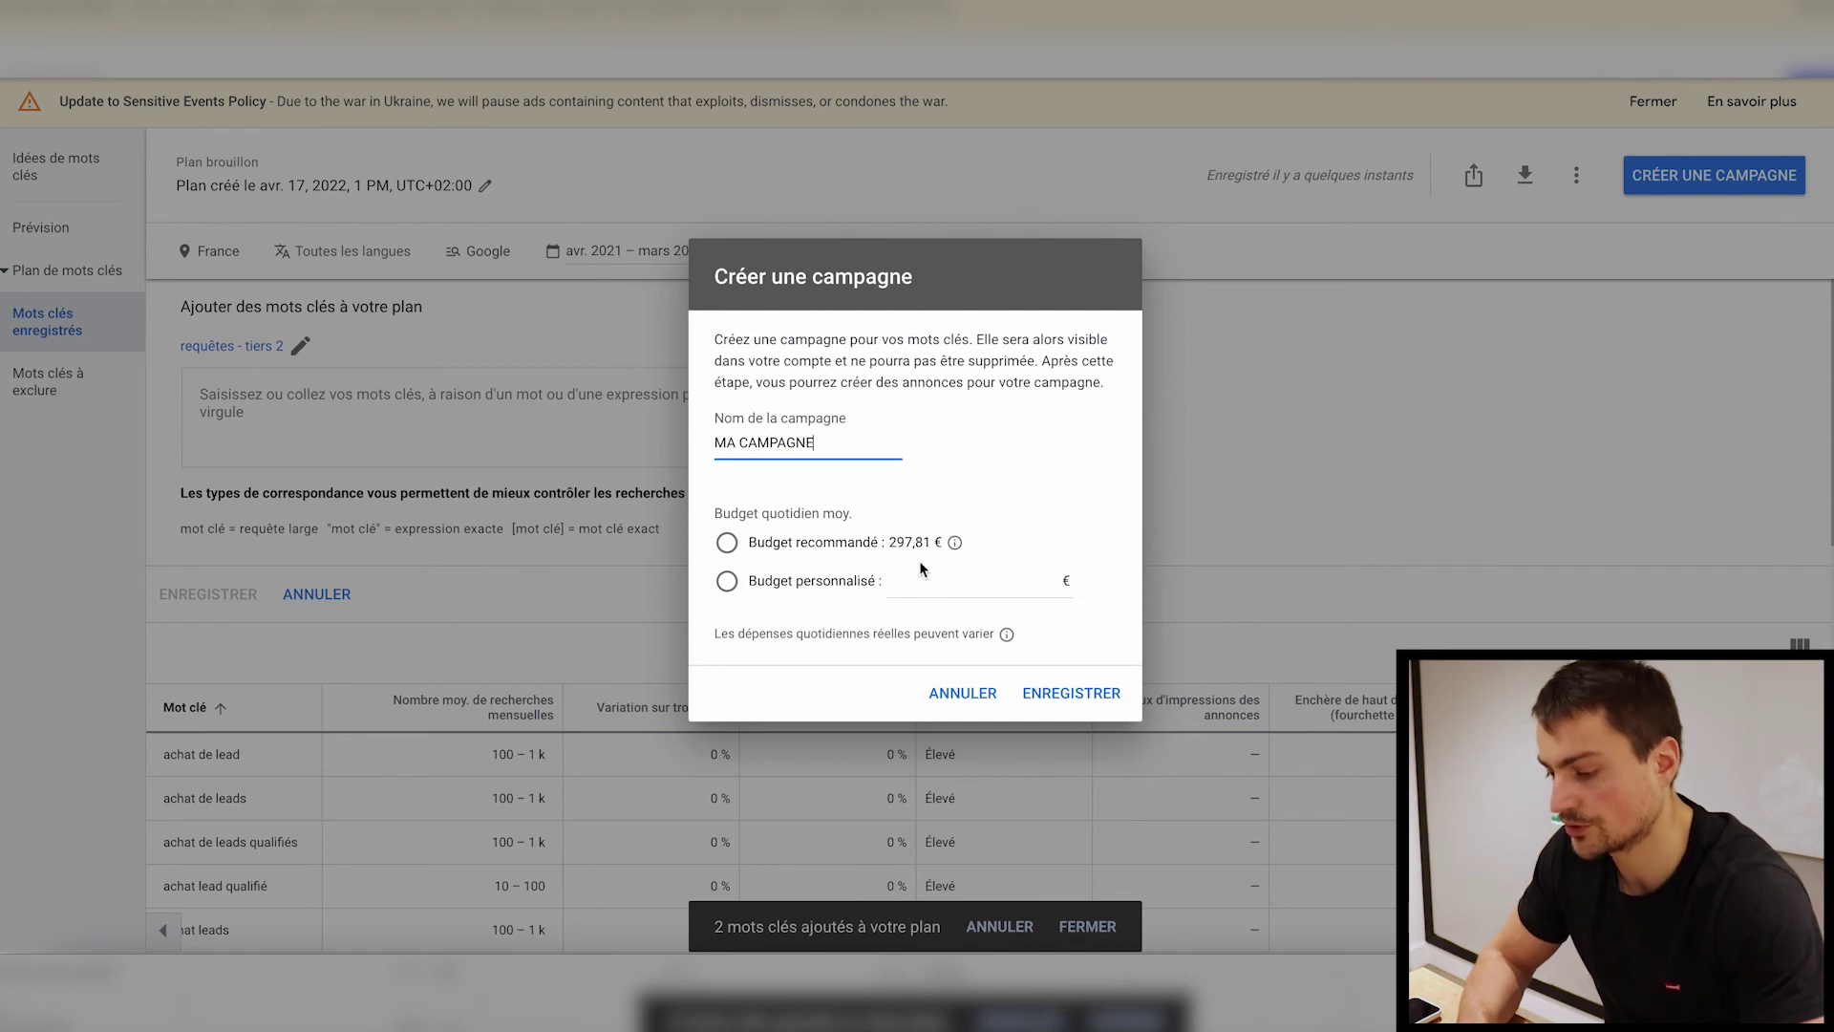
left_click(925, 598)
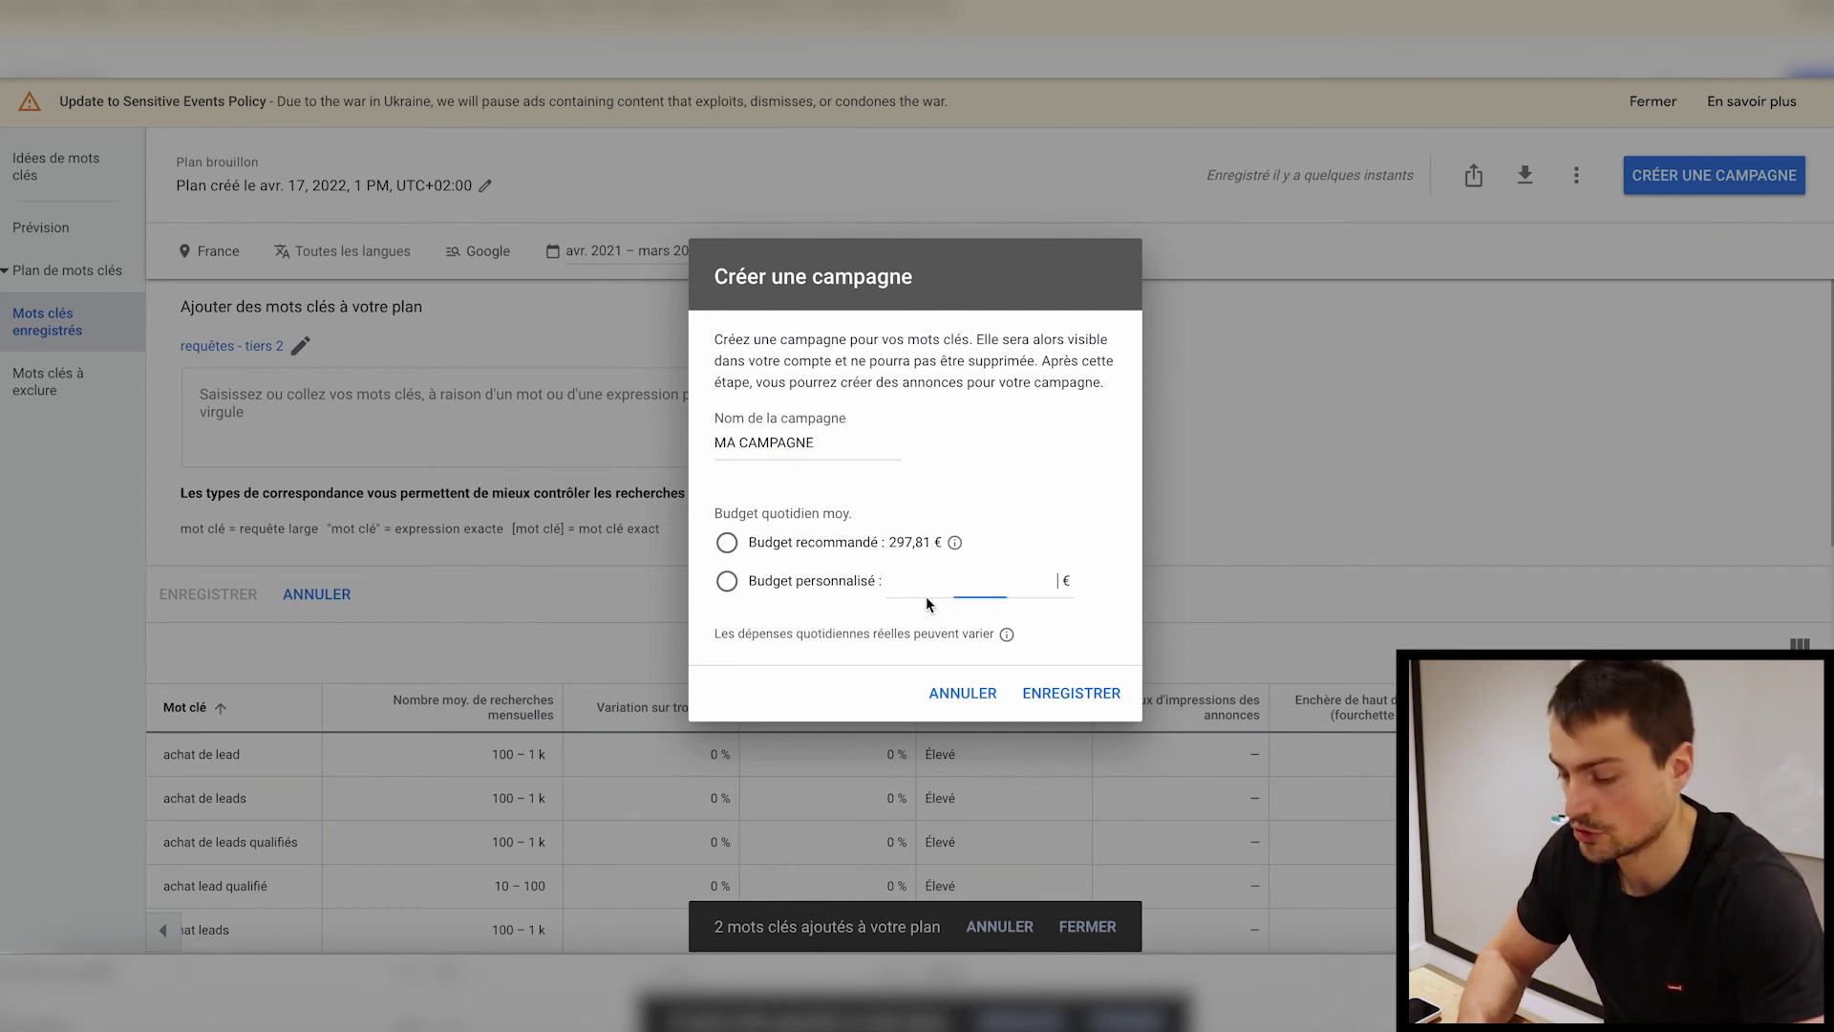
type("500")
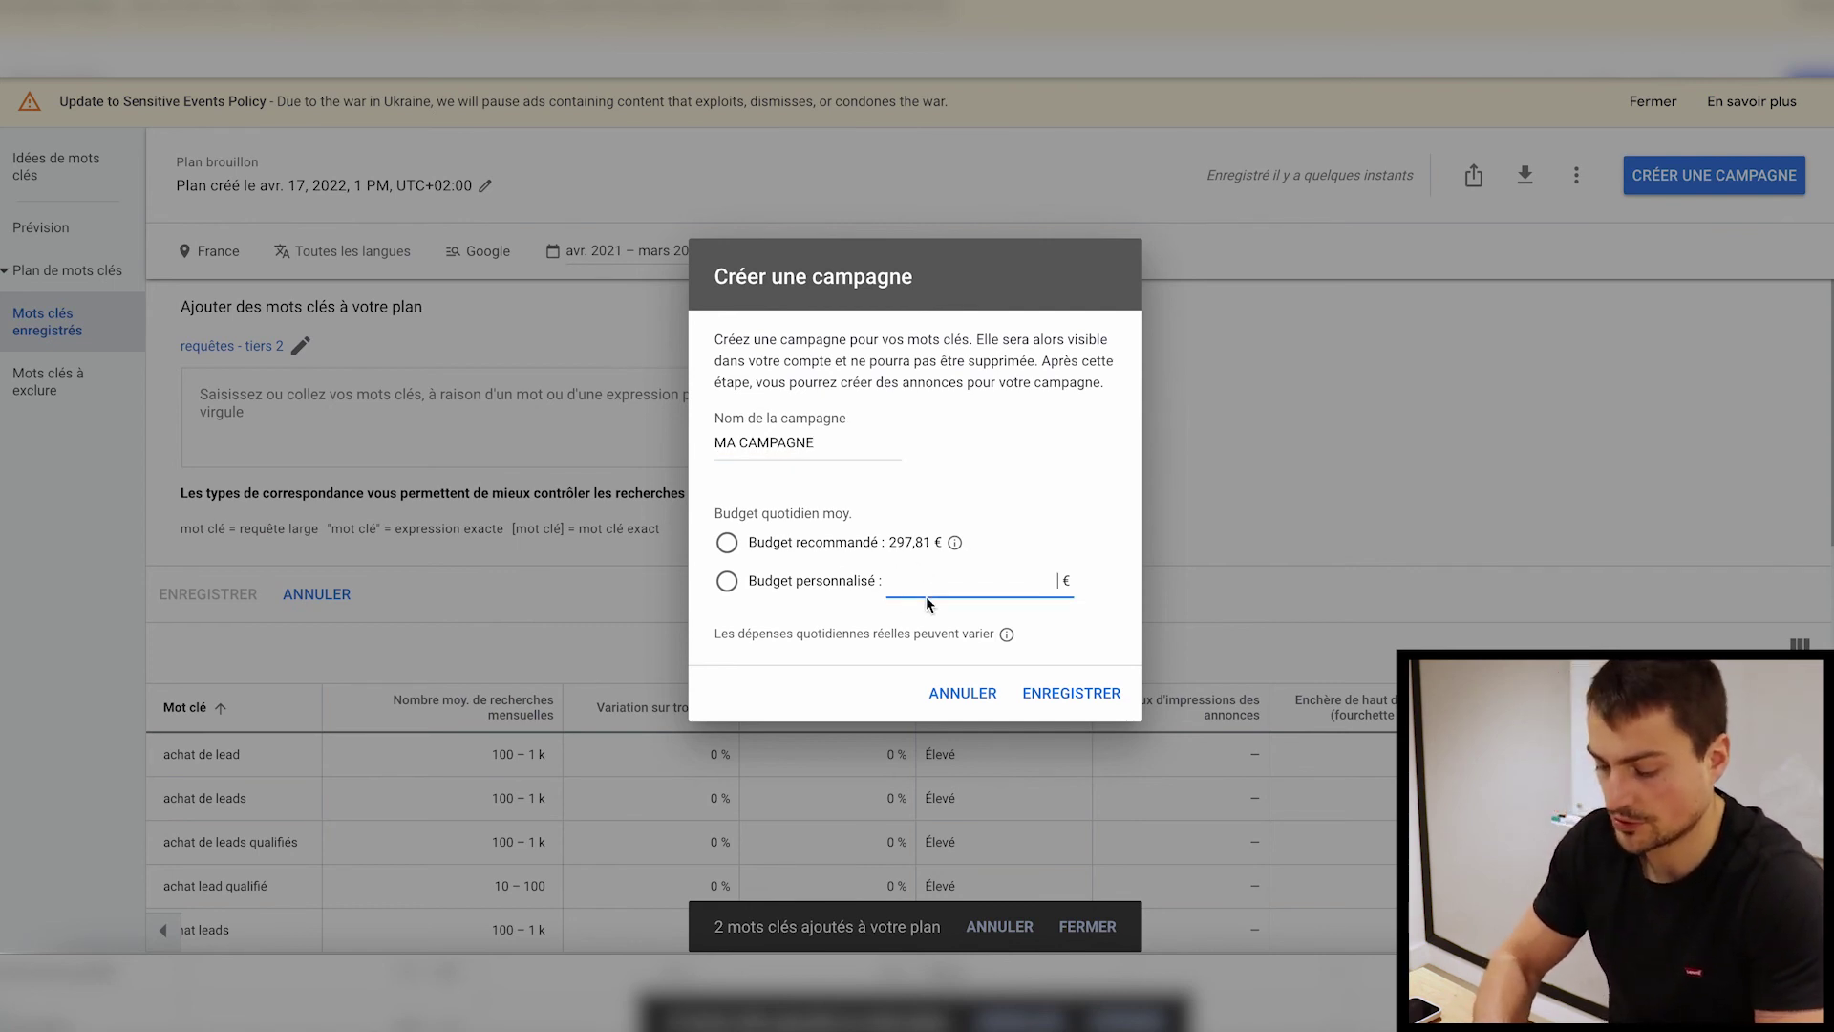
left_click(1046, 616)
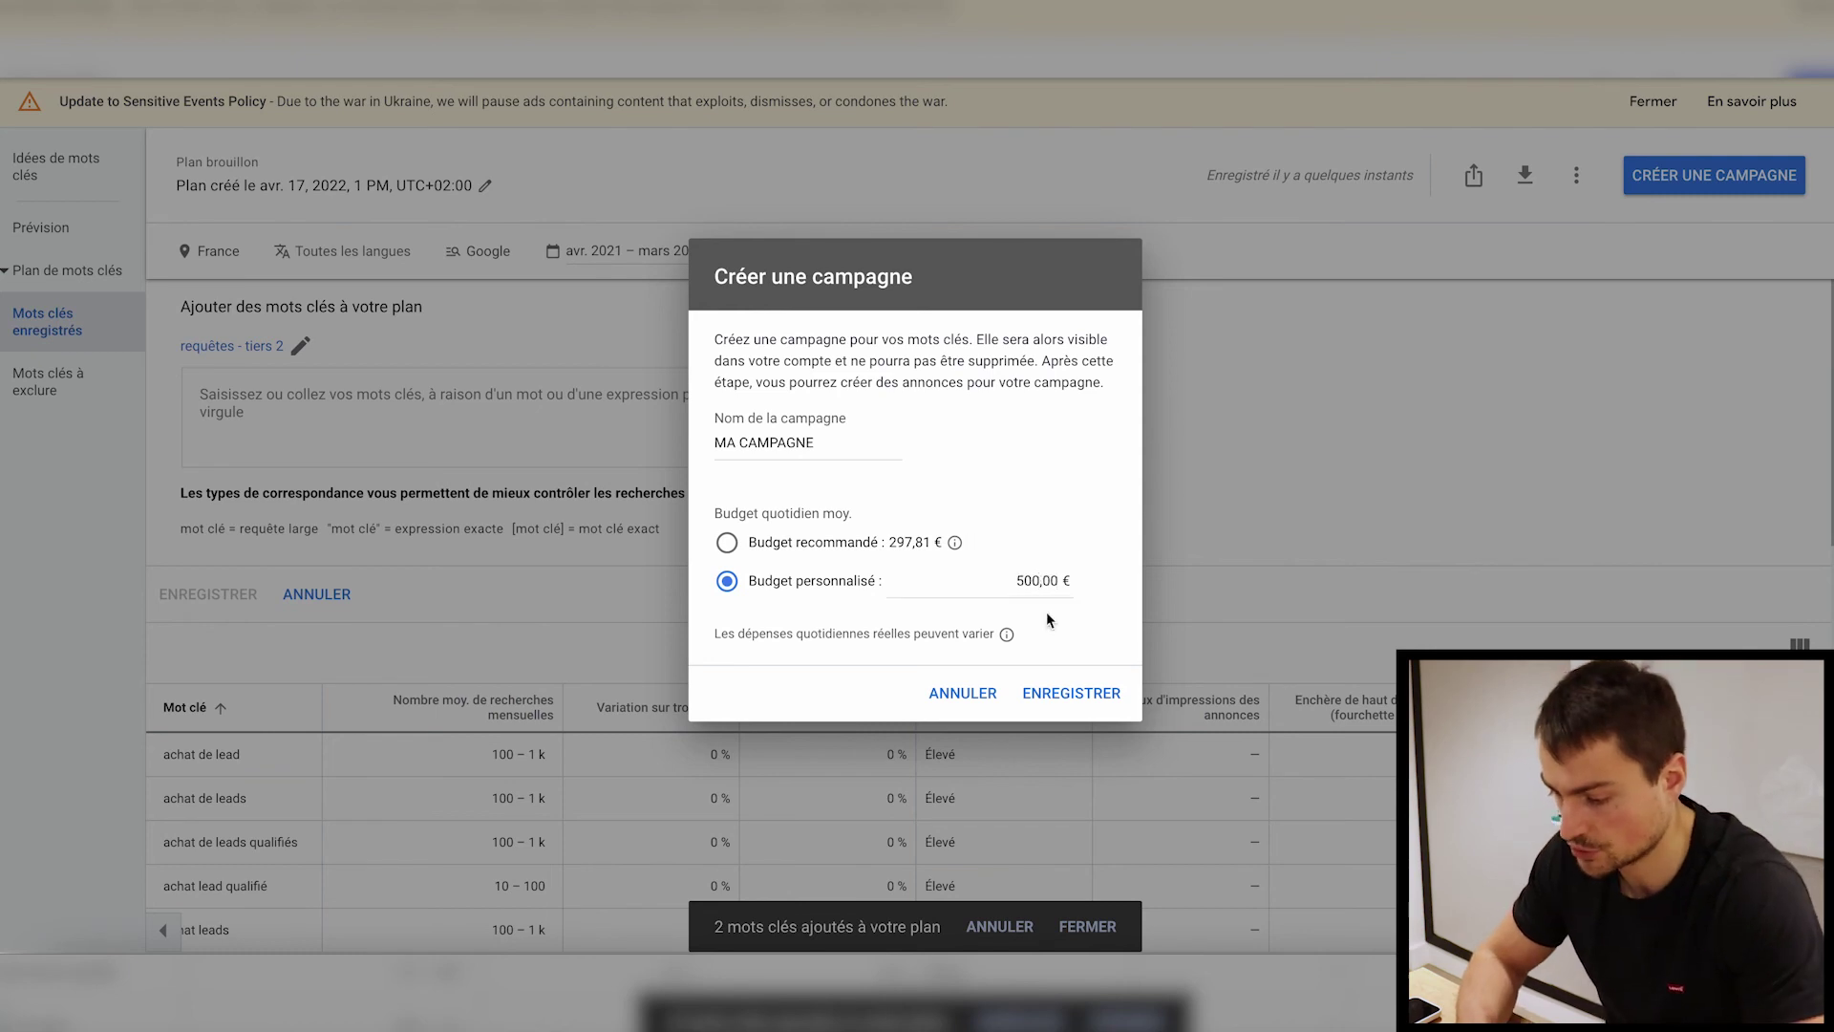
left_click(1066, 692)
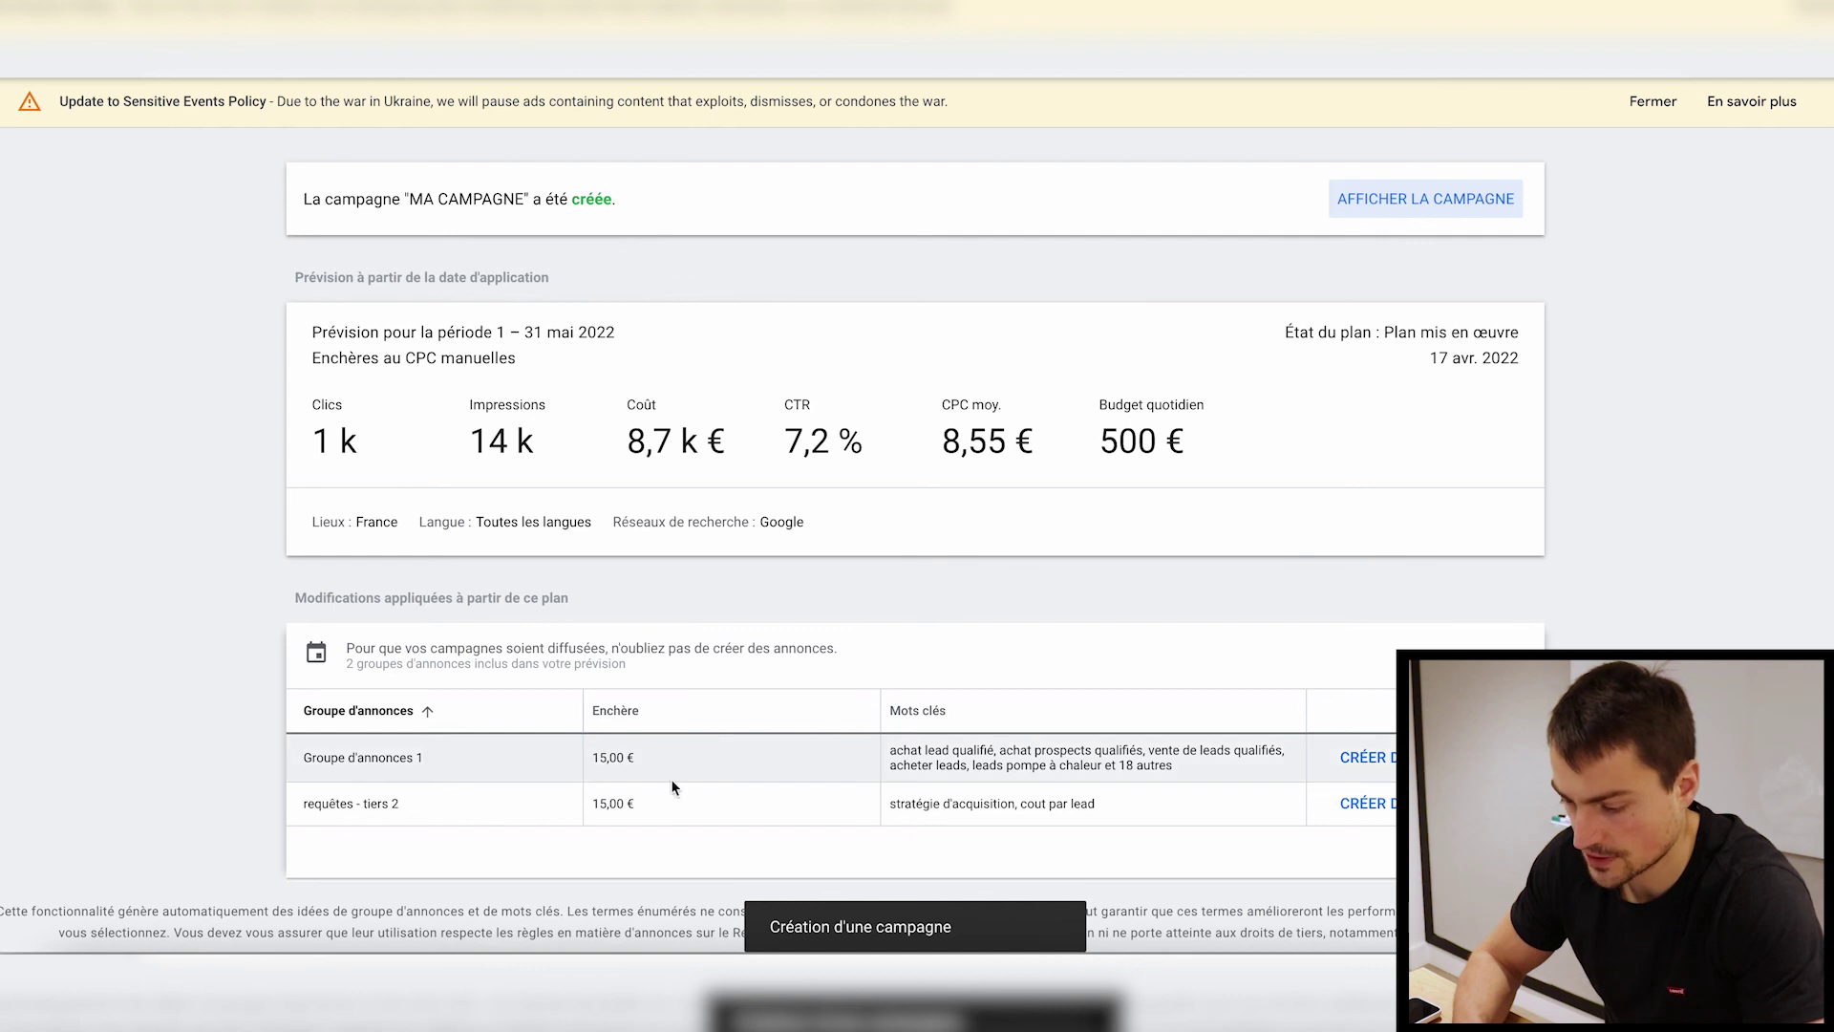
- Check the keywords applied to each ad group in the plan summary and display the new campaign
triple_click(1012, 760)
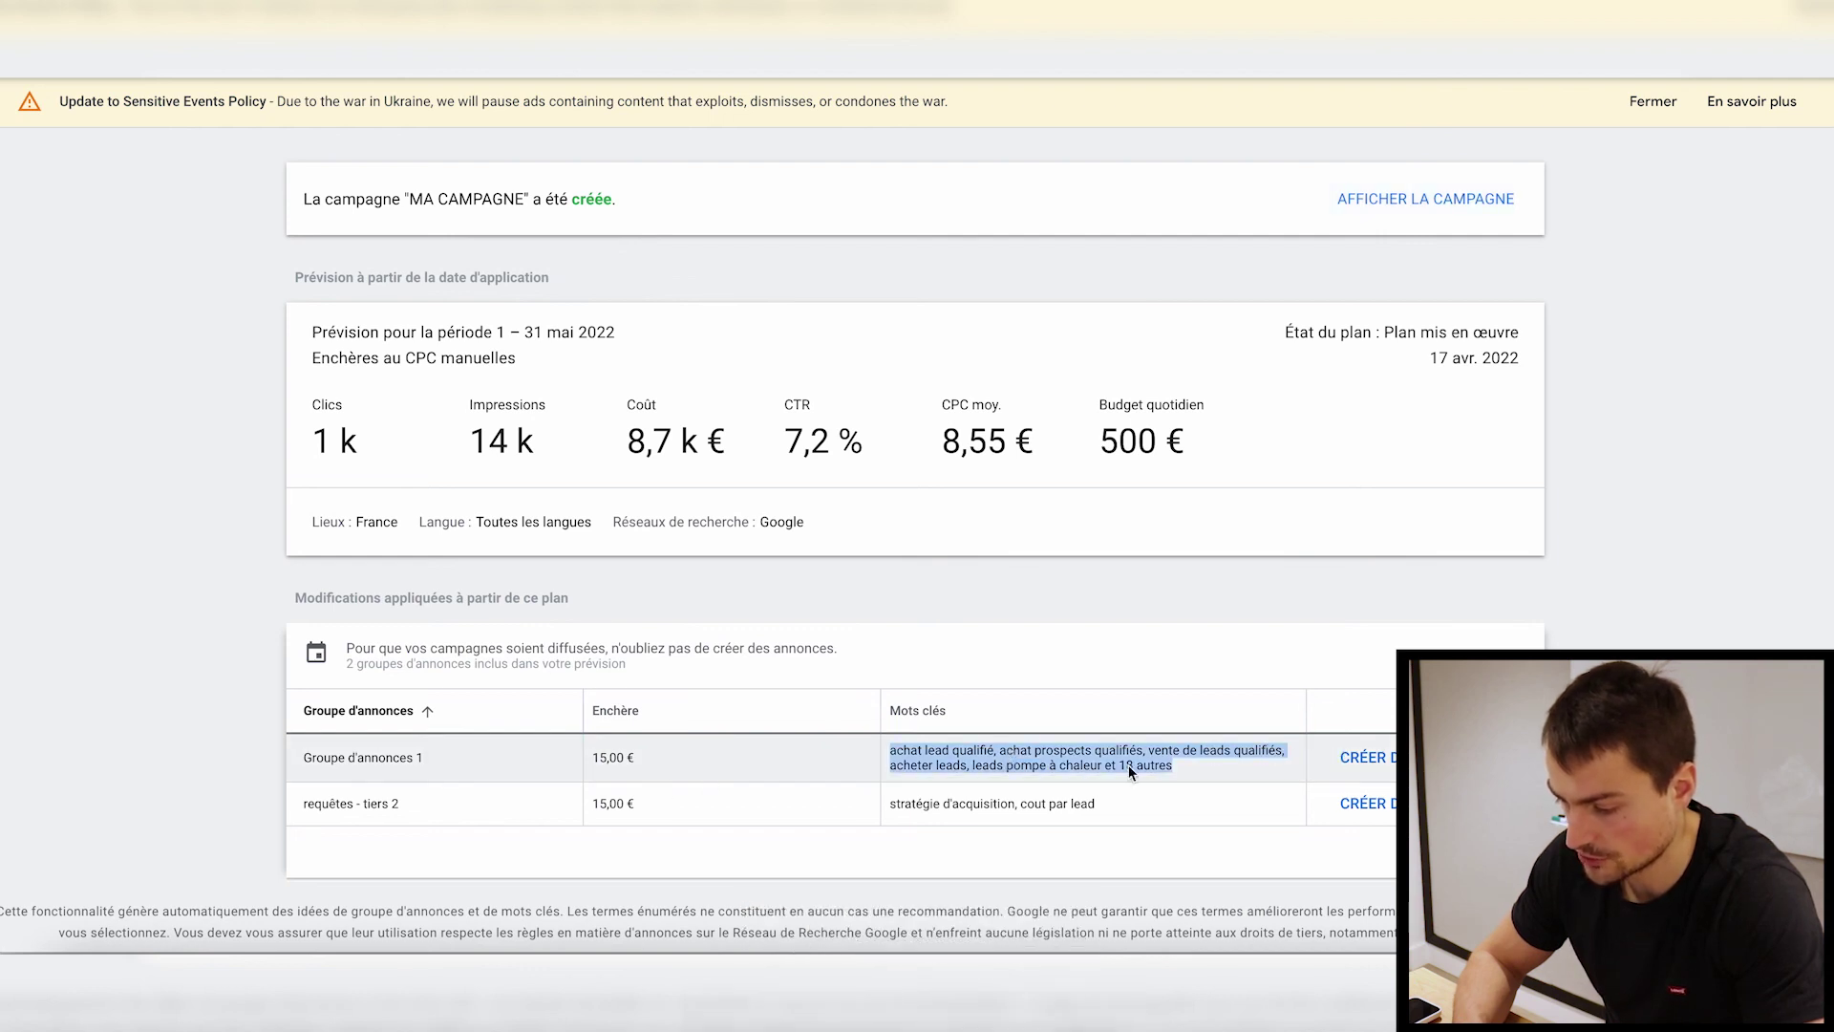
triple_click(973, 804)
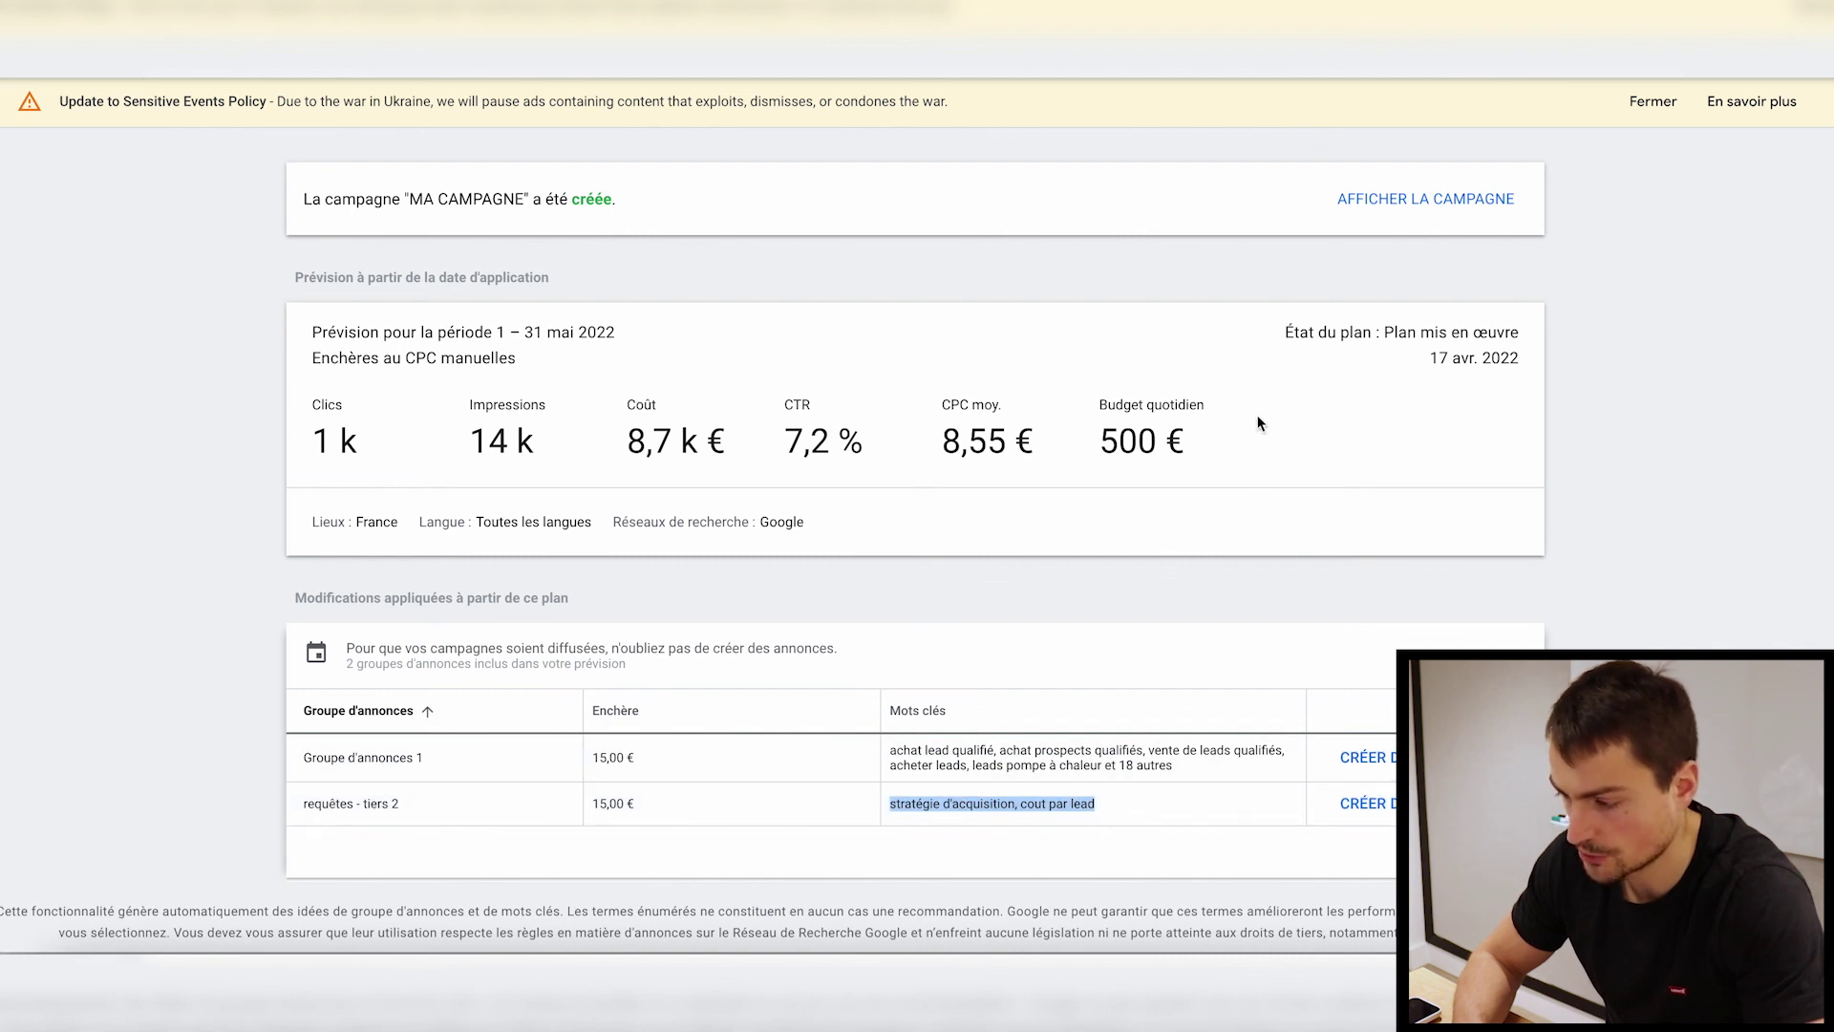
left_click(1365, 222)
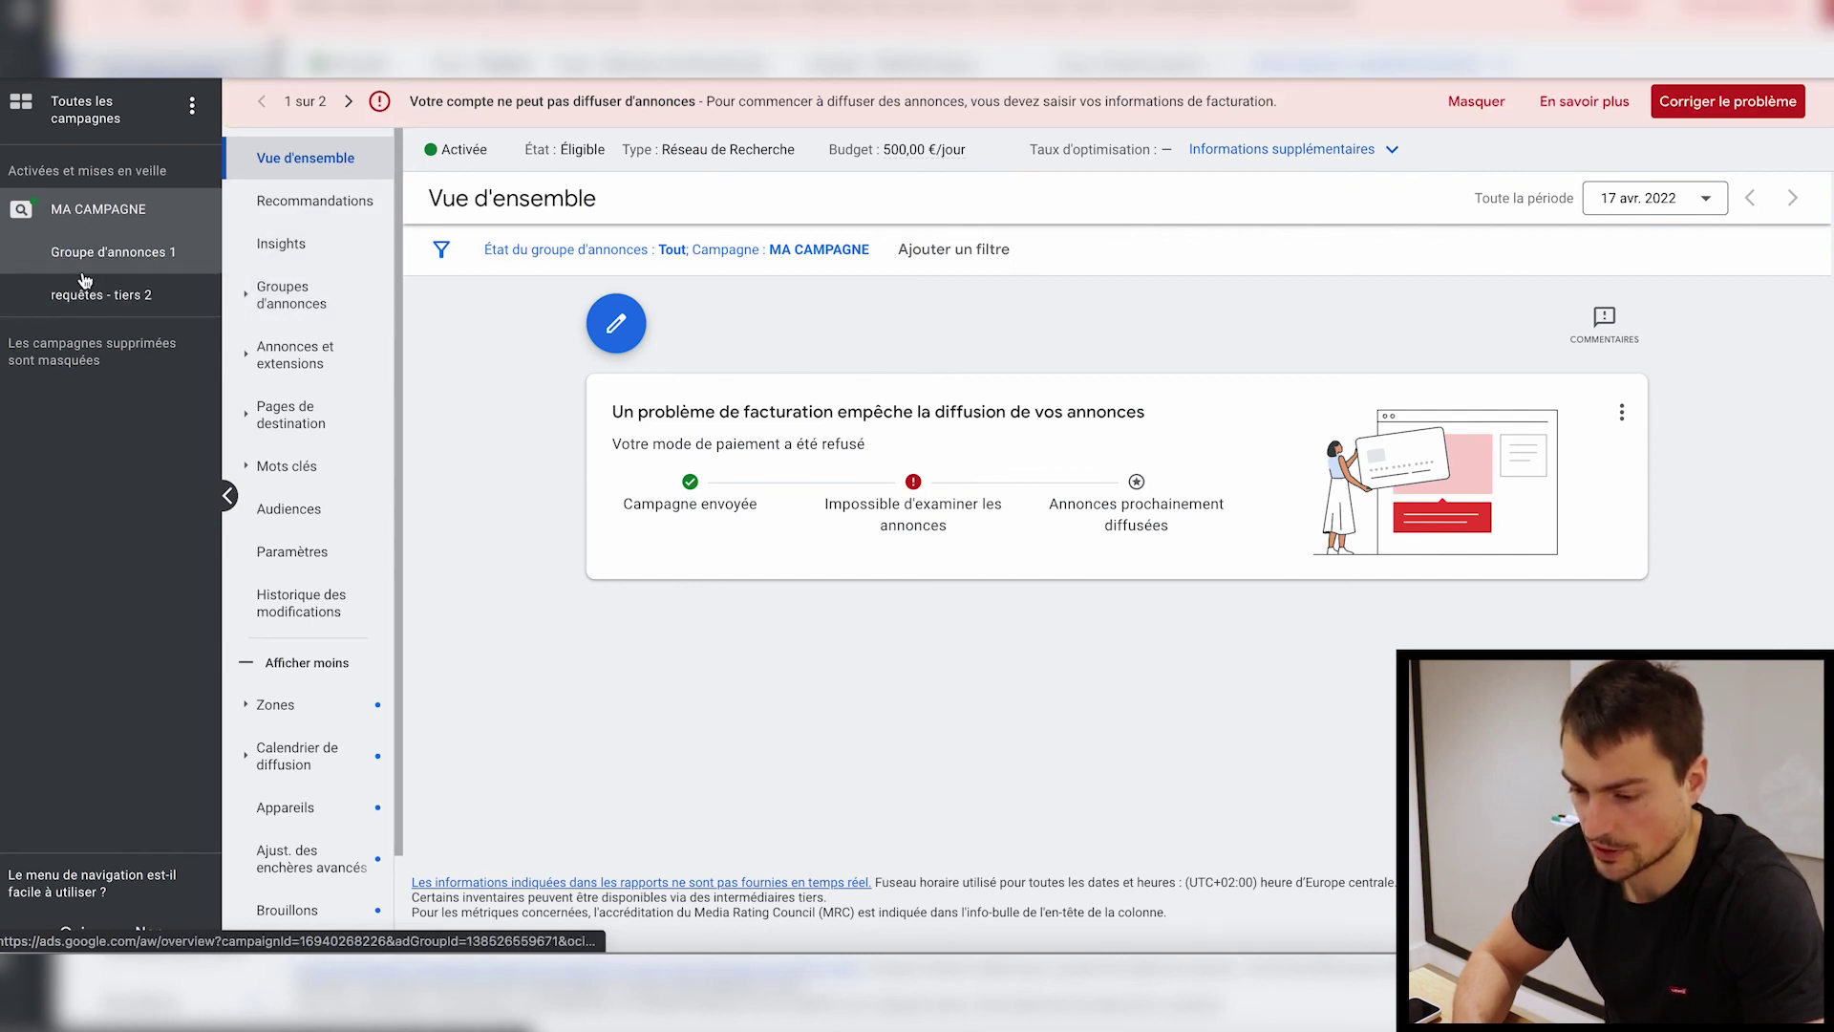
- Examine MA CAMPAGNE's ad groups and the search keywords in requêtes - tiers 2 and Groupe d'annonces 1
left_click(106, 212)
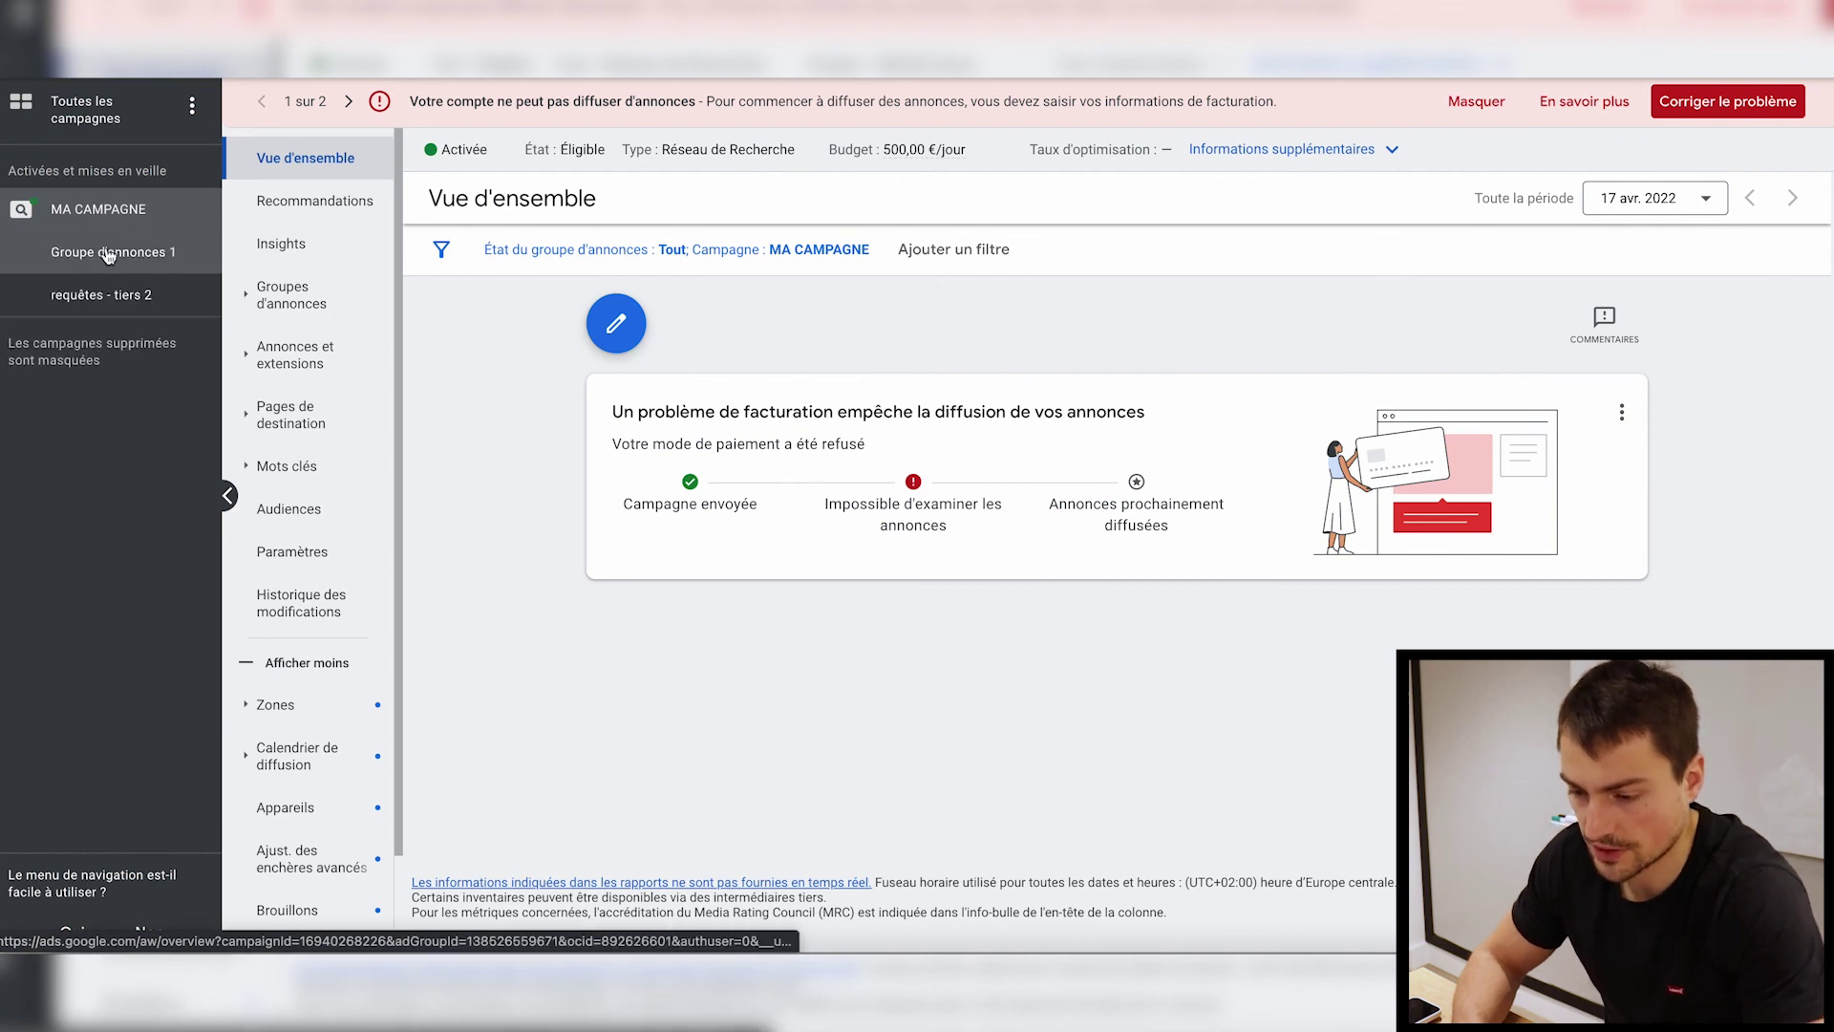
left_click(304, 298)
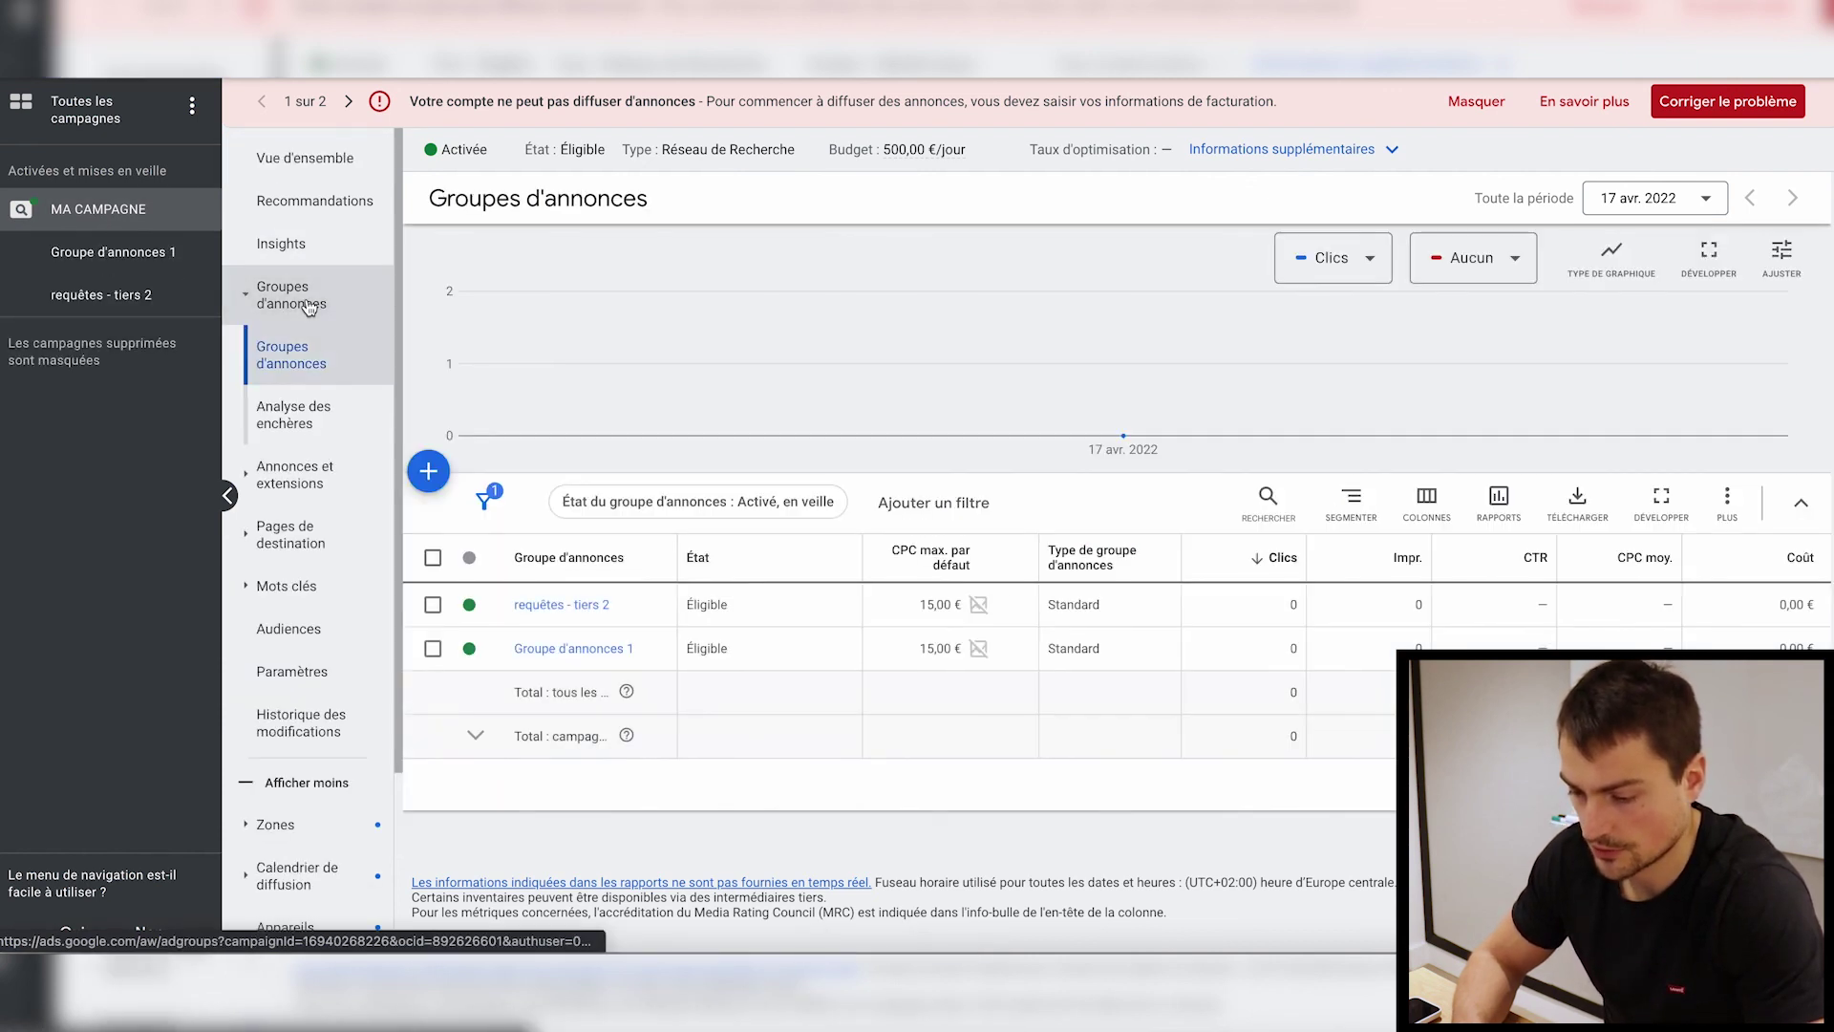
left_click(552, 605)
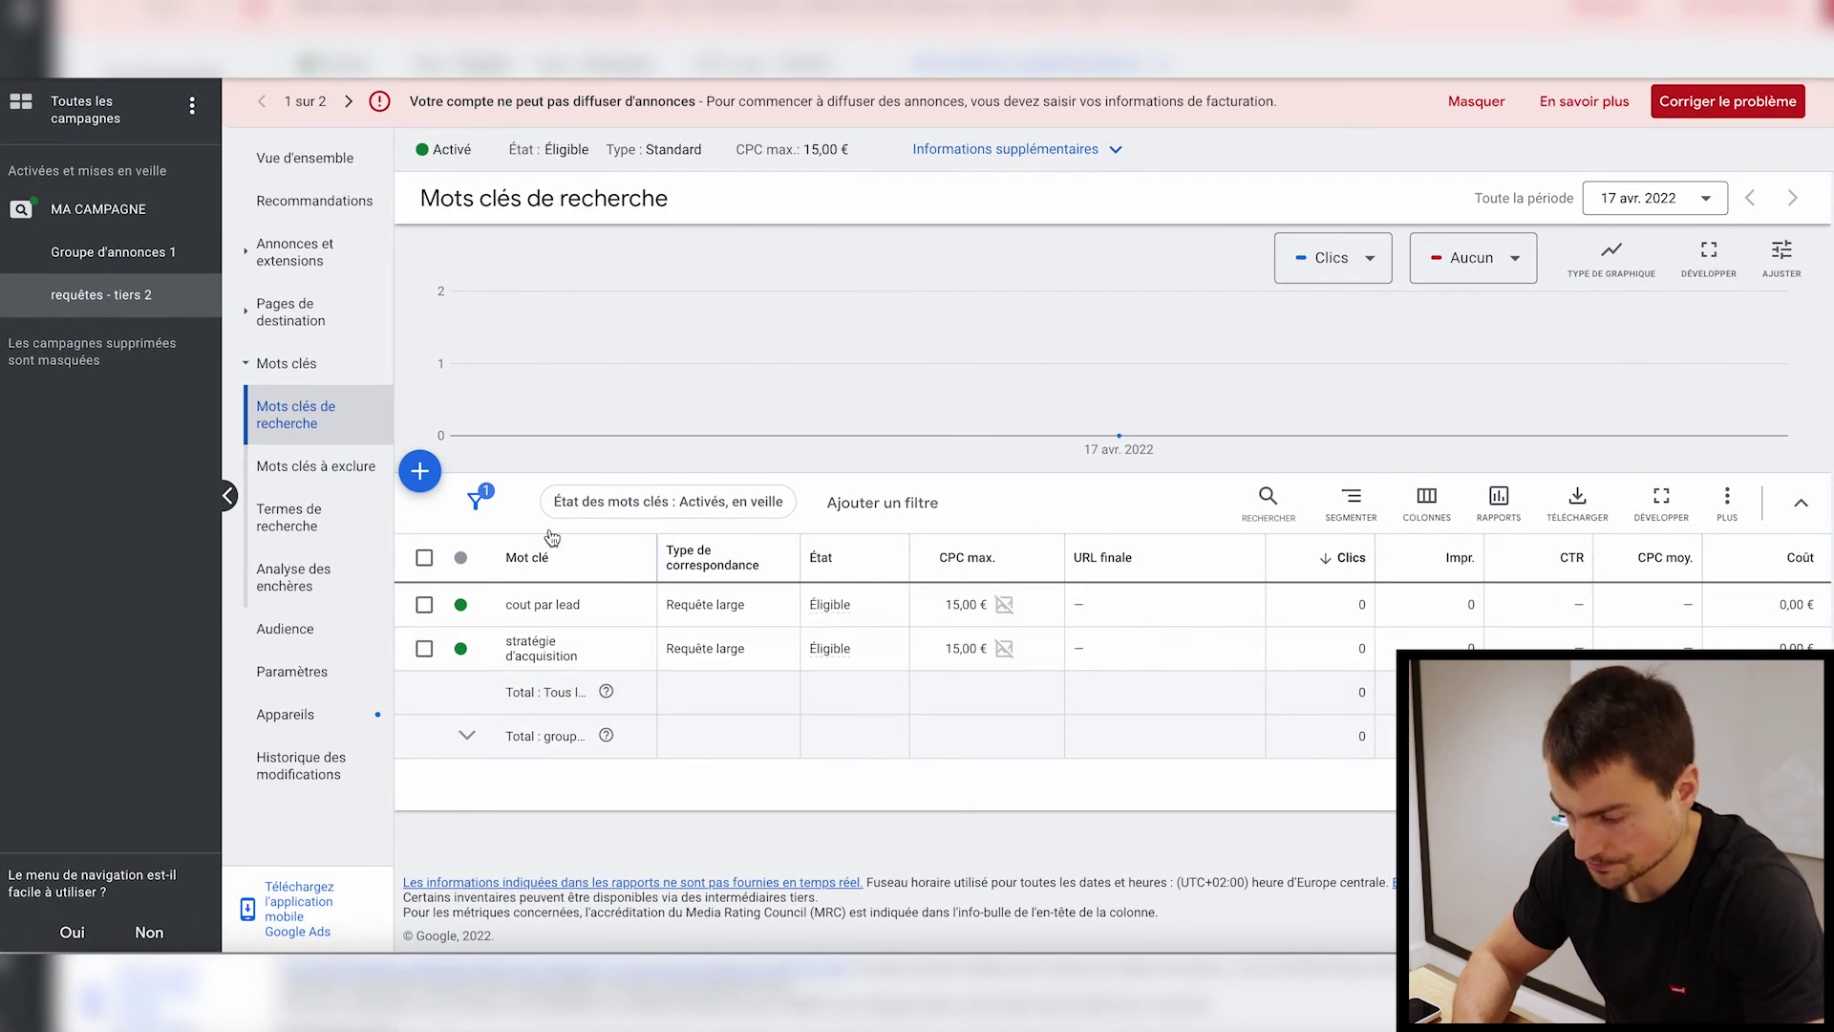
scroll(545, 669, "down", 4)
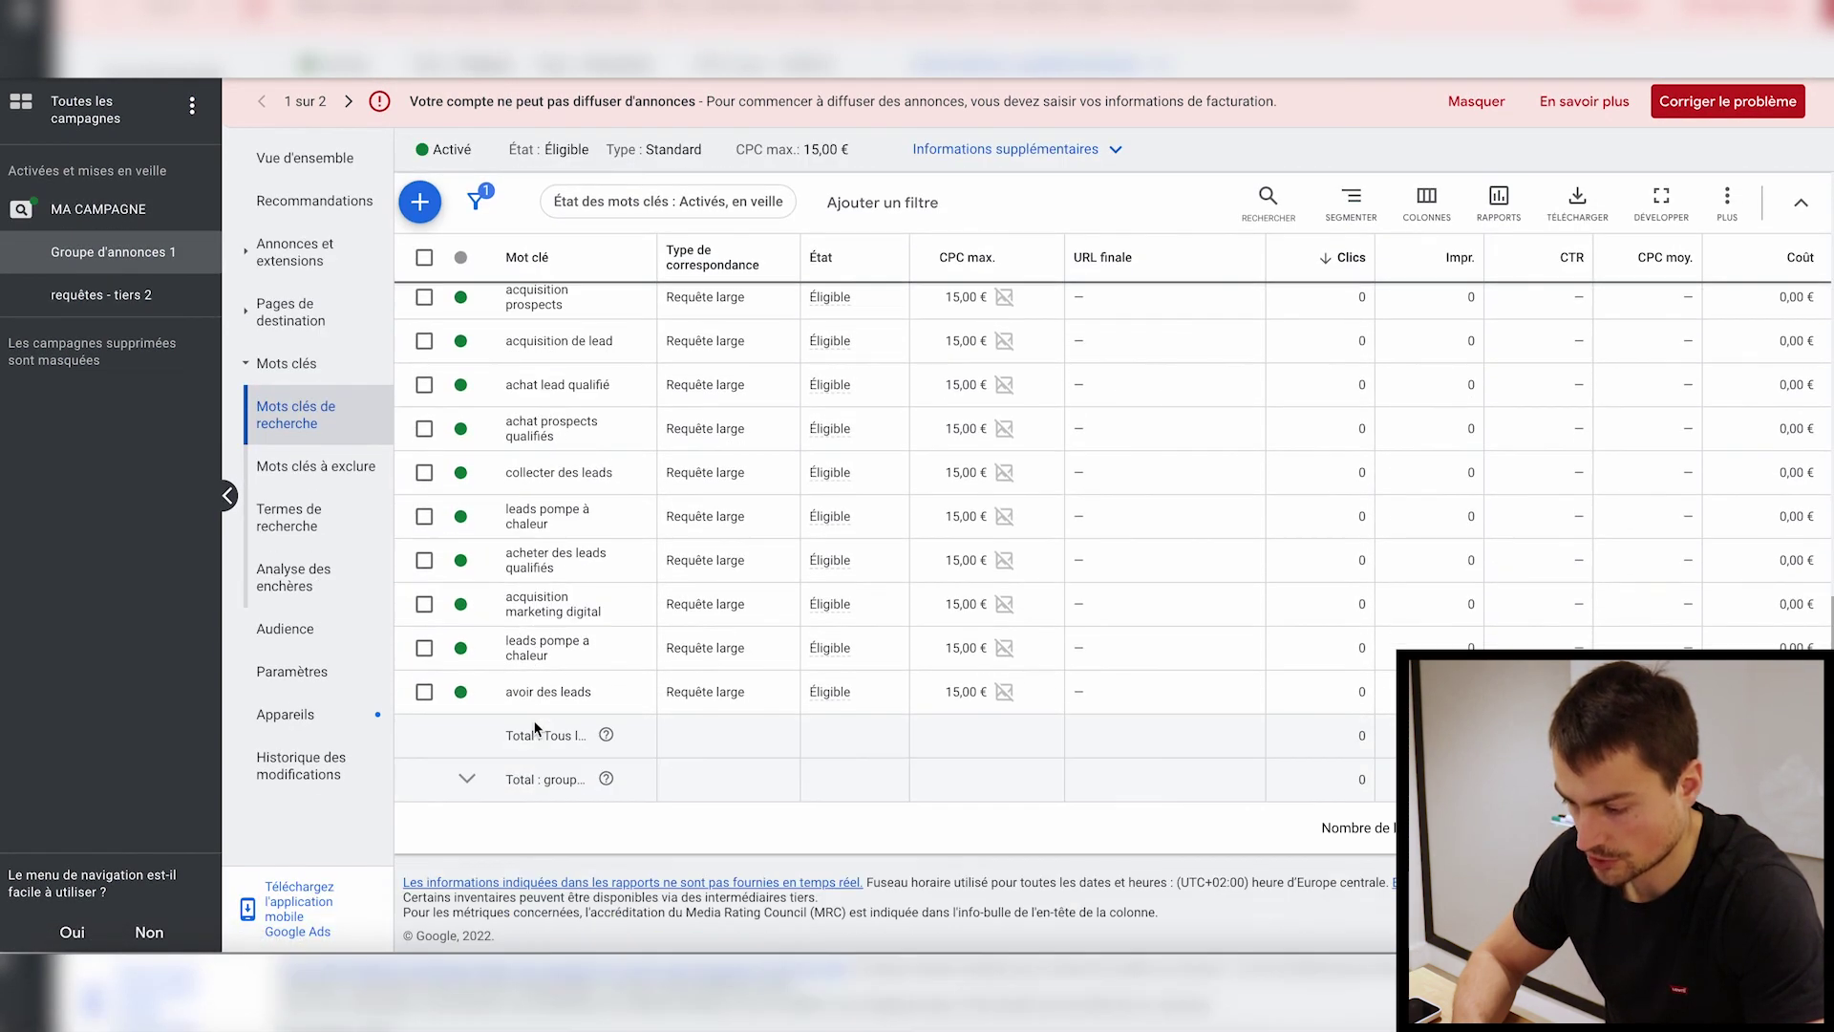
- Change the match type of all the search keywords in Groupe d'annonces 1 in one bulk edit
scroll(955, 611, "up", 8)
scroll(961, 669, "down", 3)
scroll(965, 723, "up", 4)
left_click(424, 557)
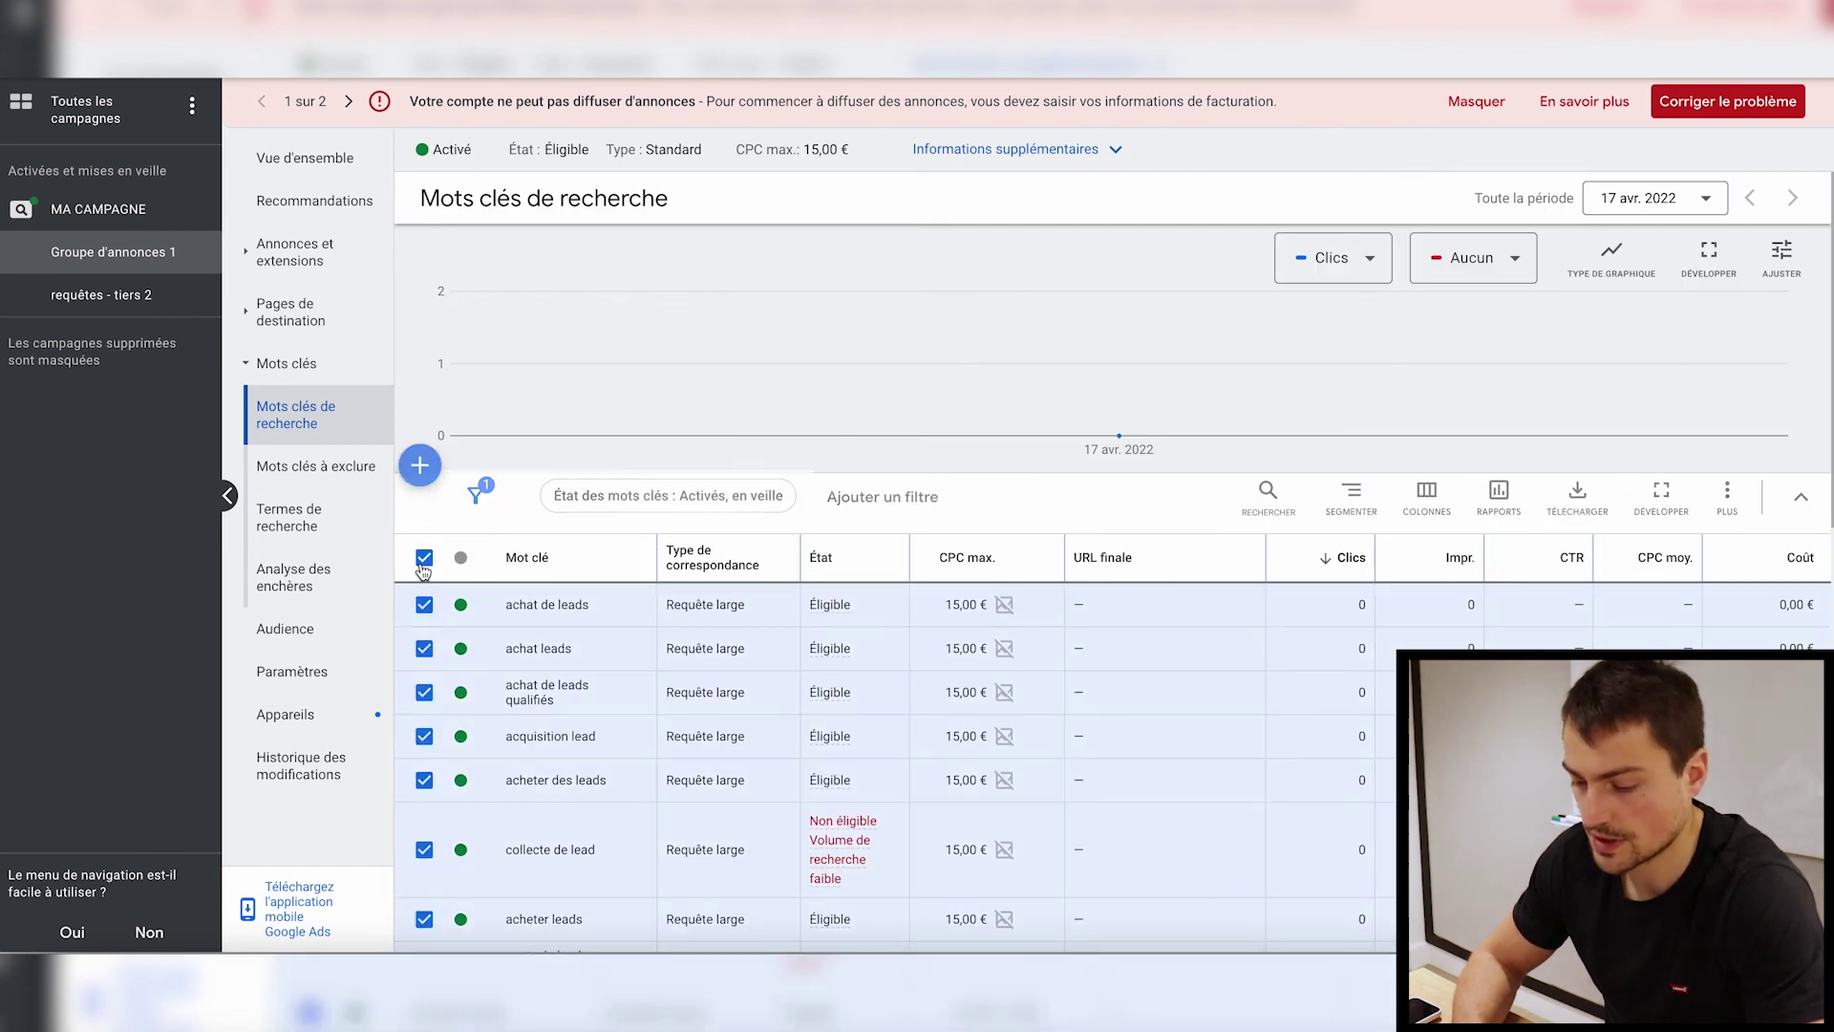
left_click(726, 505)
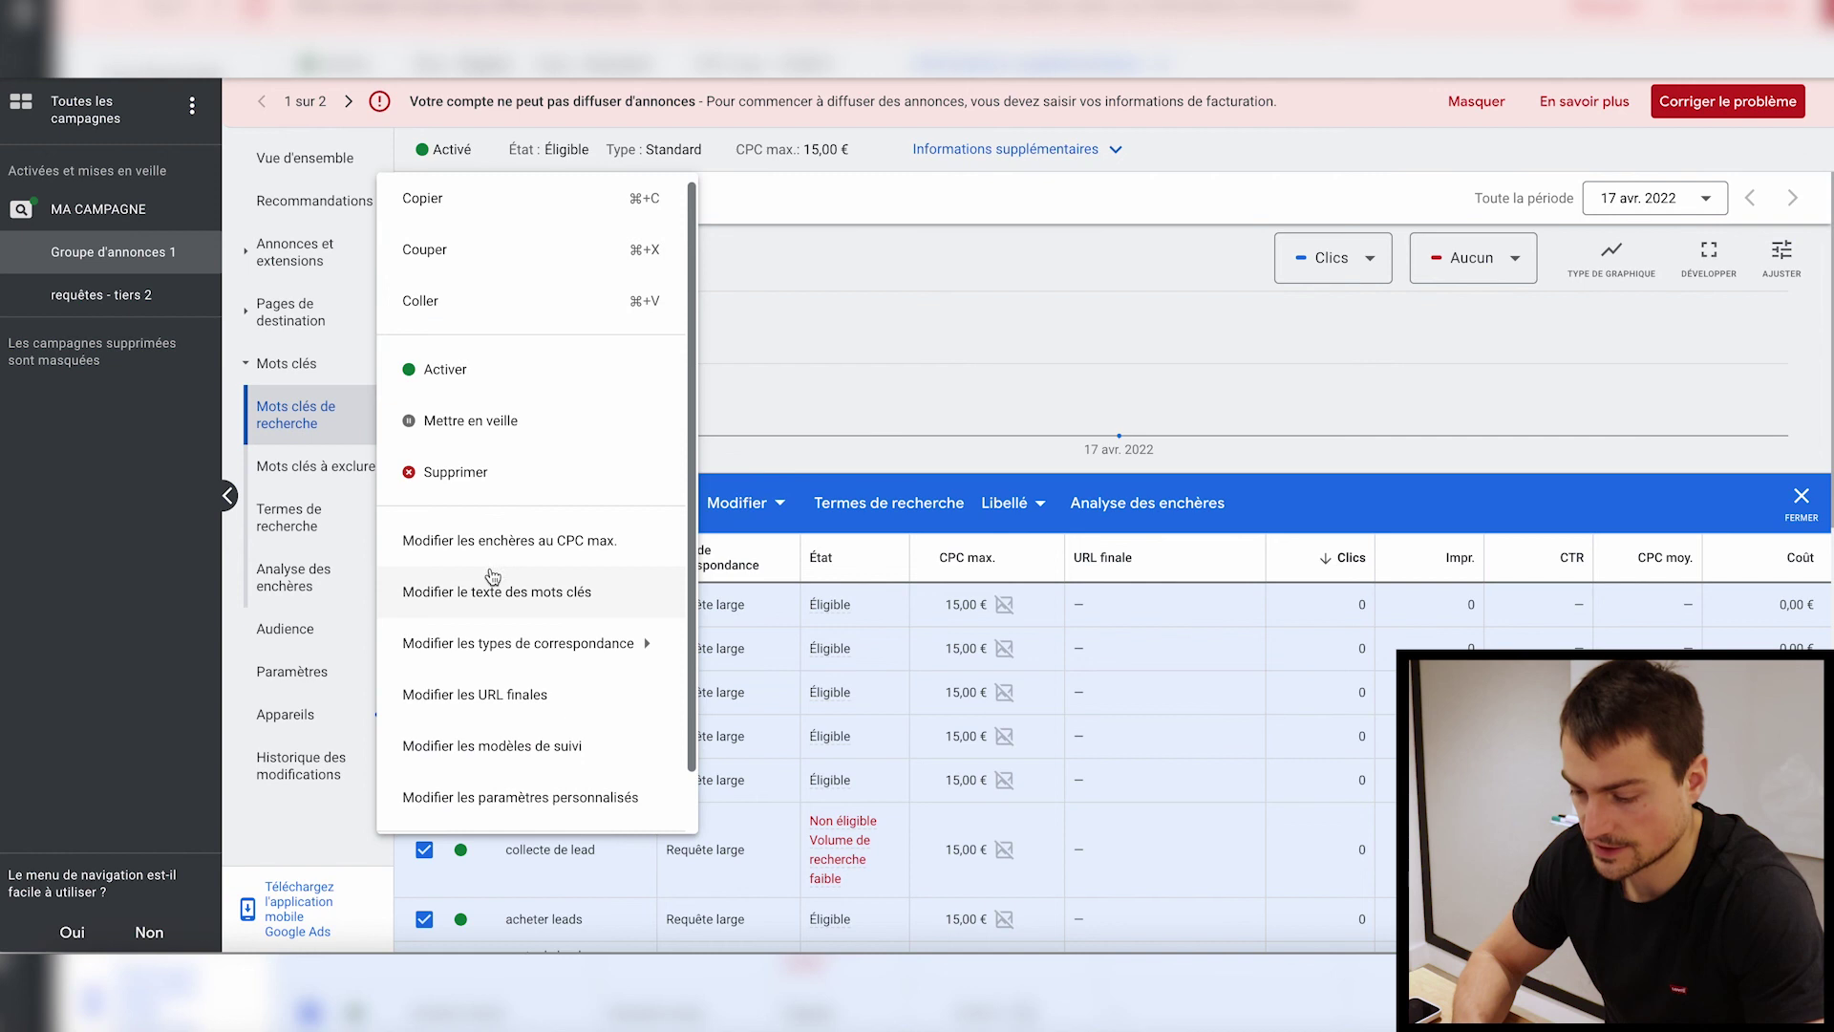
mouse_move(535, 649)
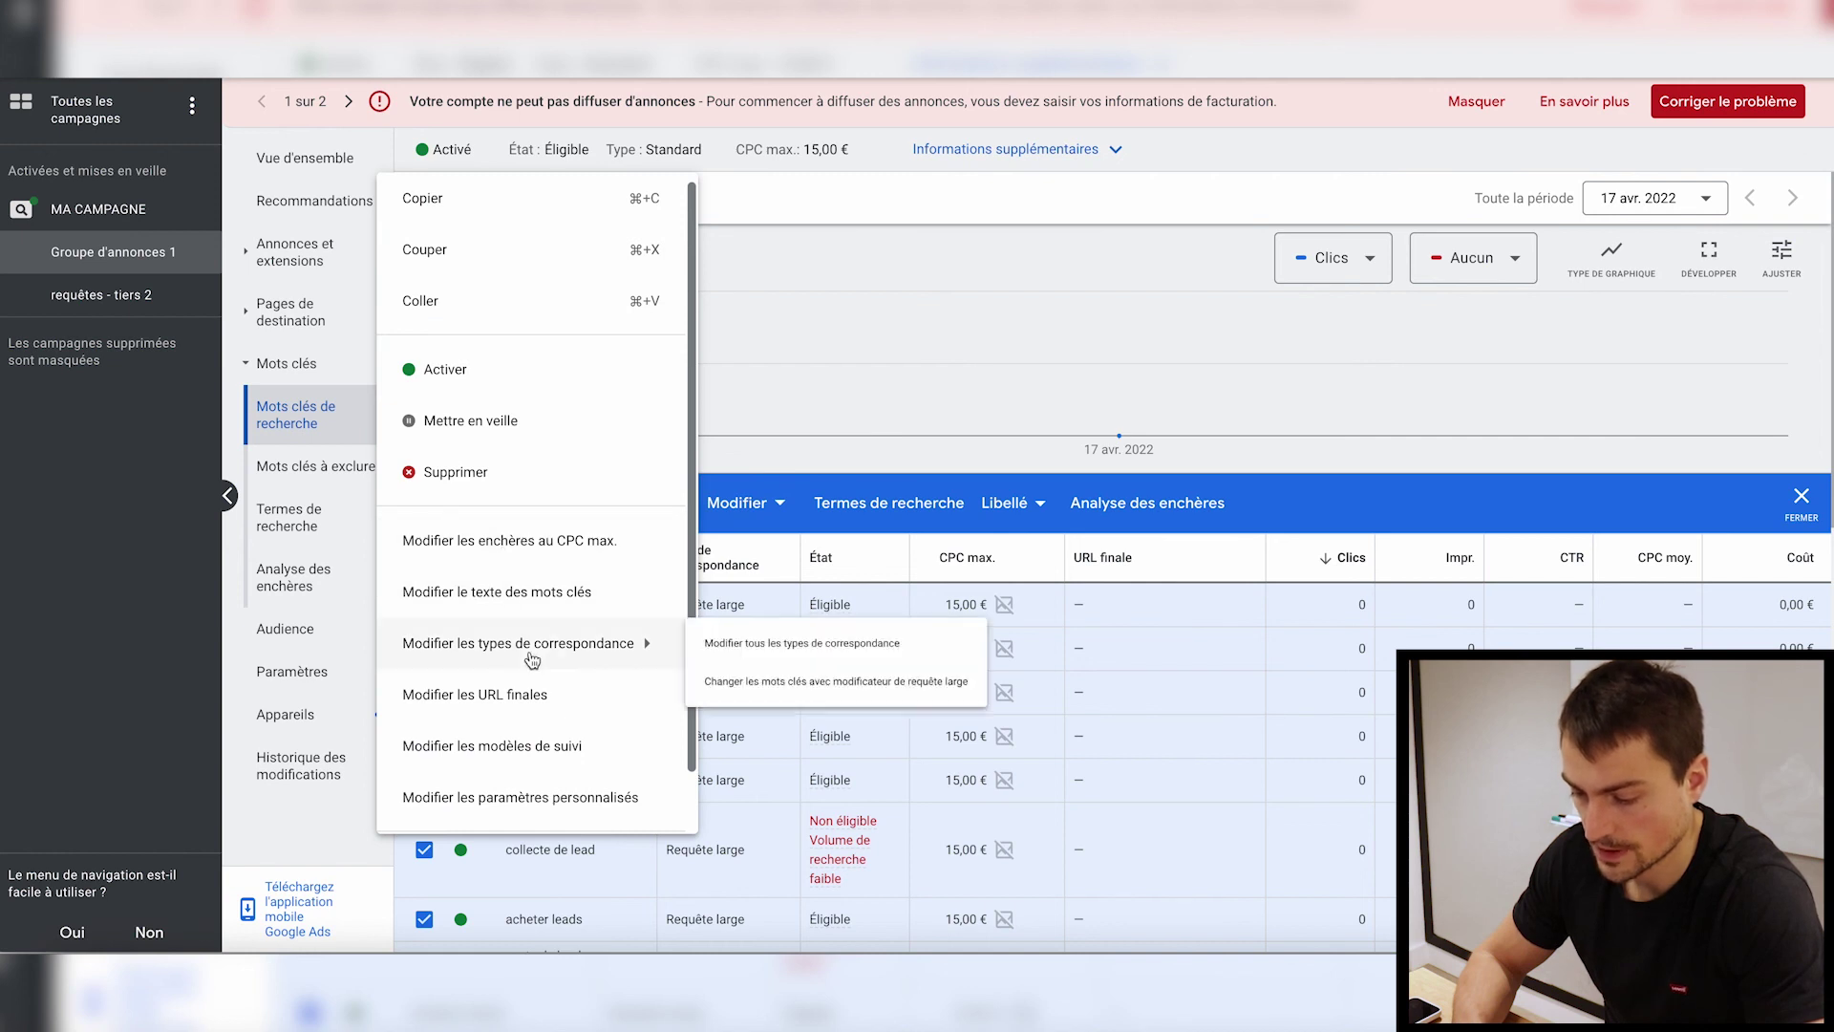
left_click(754, 668)
left_click(573, 304)
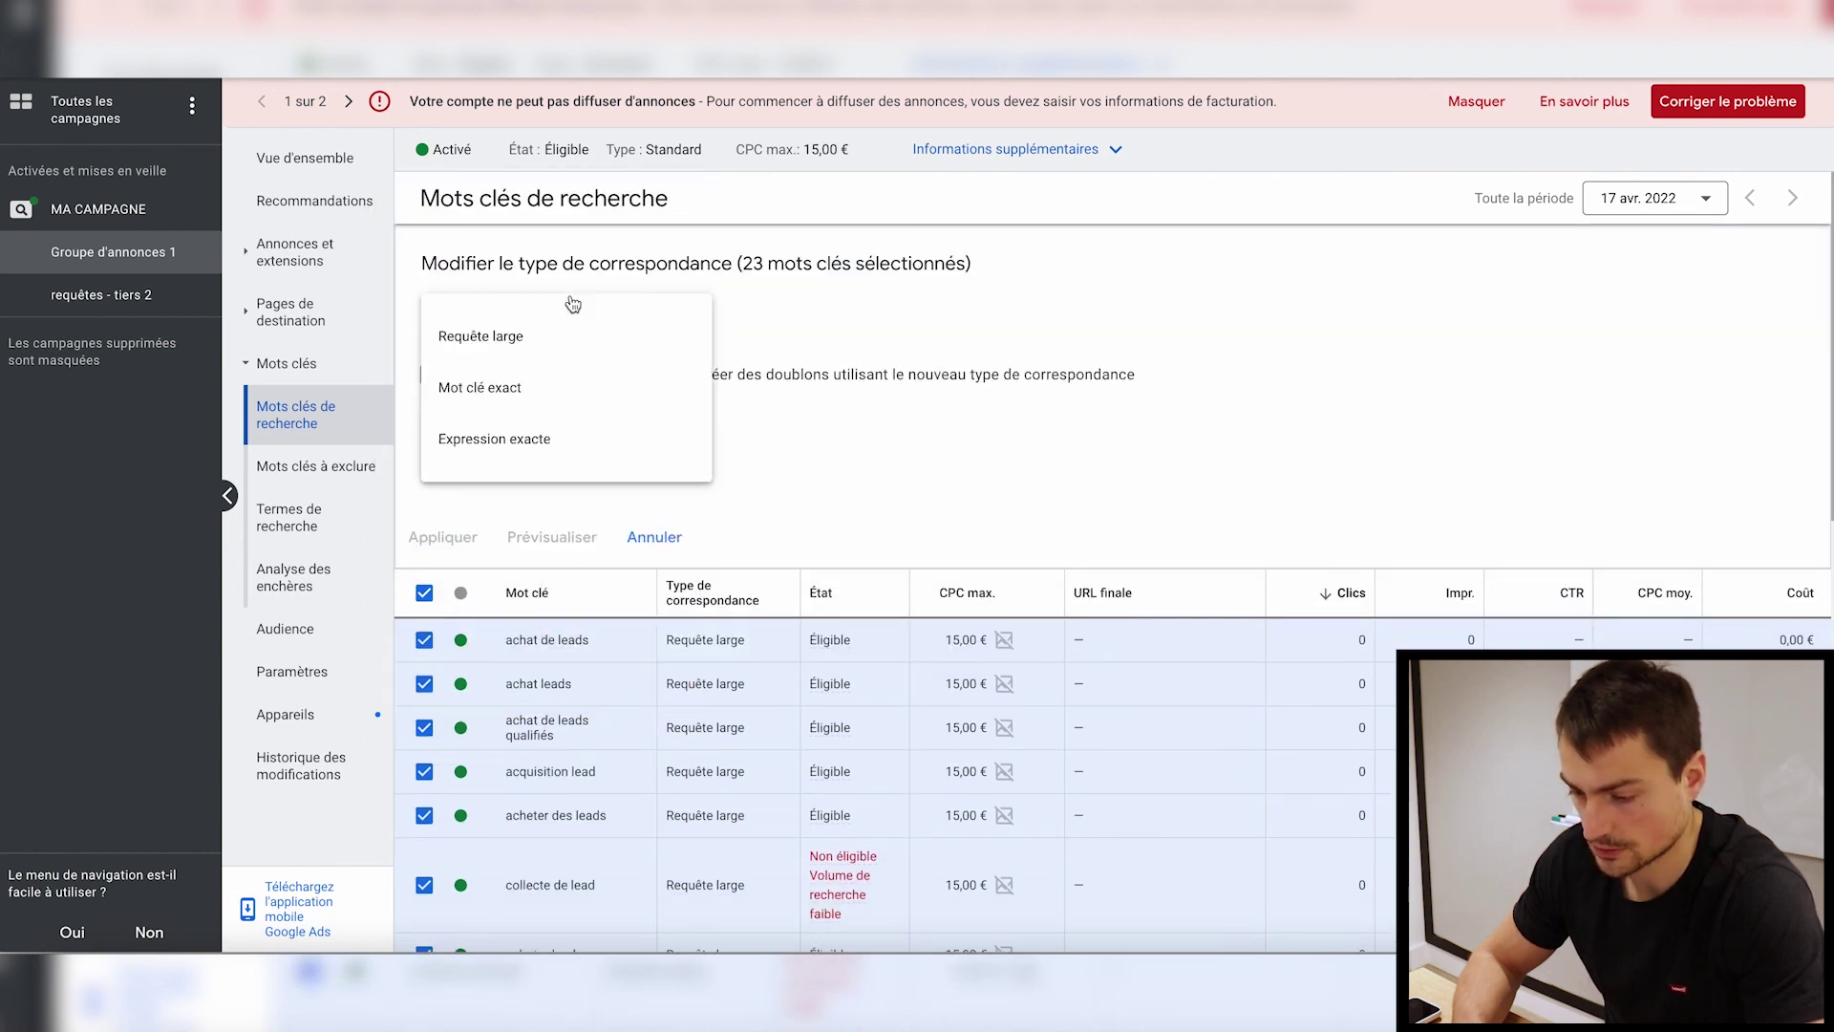
left_click(485, 354)
left_click(453, 593)
left_click(503, 373)
left_click(493, 468)
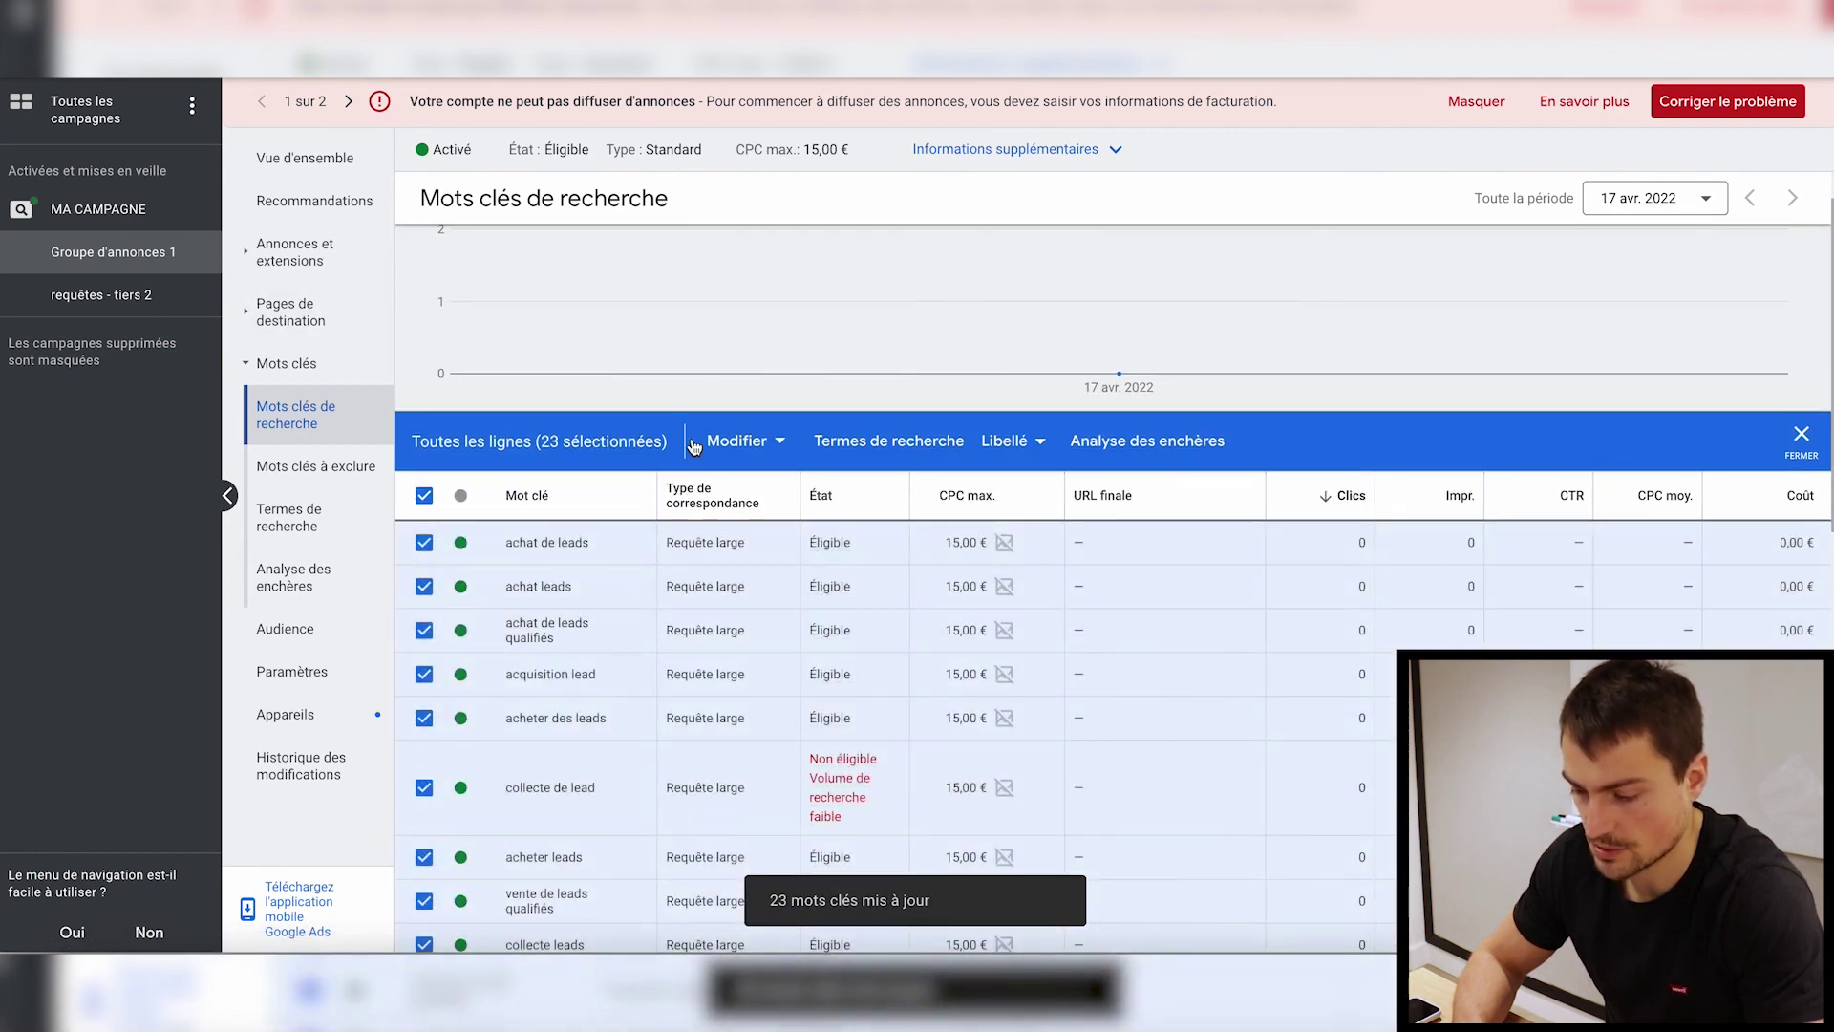
- Apply another bulk match type change to the still-selected search keywords of Groupe d'annonces 1
left_click(694, 443)
left_click(516, 581)
left_click(509, 355)
left_click(484, 428)
left_click(442, 580)
- Check the ads of Groupe d'annonces 1, return to the list of all campaigns and pause MA CAMPAGNE
left_click(296, 256)
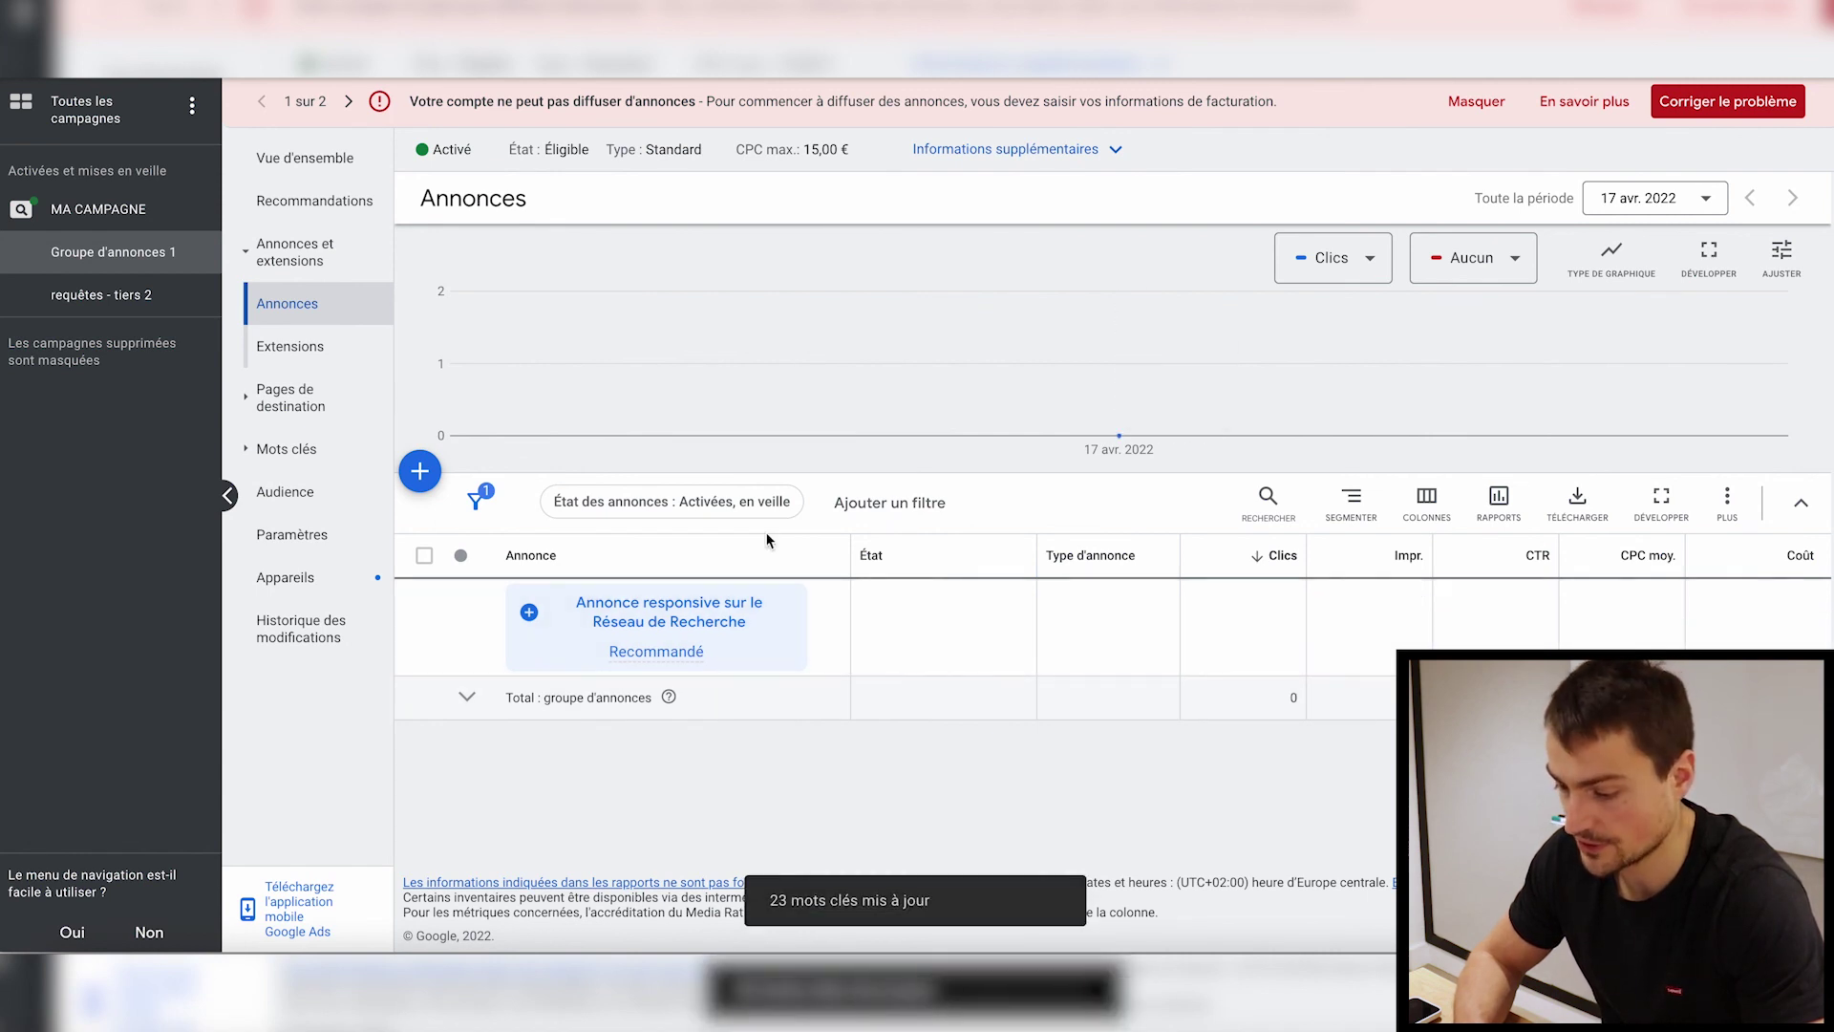
left_click(398, 80)
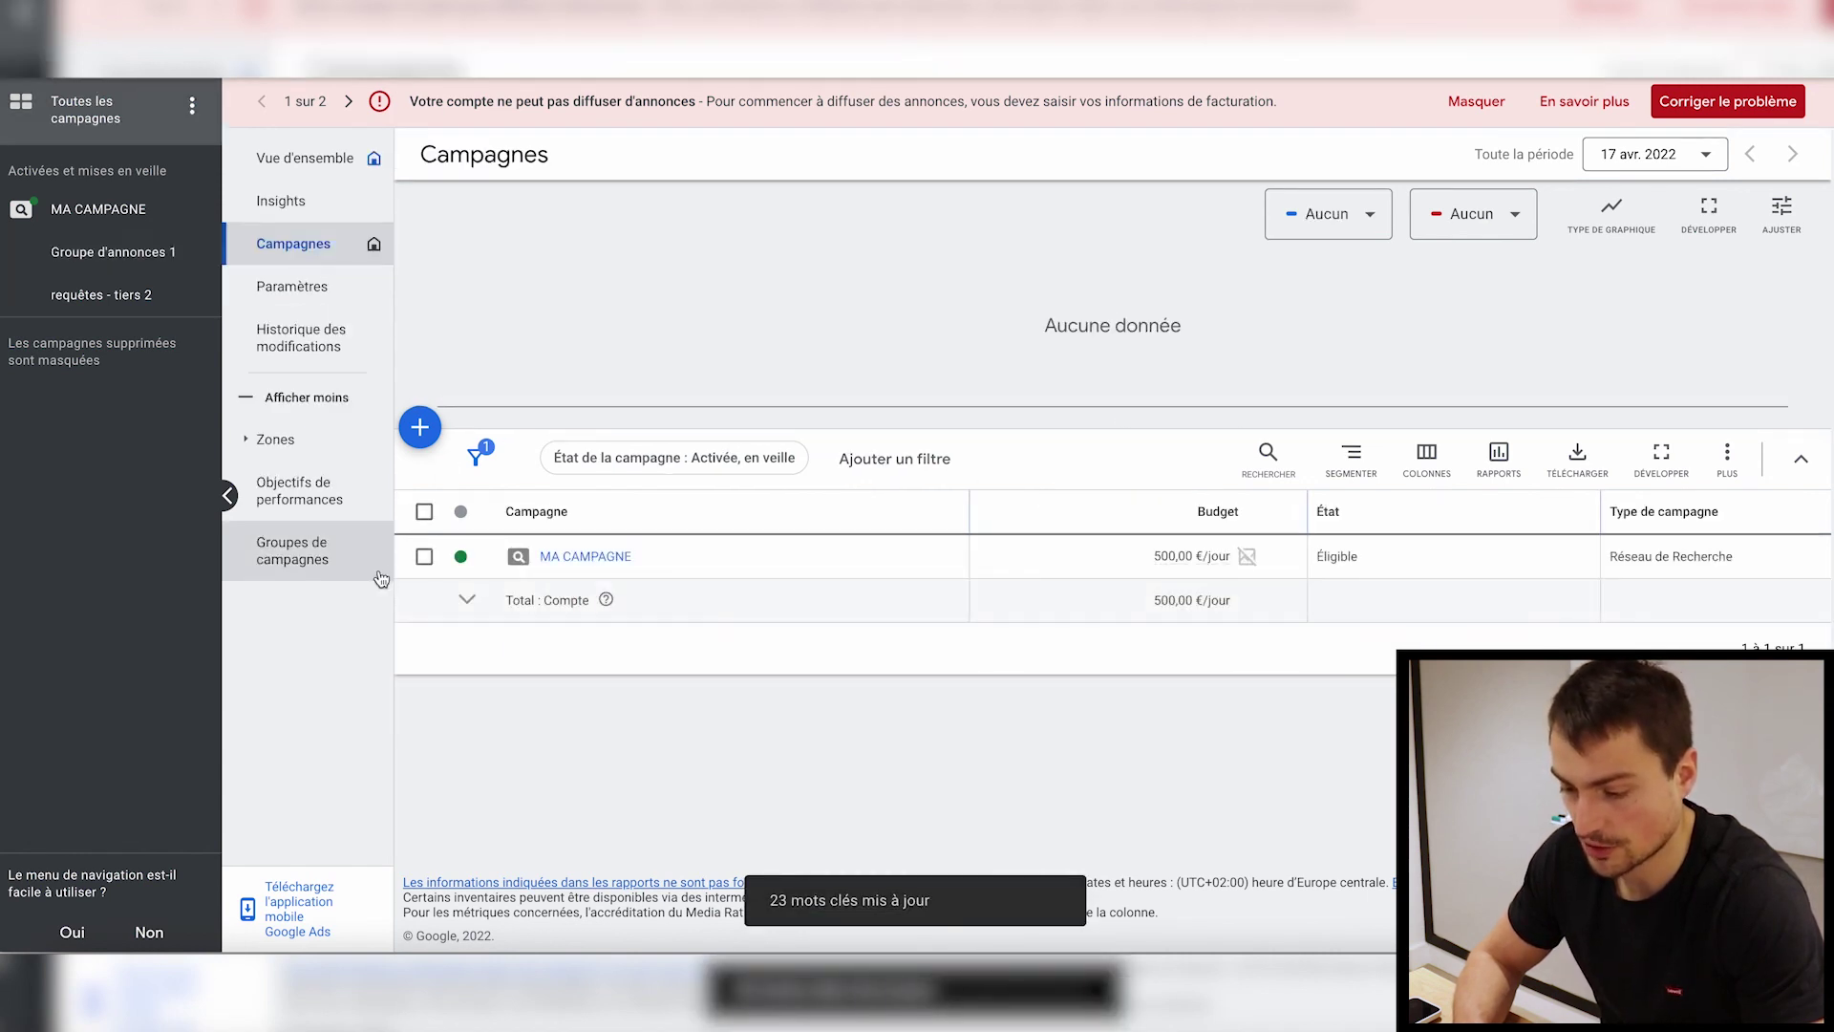
left_click(460, 556)
left_click(482, 626)
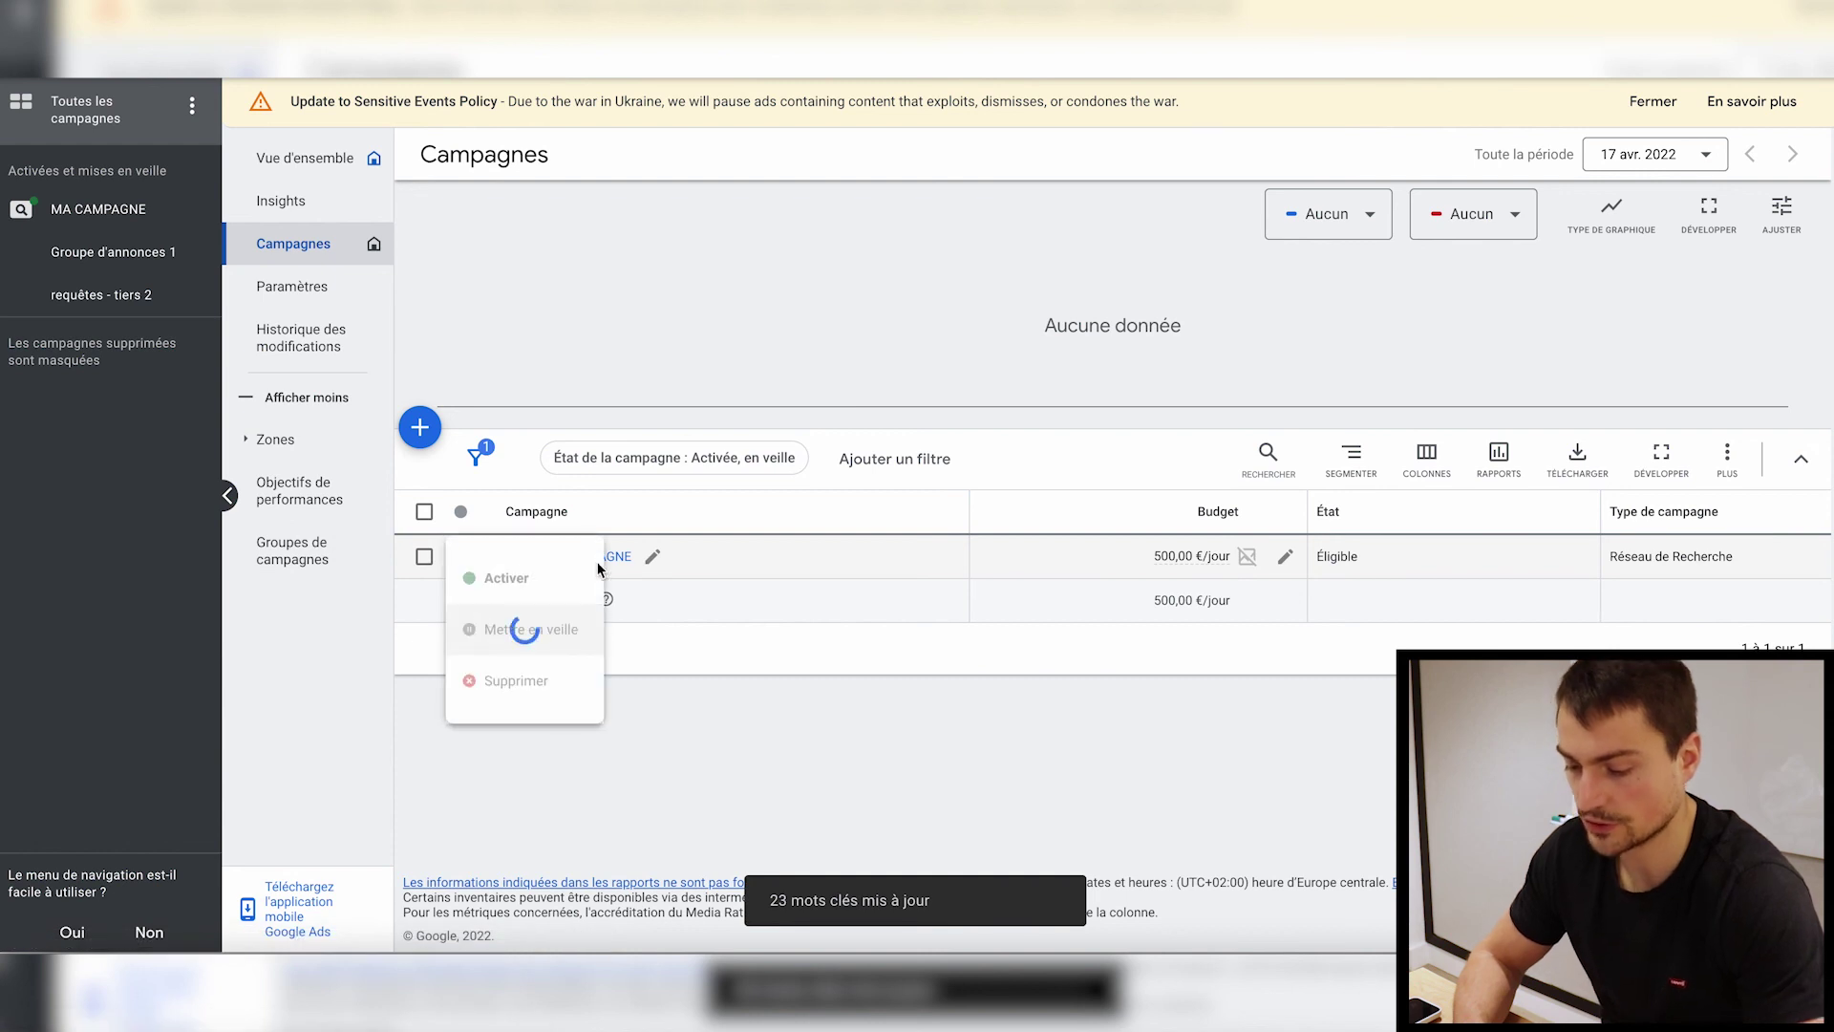